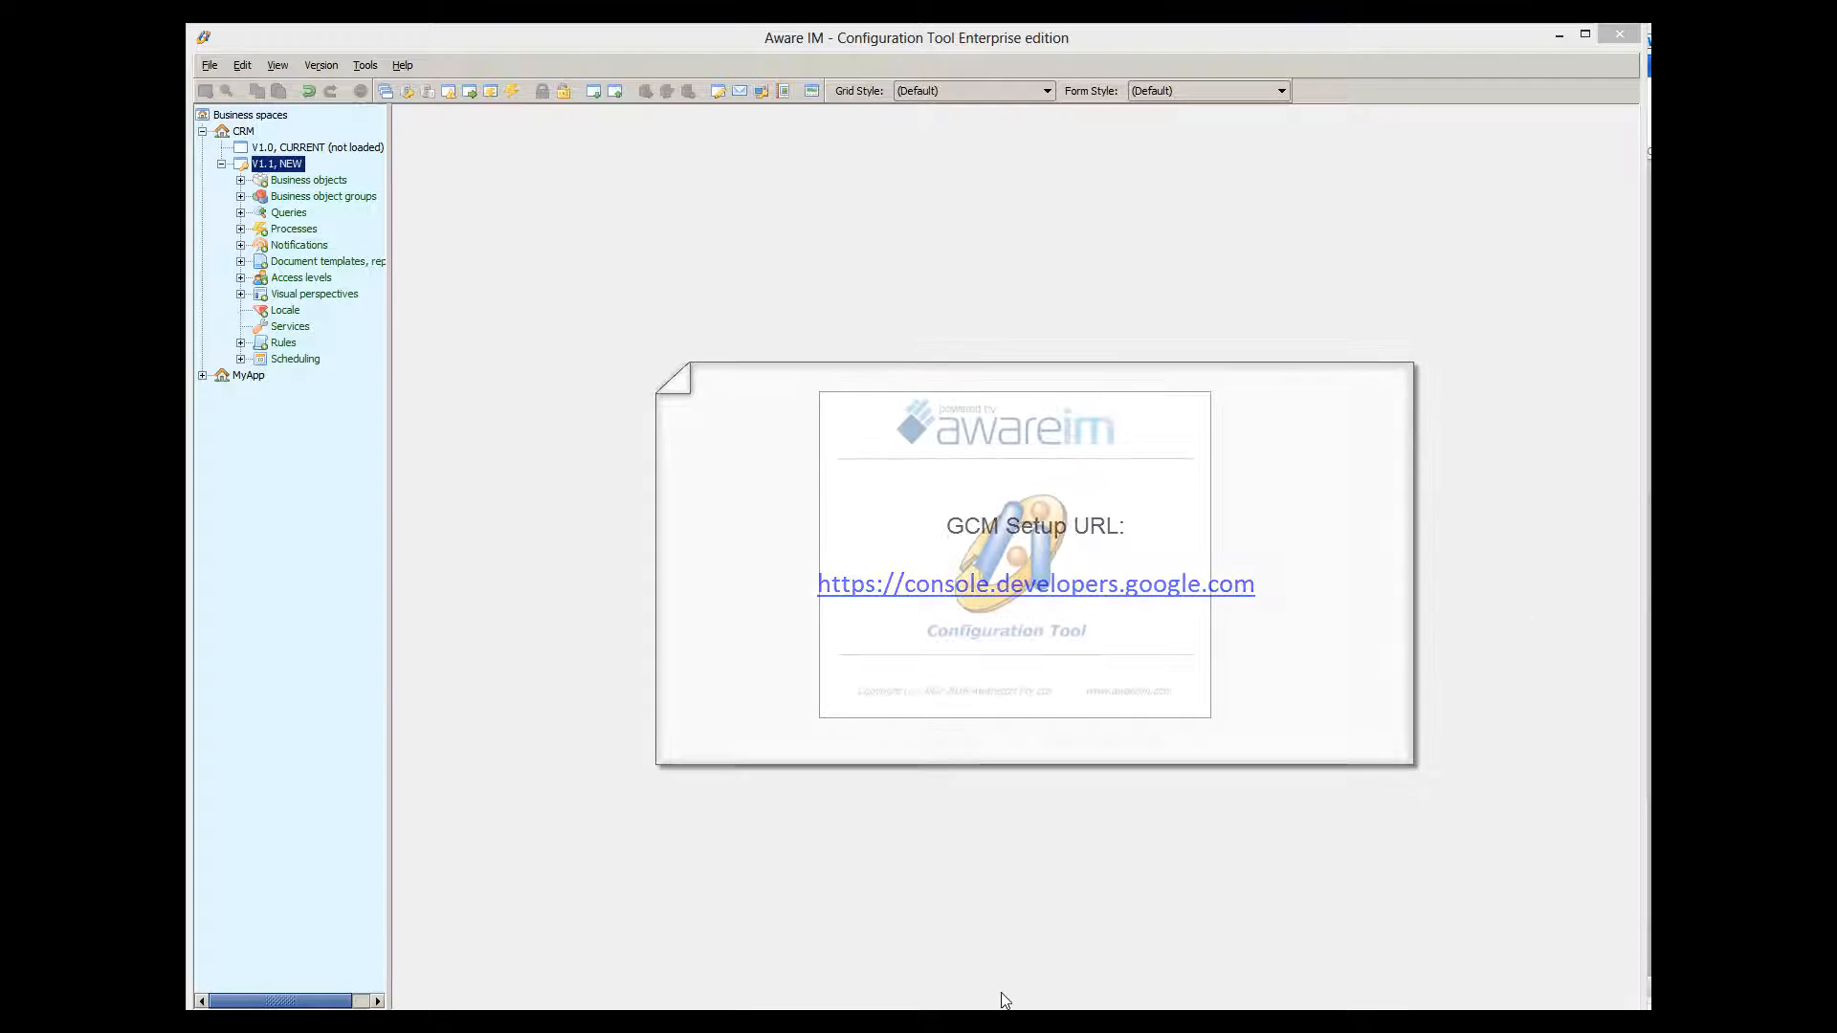
# In Chrome, load console.developers.google.com to show the Push Notifications project dashboard.
pyautogui.moveTo(881, 1022)
pyautogui.click(869, 964)
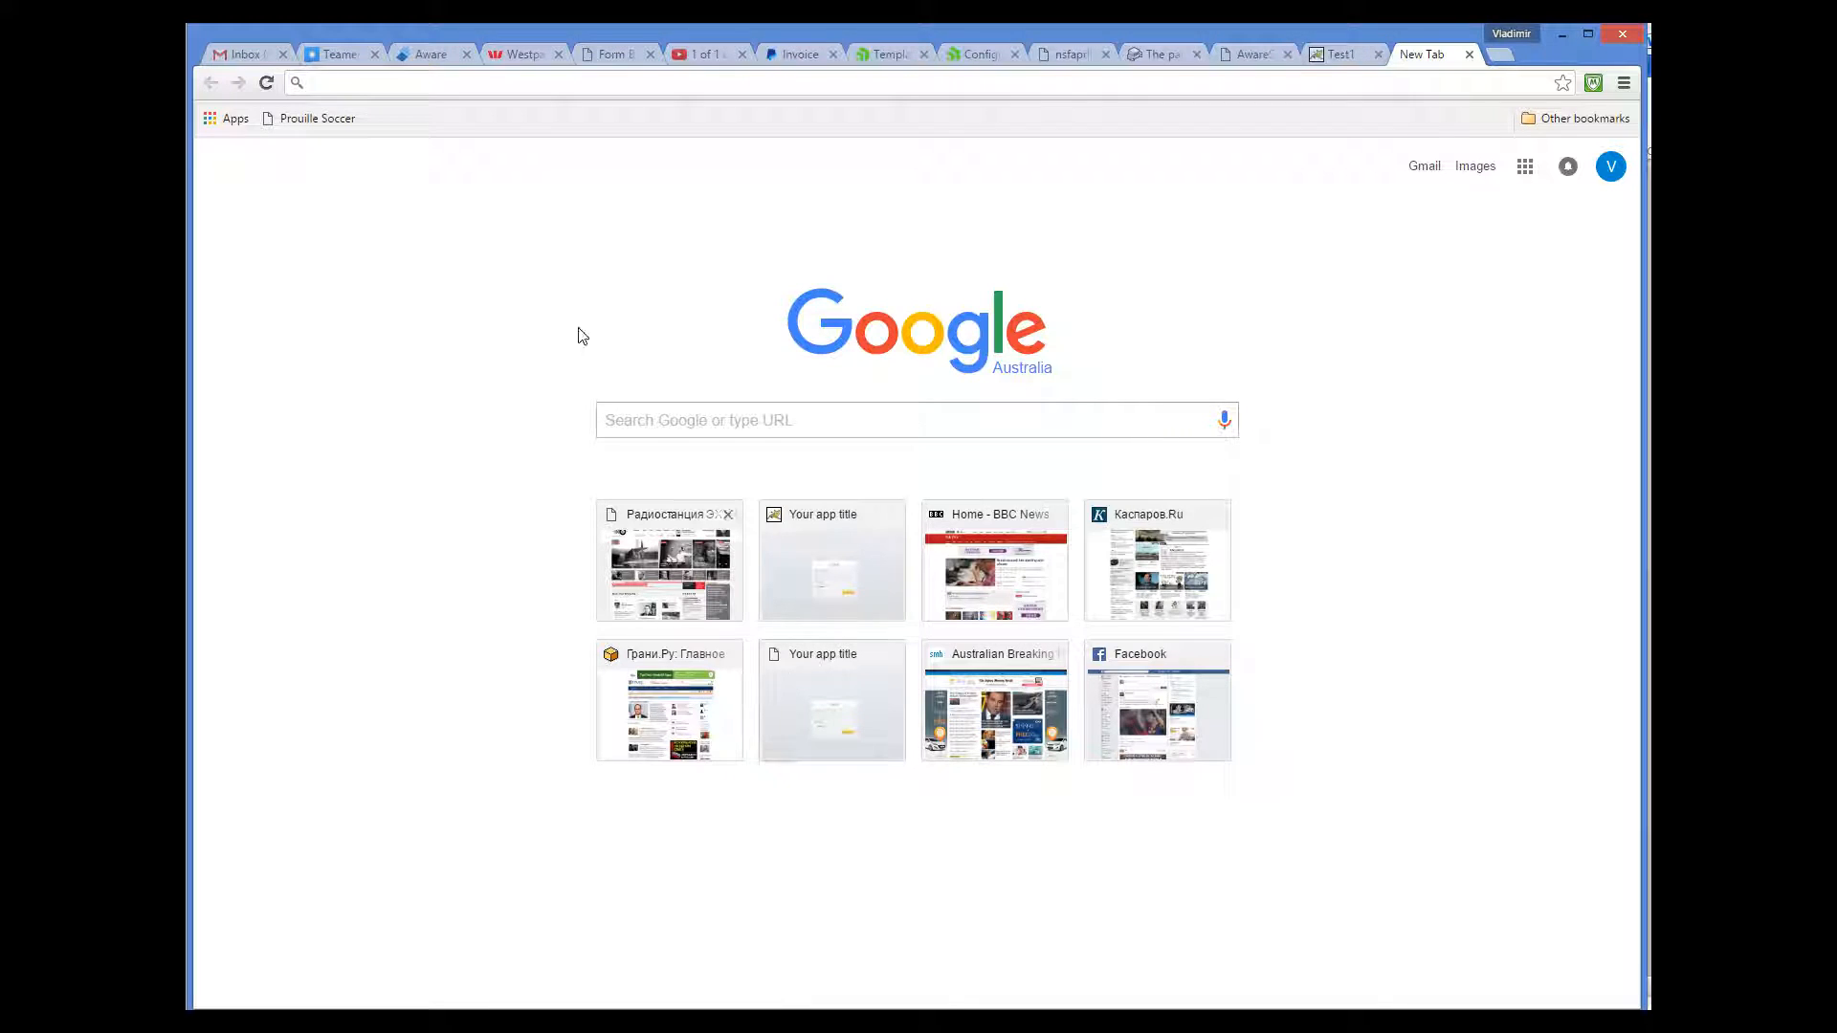
pyautogui.write('https://console.developers.google.com')
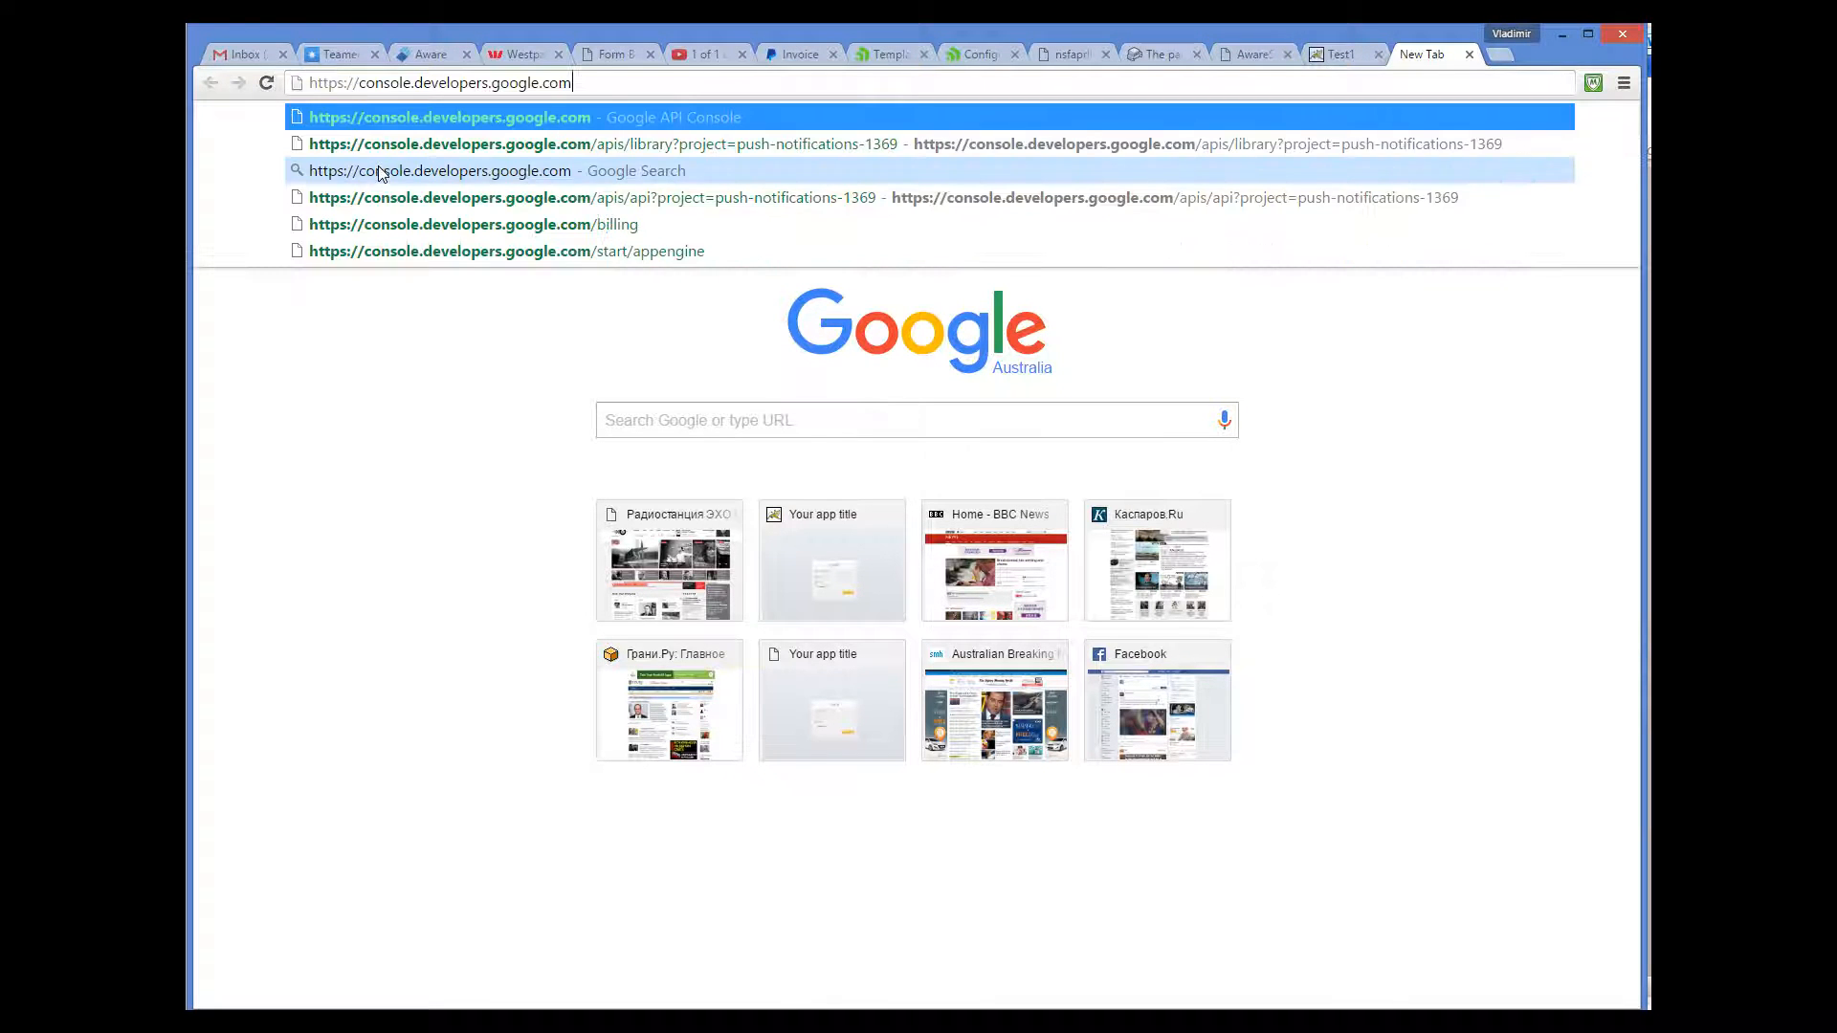
pyautogui.press('Return')
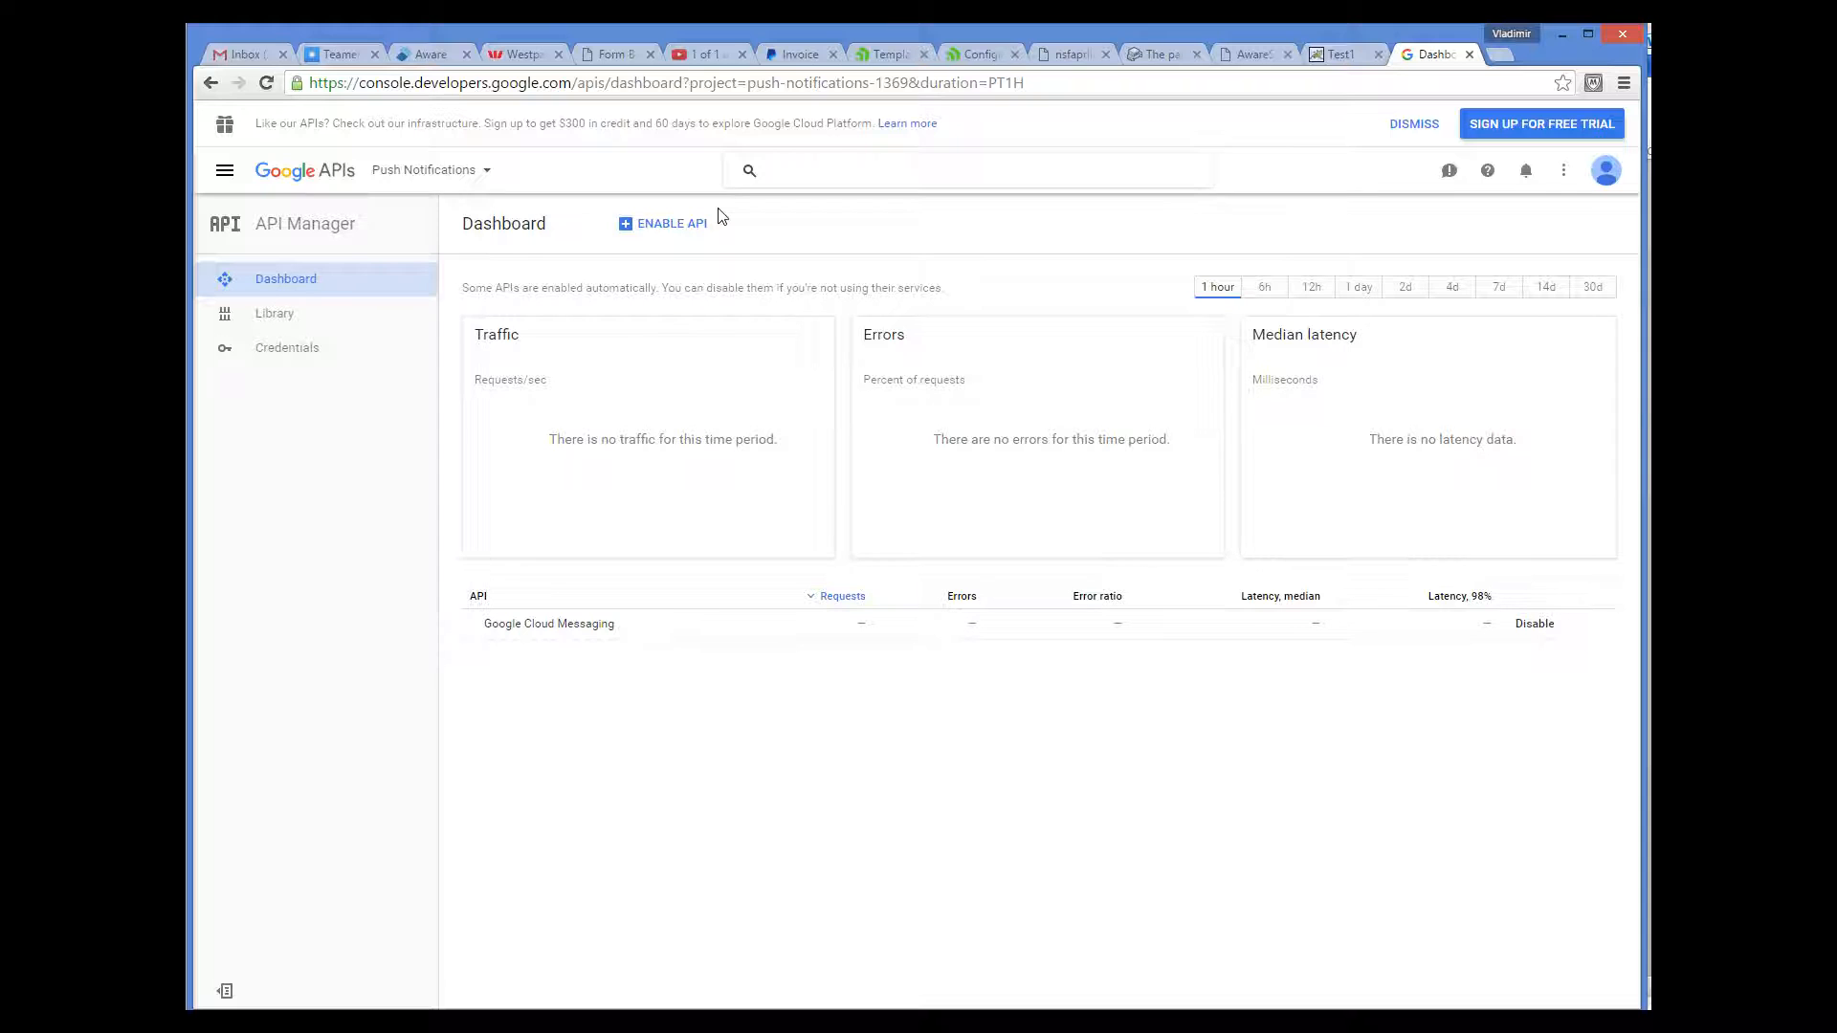
# View the Push Notifications project number under IAM & Admin > Settings.
pyautogui.click(225, 172)
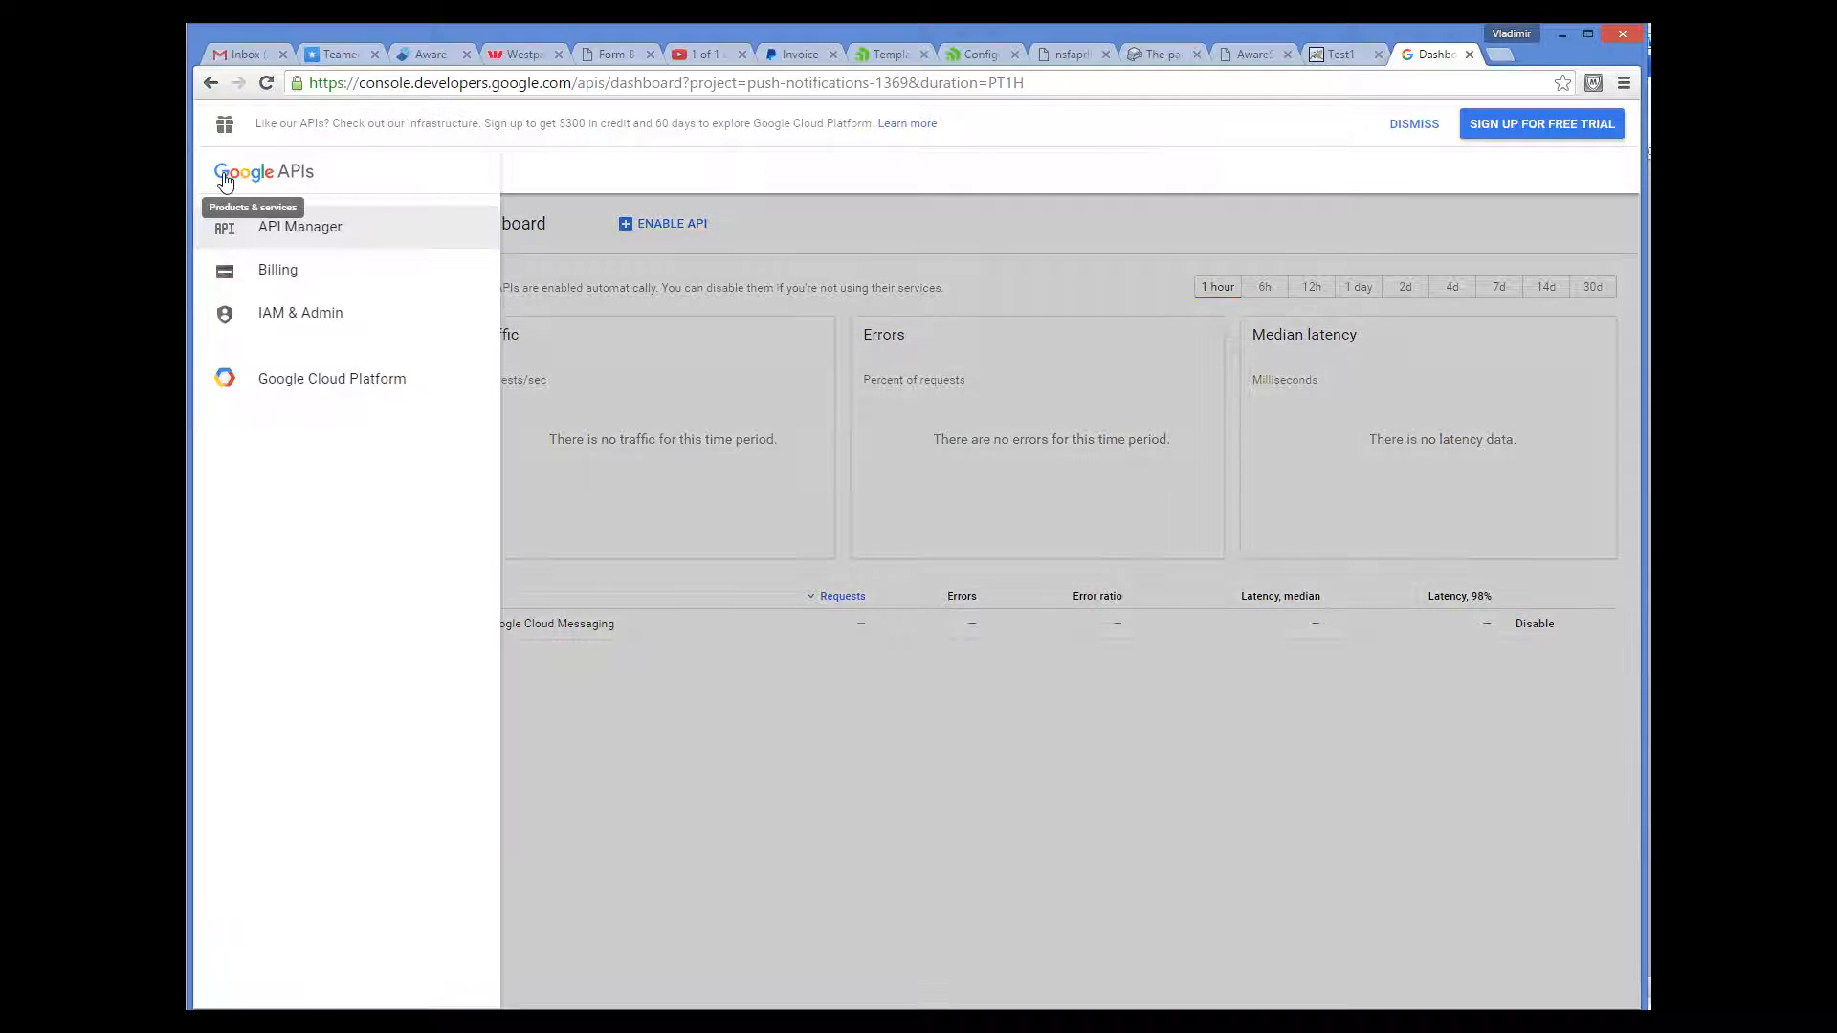
pyautogui.click(278, 308)
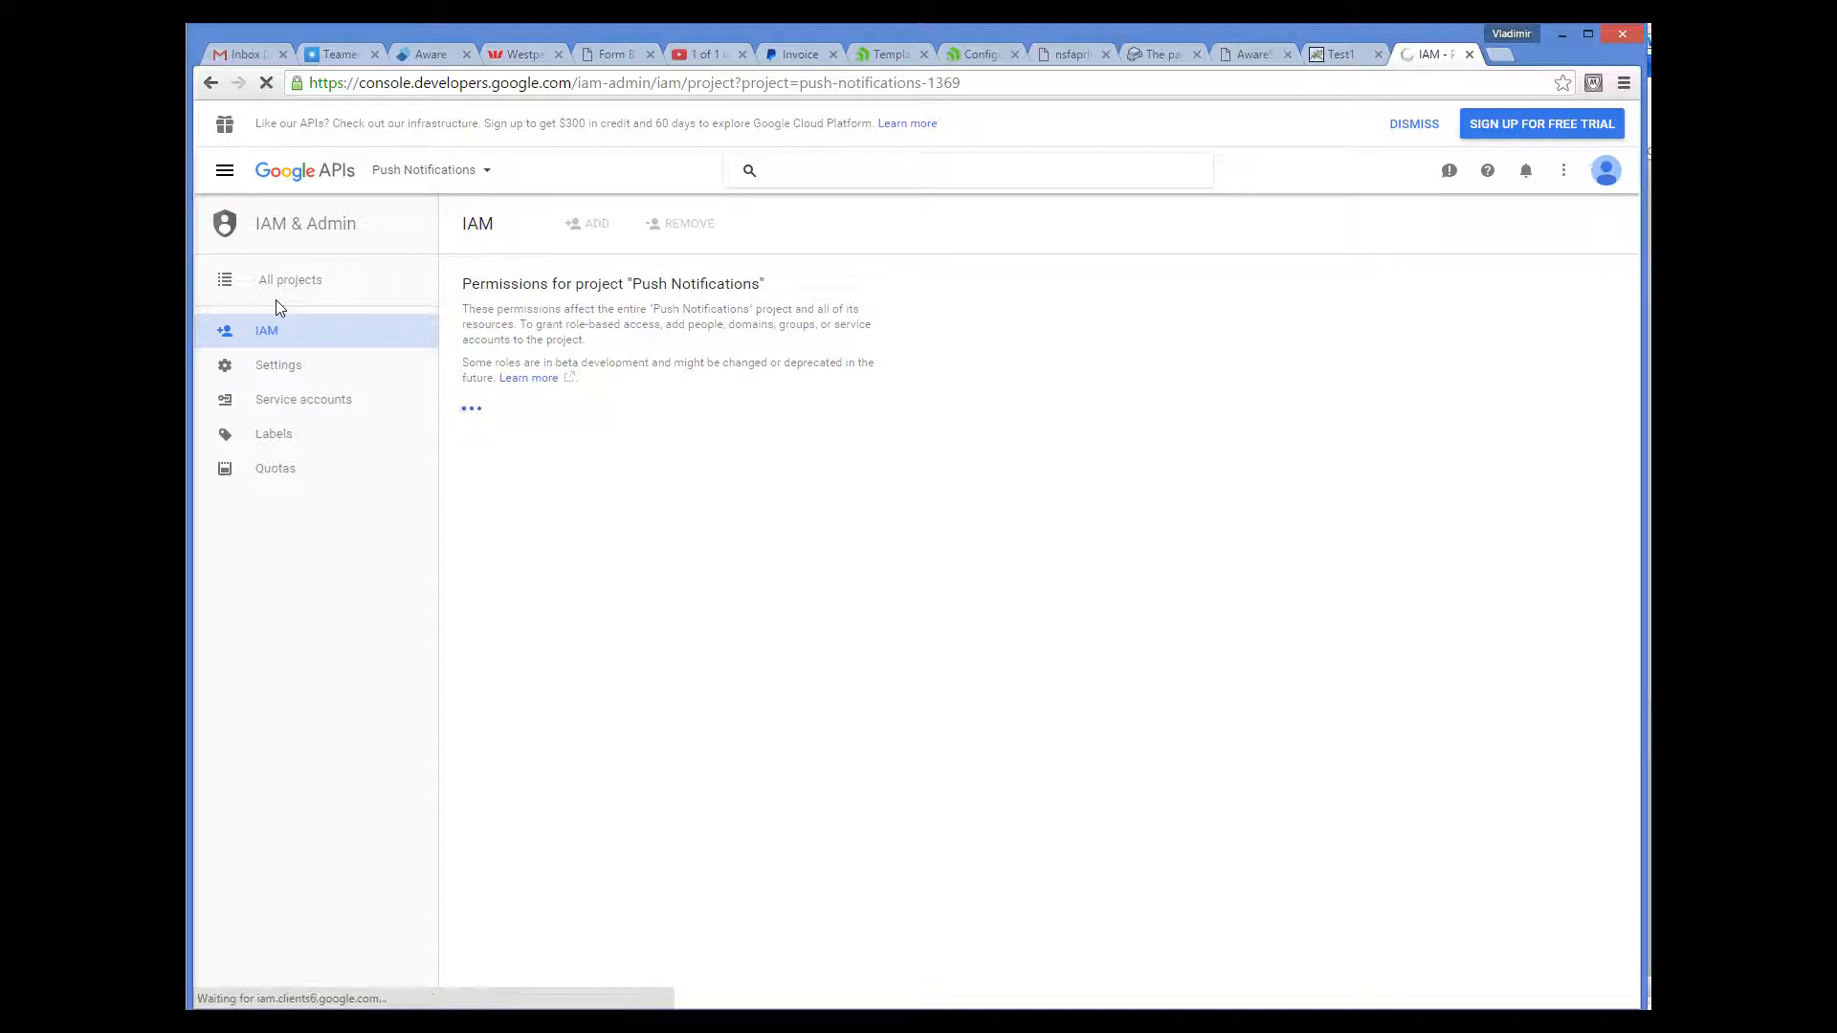
pyautogui.click(292, 367)
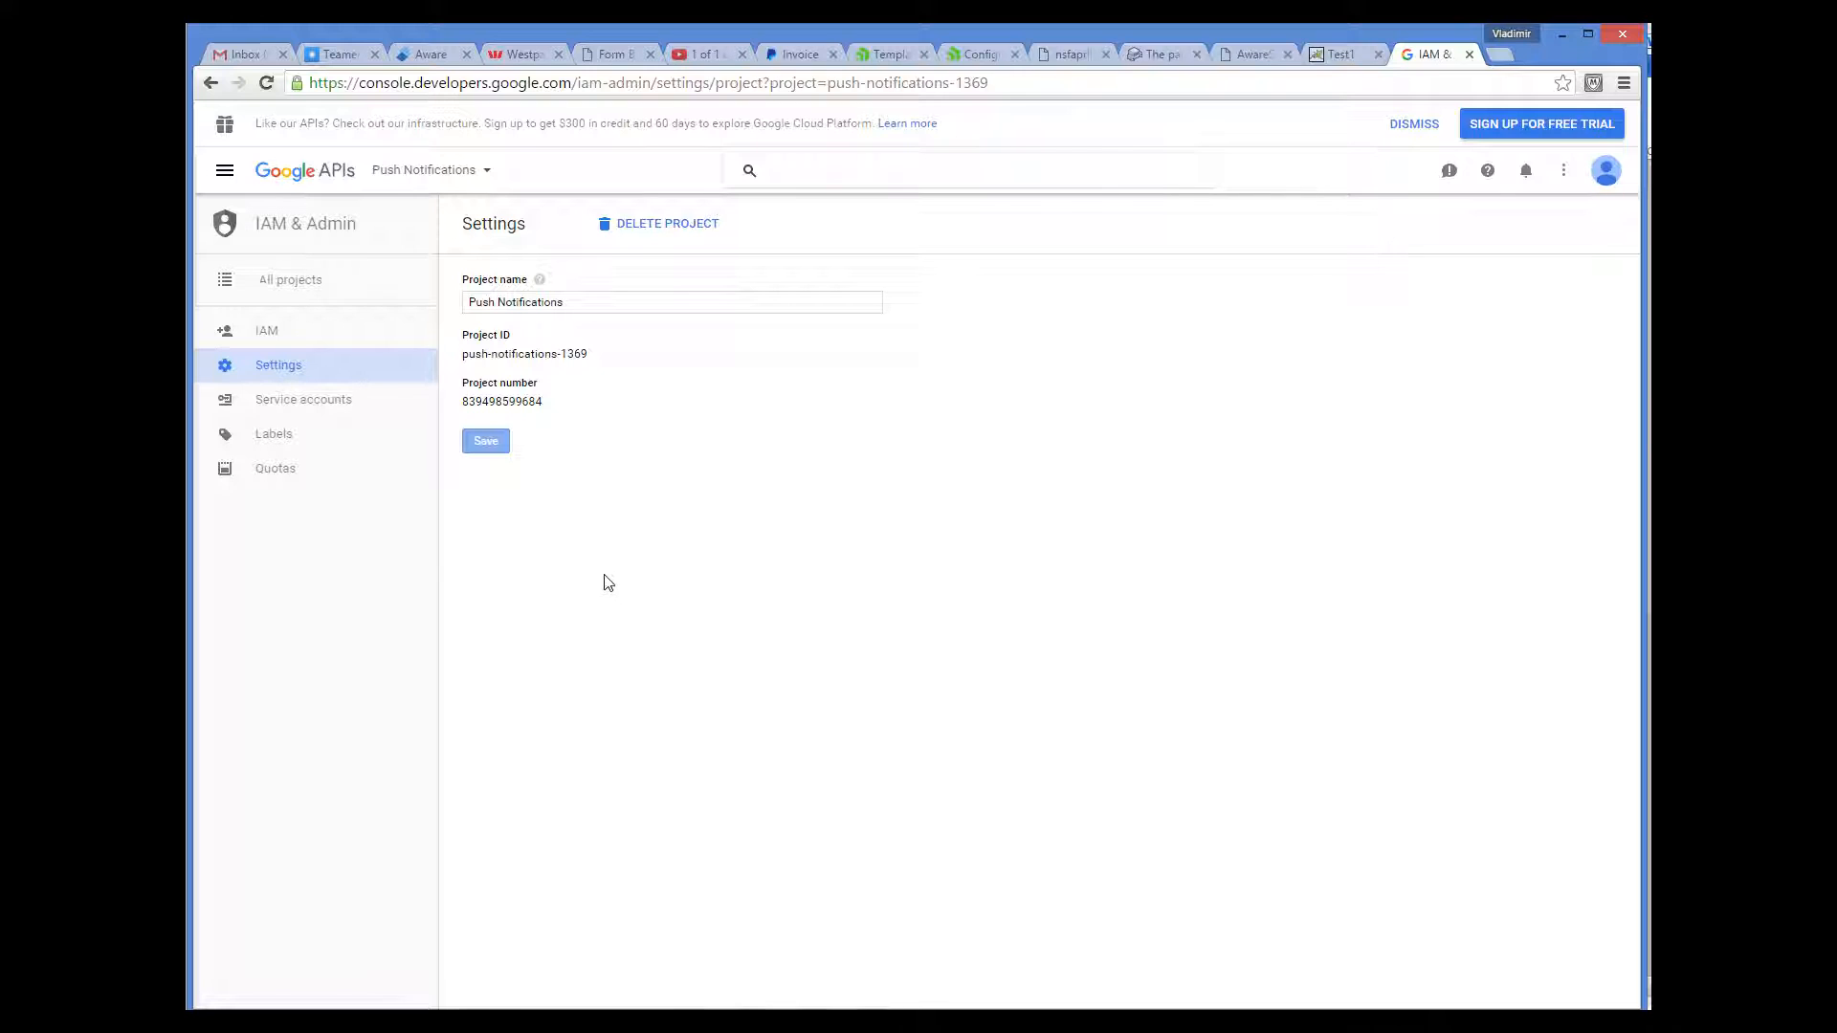
# Go to API Manager and bring up the library of APIs to enable.
pyautogui.click(224, 172)
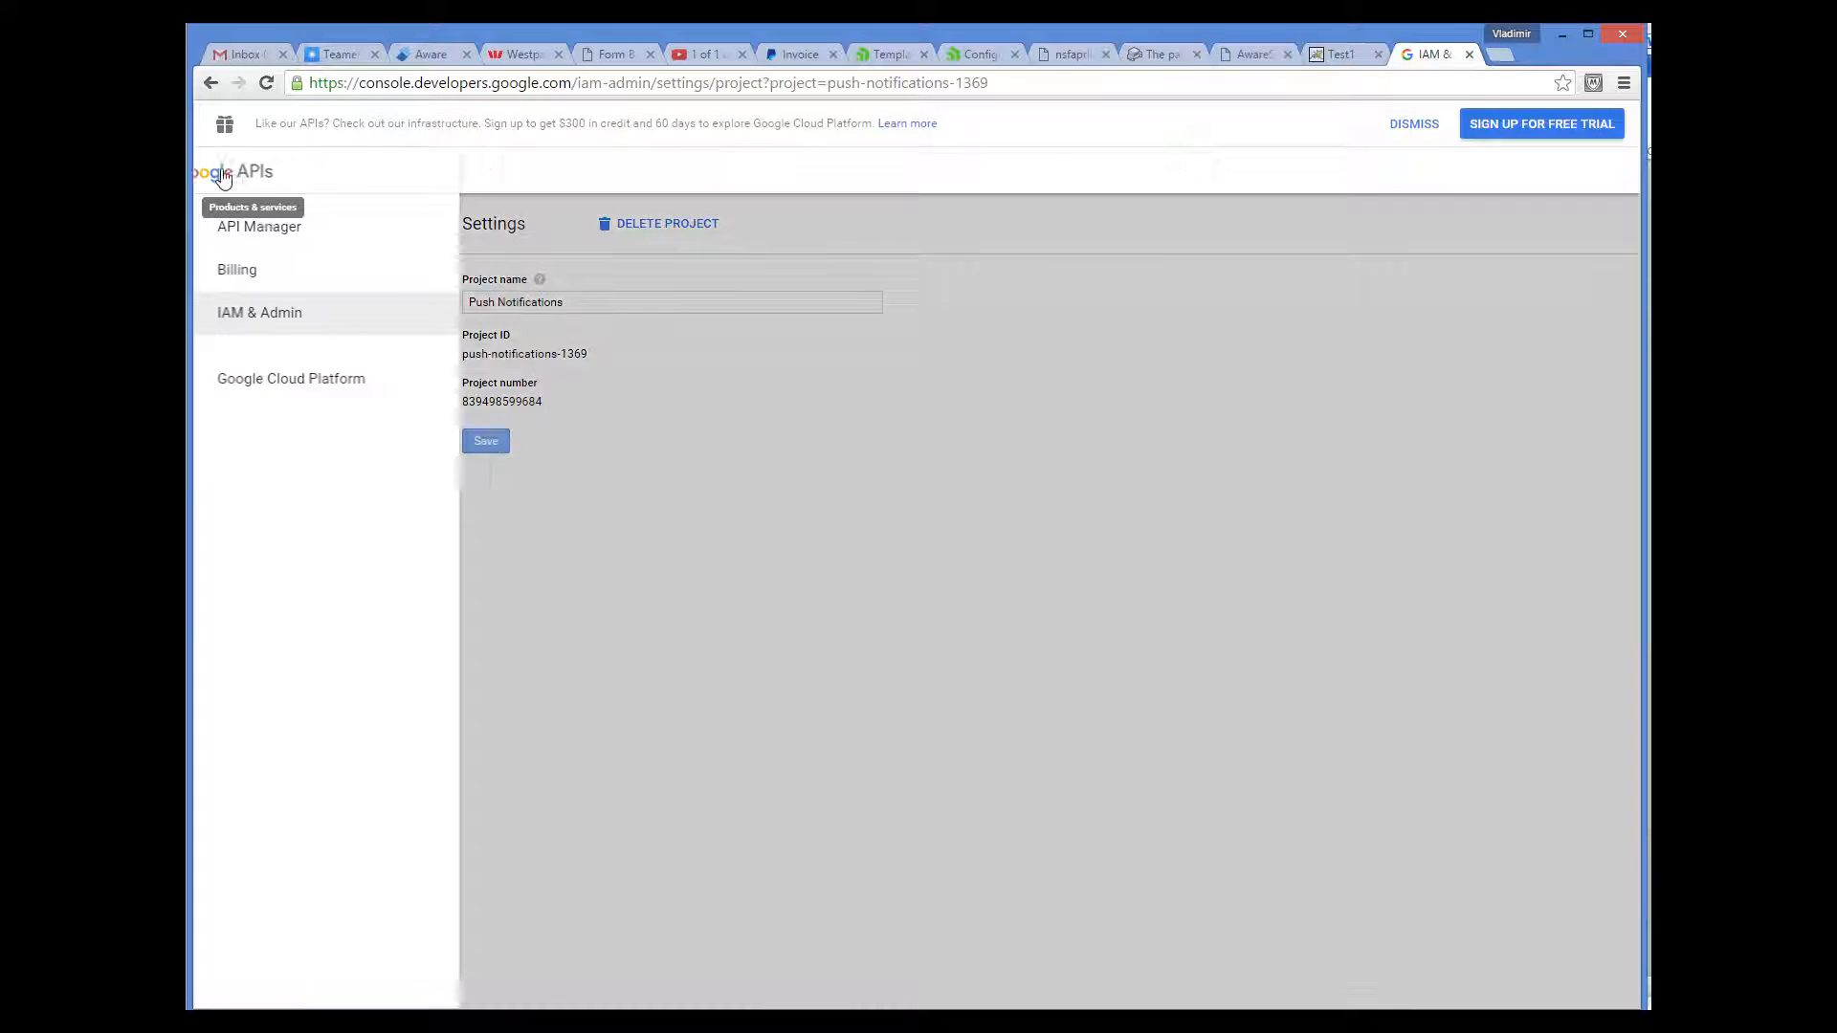
pyautogui.click(268, 229)
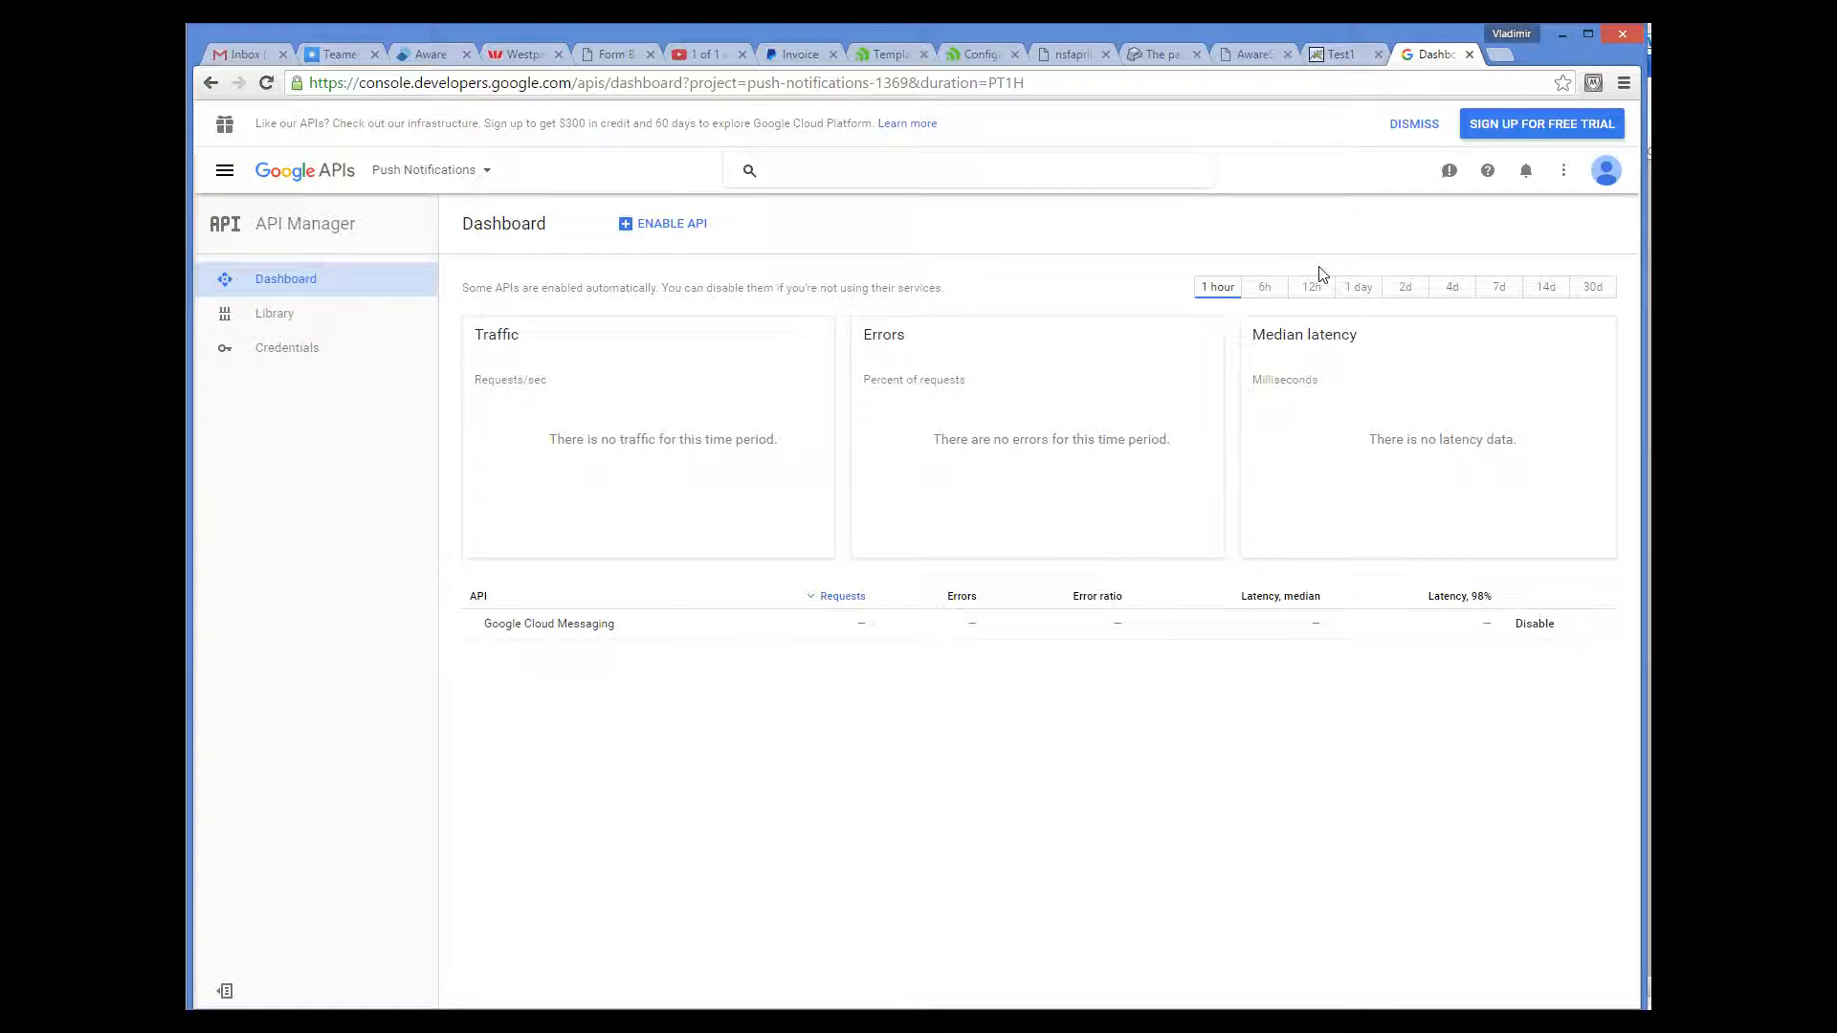
pyautogui.click(655, 227)
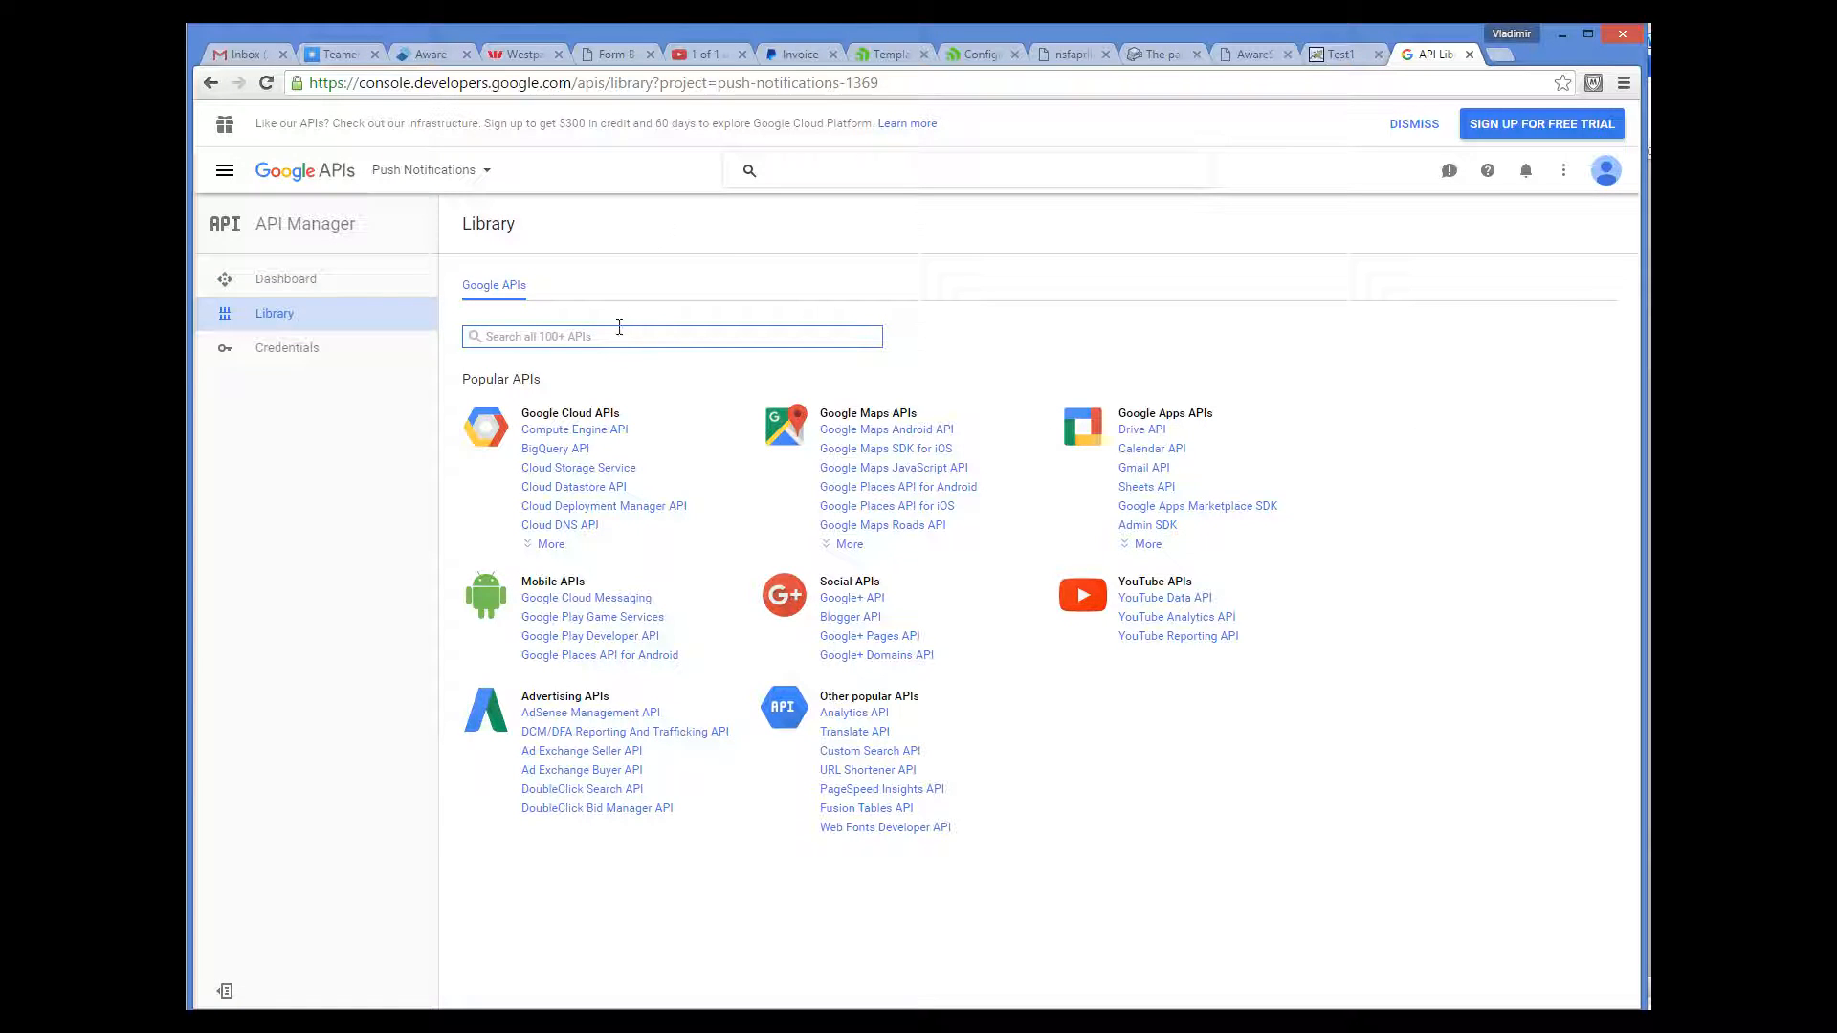
# Search the API library for Google Cloud Messaging, then load Apple's APNs documentation page.
pyautogui.write('Google ')
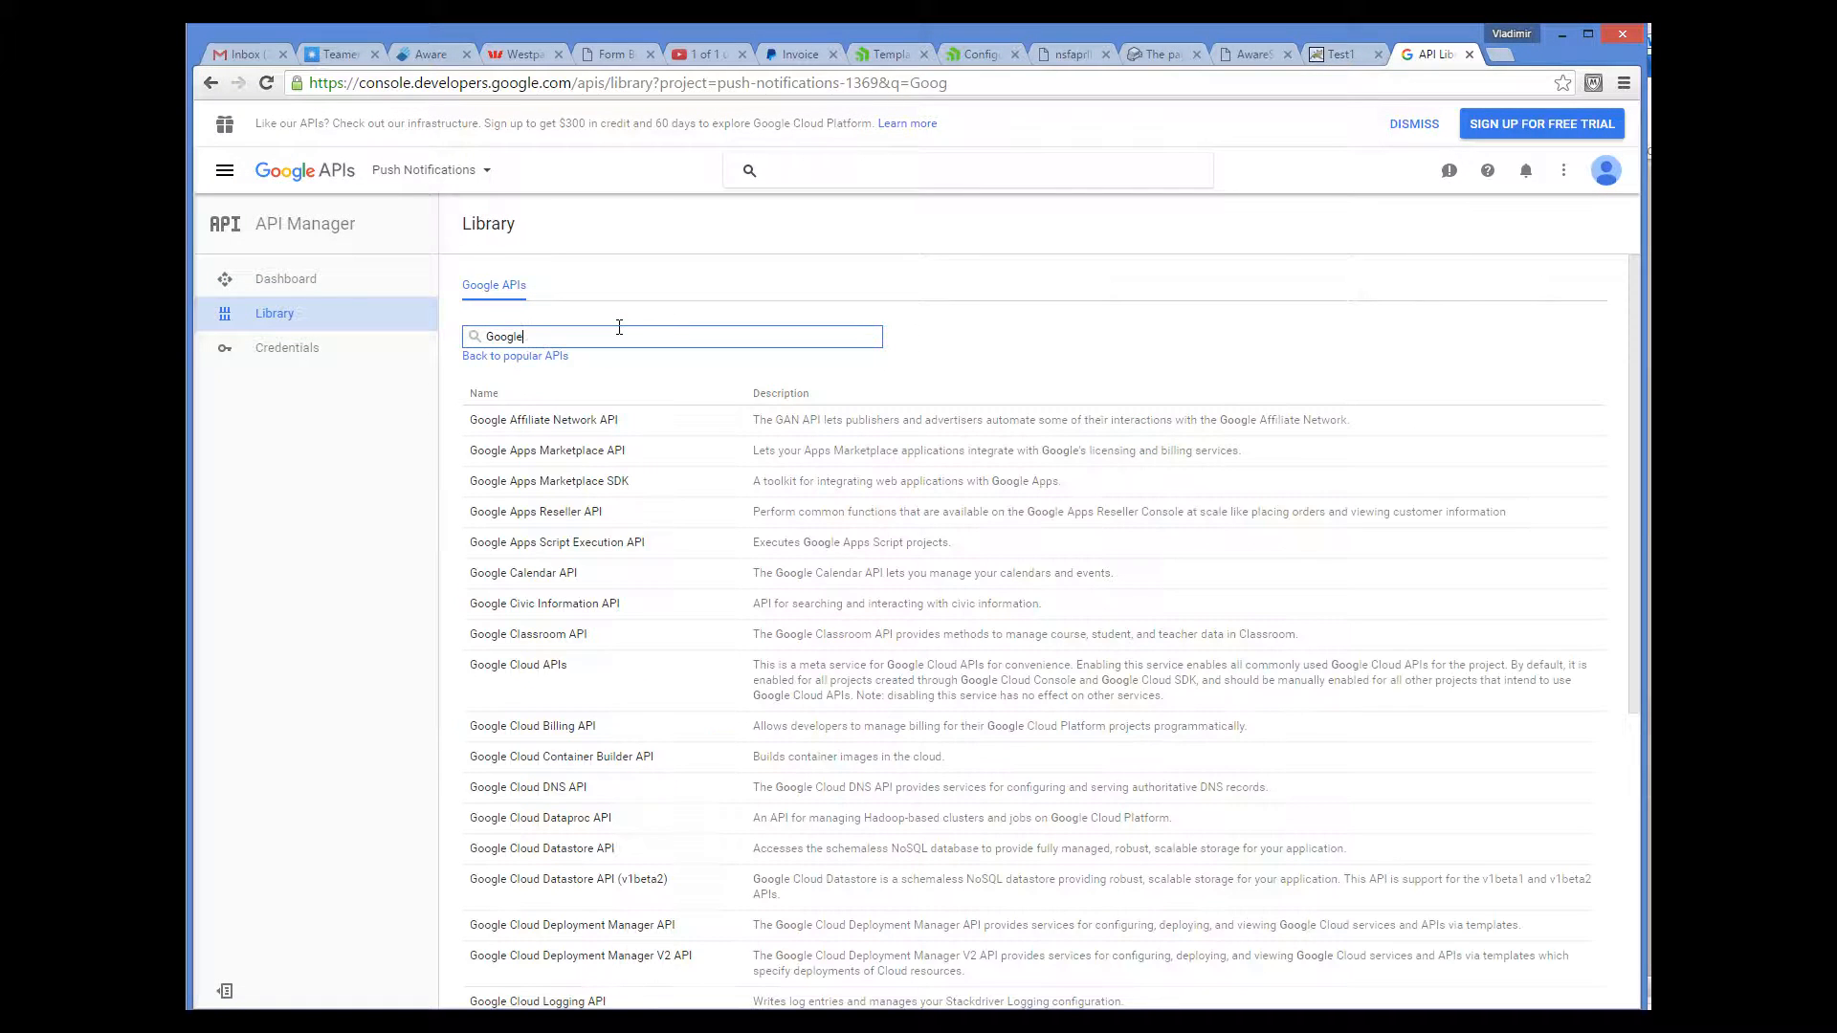
pyautogui.write('Cloud Me')
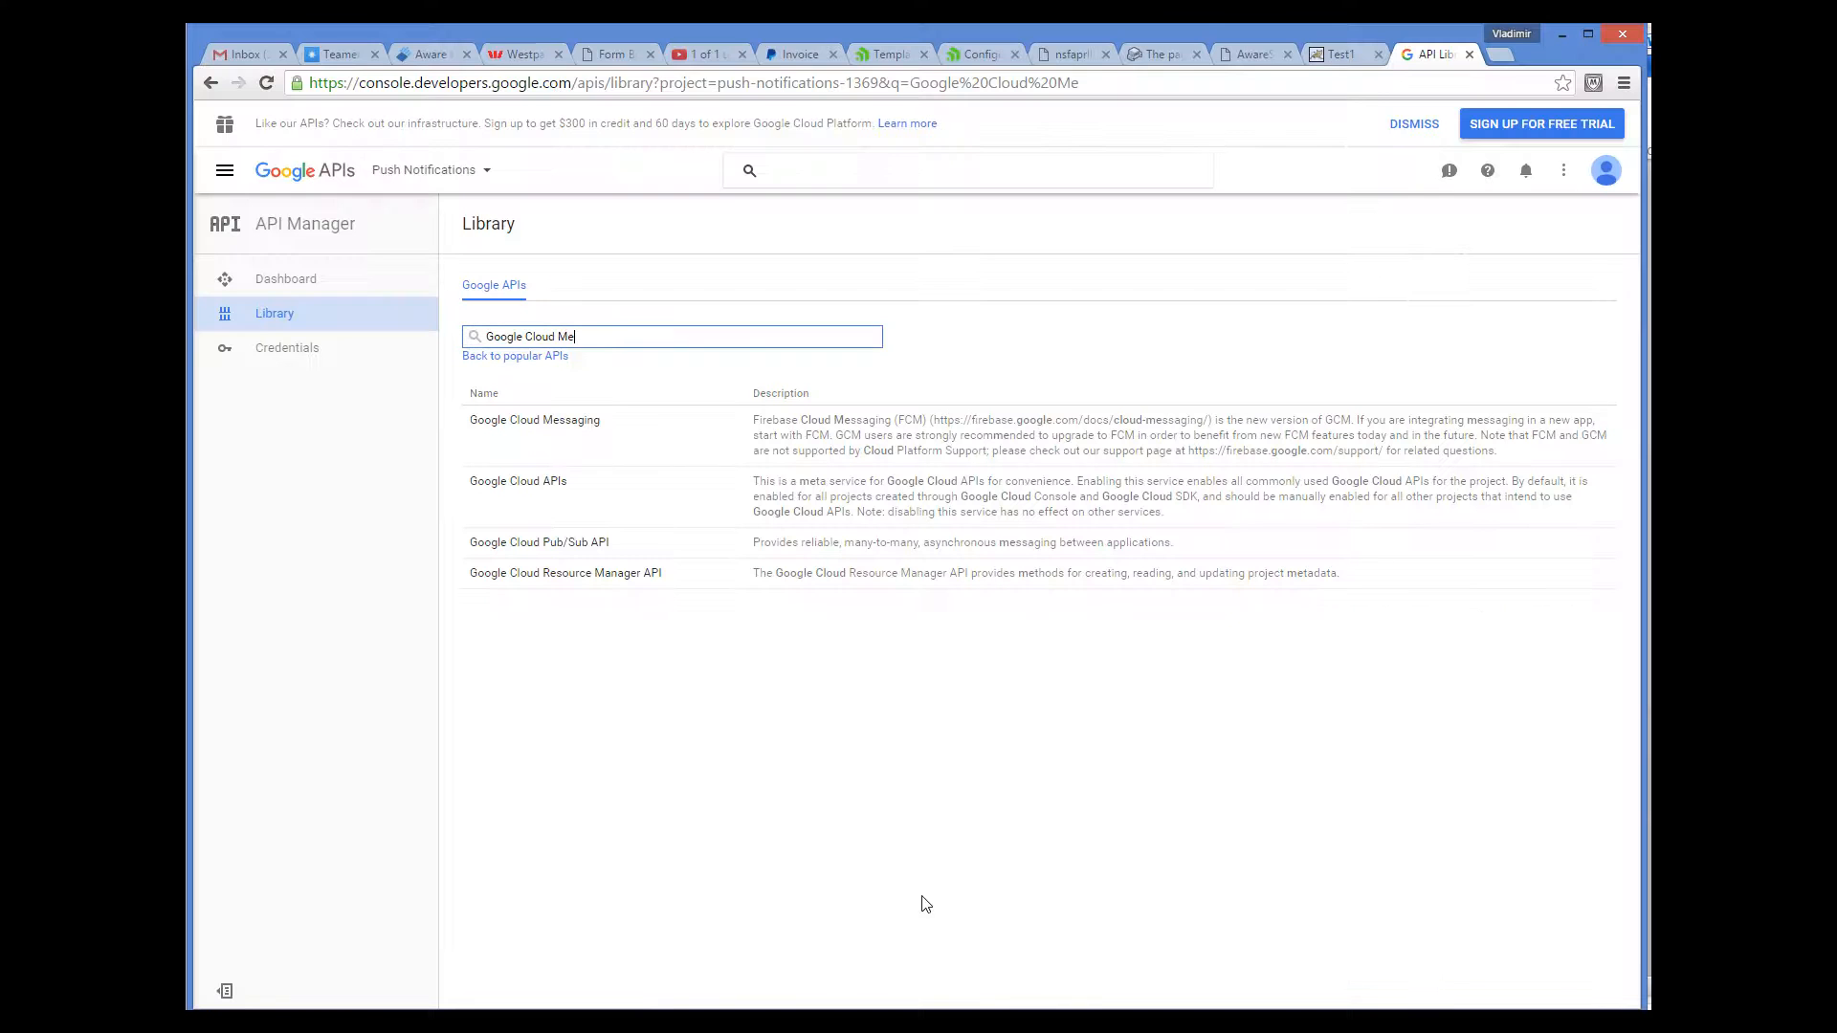
pyautogui.click(1102, 86)
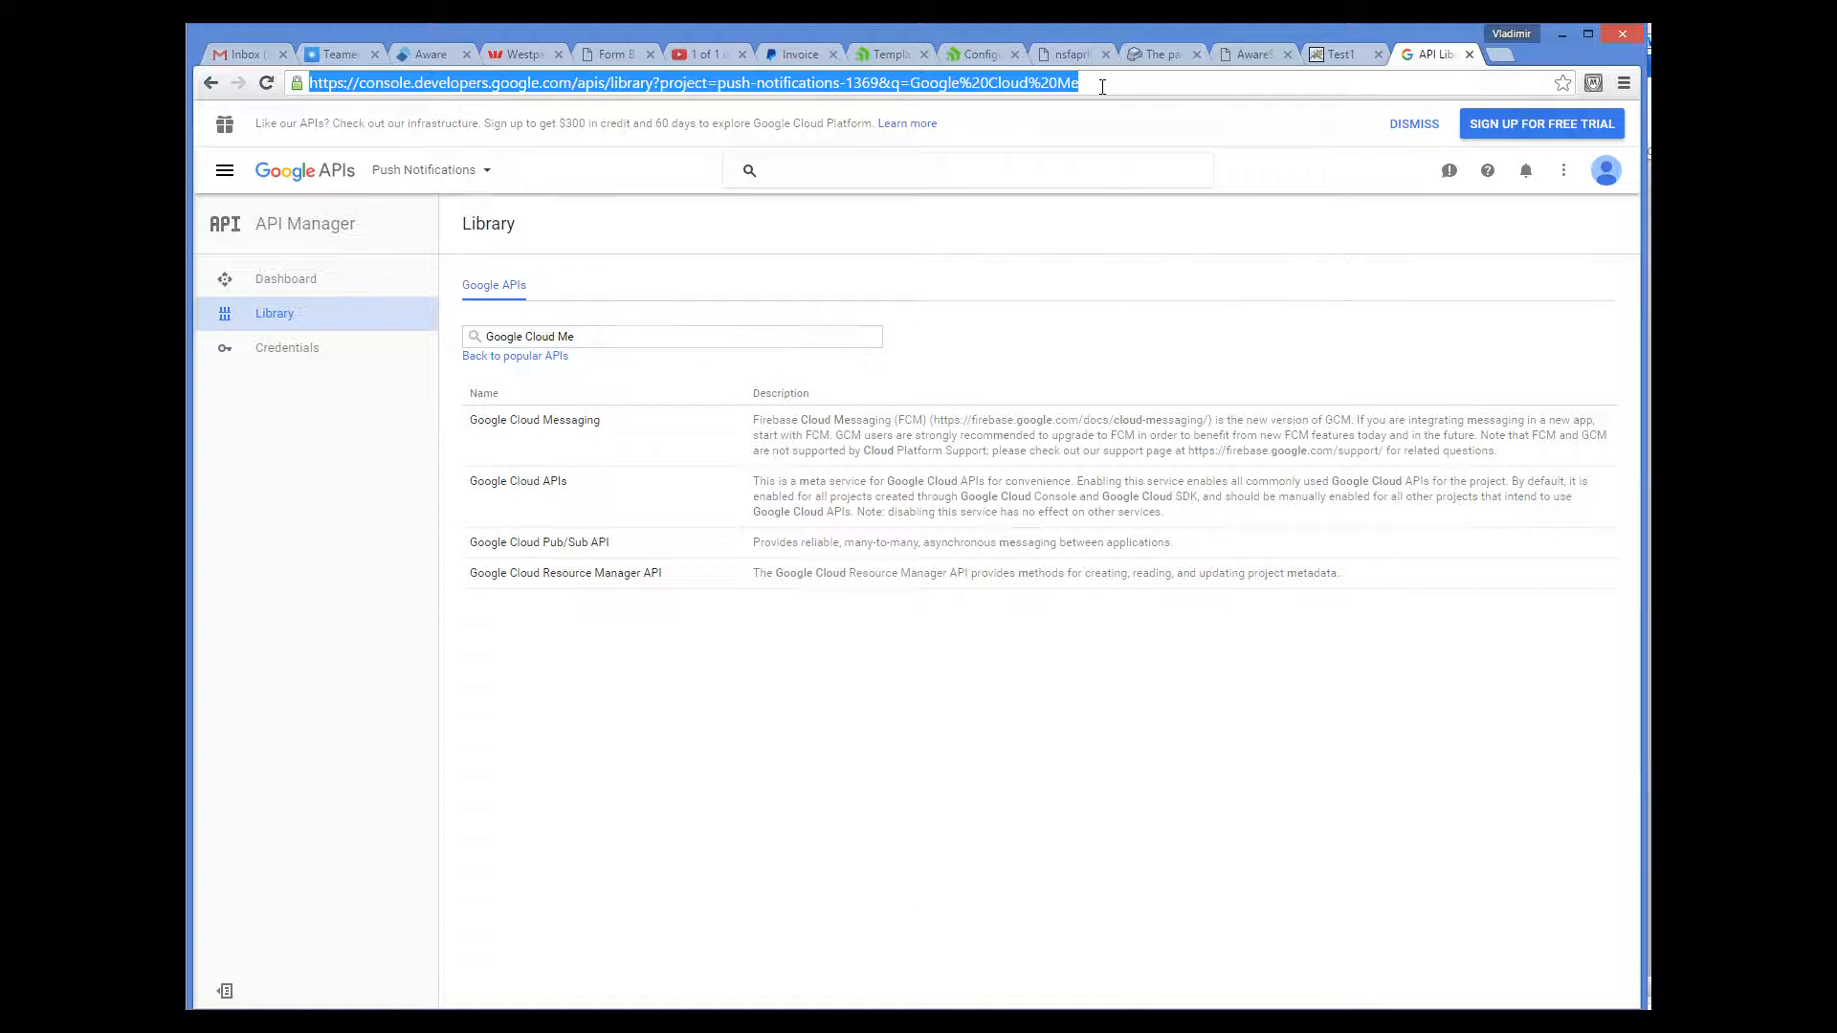
pyautogui.write('https://developer.apple.com/library/ios/documentation/NetworkingInternet/Conceptual/RemoteNotificationsPG/Chapters/ApplePushService.html')
pyautogui.press('Return')
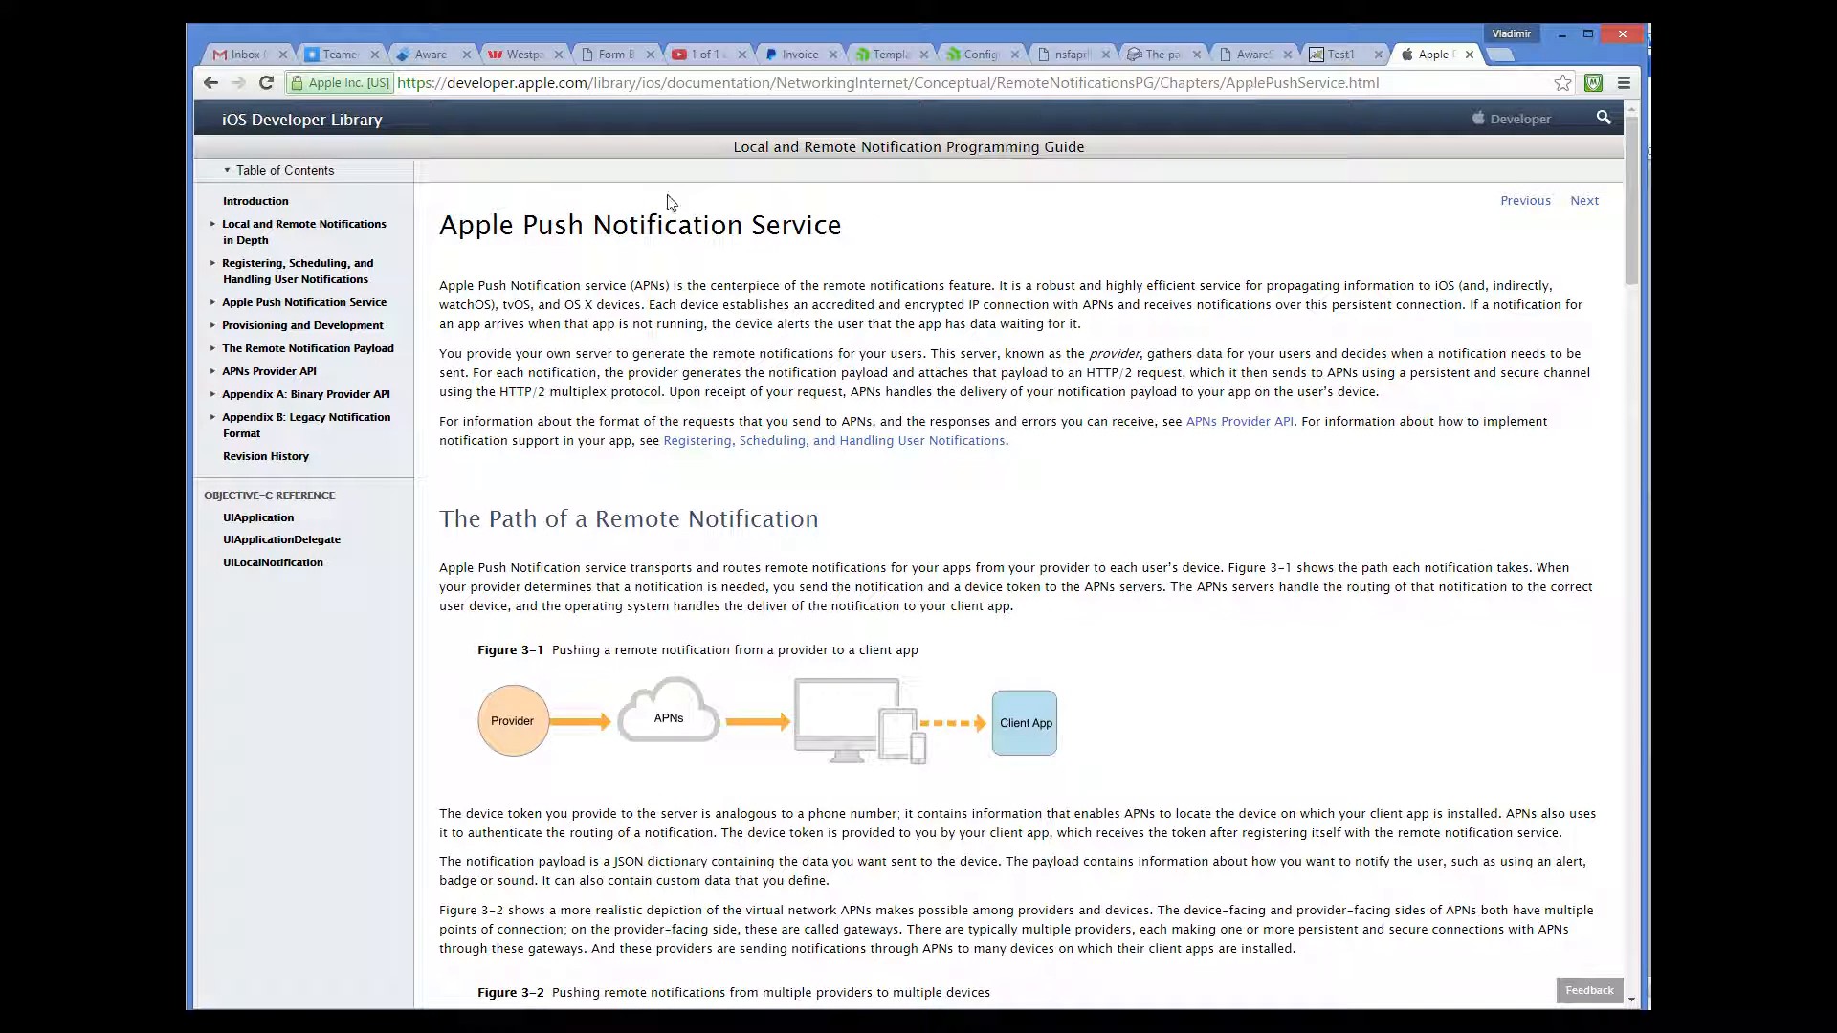
# Read the Provisioning and Development chapter, then switch back to the Aware IM Configuration Tool.
pyautogui.click(340, 327)
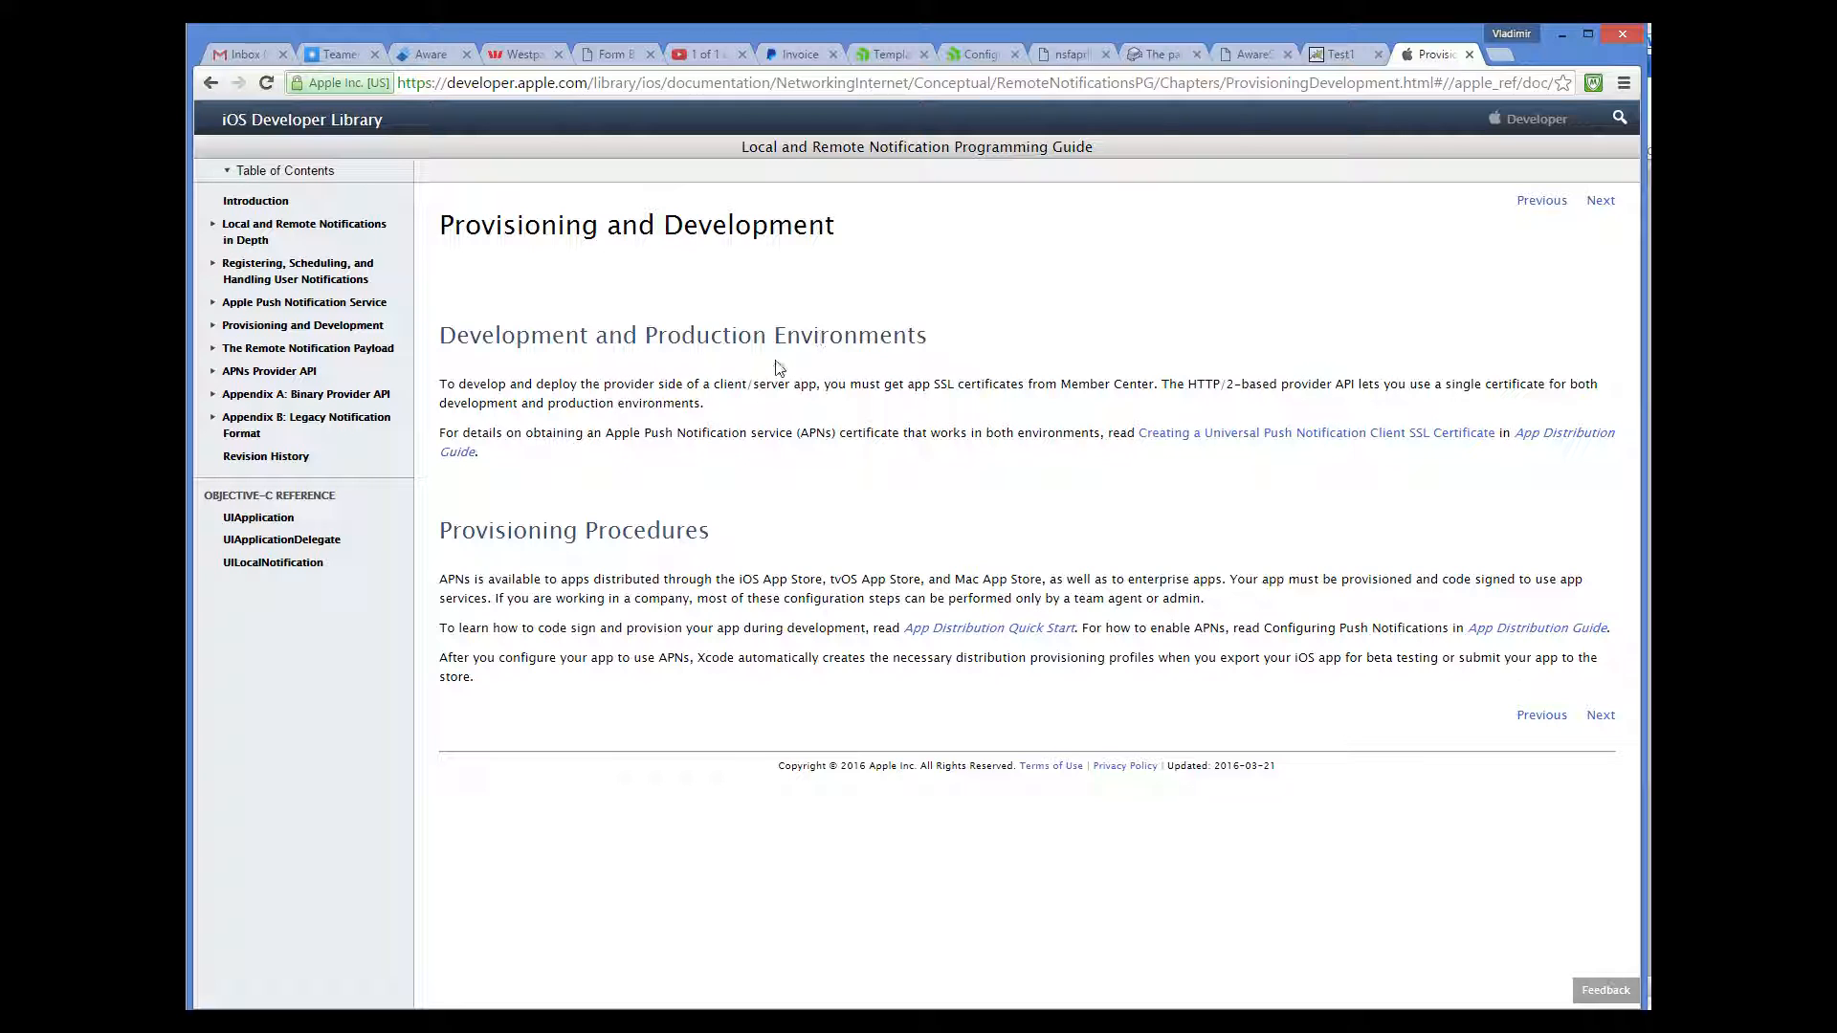
pyautogui.moveTo(999, 1020)
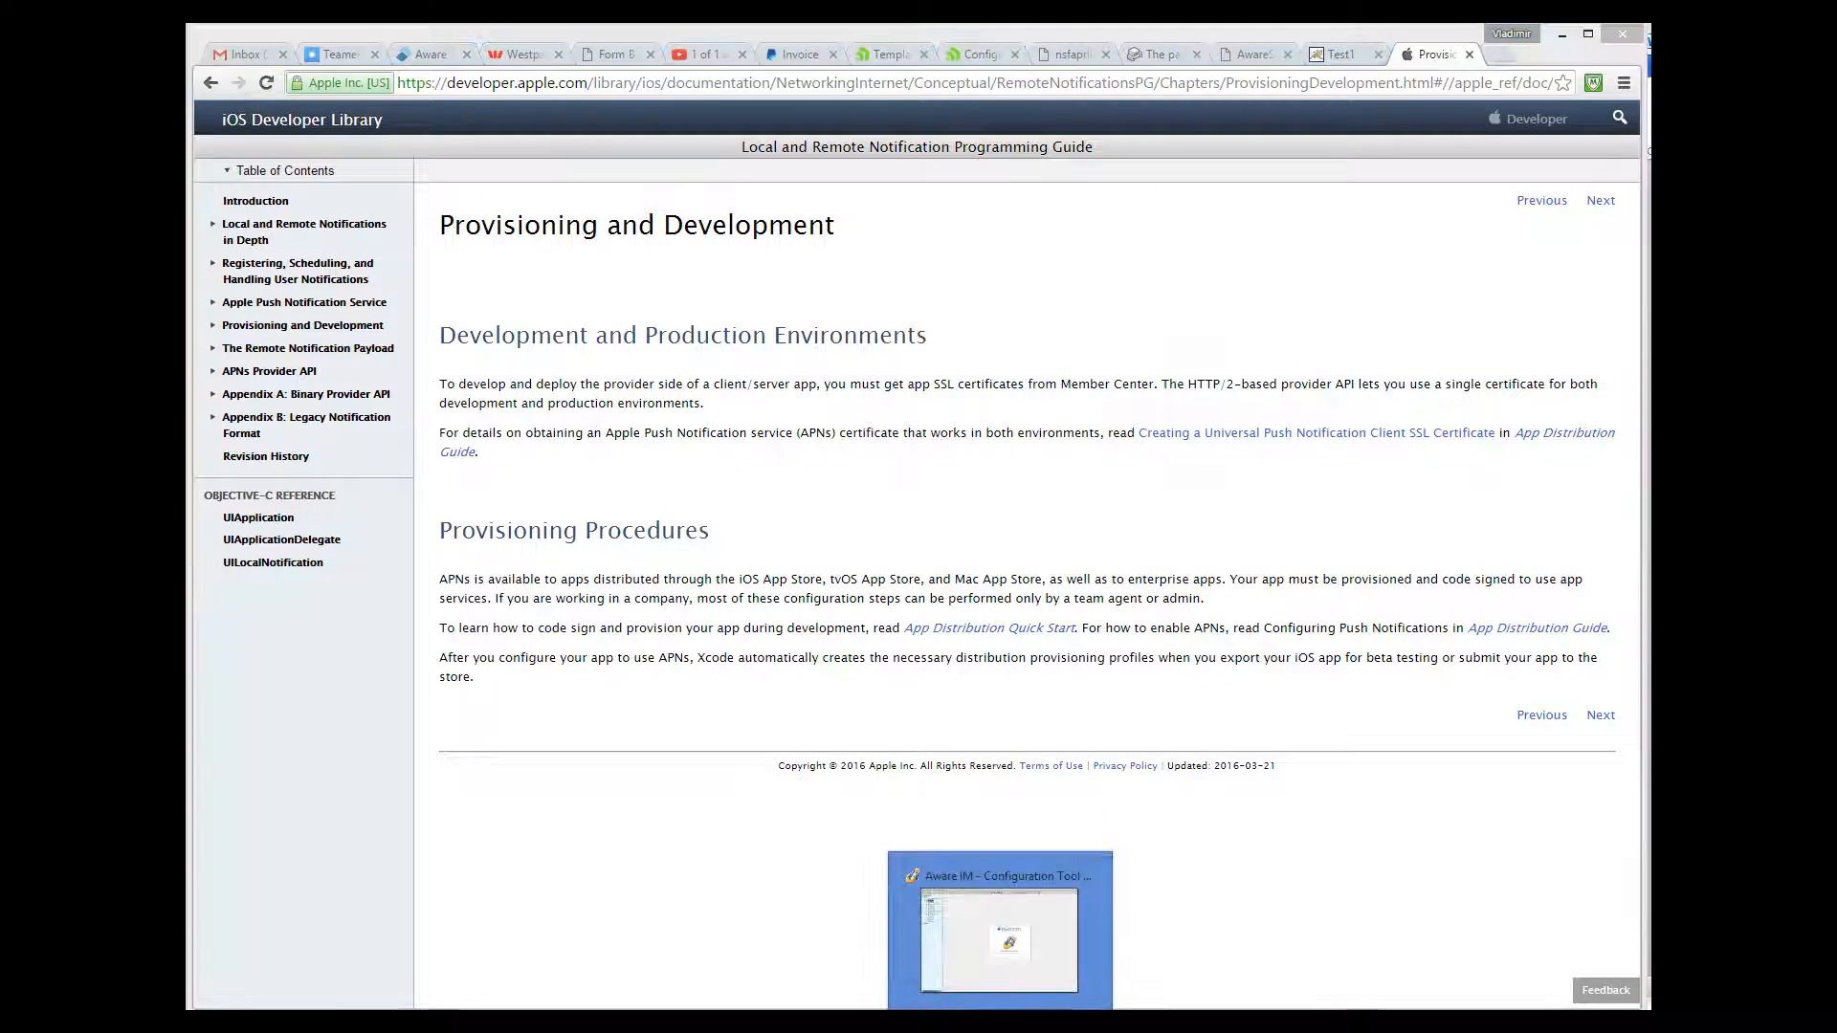
pyautogui.click(1001, 943)
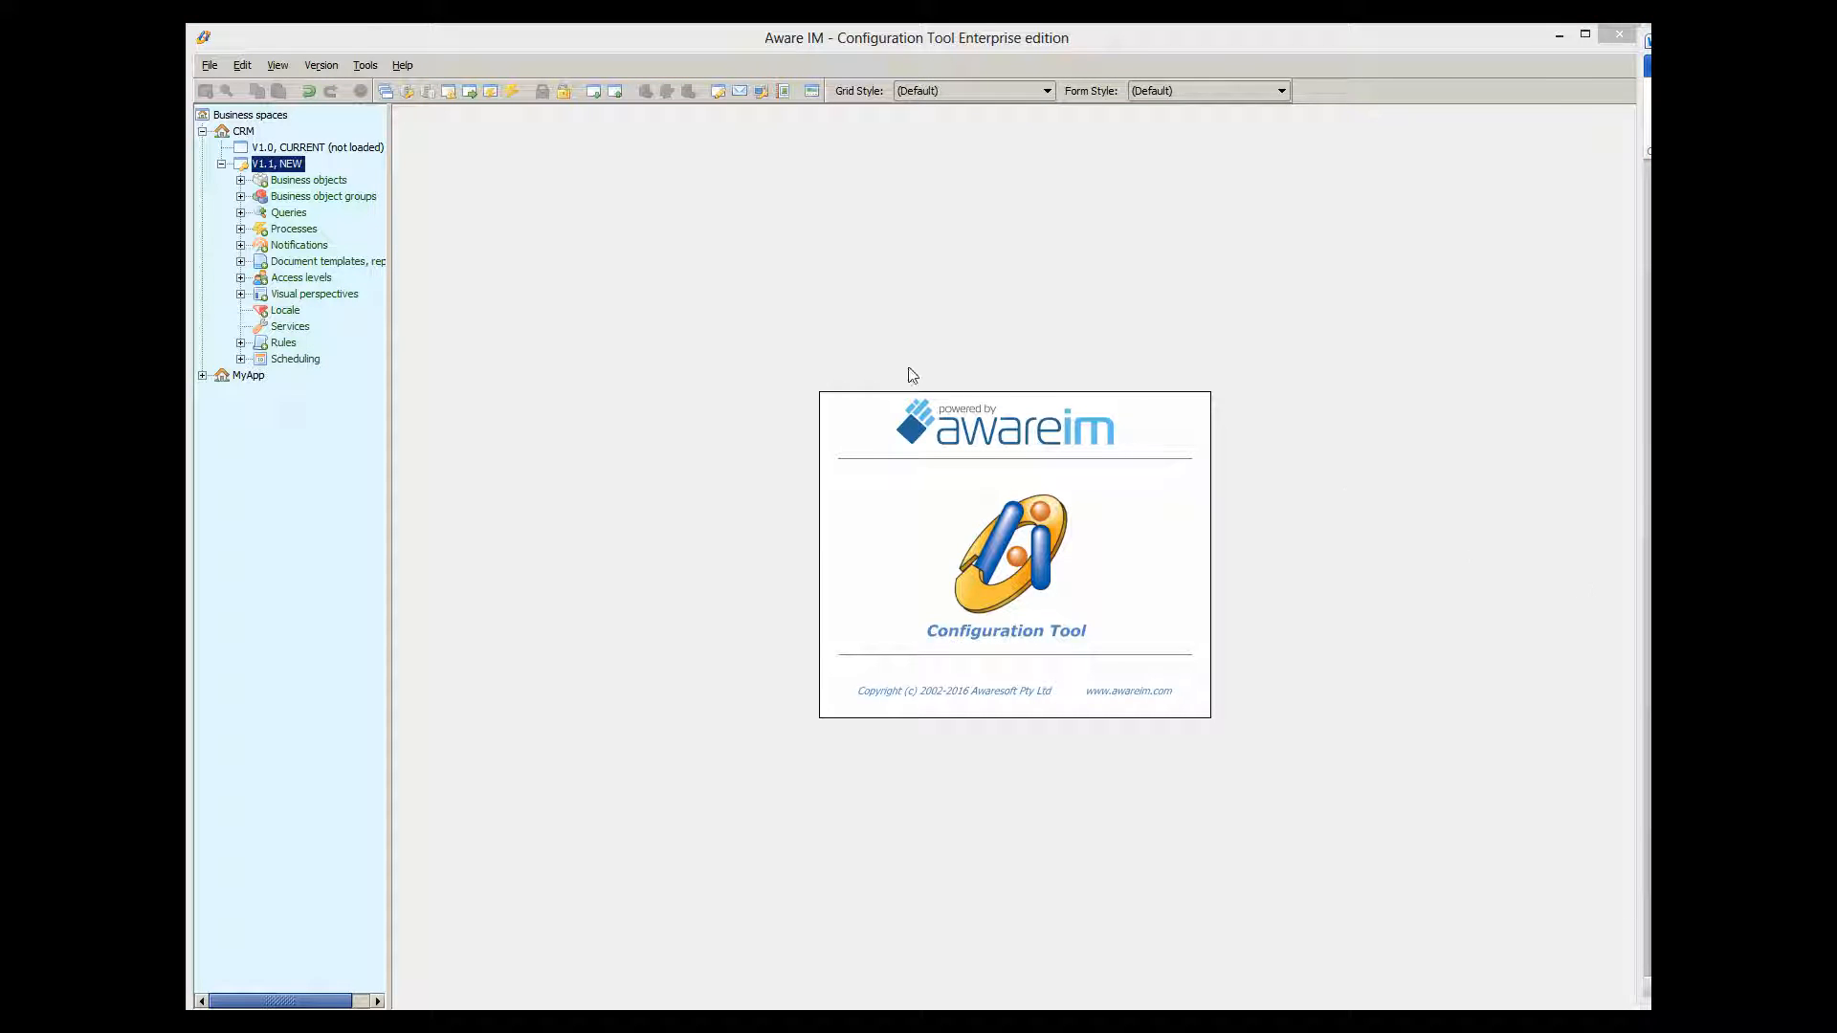
# Add Push Notifications to version V1.1, filling the GCM and APNS fields with placeholder values.
pyautogui.rightClick(283, 168)
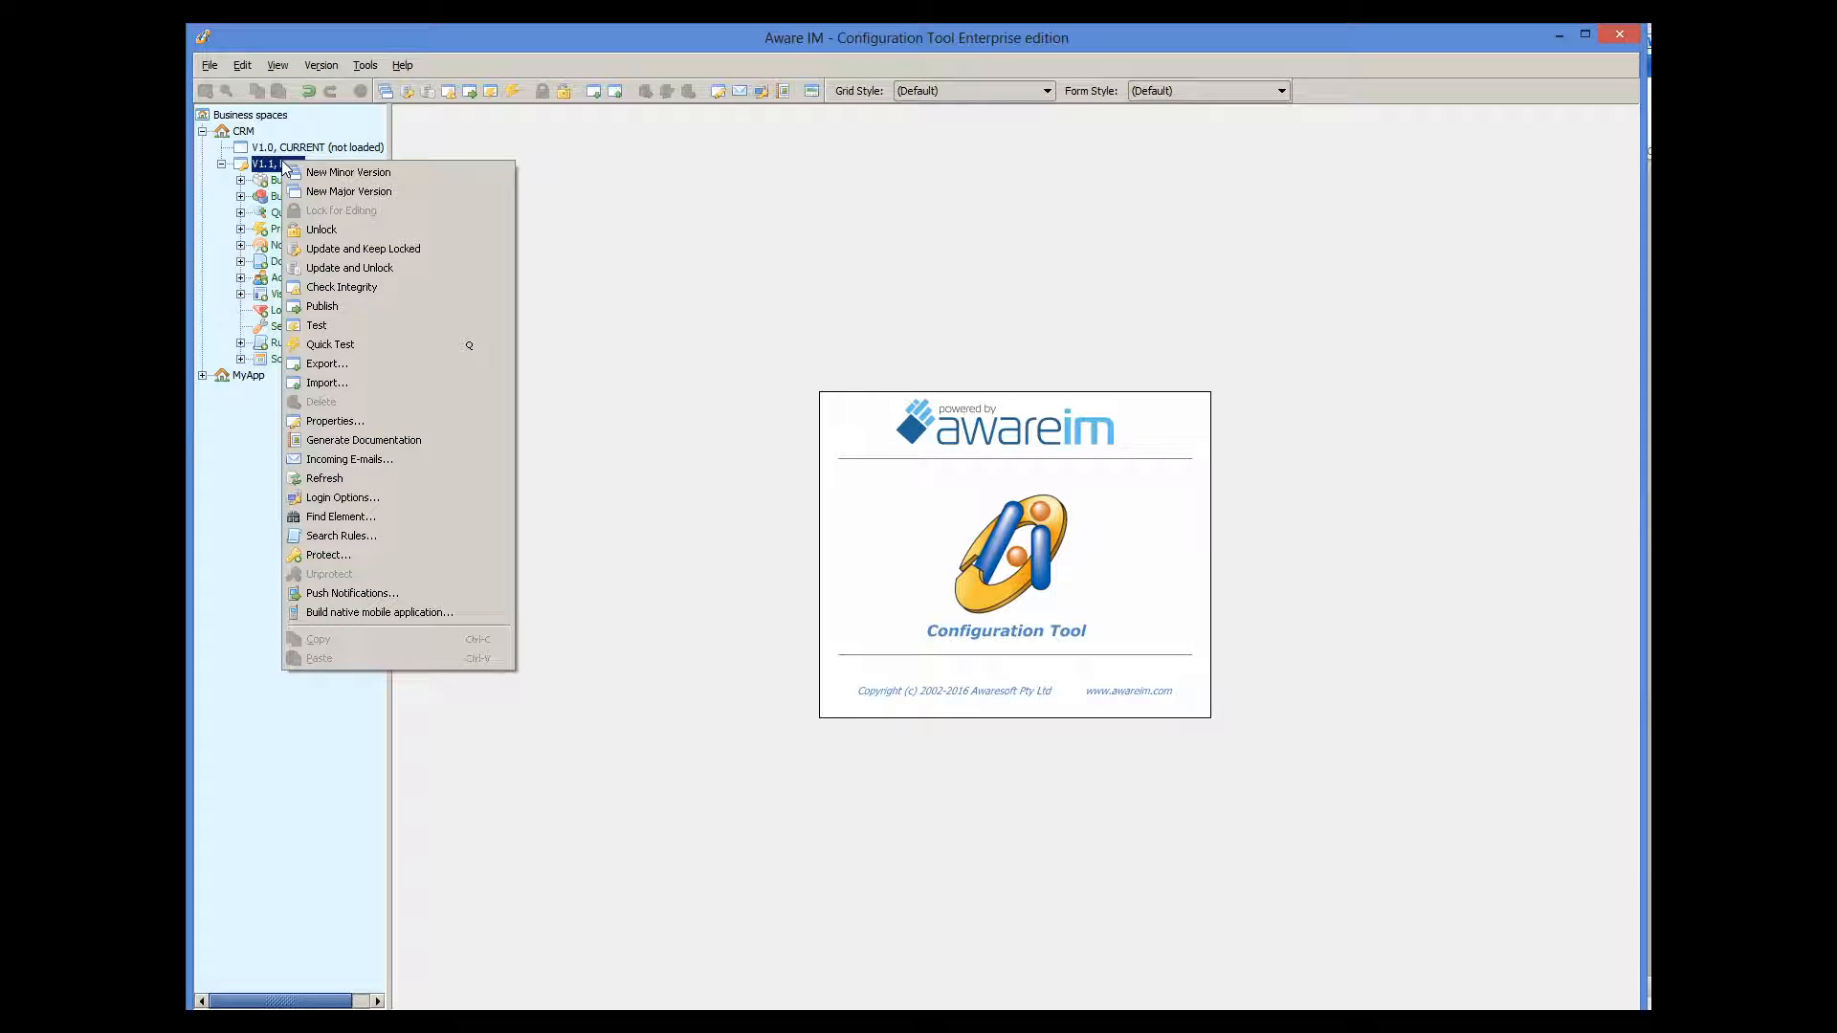
pyautogui.click(411, 605)
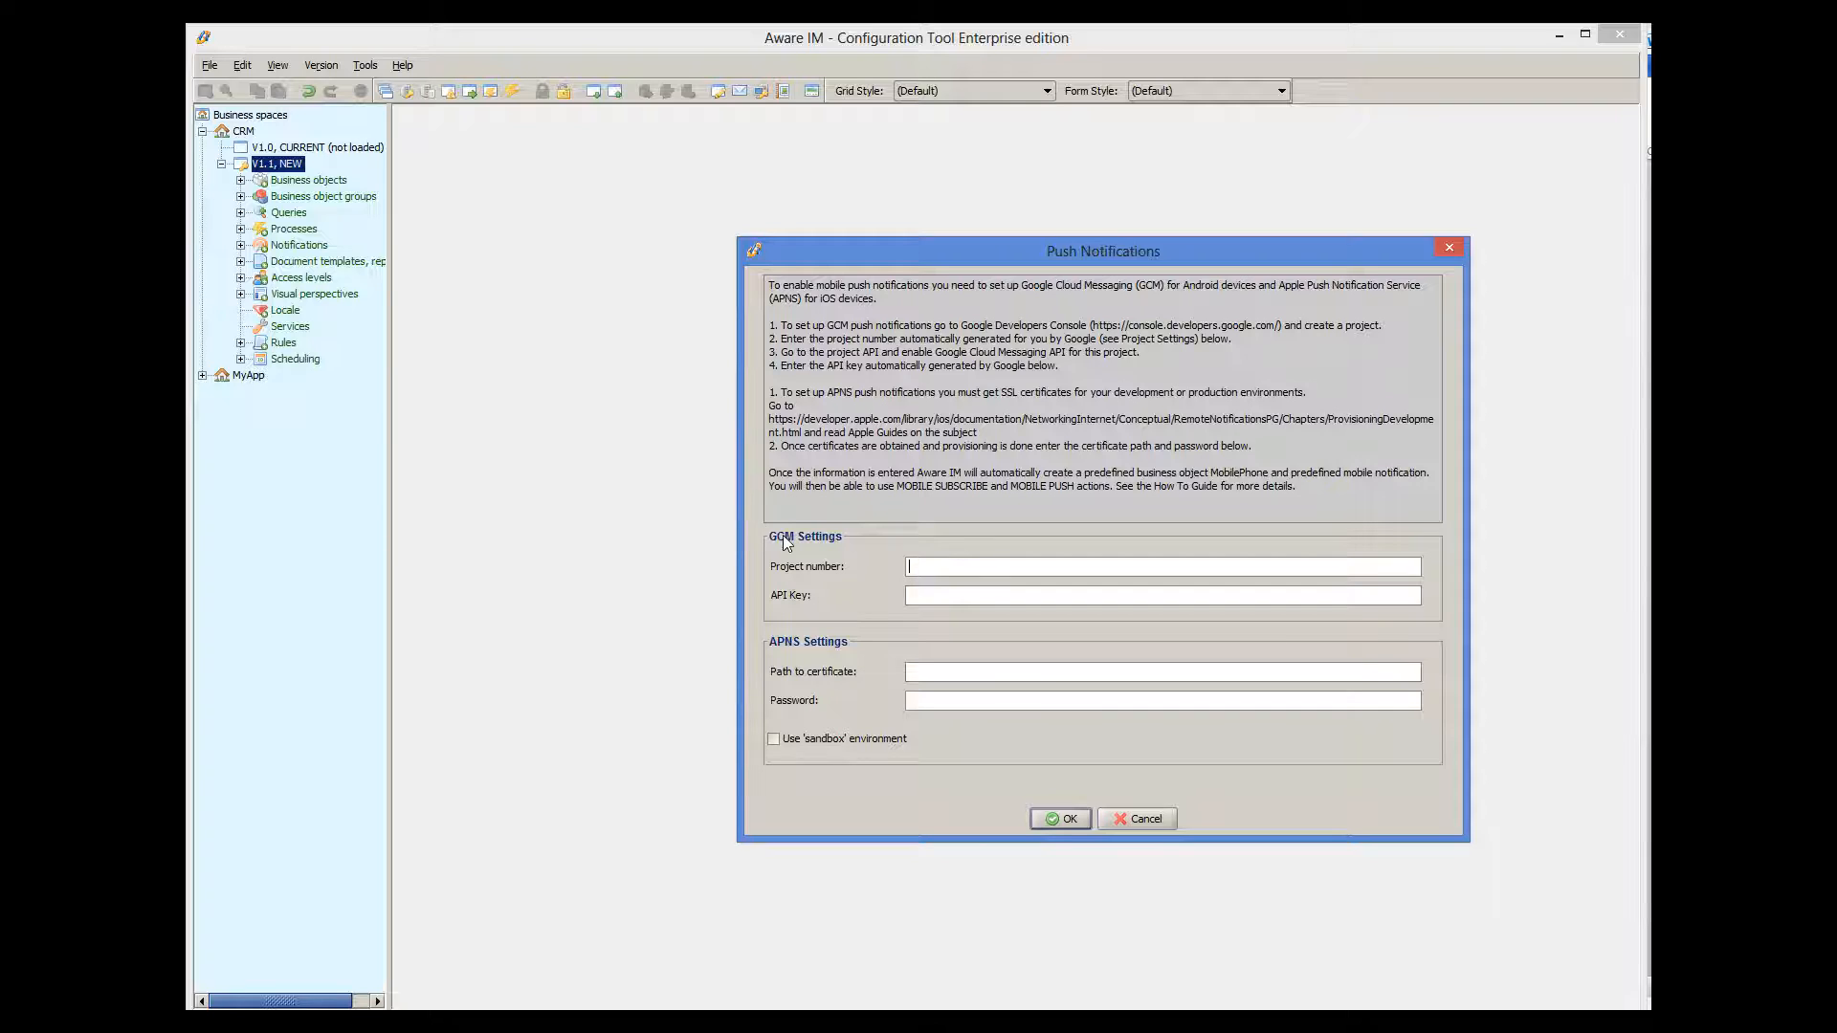
pyautogui.write('dfgdg')
pyautogui.click(922, 595)
pyautogui.write('dfgdf')
pyautogui.click(924, 672)
pyautogui.write('dgdfg')
pyautogui.click(933, 704)
pyautogui.write('dfgdf')
pyautogui.click(1049, 818)
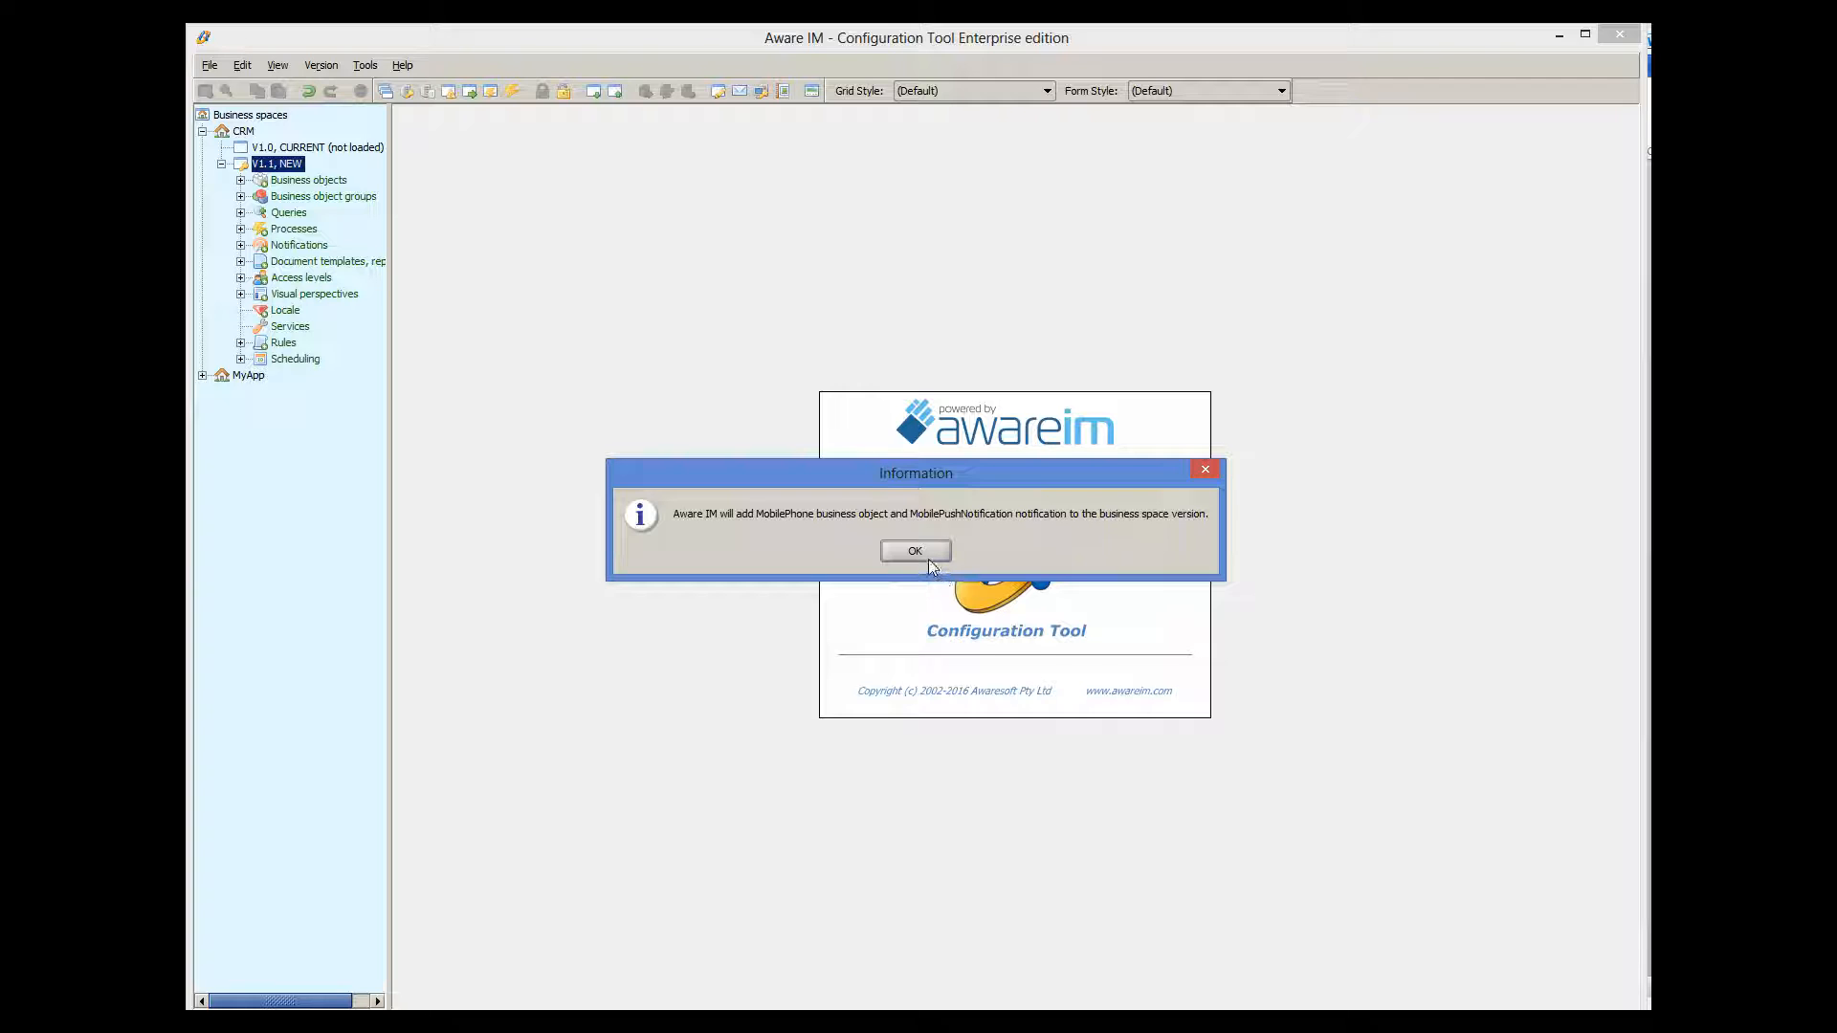
# Acknowledge the notice and open the new MobilePhone object and MobilePushNotification notification.
pyautogui.click(924, 555)
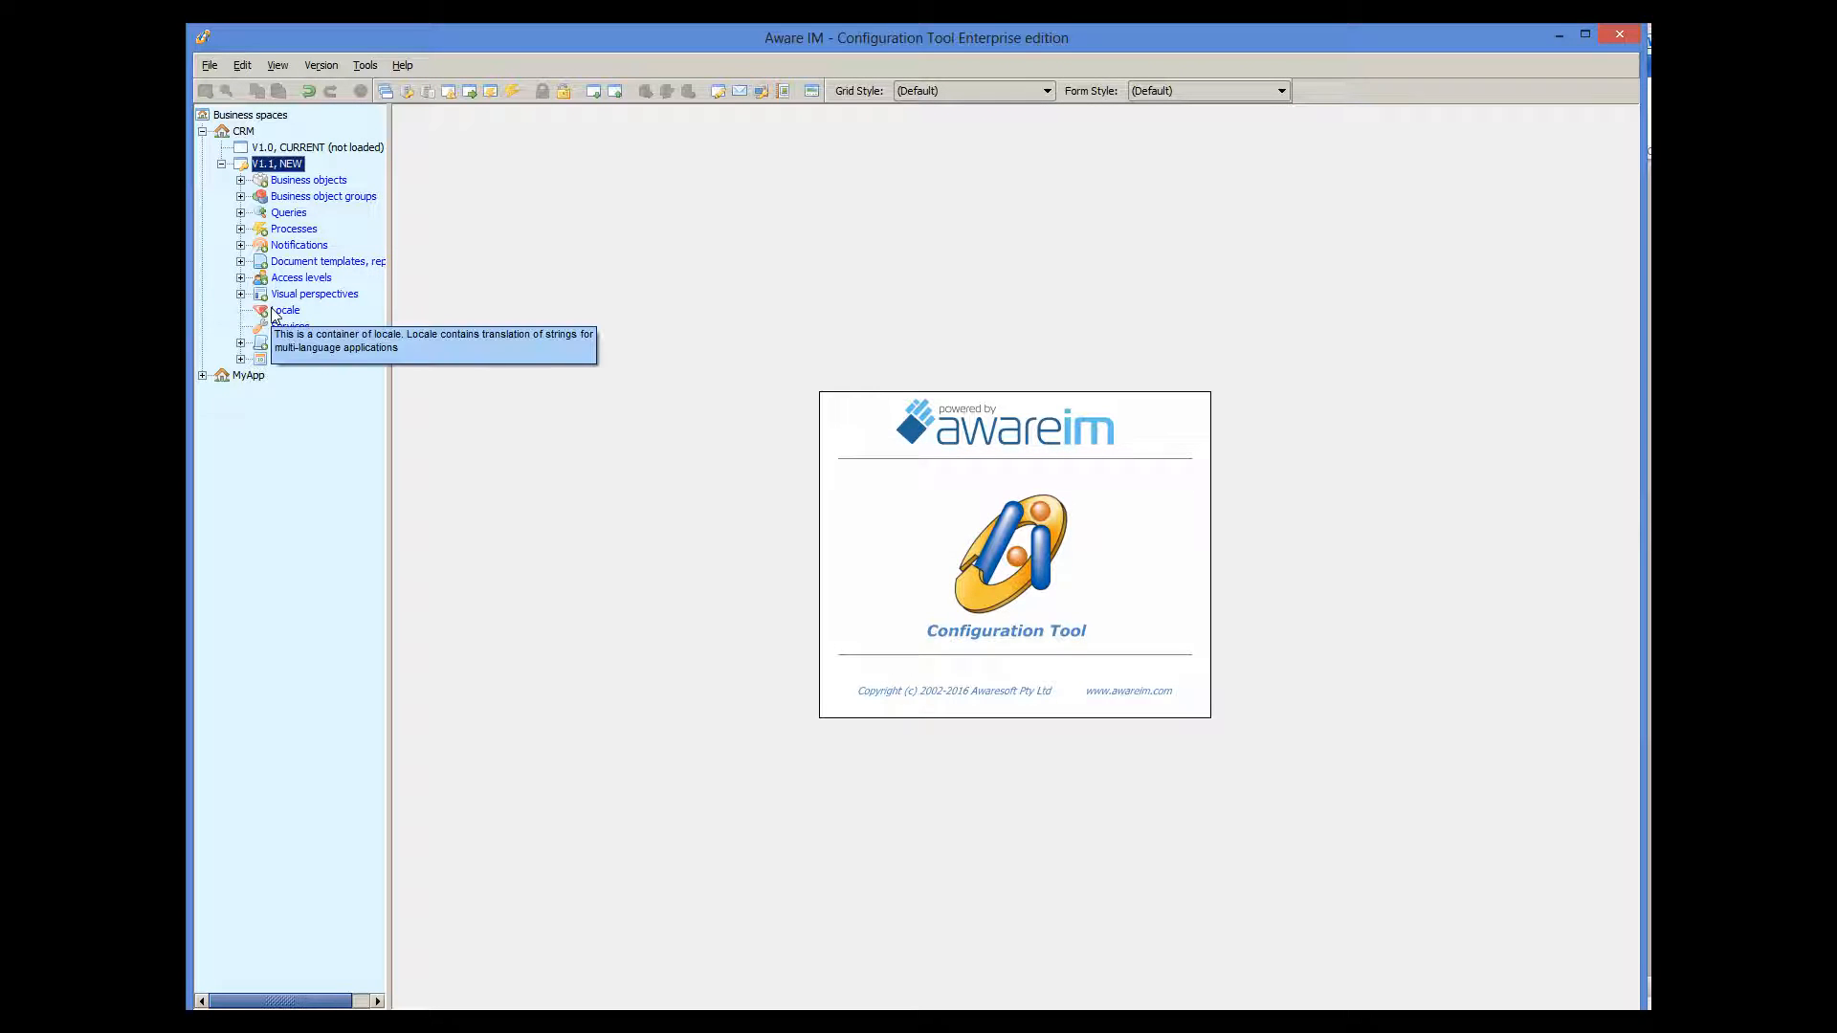
pyautogui.click(240, 180)
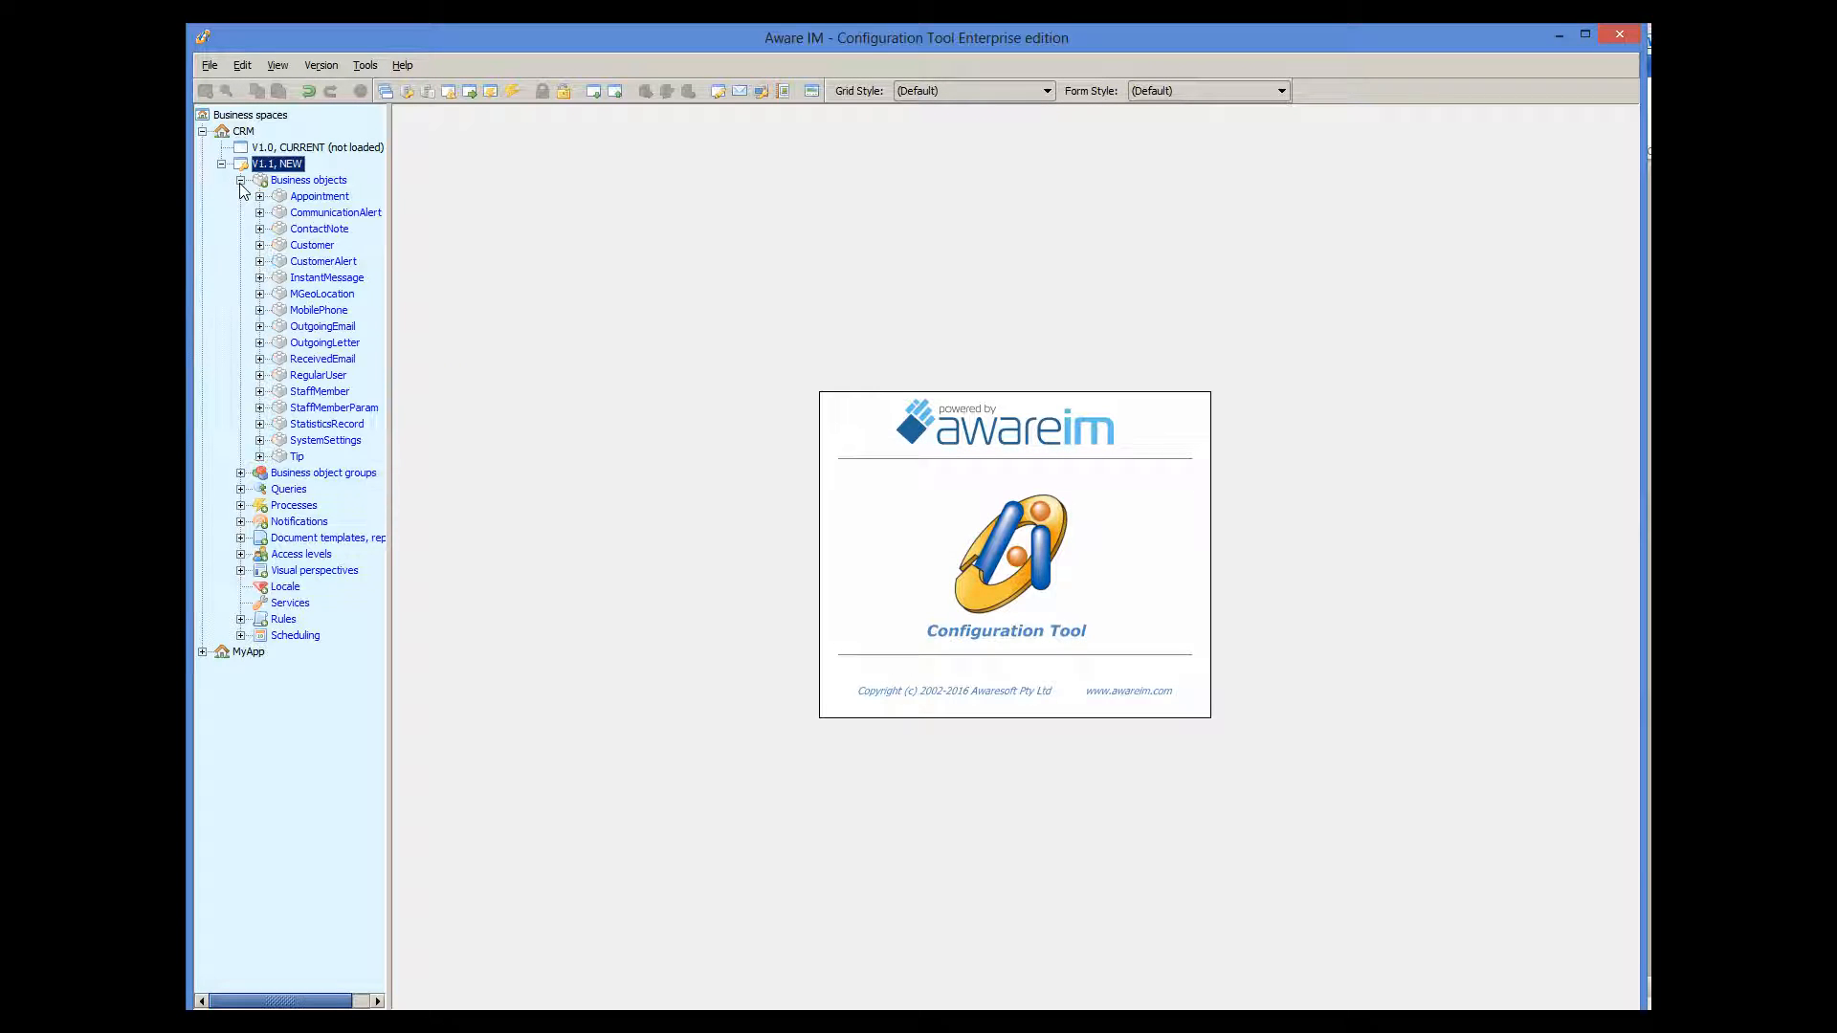
pyautogui.doubleClick(340, 312)
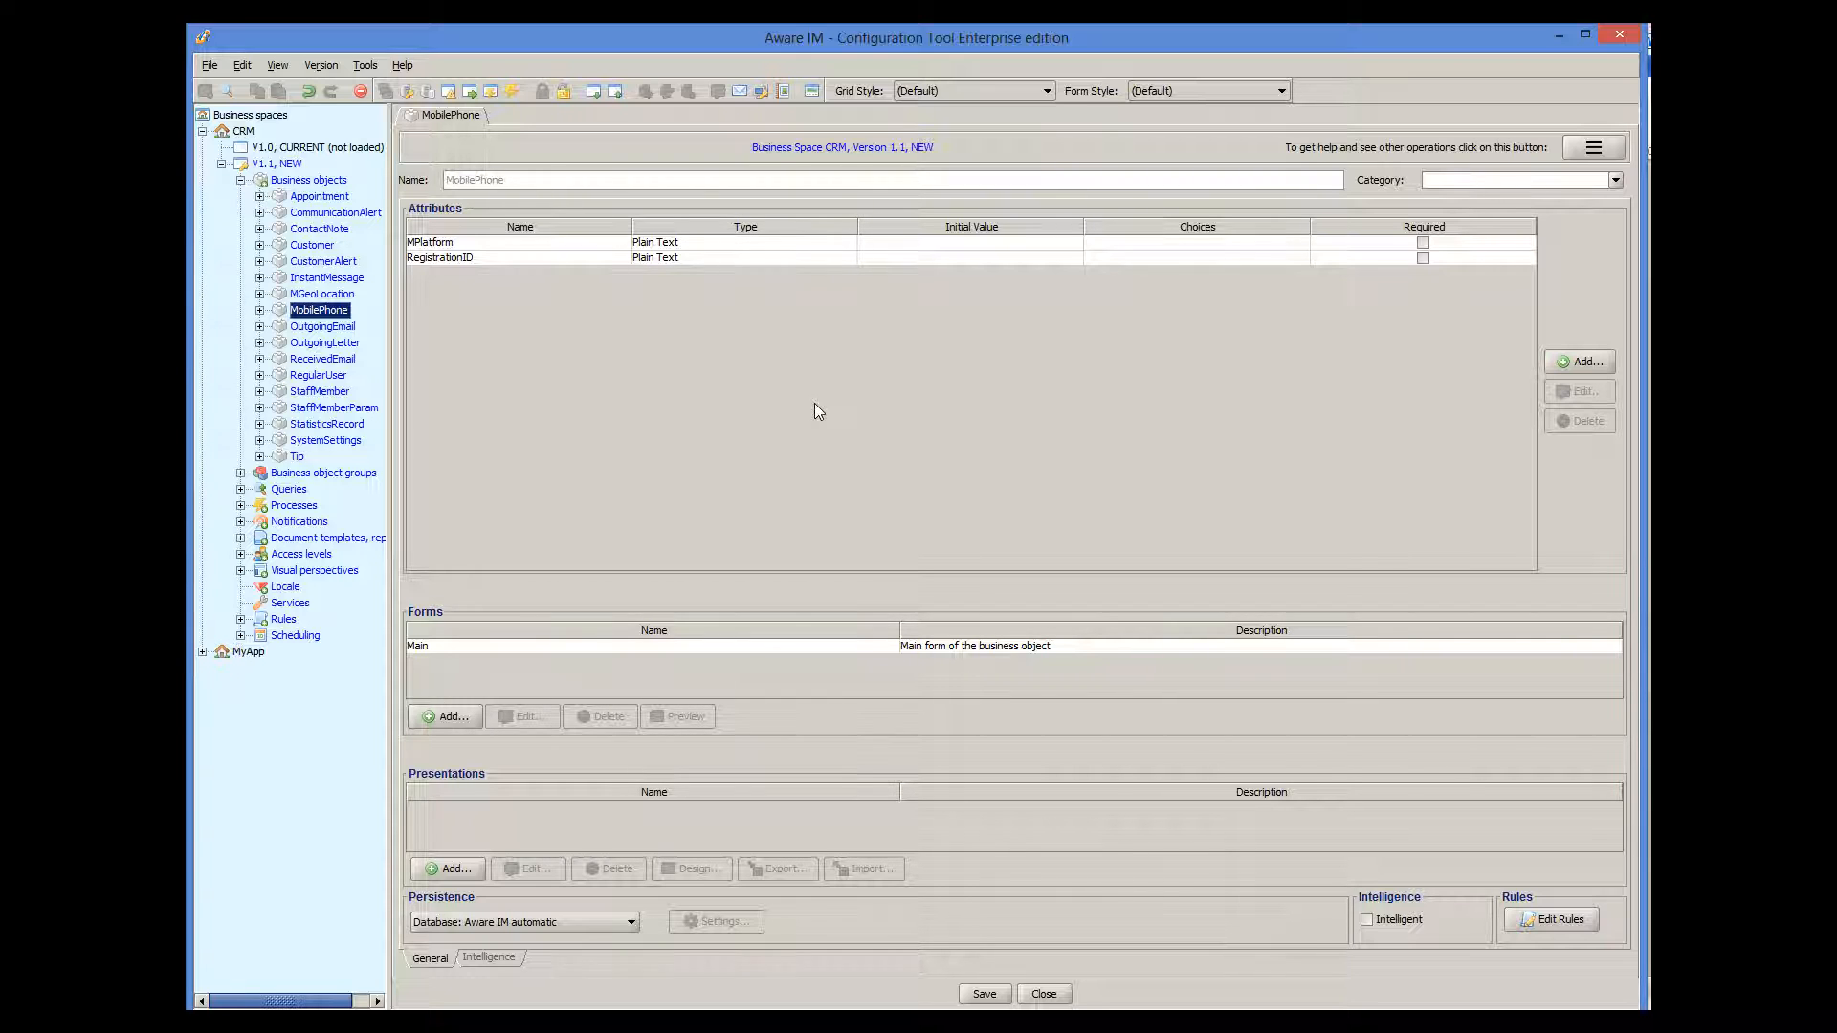
pyautogui.click(240, 523)
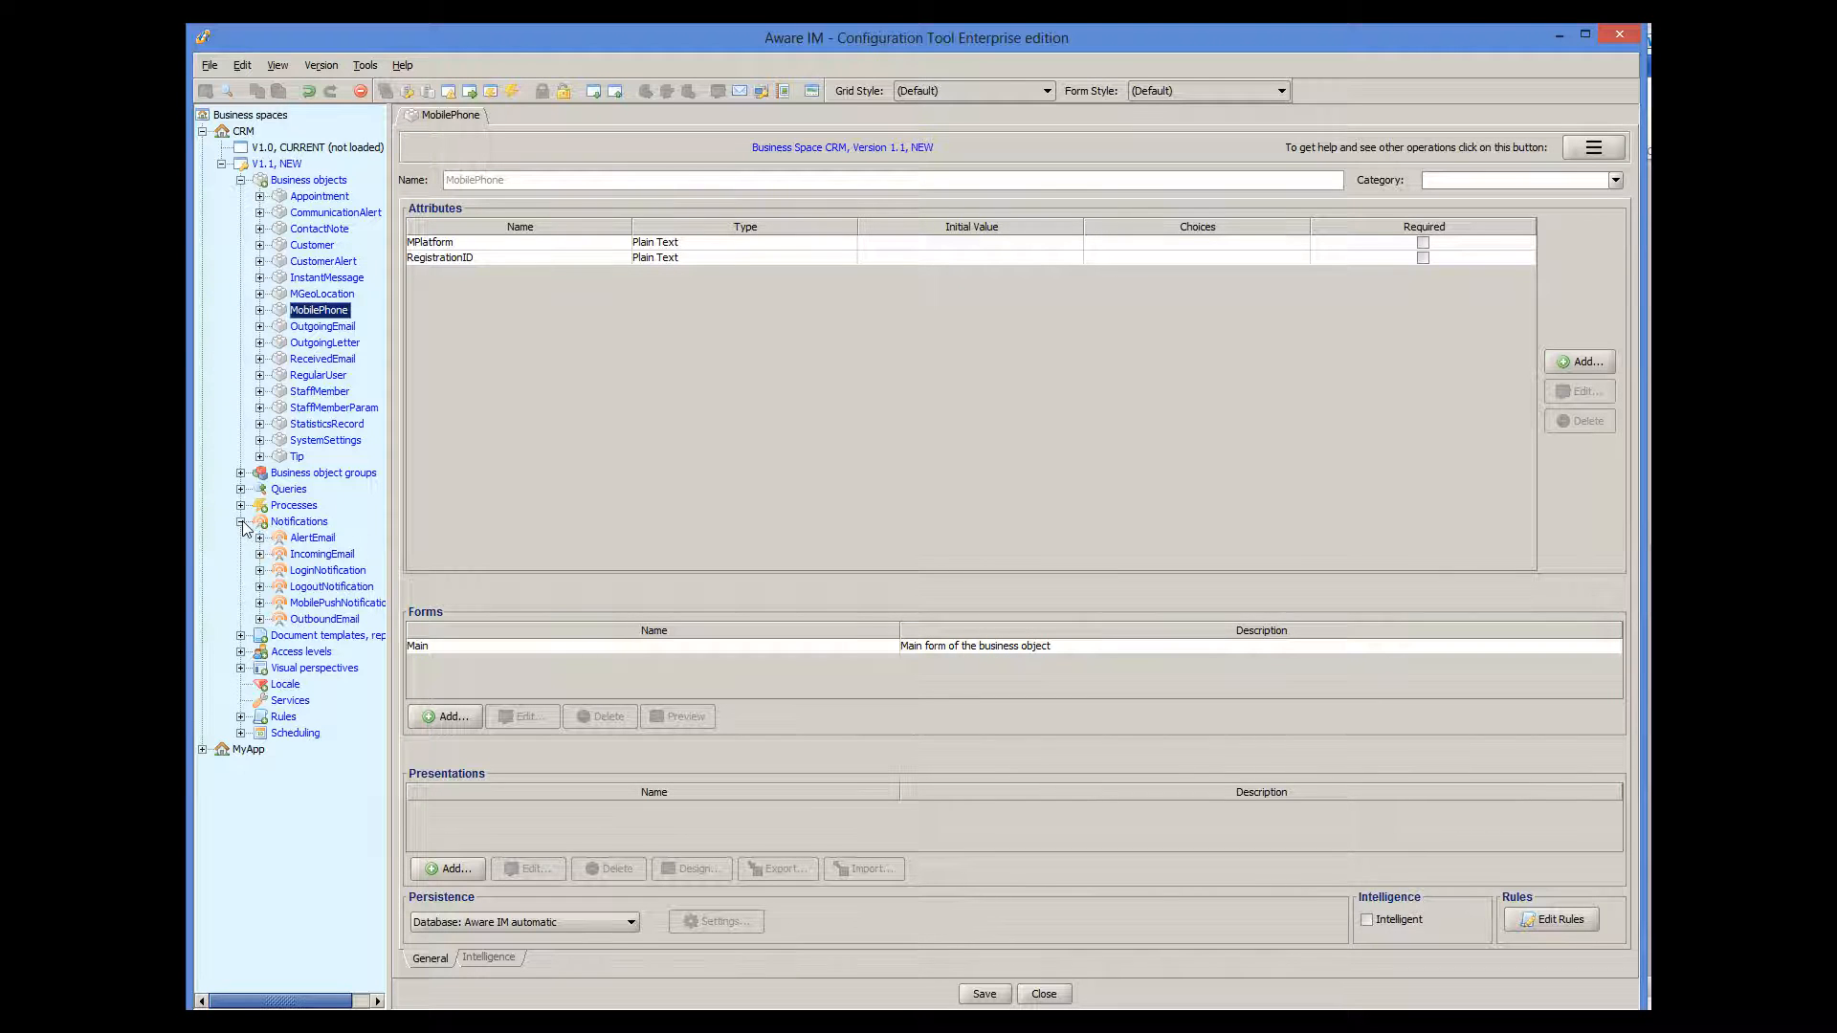
pyautogui.doubleClick(344, 603)
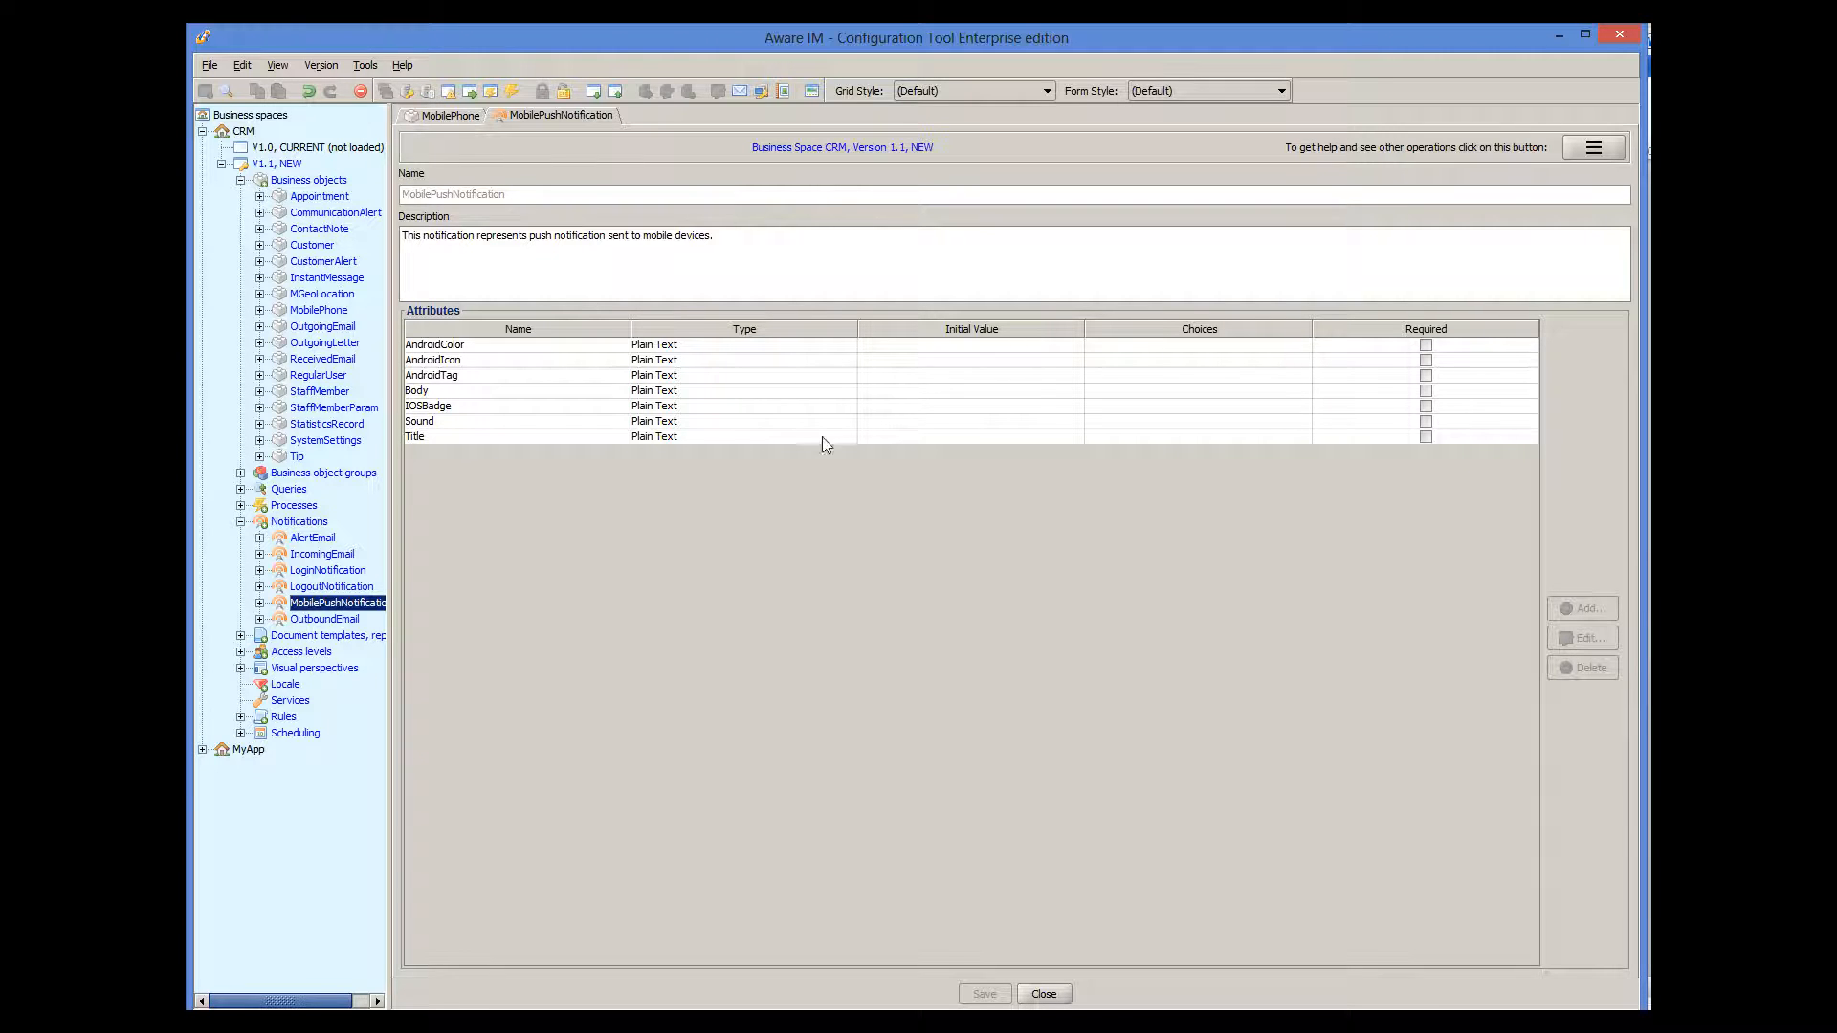
# Return to the MobilePhone editor, then select the StaffMember business object.
pyautogui.click(458, 115)
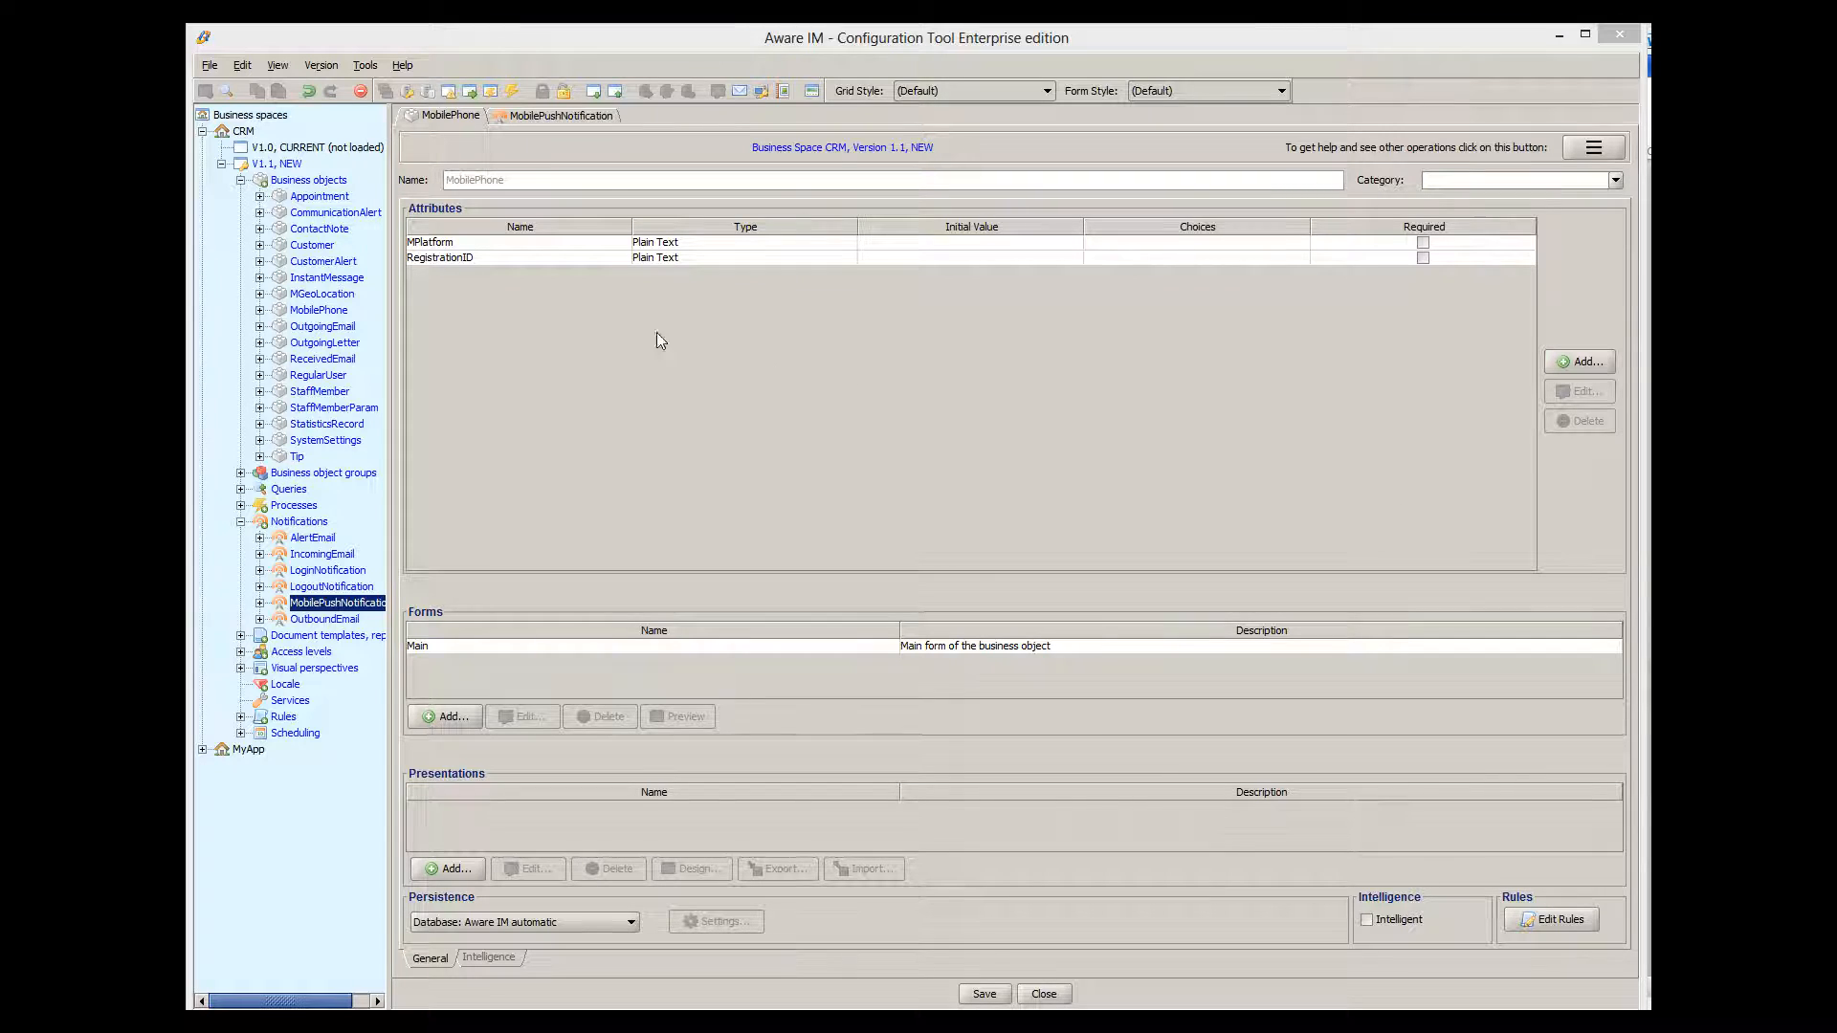
pyautogui.click(333, 393)
# Add a multiple-valued Phones attribute of type MobilePhone to StaffMember and save it.
pyautogui.doubleClick(333, 395)
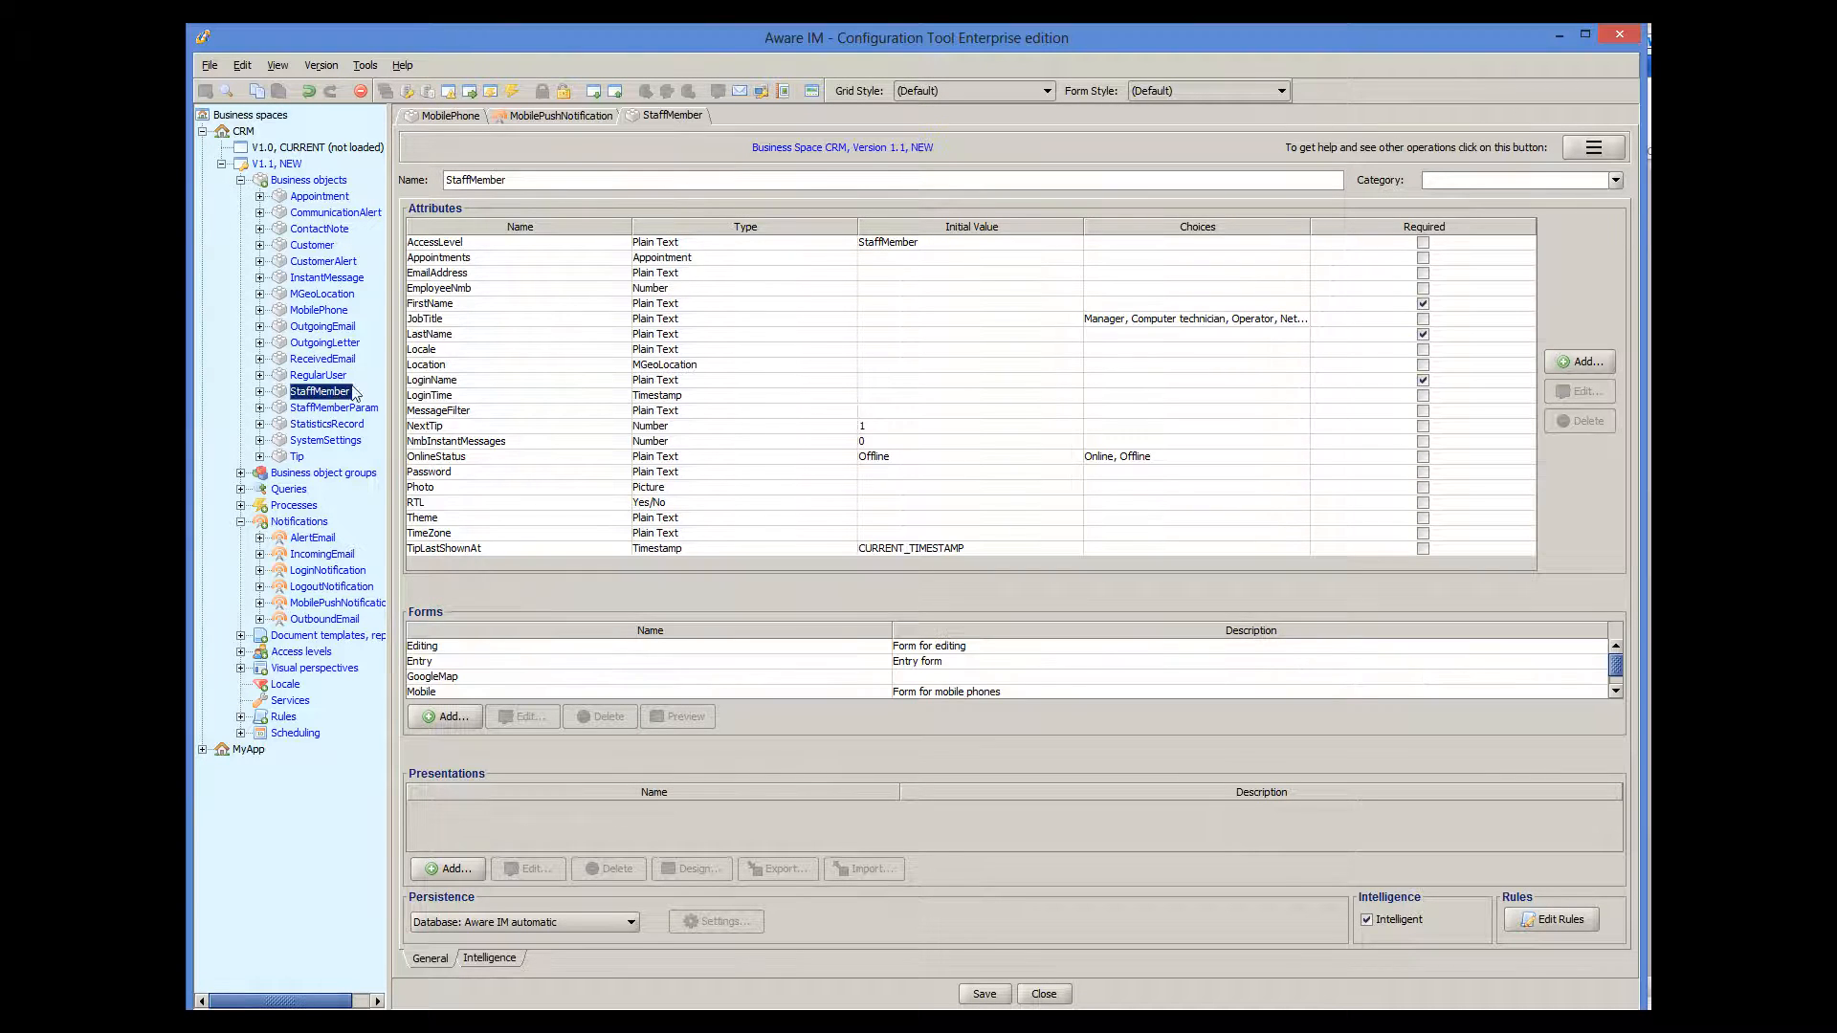
pyautogui.click(1562, 368)
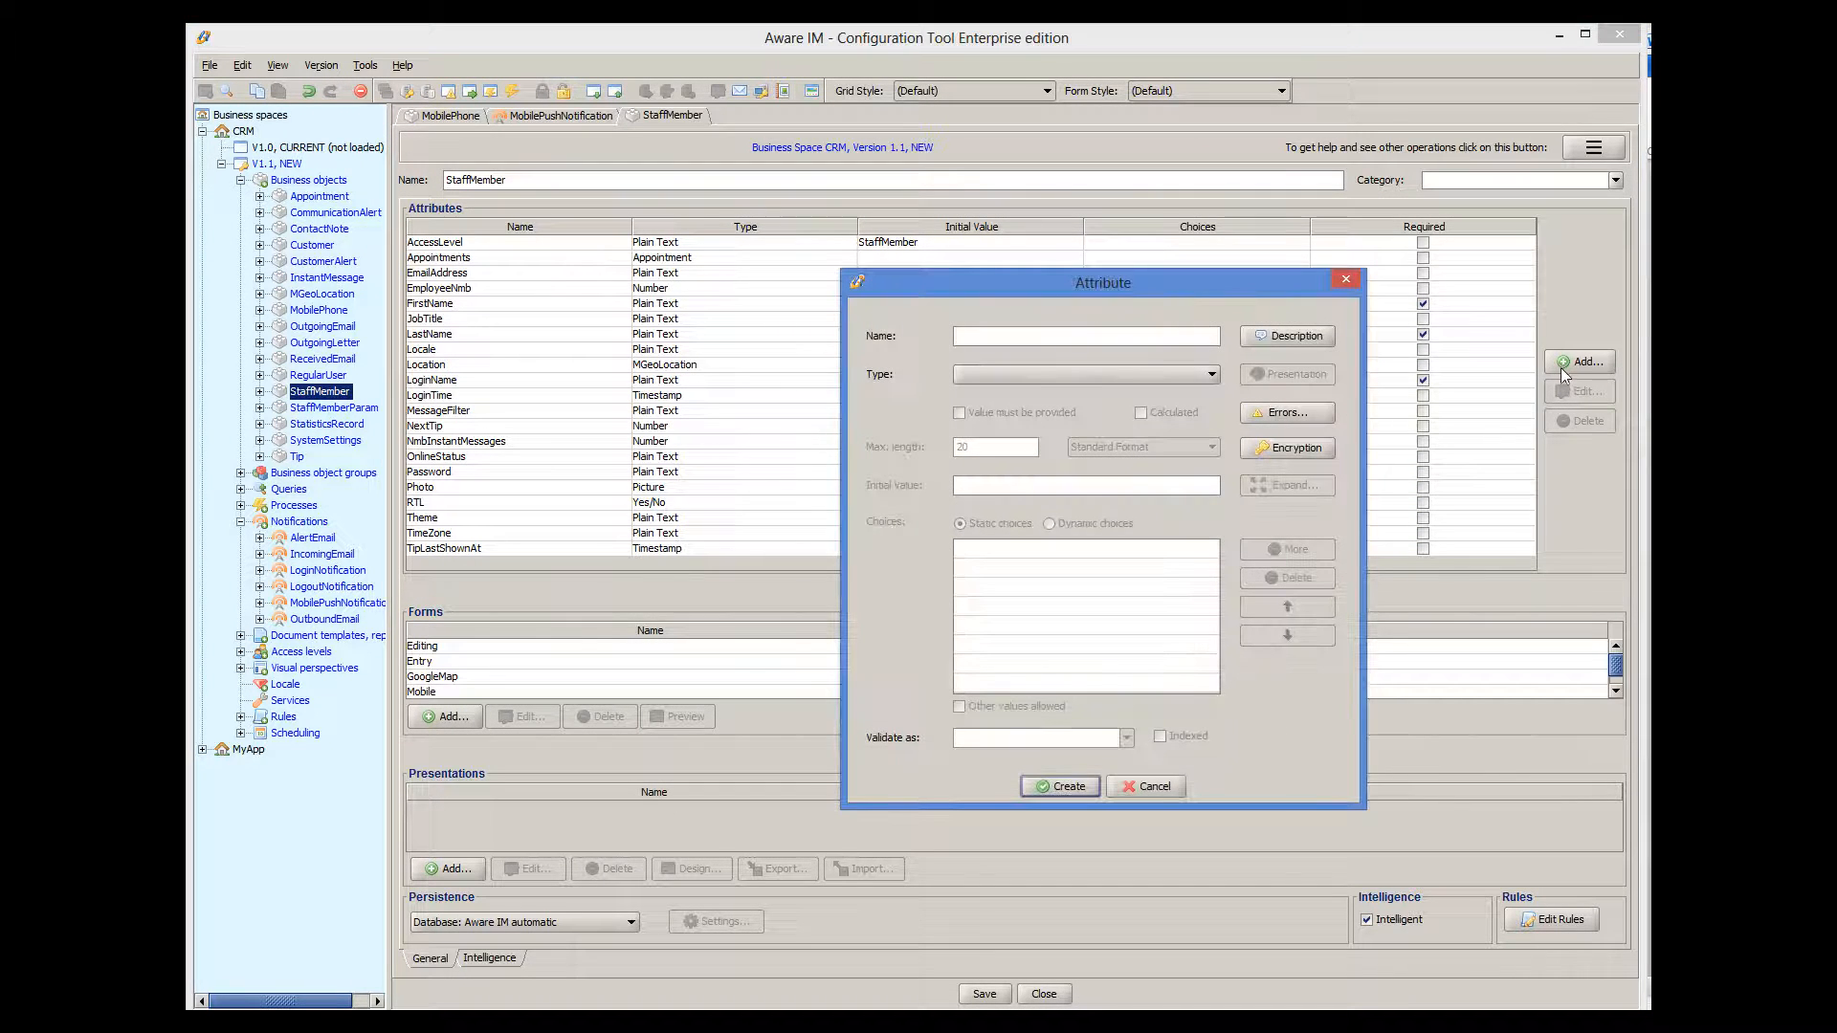
pyautogui.write('Phones')
pyautogui.click(1007, 374)
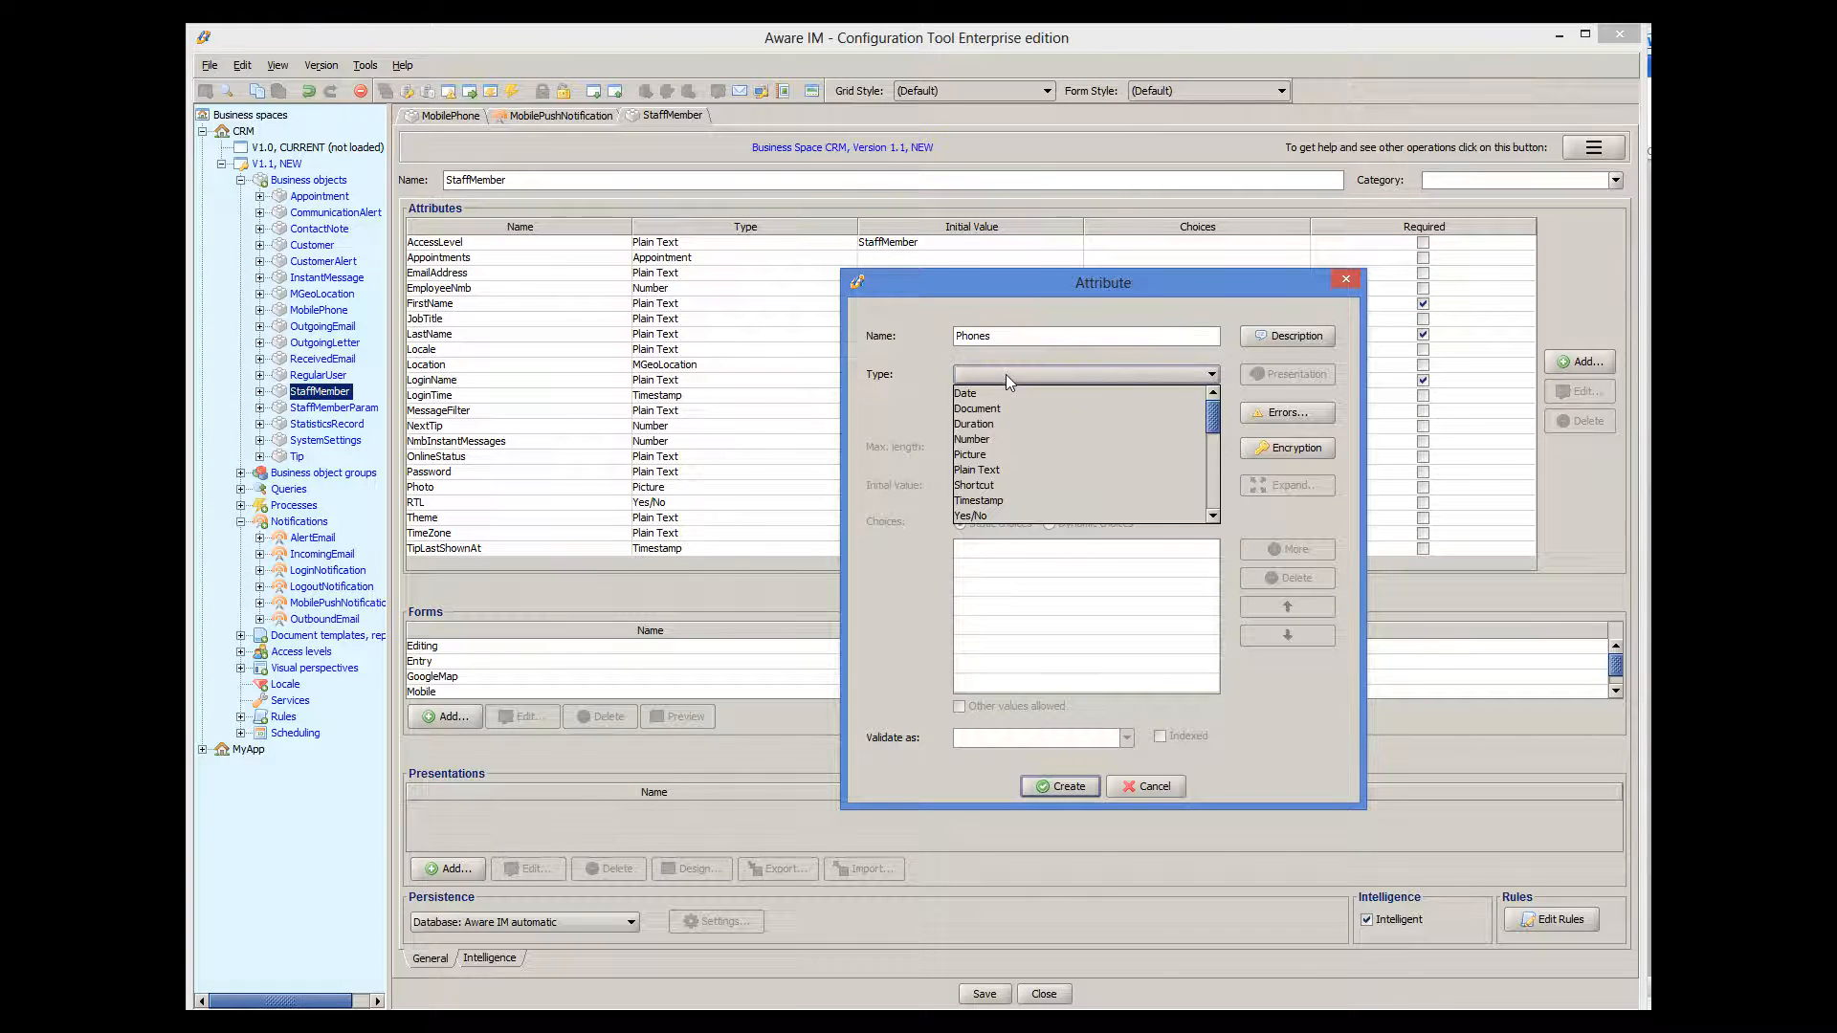
pyautogui.scroll(-2, 1037, 431)
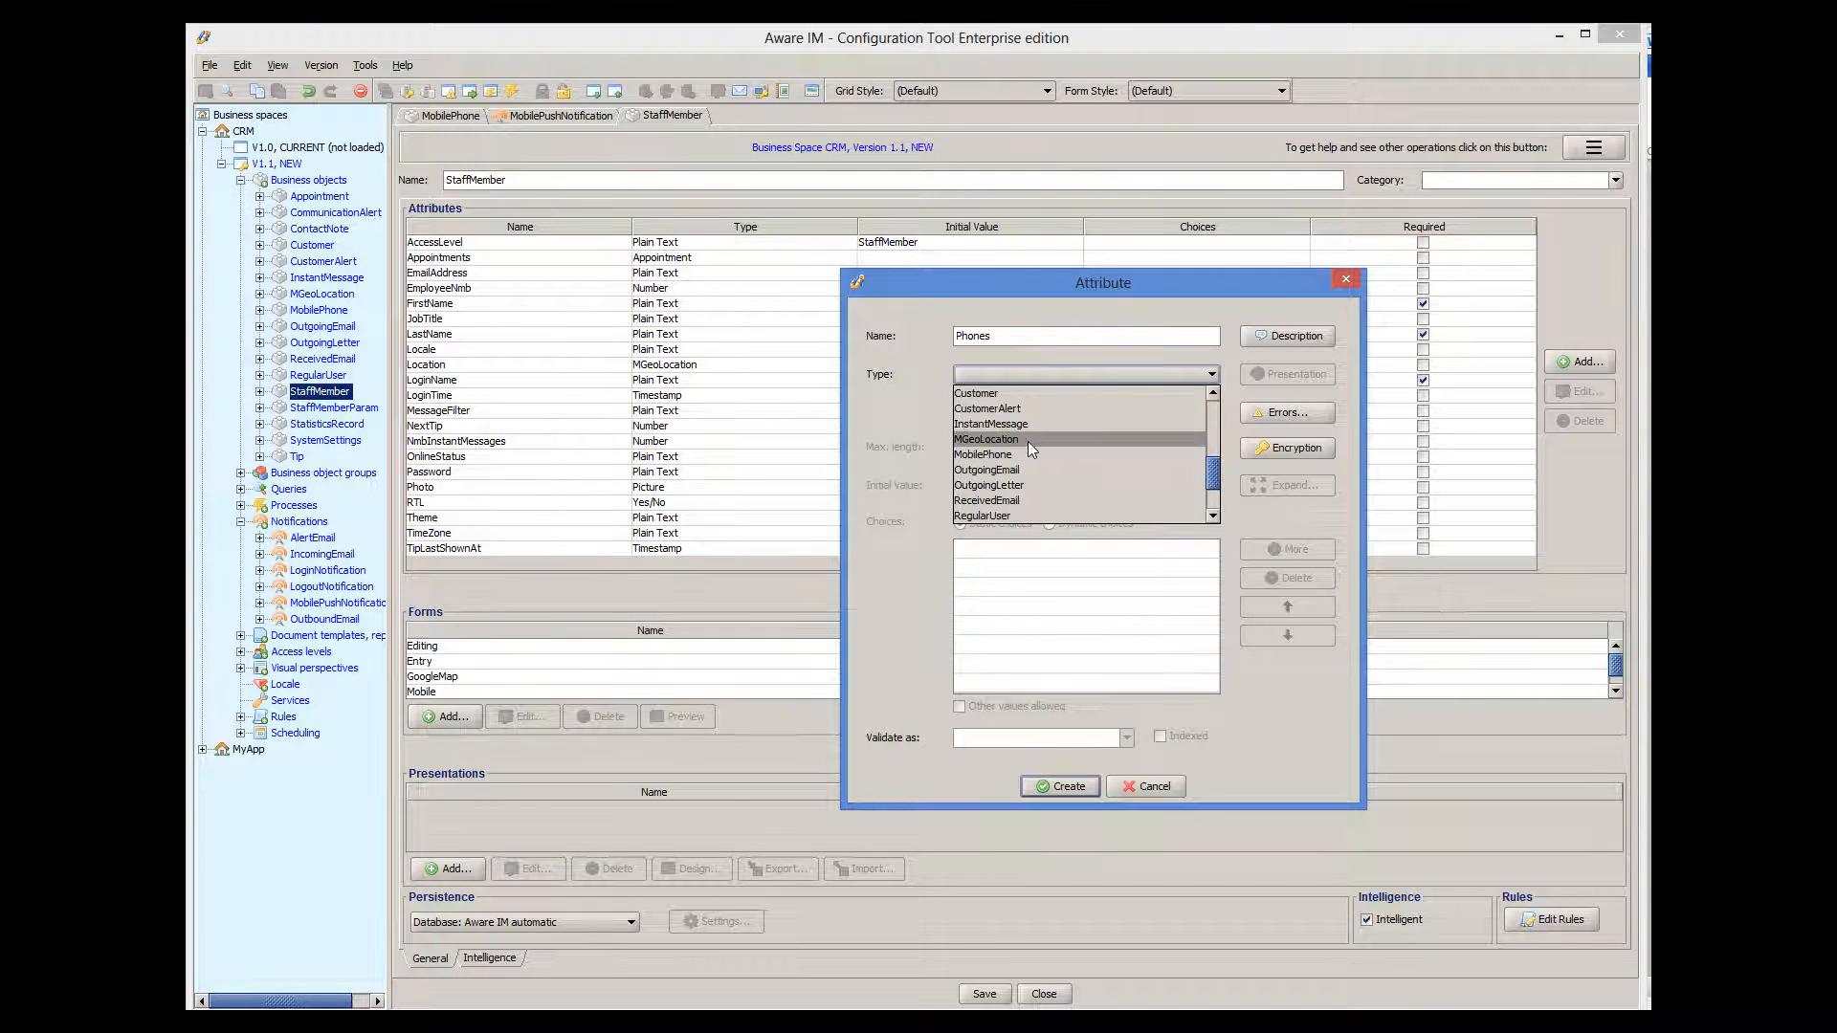
pyautogui.click(1018, 456)
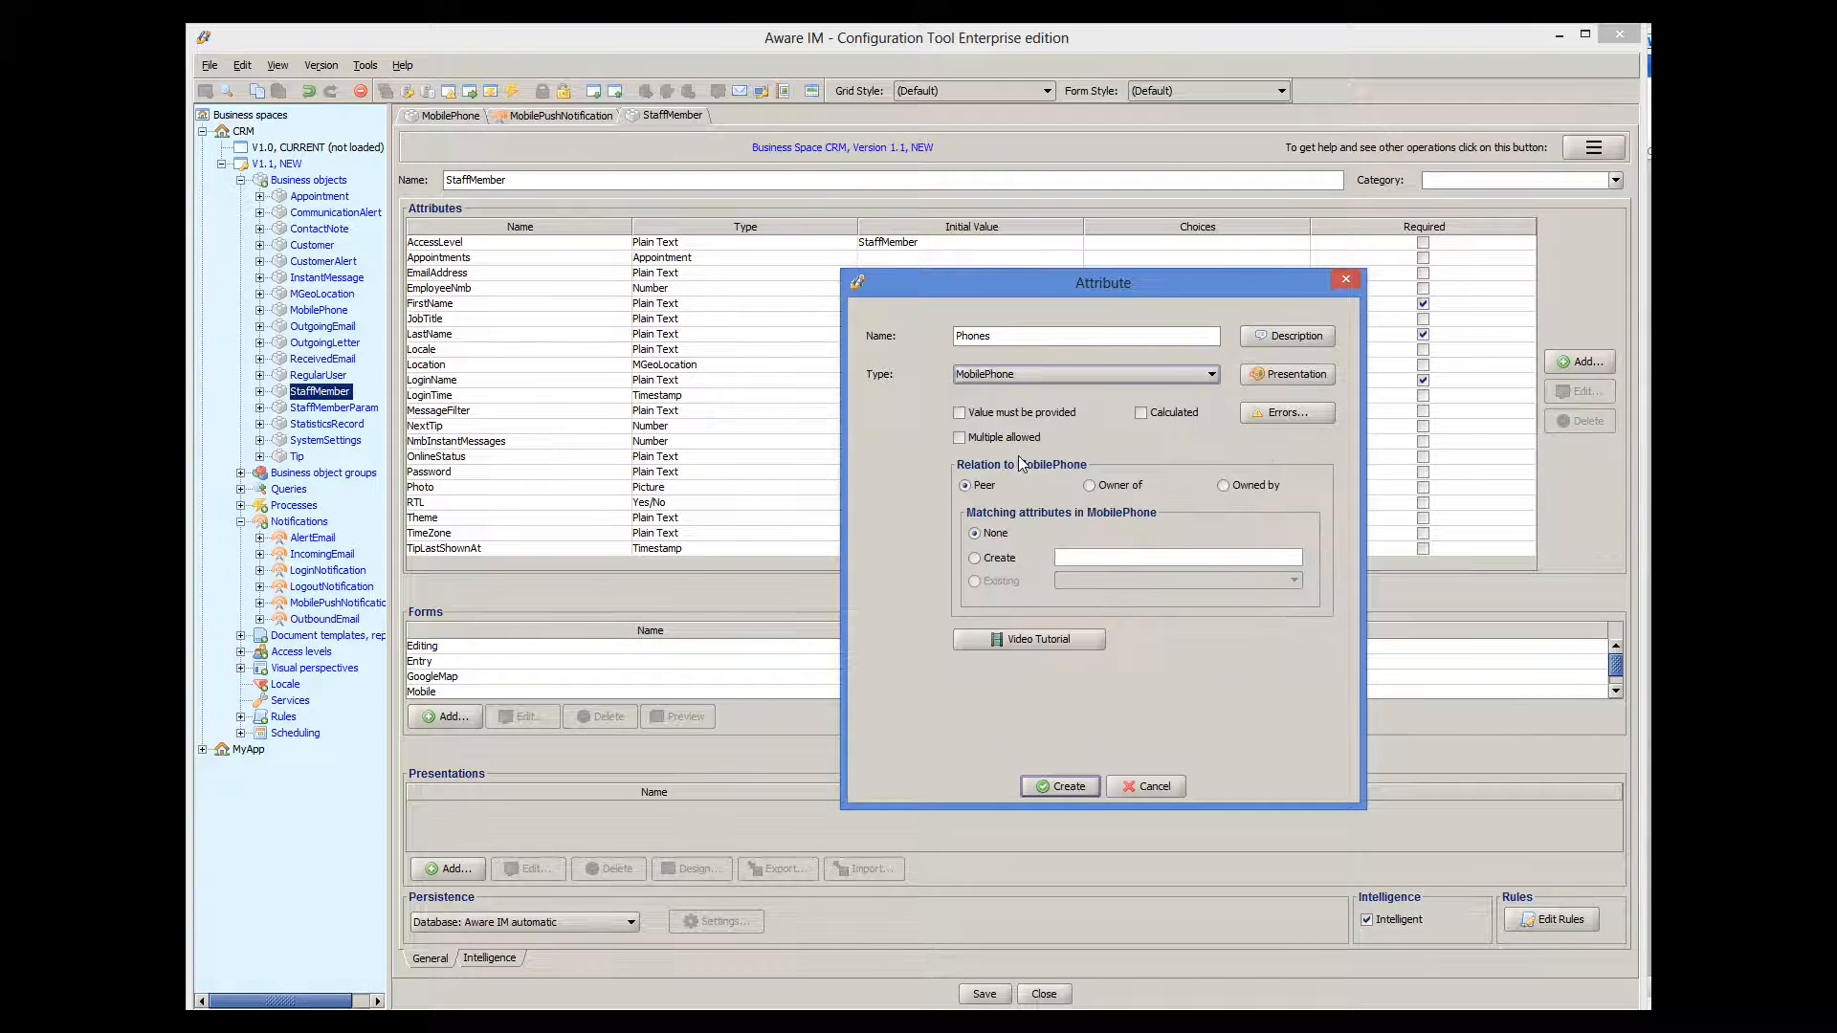
pyautogui.click(960, 438)
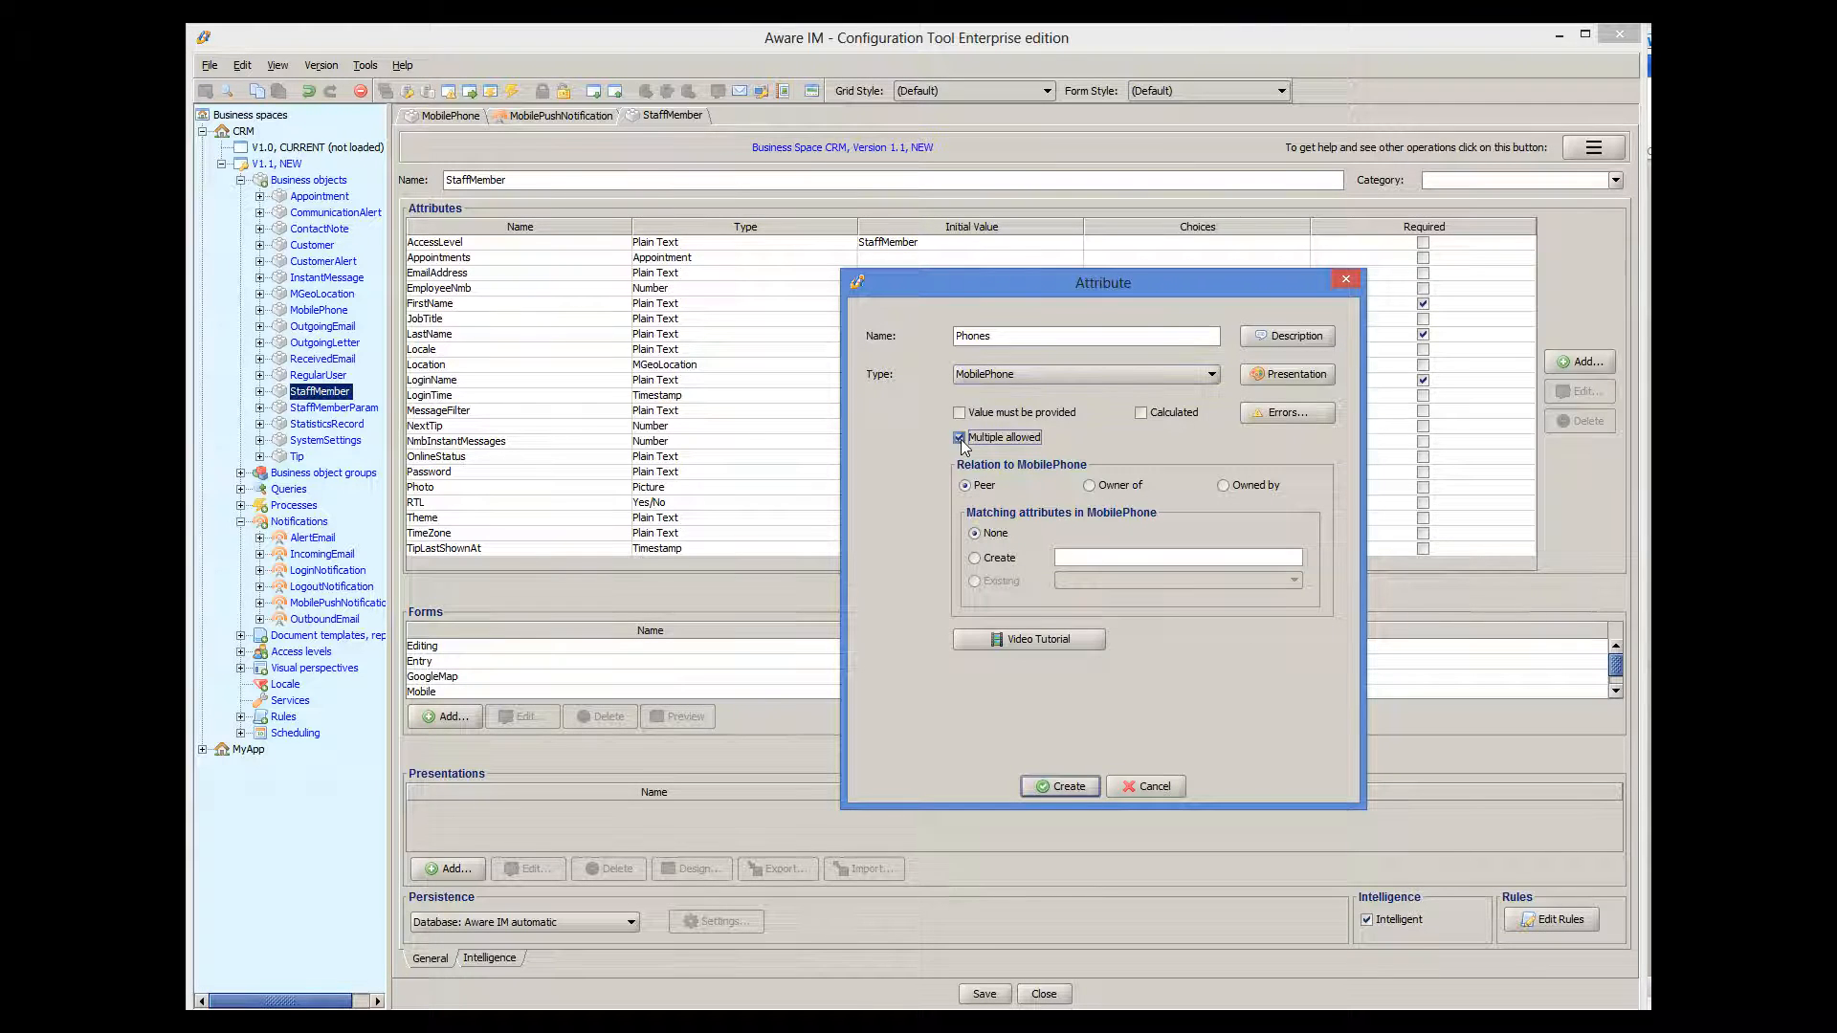
pyautogui.click(1070, 788)
pyautogui.click(979, 995)
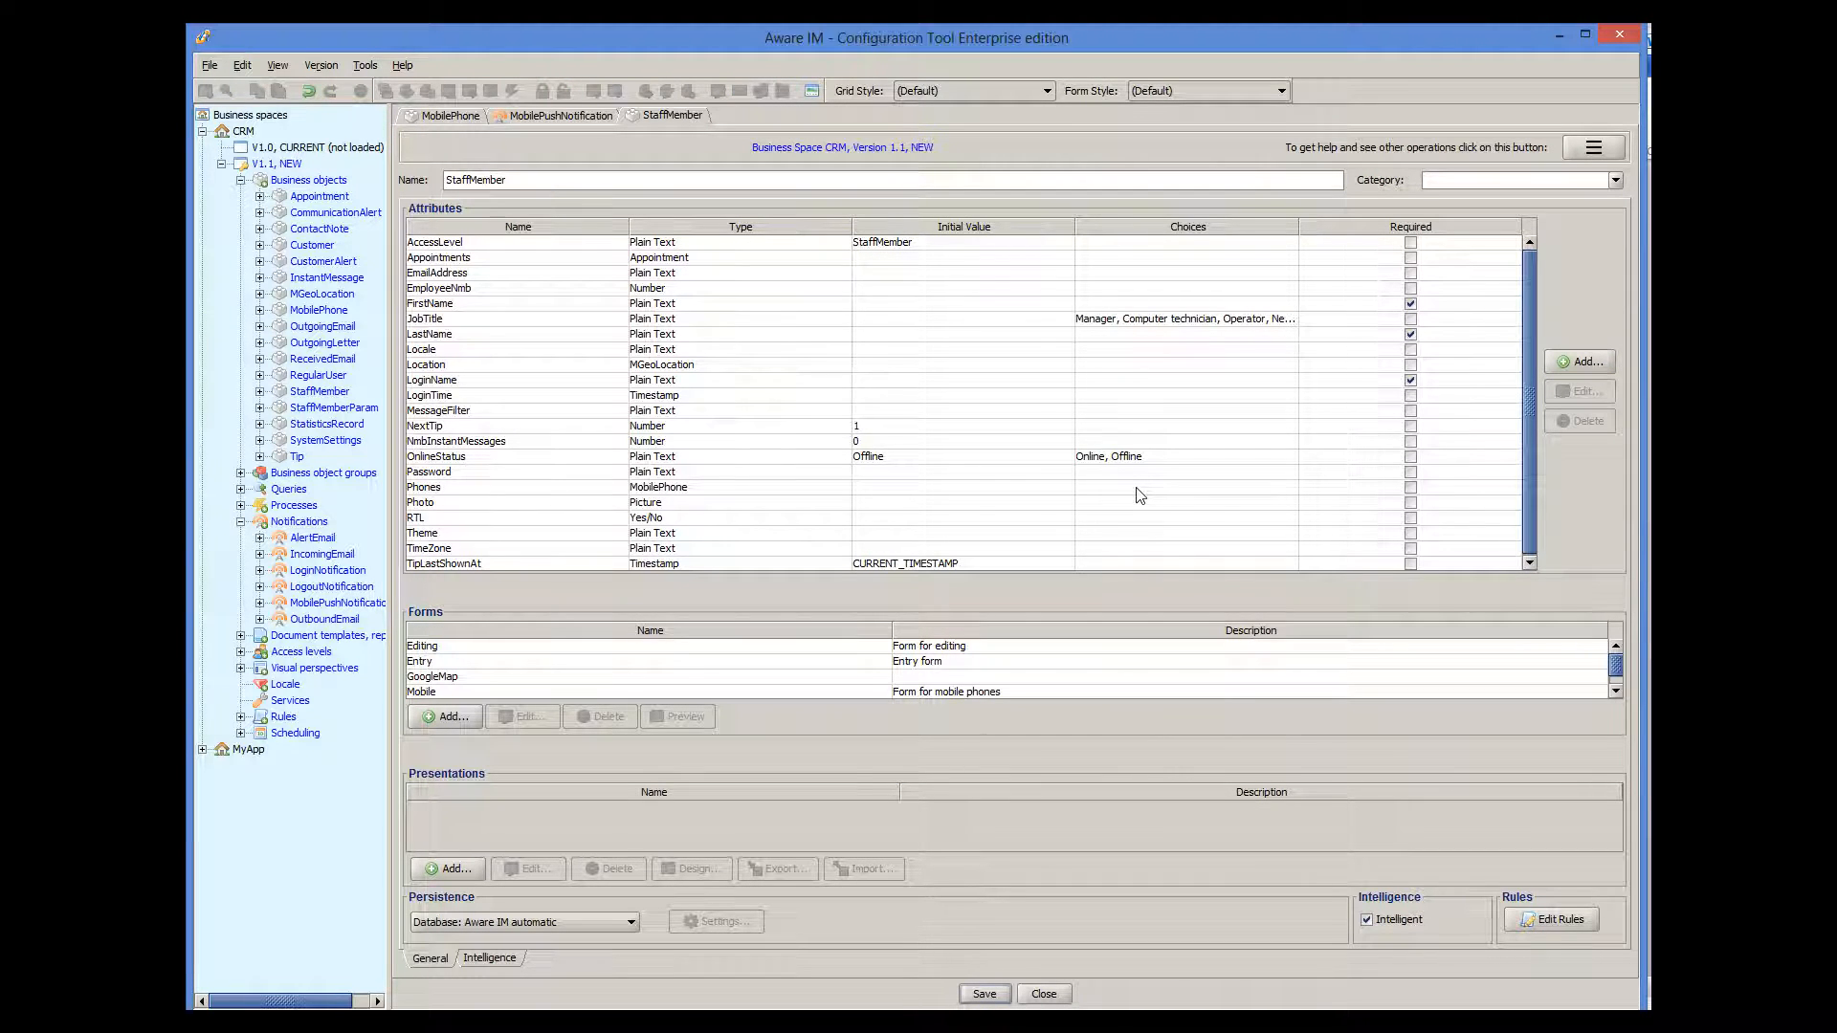
# Create a new process named RegisterPhone and show its textual rules.
pyautogui.rightClick(296, 514)
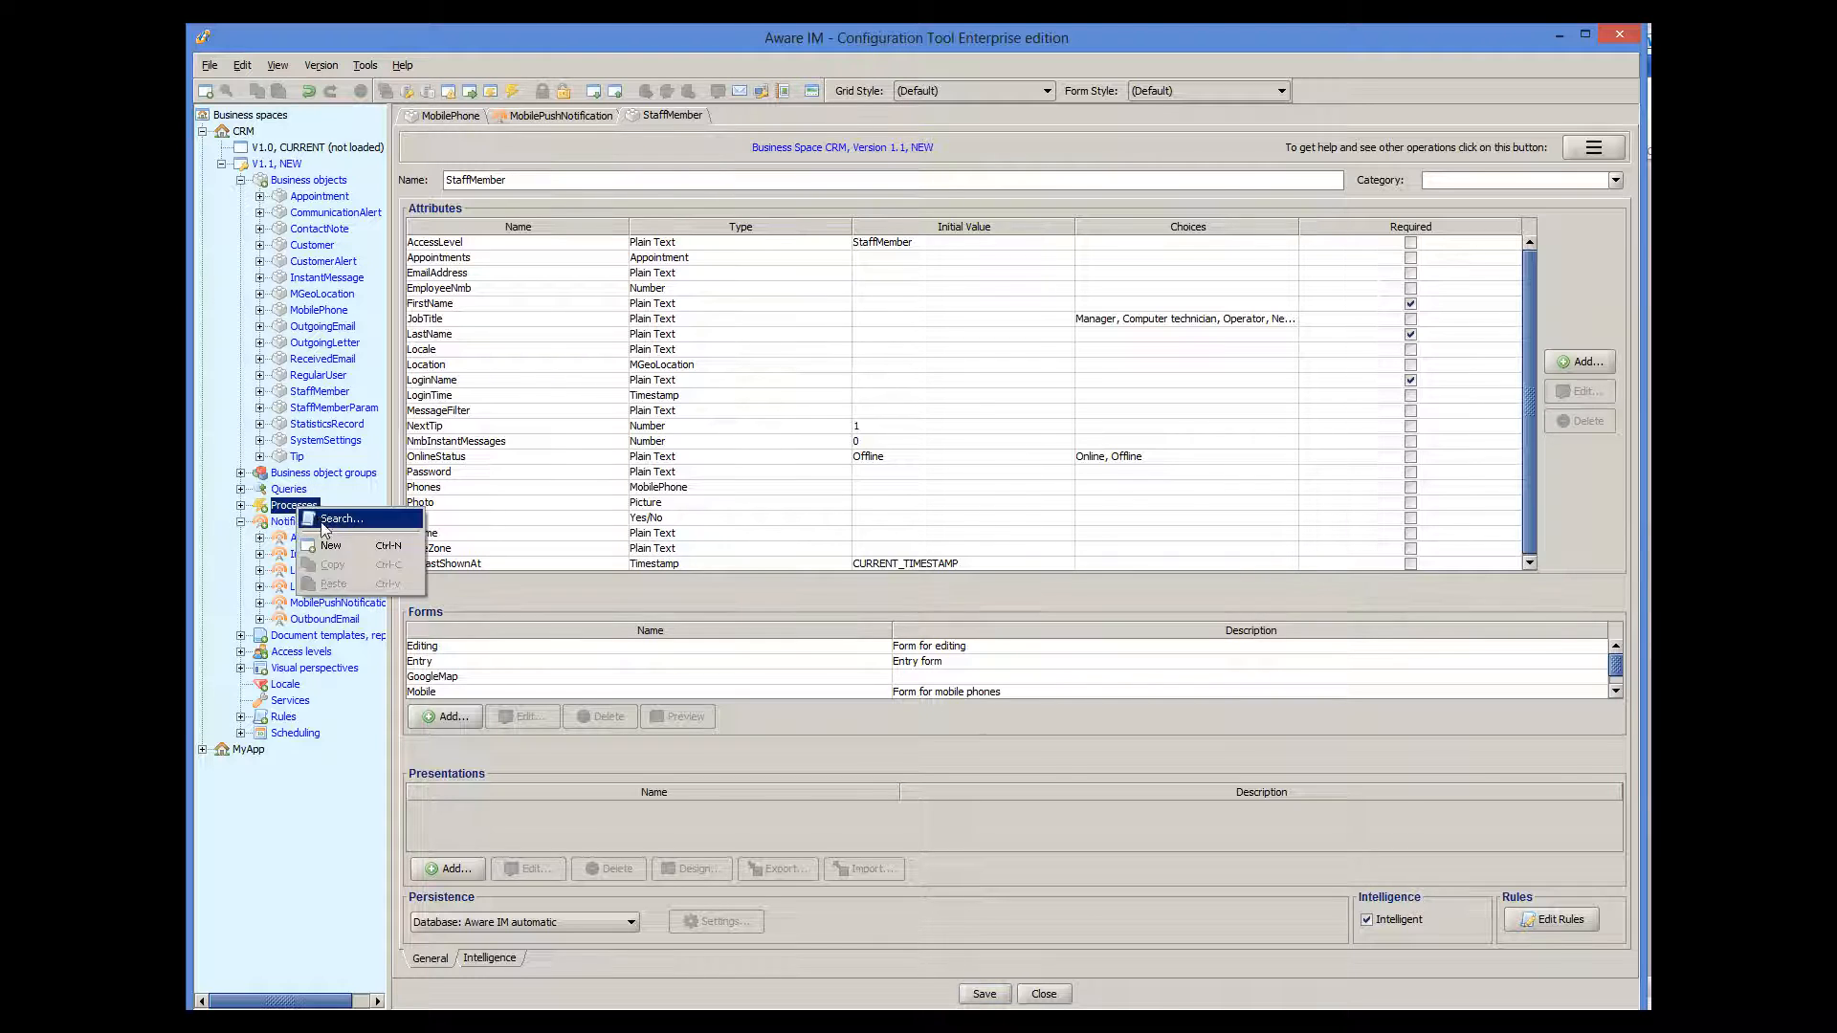
pyautogui.click(330, 547)
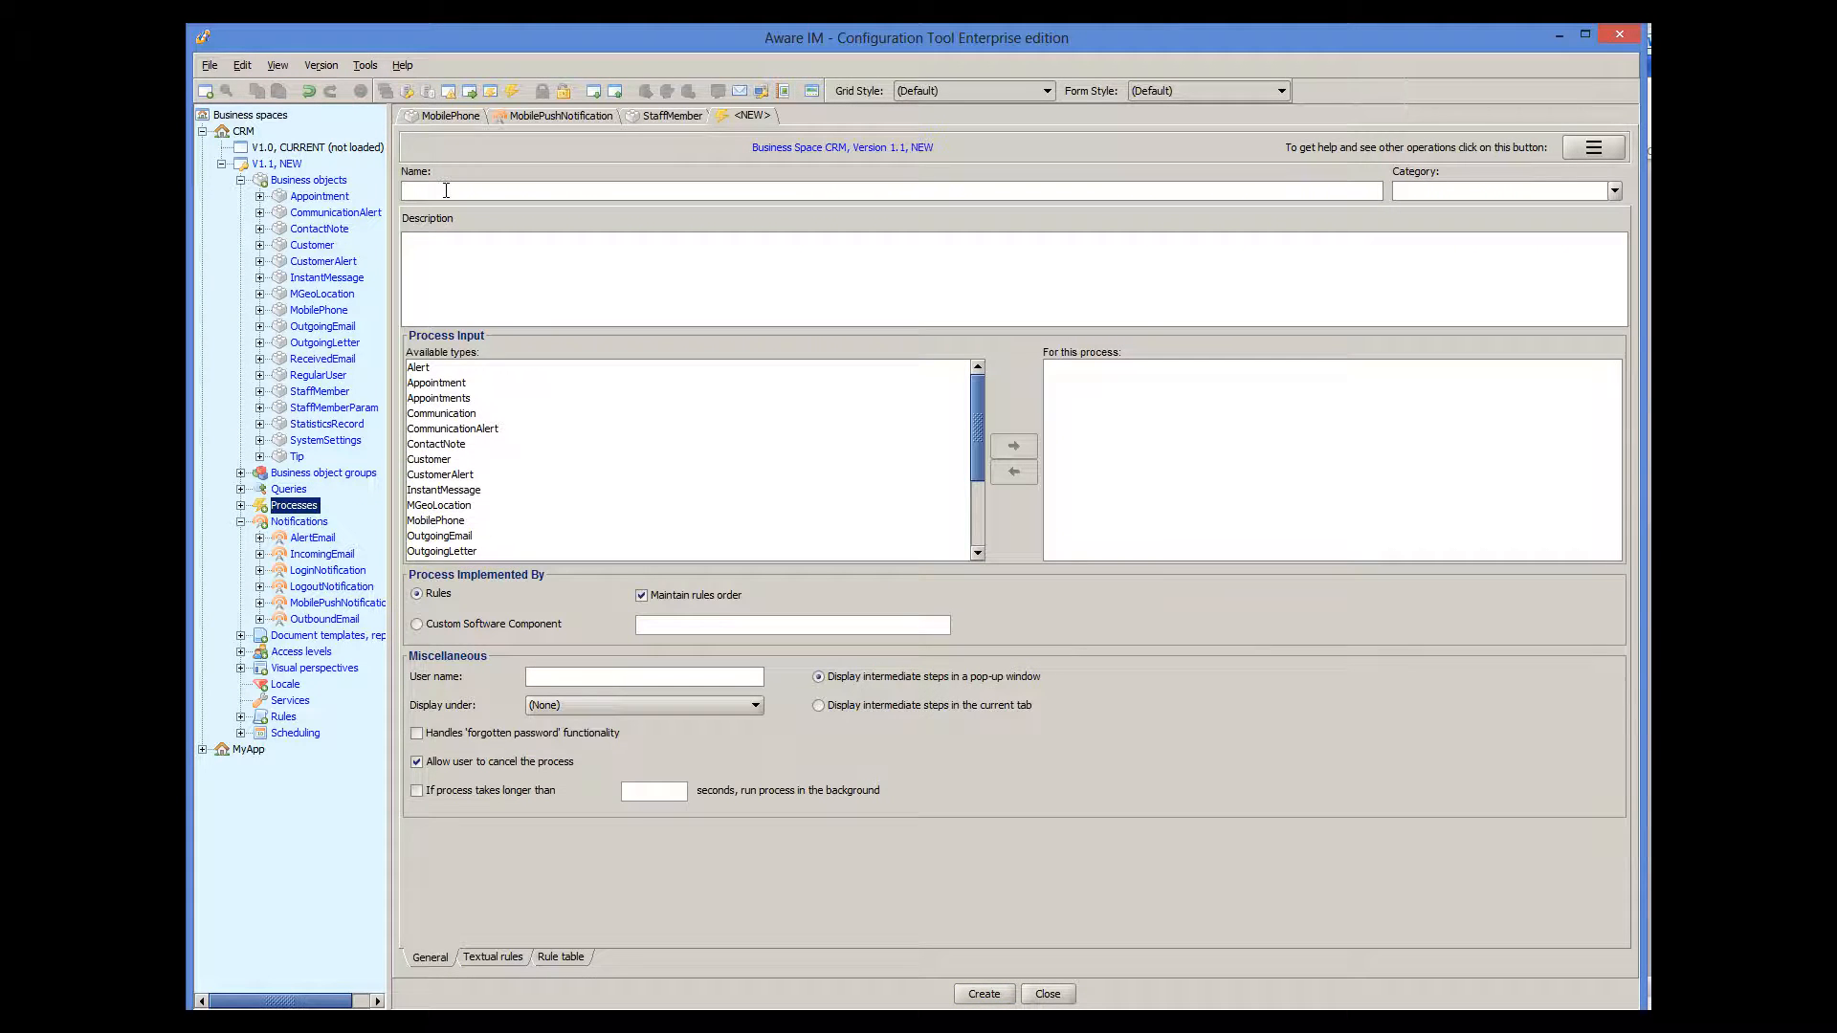
pyautogui.write('RegisterPhone')
pyautogui.click(494, 957)
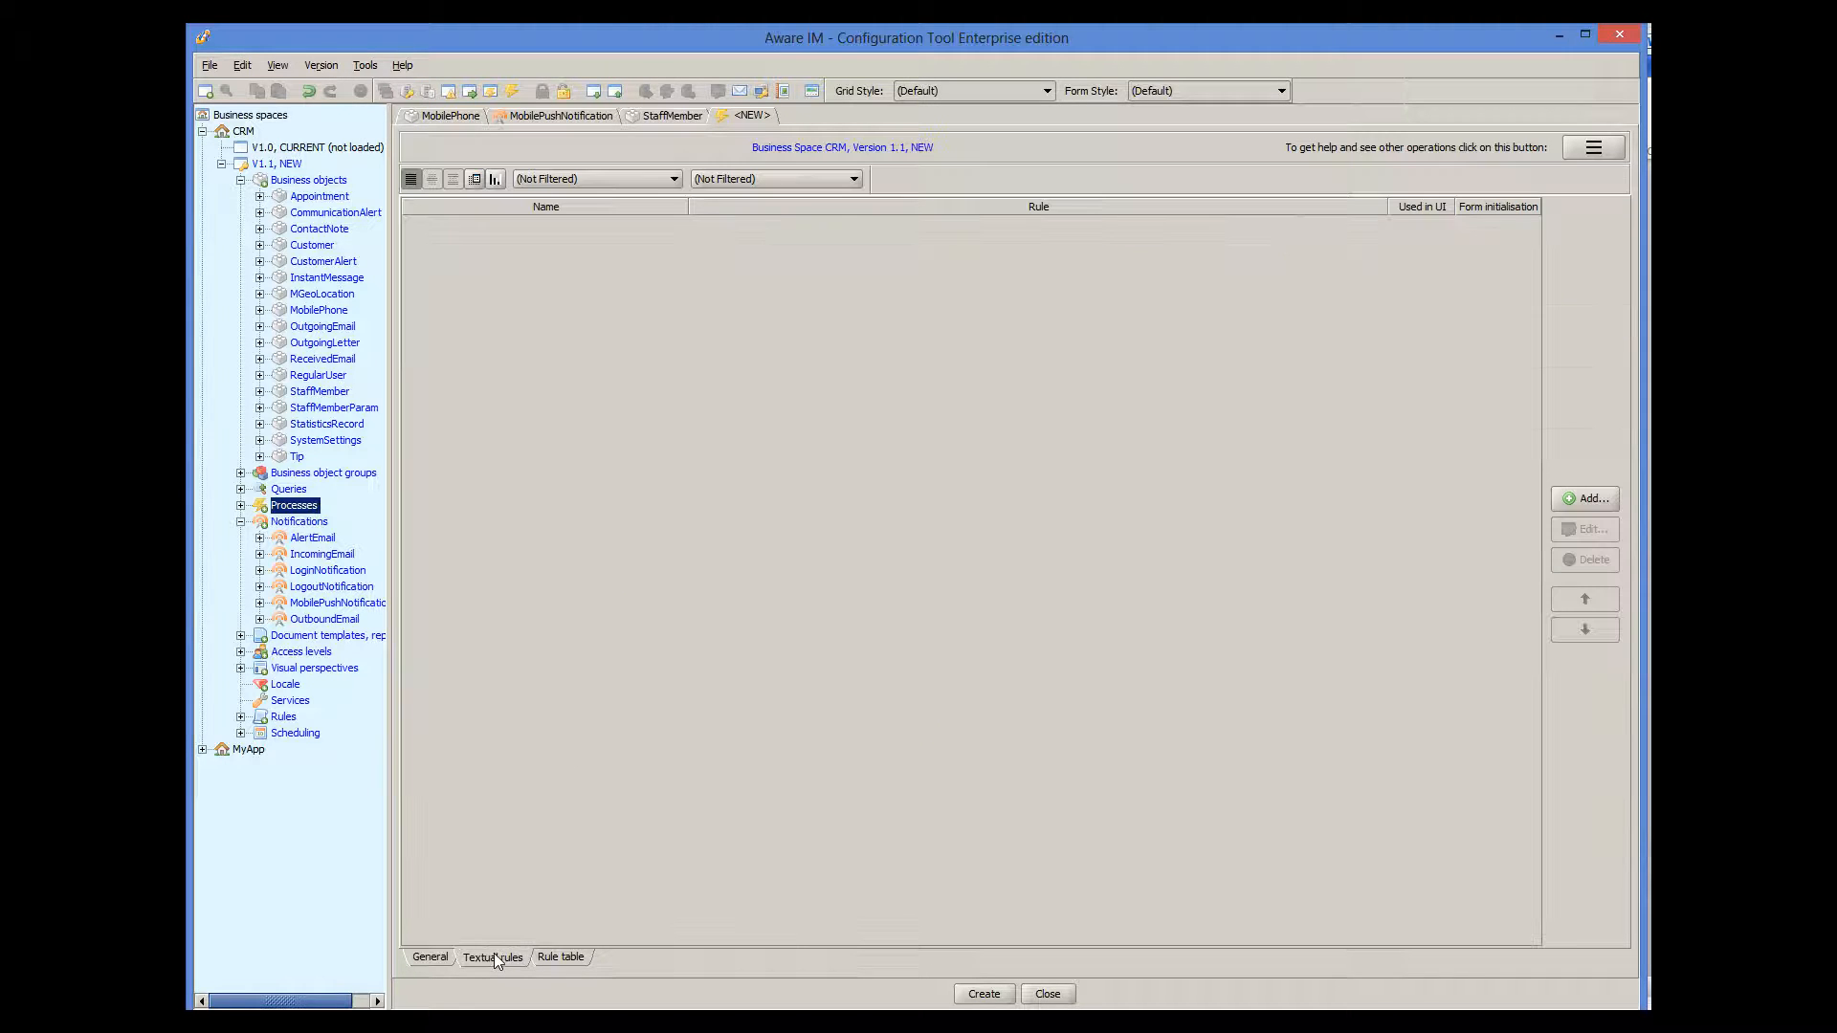
# Add a rule named Register whose action is MOBILE SUBSCRIBE.
pyautogui.click(1585, 498)
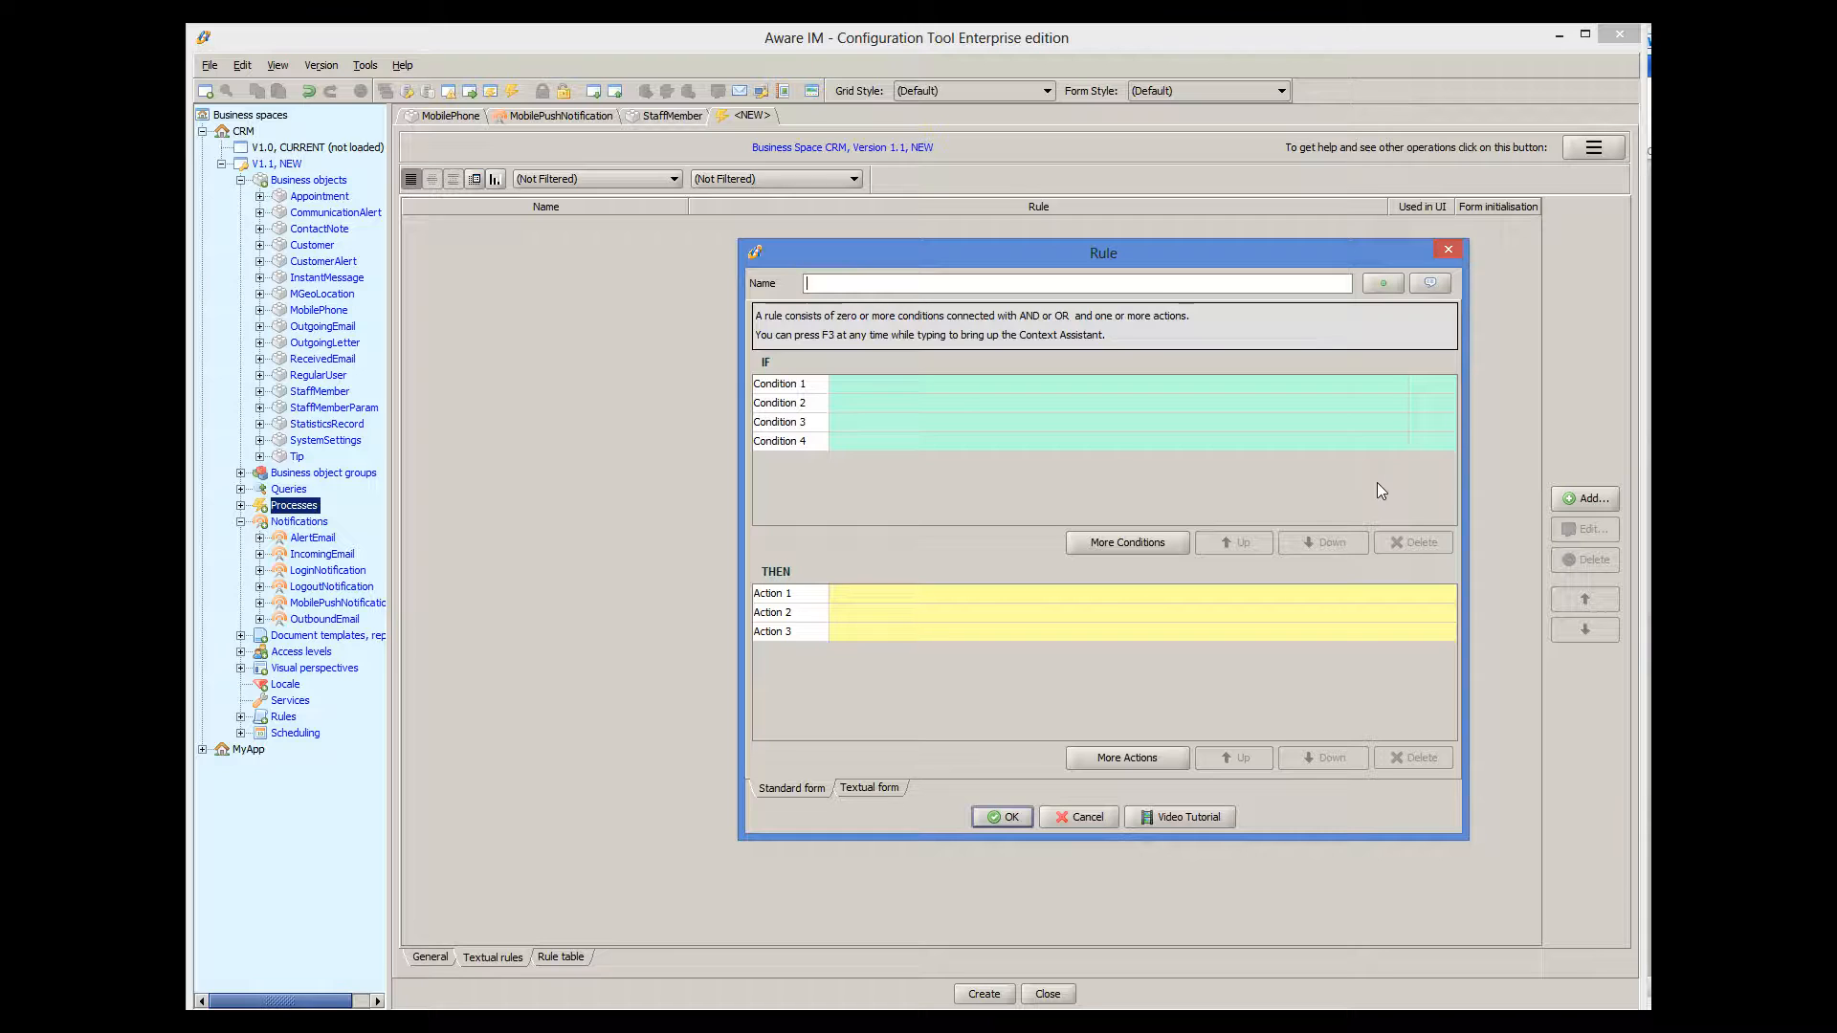
pyautogui.write('Register')
pyautogui.click(878, 595)
pyautogui.write('MOB')
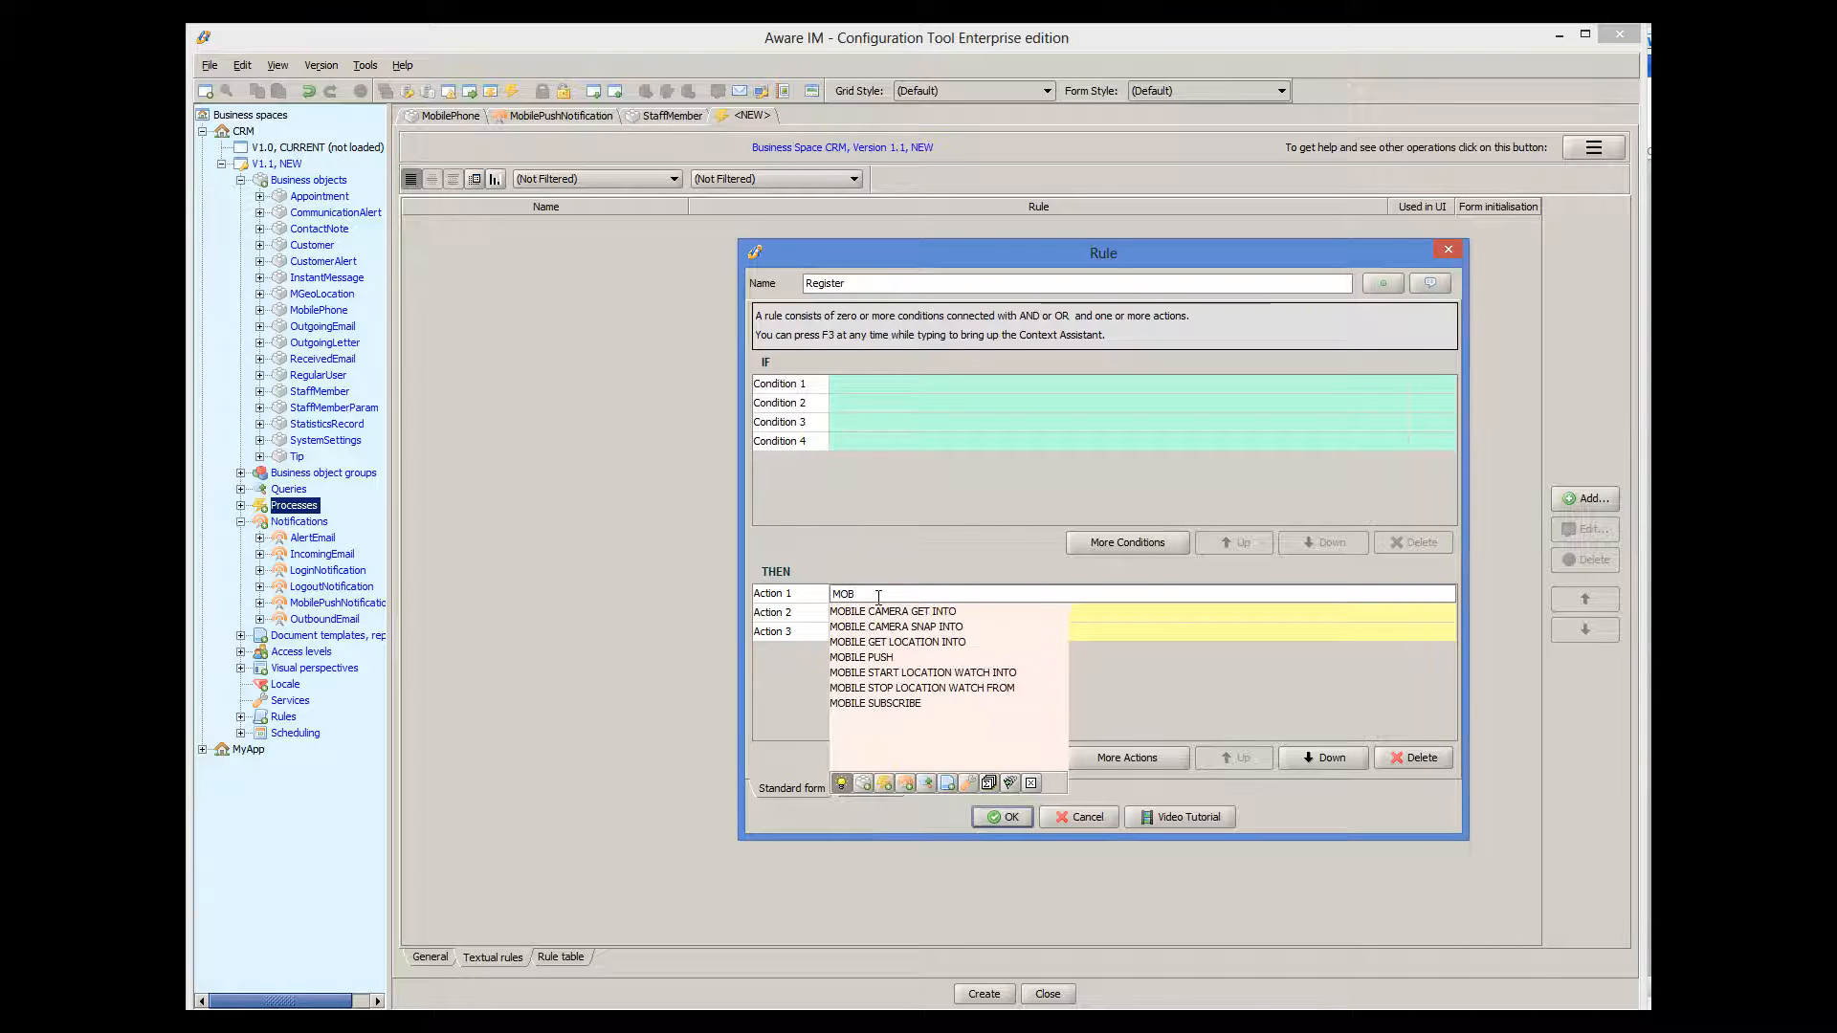
pyautogui.doubleClick(872, 703)
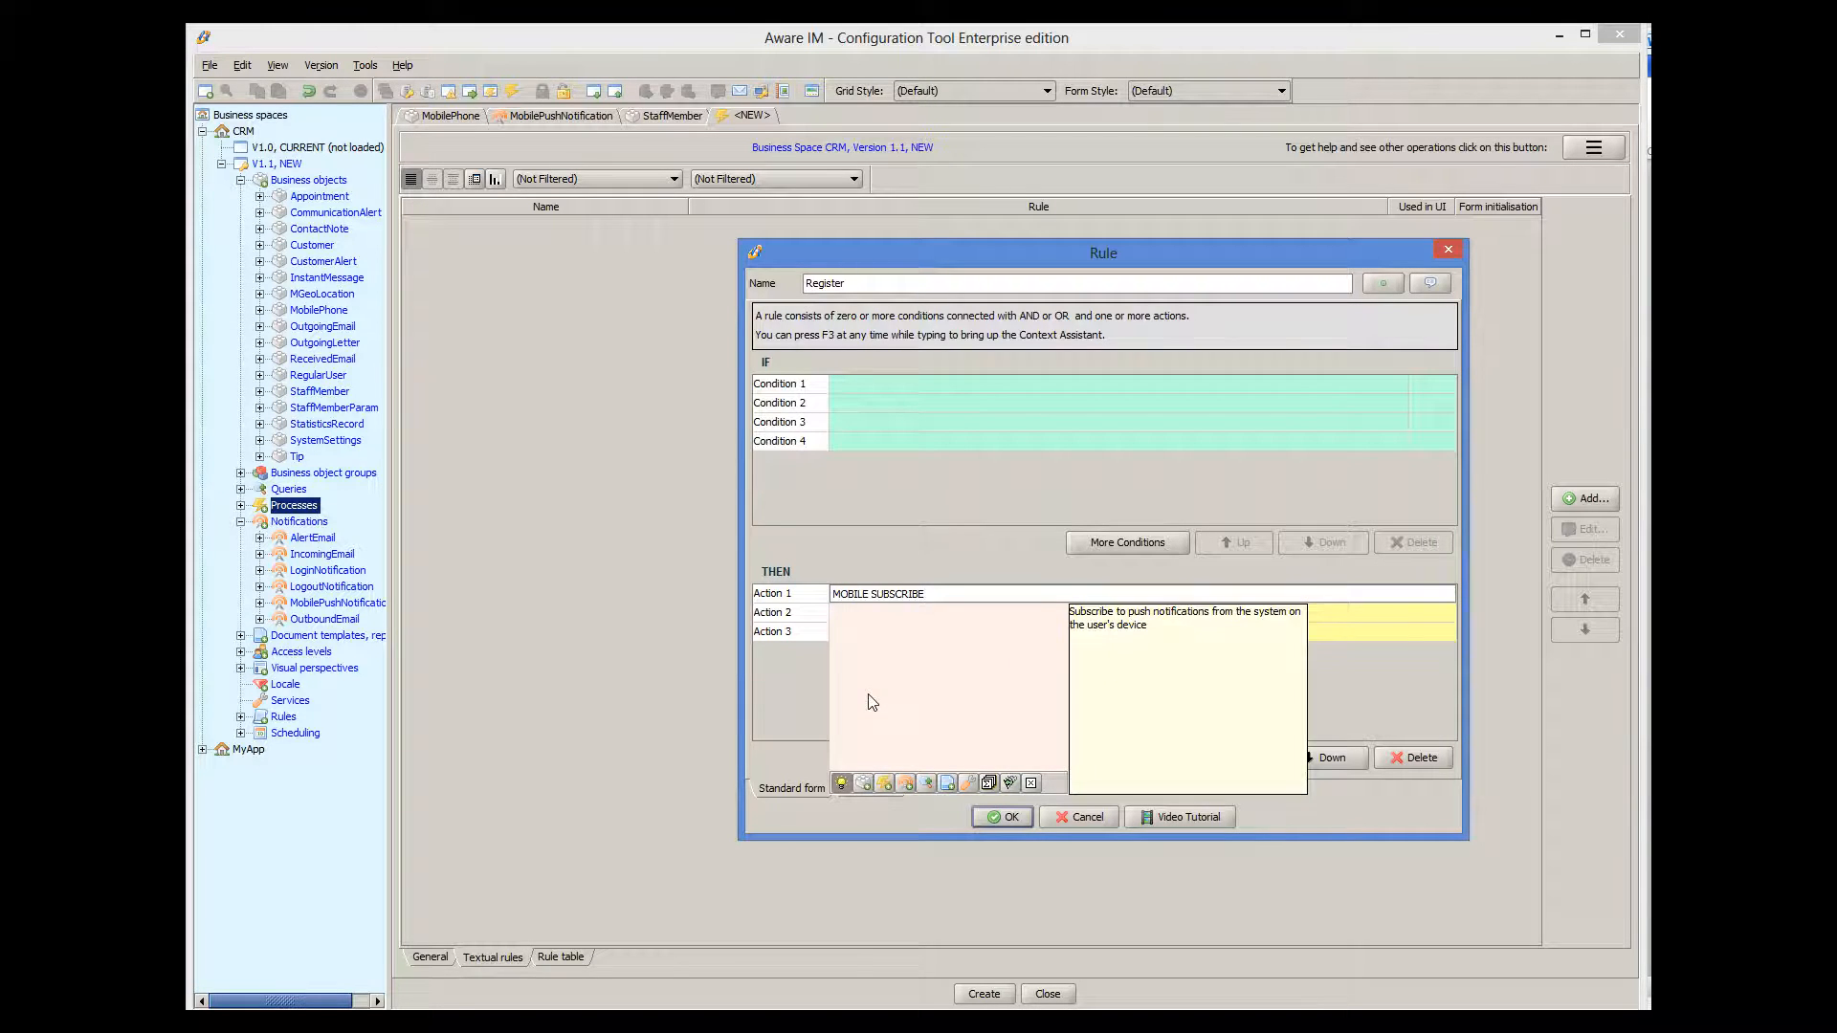
pyautogui.press('Return')
pyautogui.click(1011, 818)
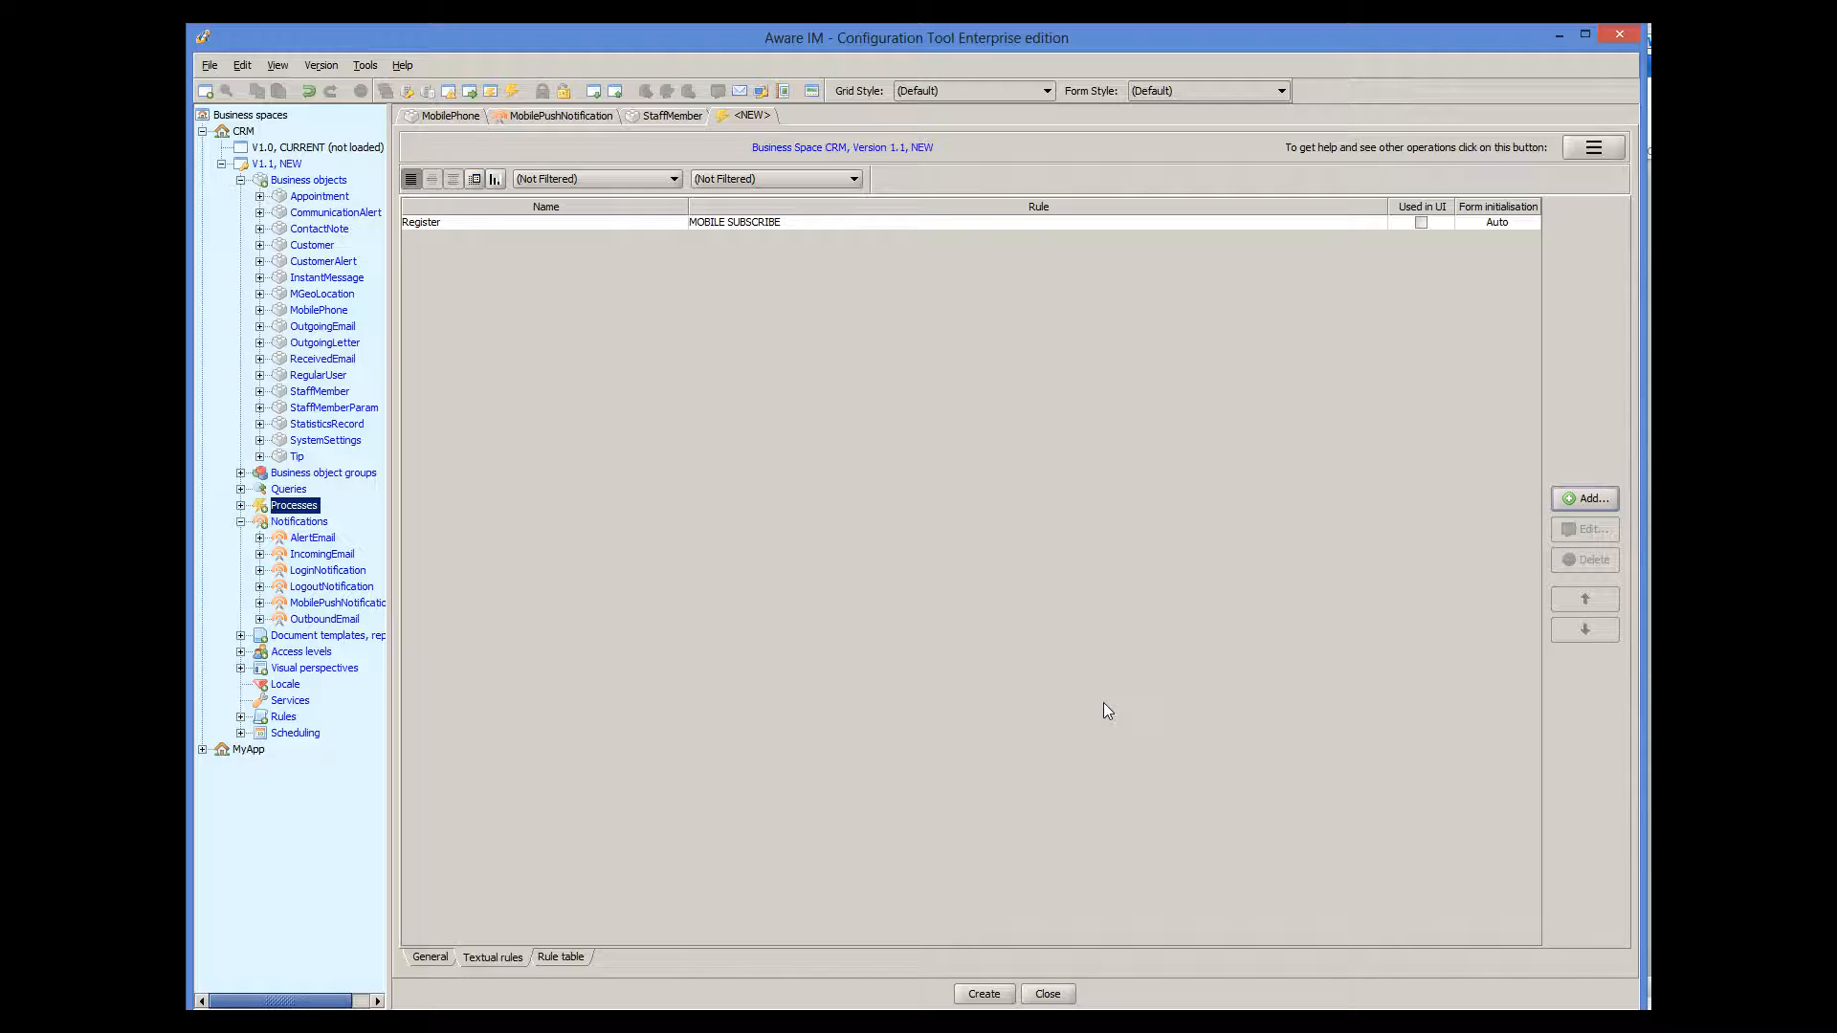
pyautogui.click(1578, 500)
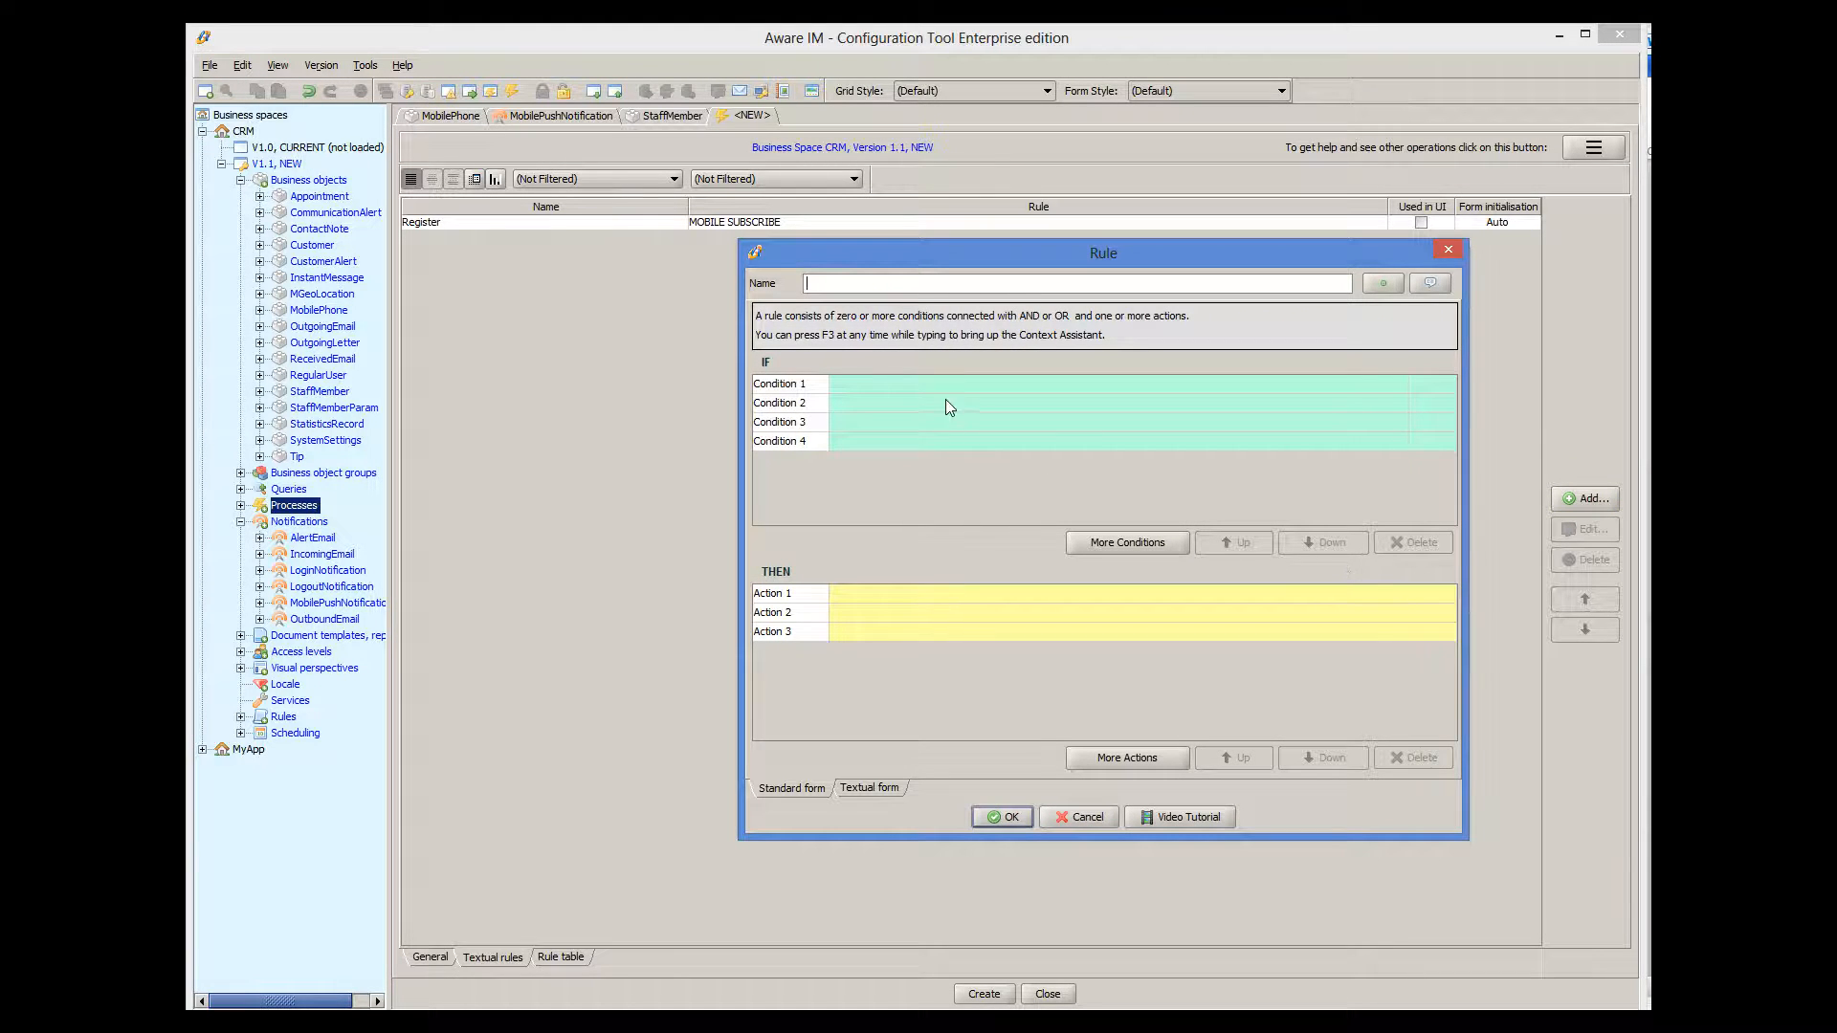
# Create rule 'Add to the list of phones' with action INSERT MobilePhone IN LoggedInStaffMember.Phones.
pyautogui.write('Add to the list of phones')
pyautogui.click(858, 587)
pyautogui.write('in')
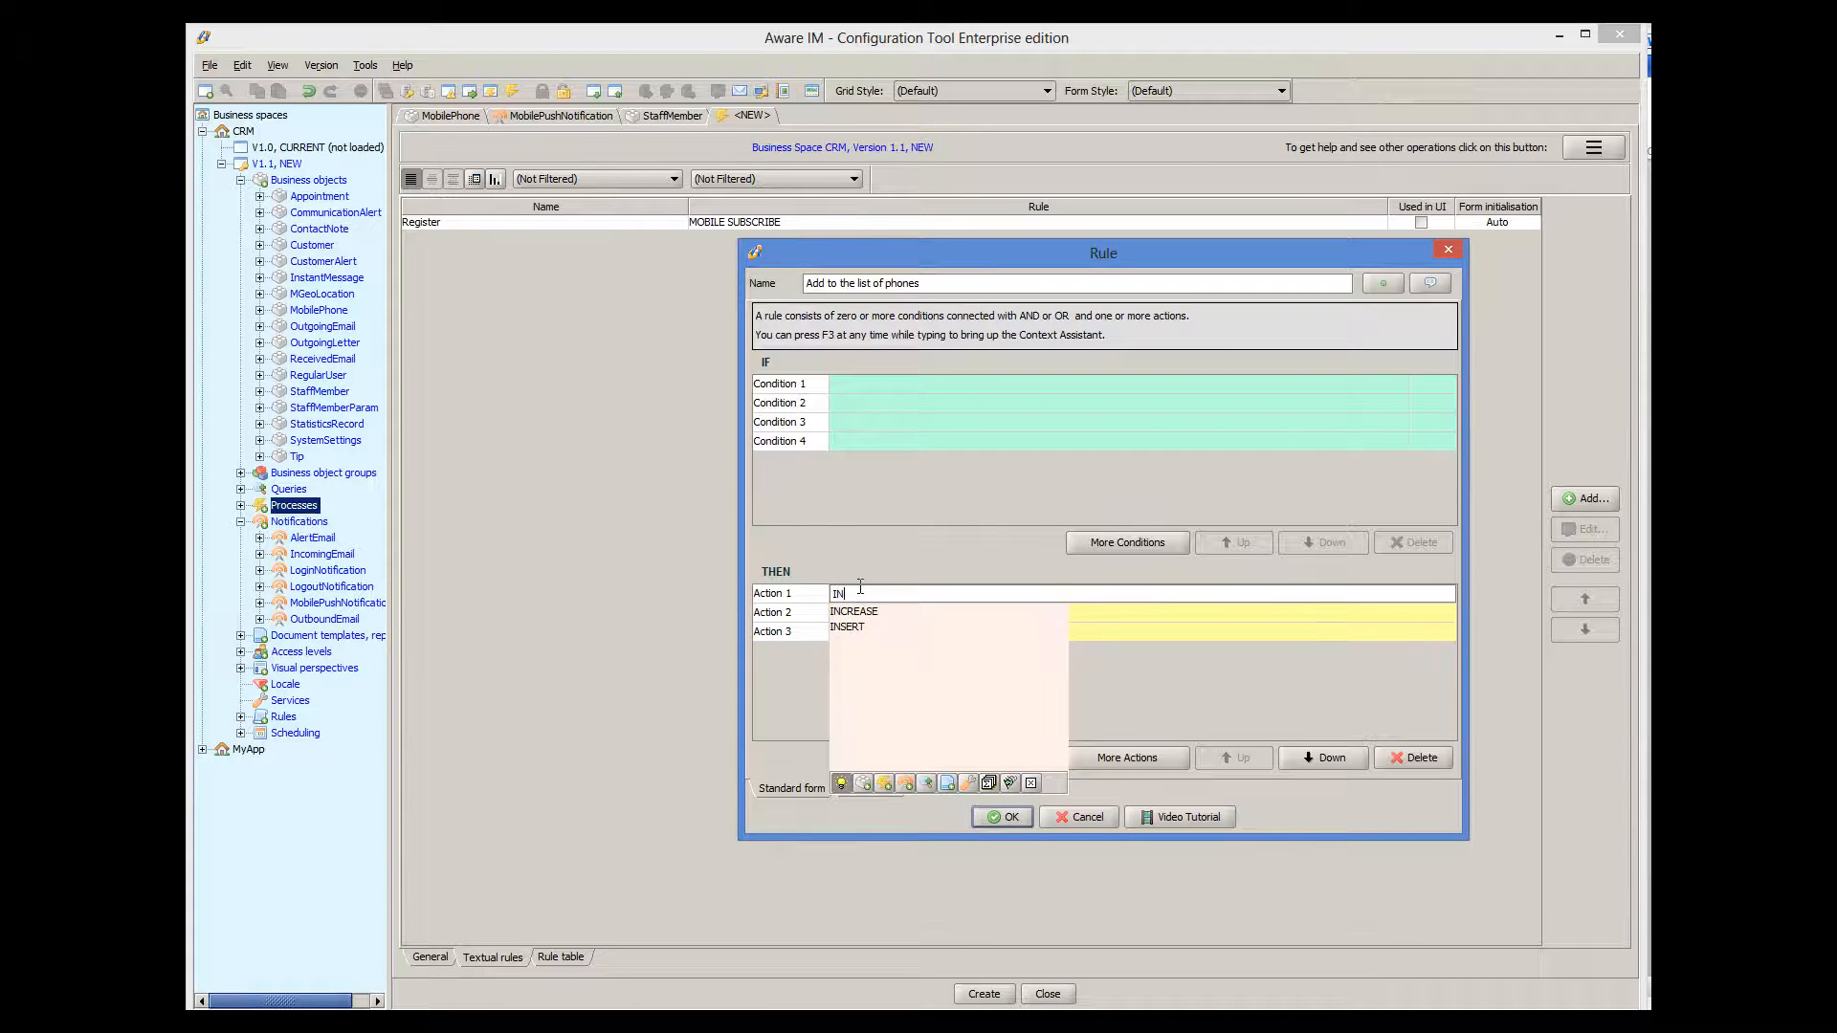
pyautogui.doubleClick(860, 633)
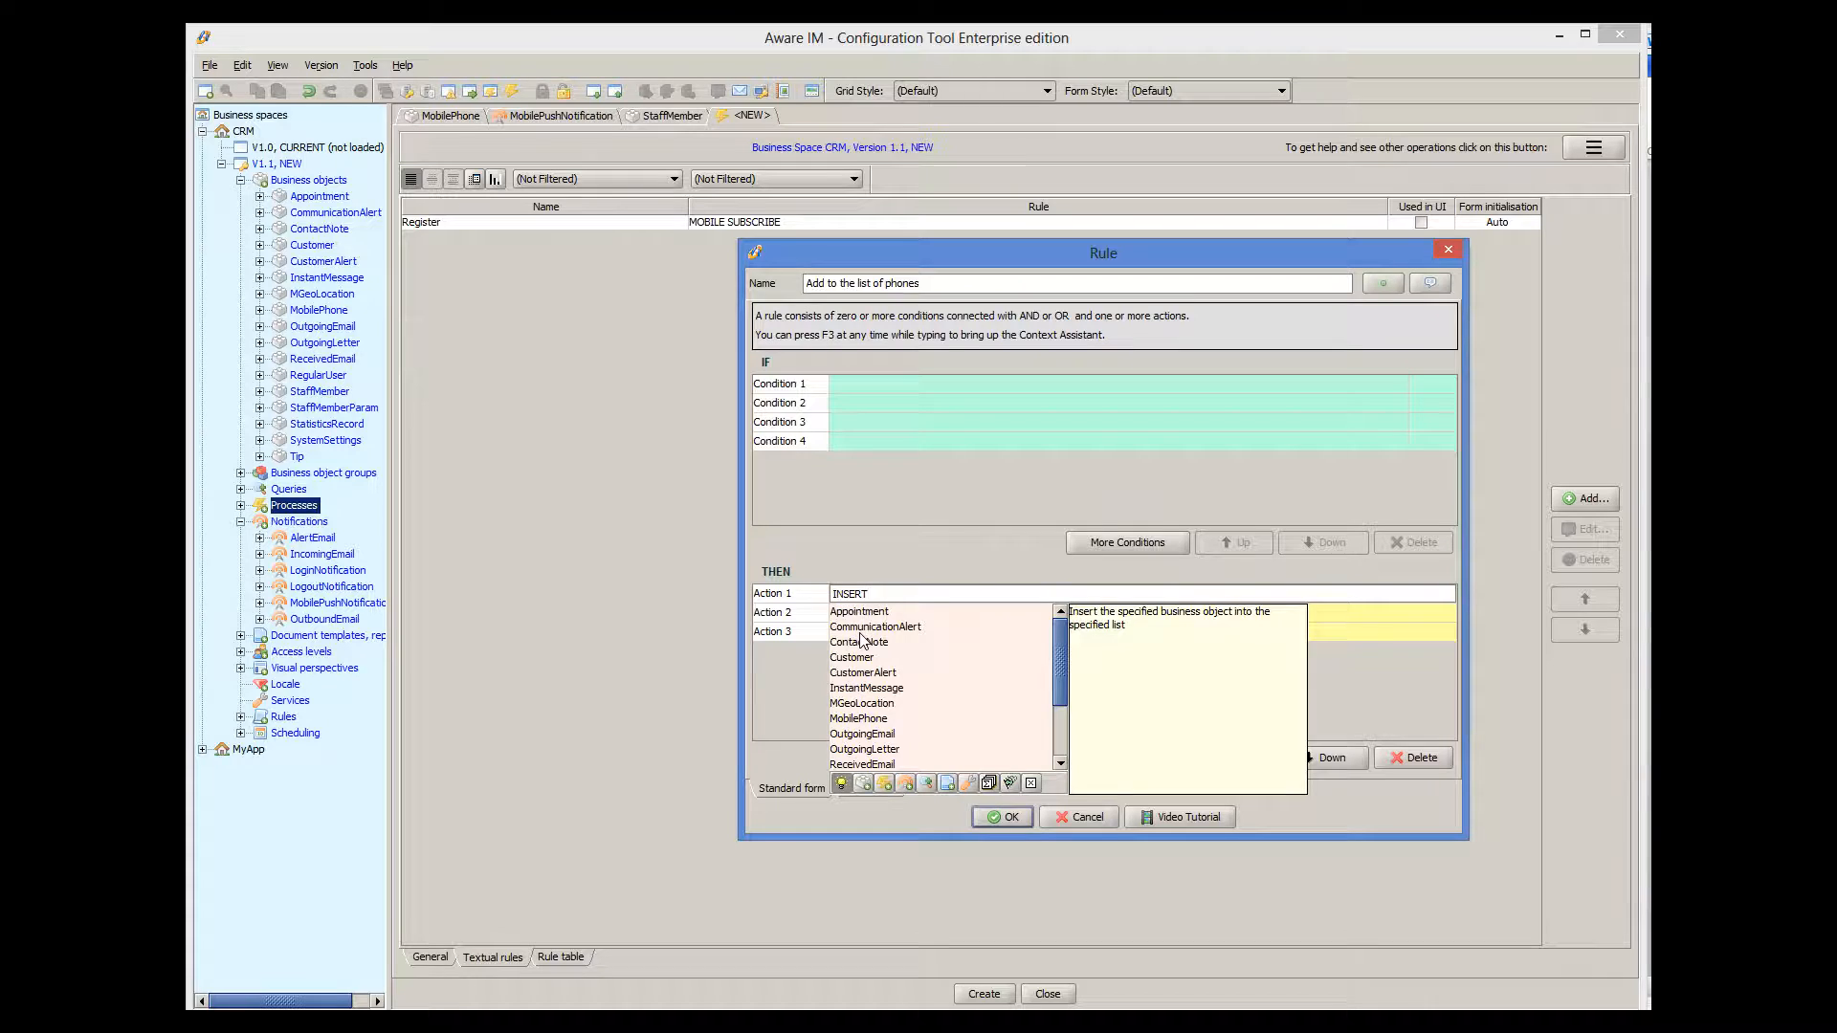
pyautogui.write('Mob')
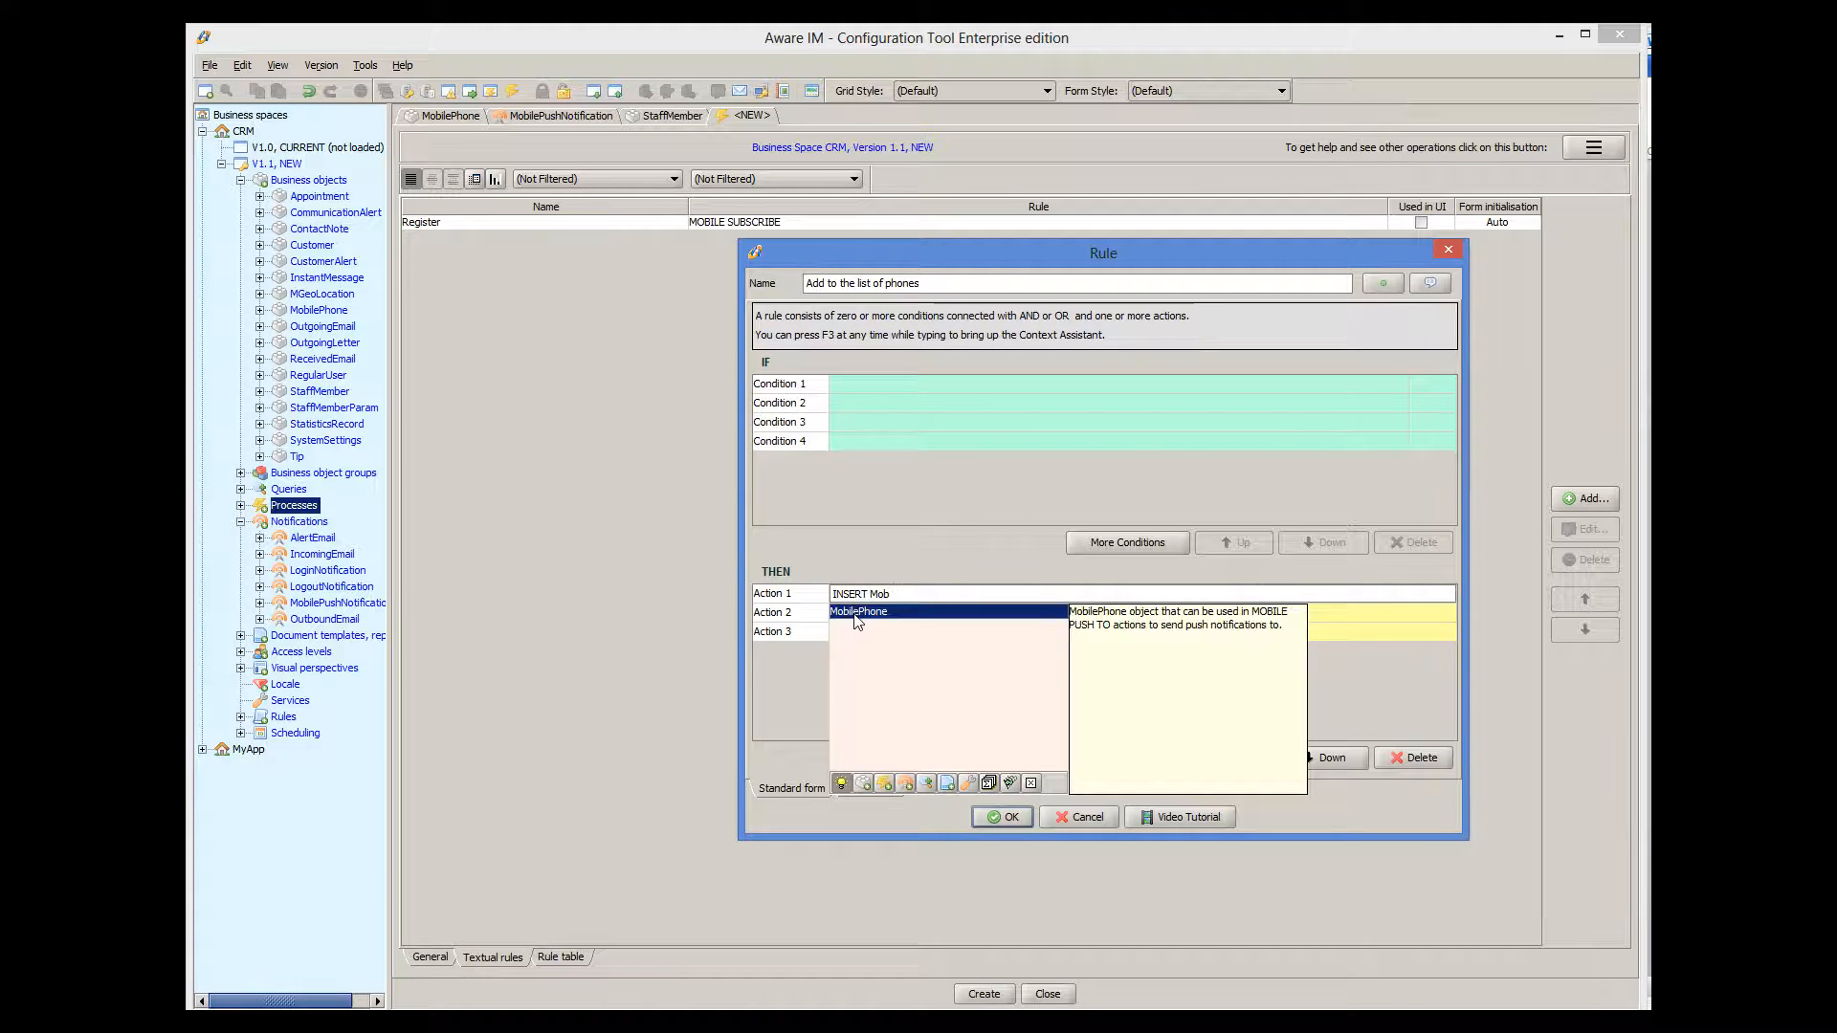
pyautogui.doubleClick(861, 613)
pyautogui.doubleClick(864, 615)
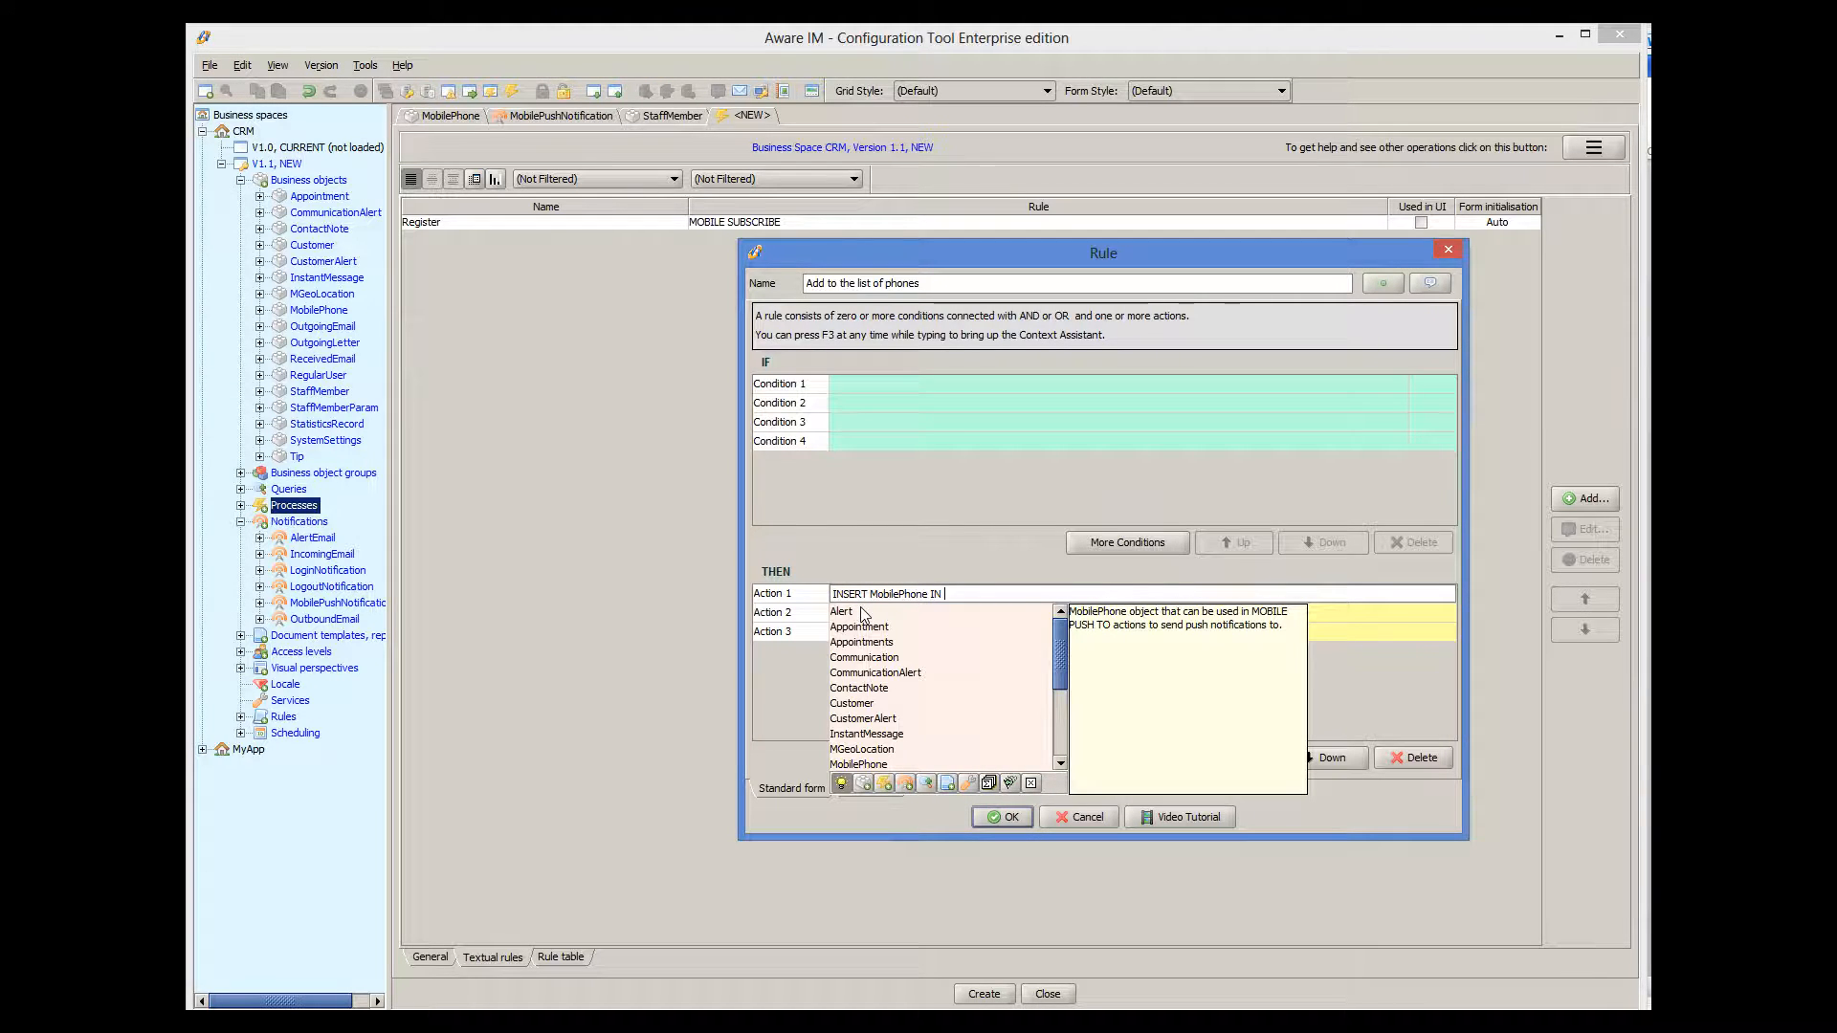
pyautogui.write('Lo')
pyautogui.doubleClick(864, 615)
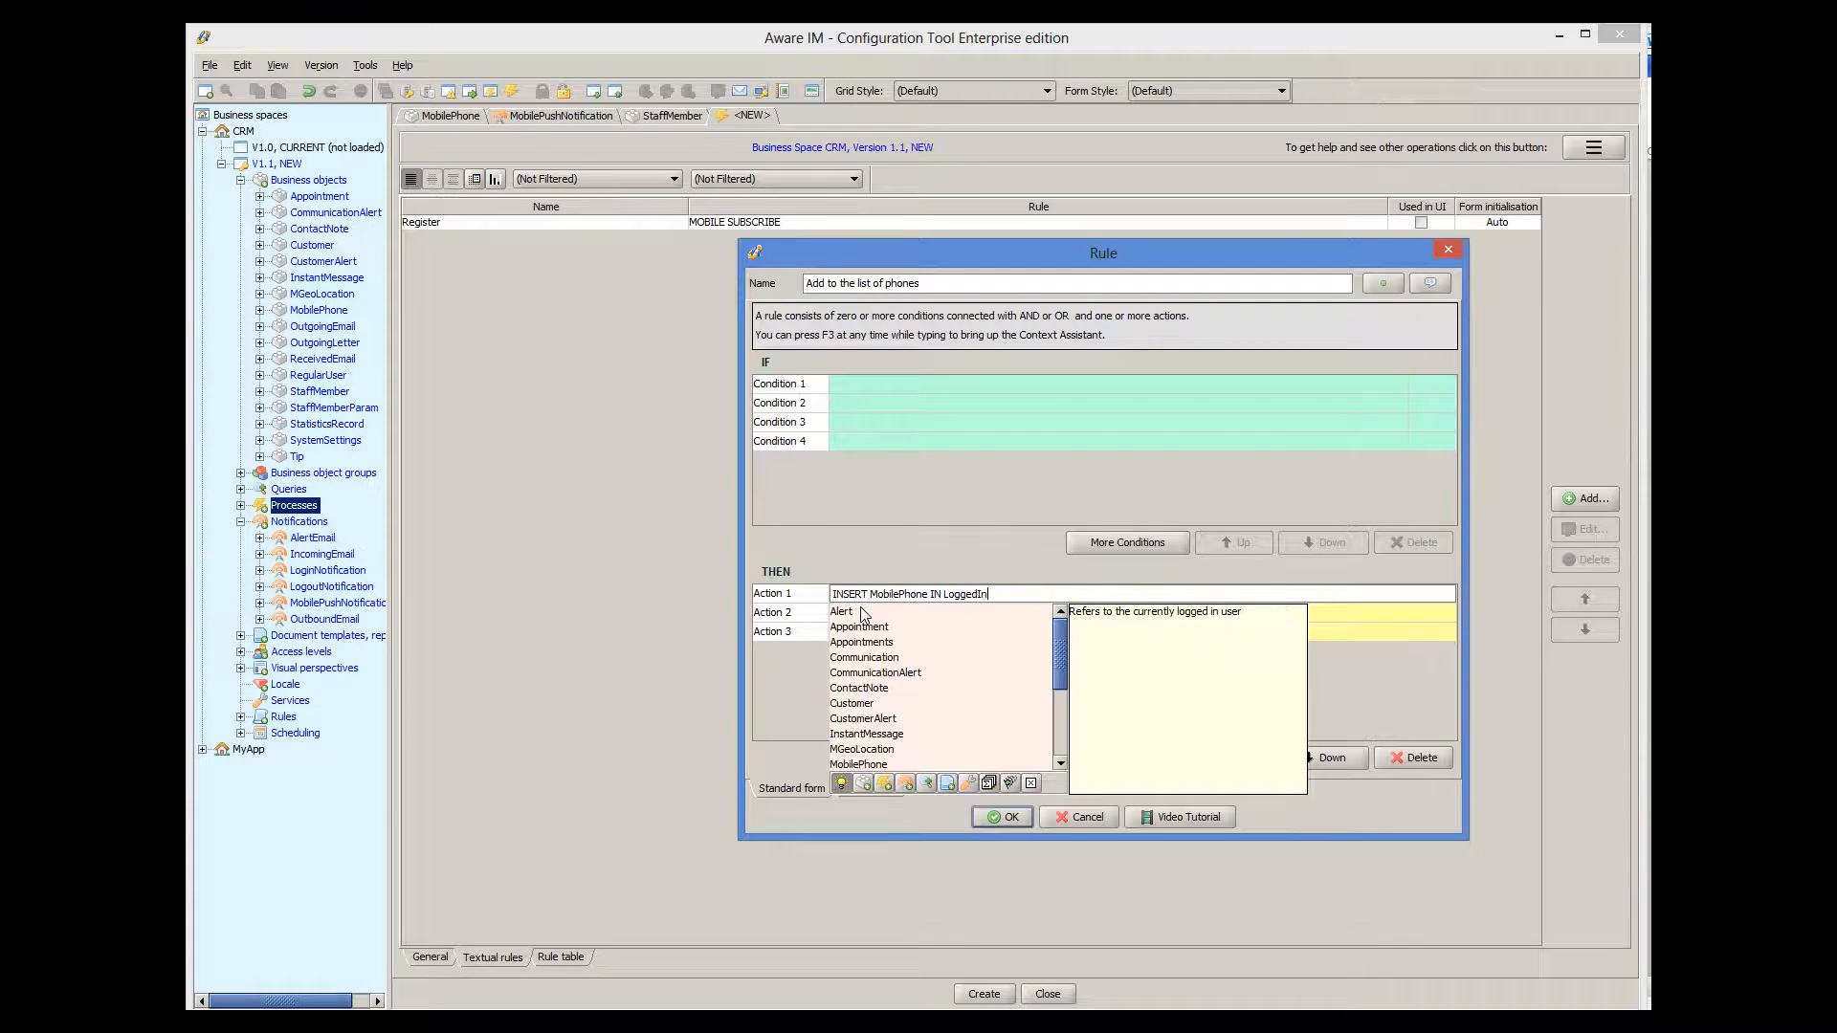
pyautogui.write('Staf')
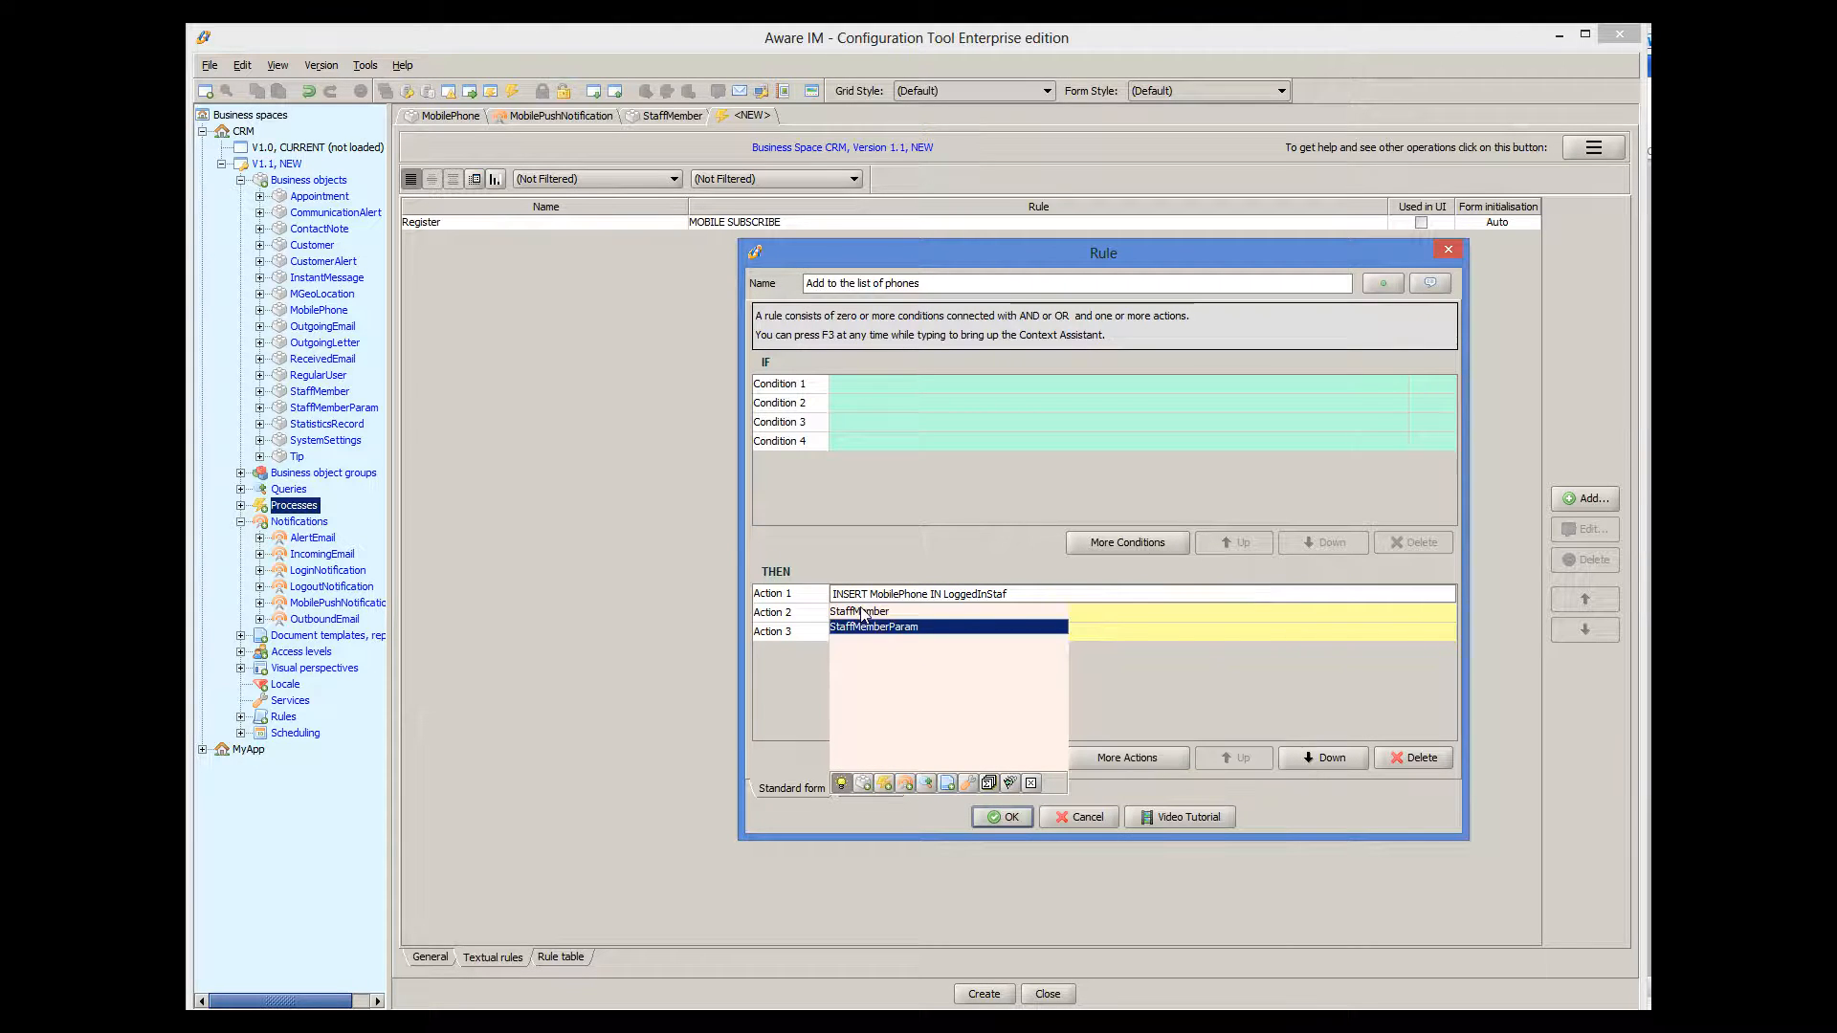
pyautogui.doubleClick(863, 614)
pyautogui.write('.Ph')
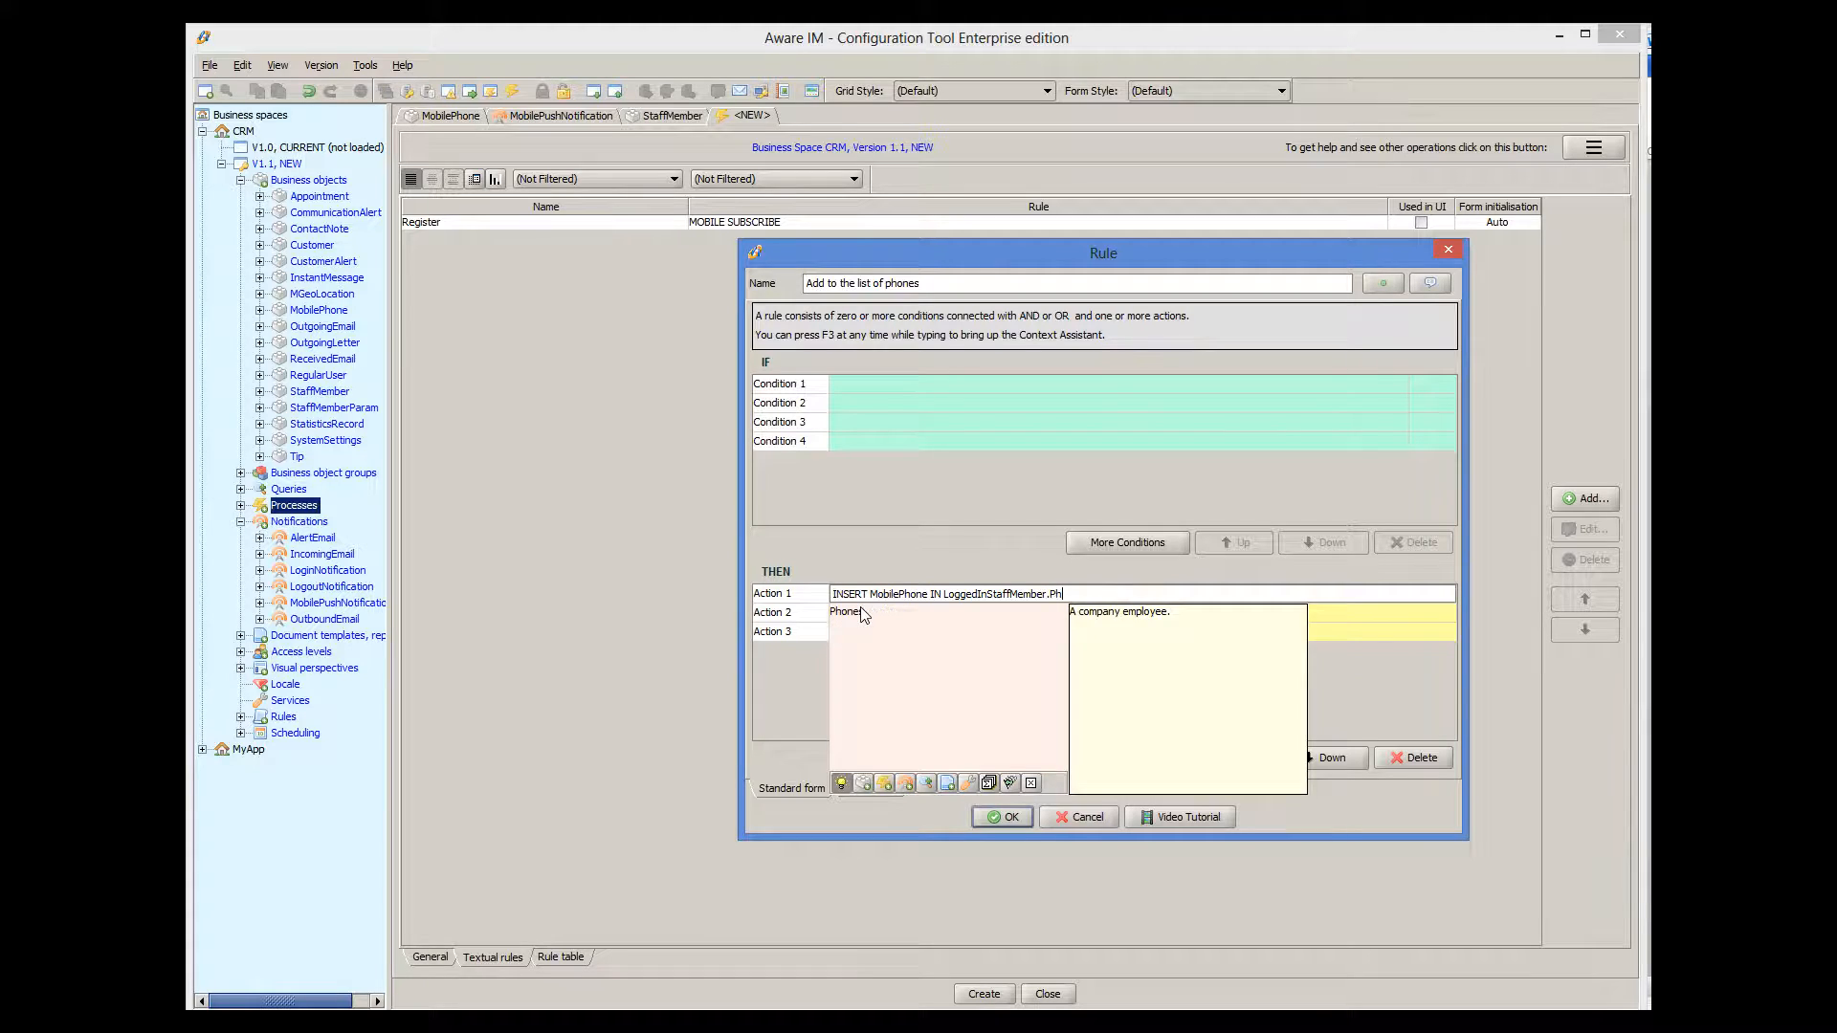
pyautogui.doubleClick(861, 609)
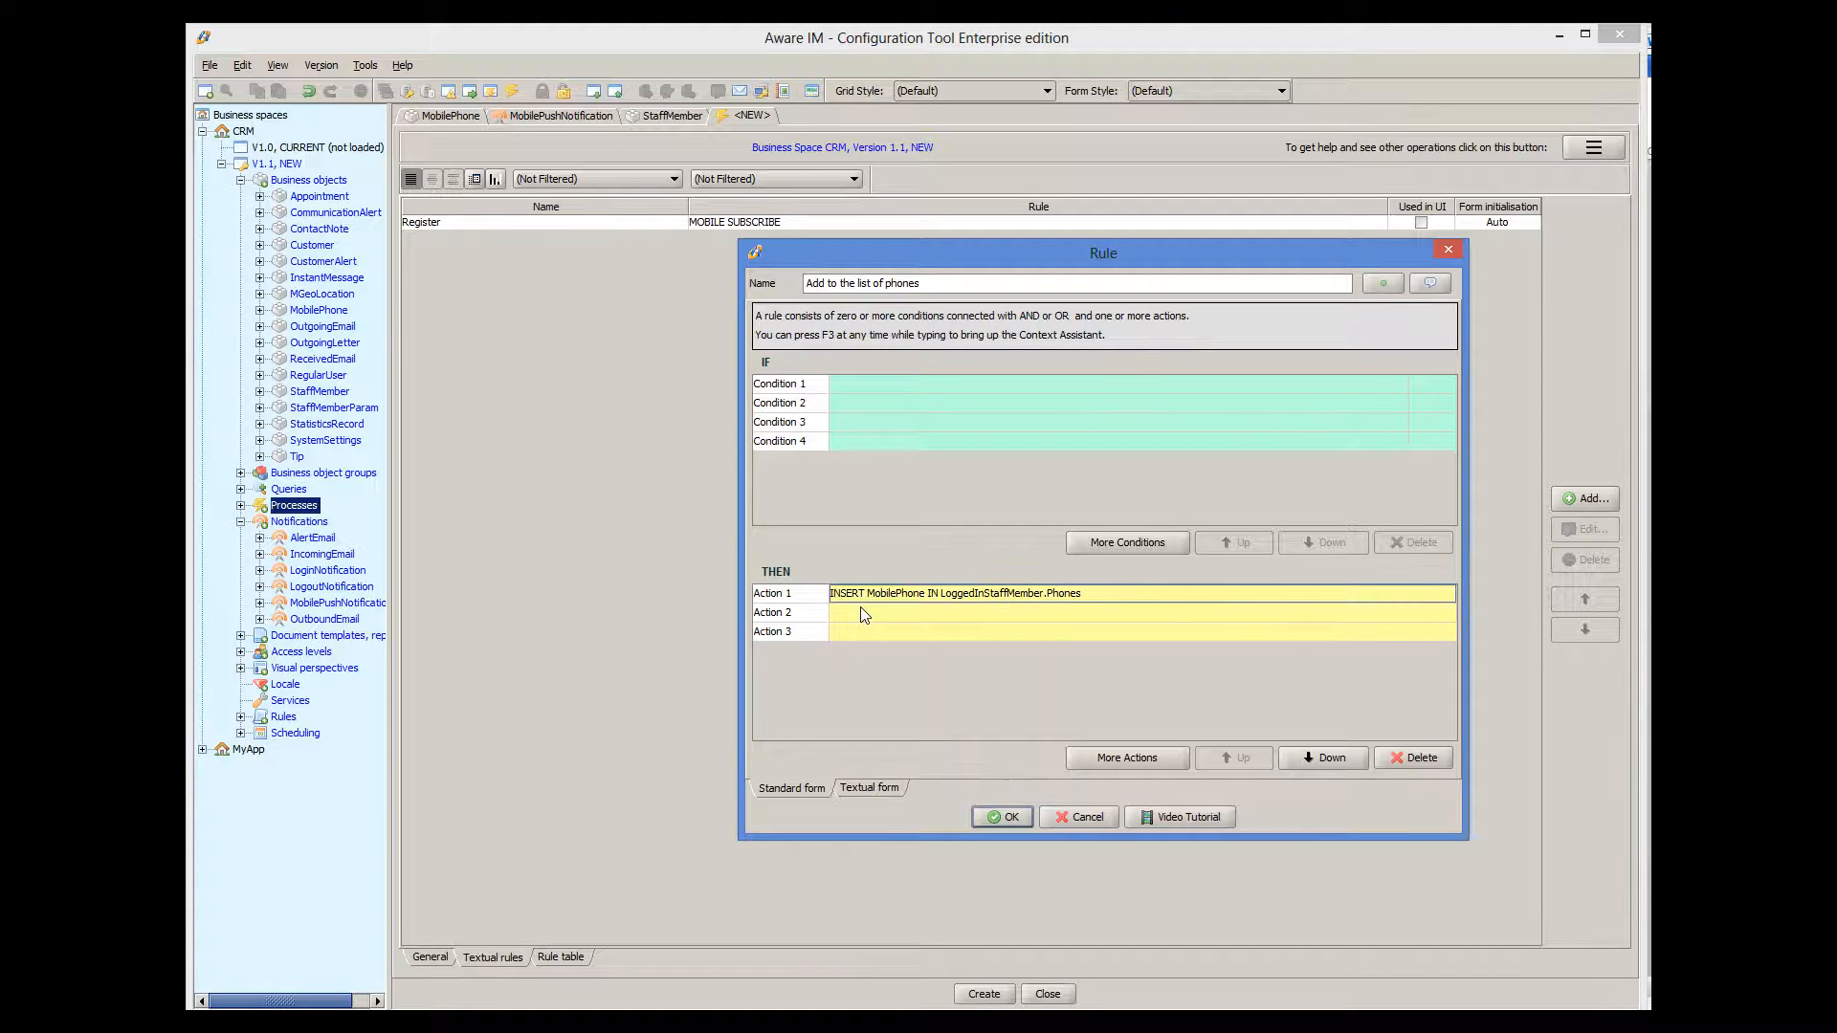
pyautogui.click(992, 817)
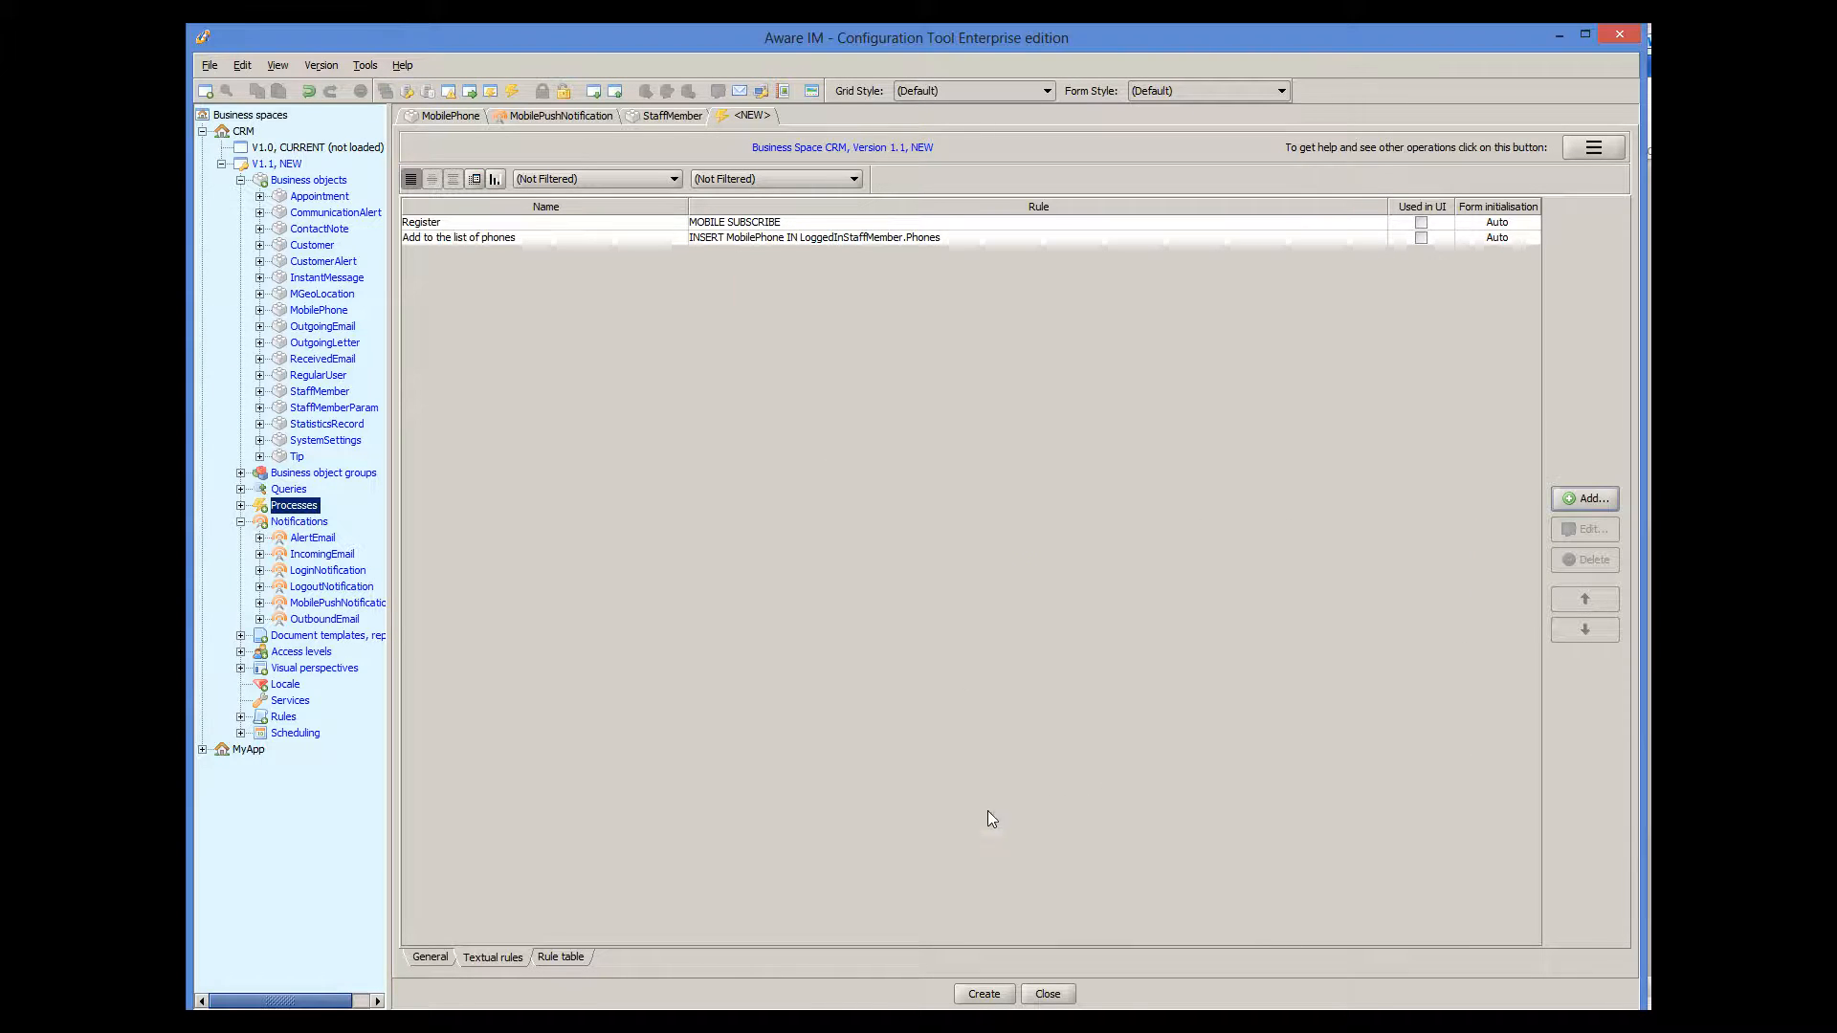
# Finish creating the RegisterPhone process and expand the Visual perspectives list.
pyautogui.click(984, 994)
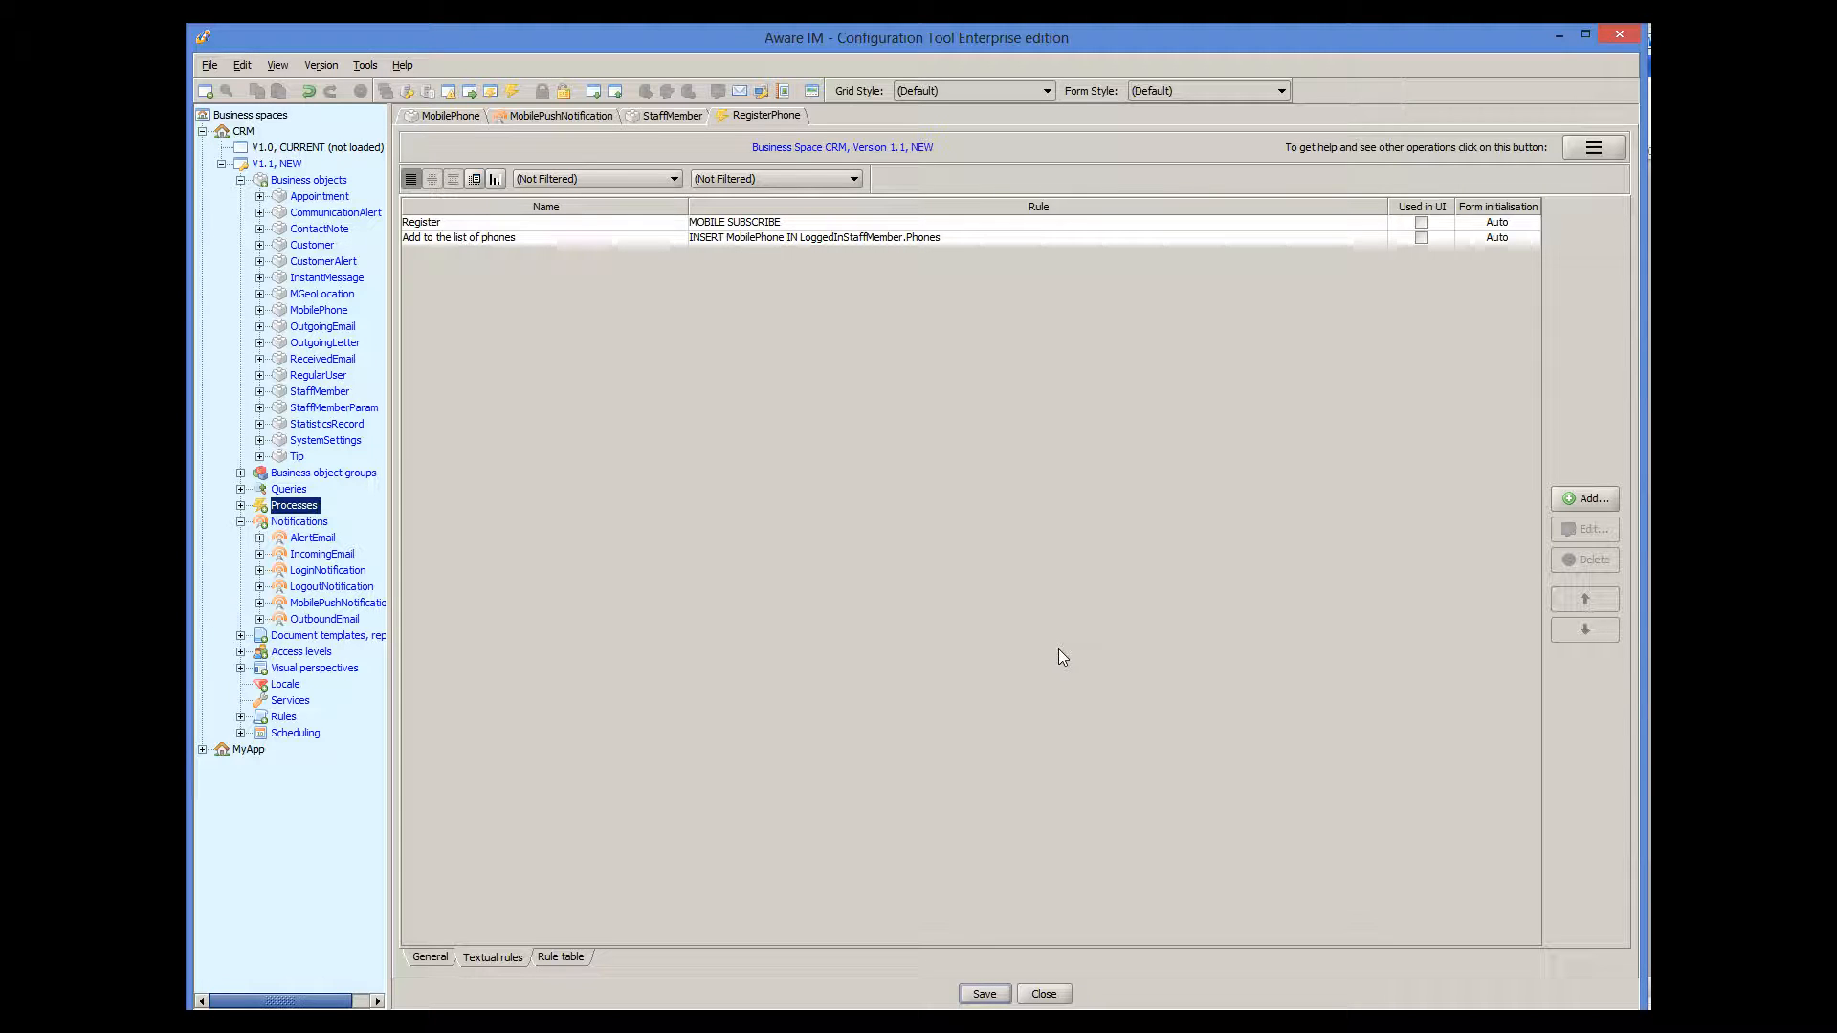
pyautogui.click(241, 668)
# Add an item named Register above Logout in the Mobile perspective's left-frame Main Menu.
pyautogui.doubleClick(305, 733)
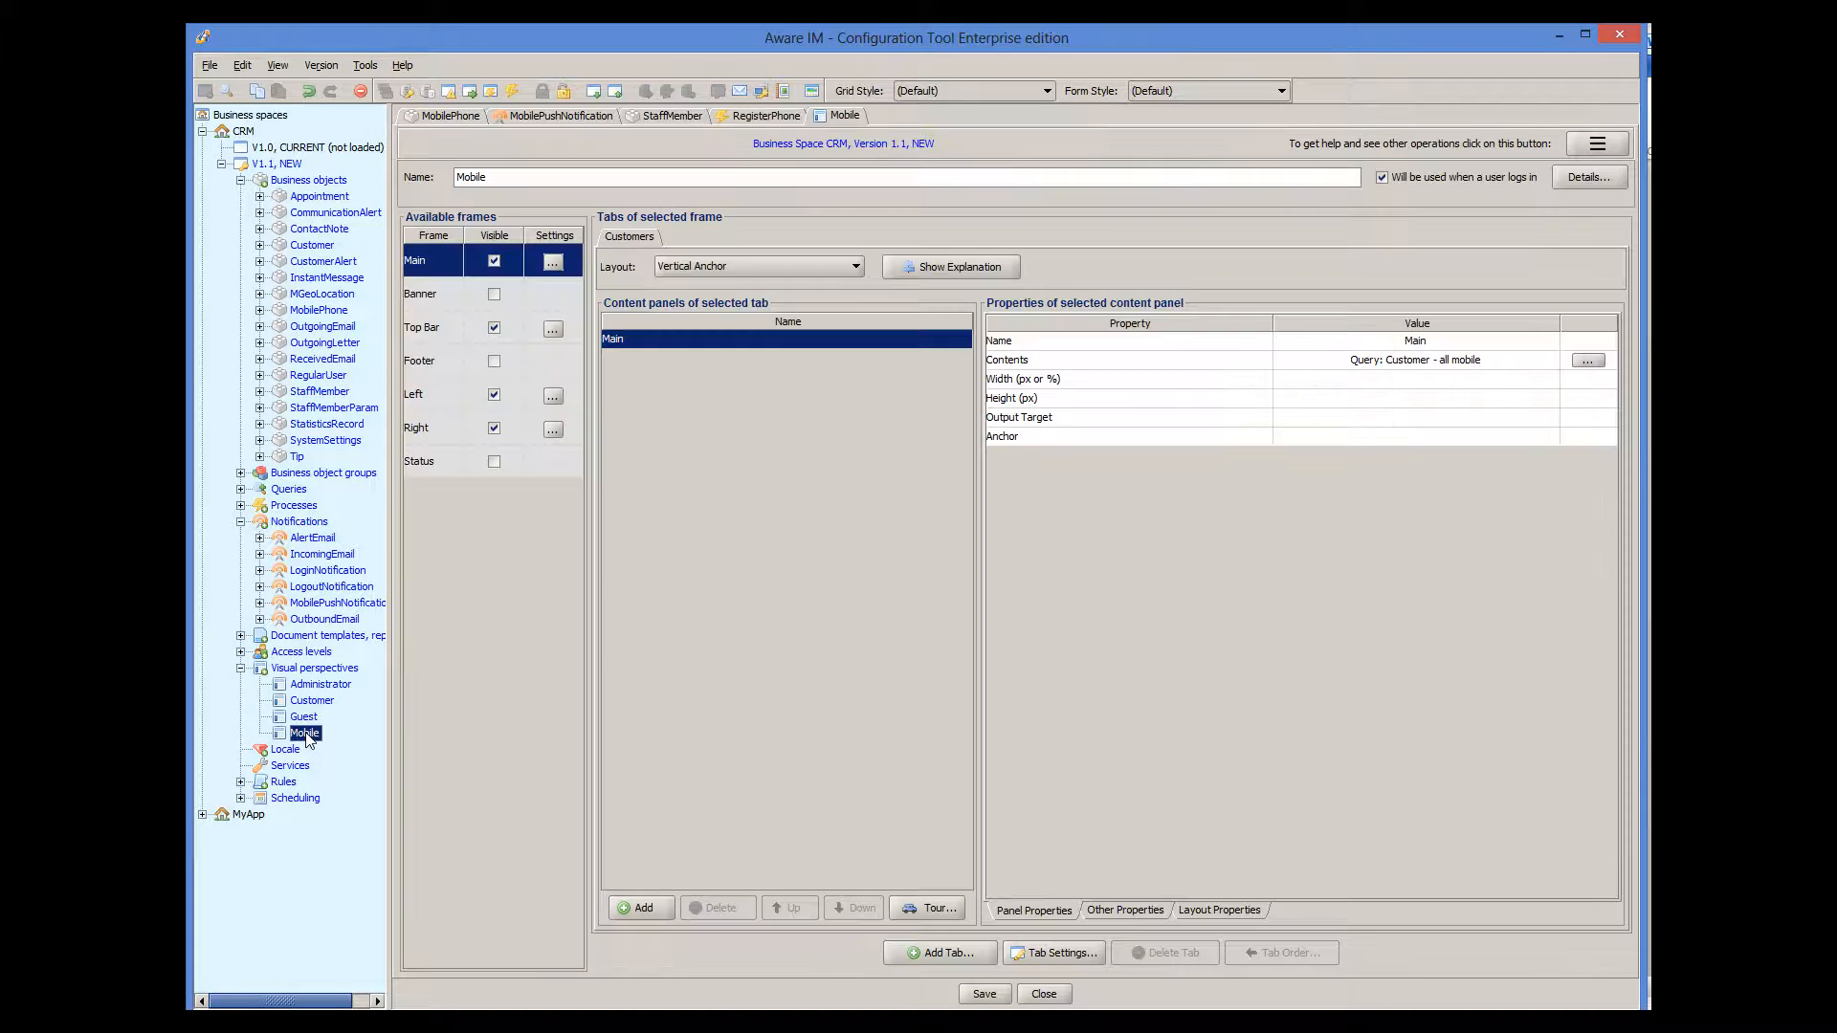
pyautogui.click(426, 394)
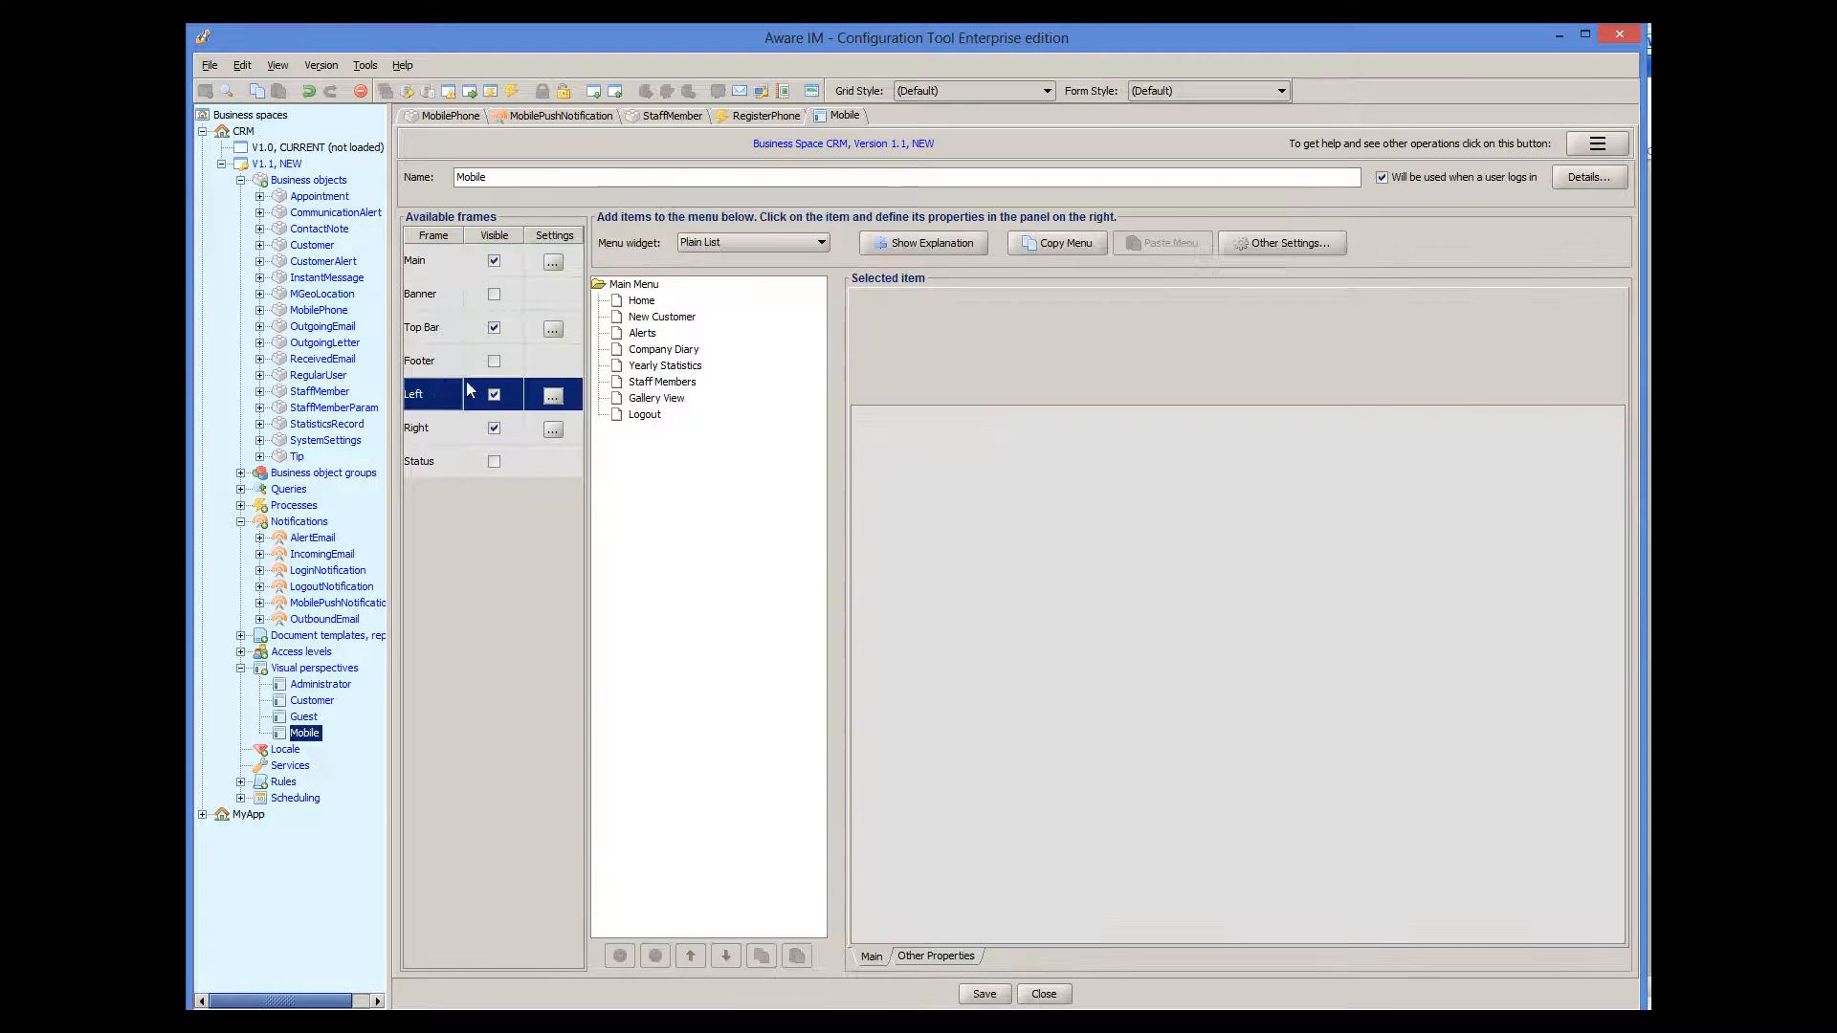
pyautogui.rightClick(641, 281)
pyautogui.click(670, 299)
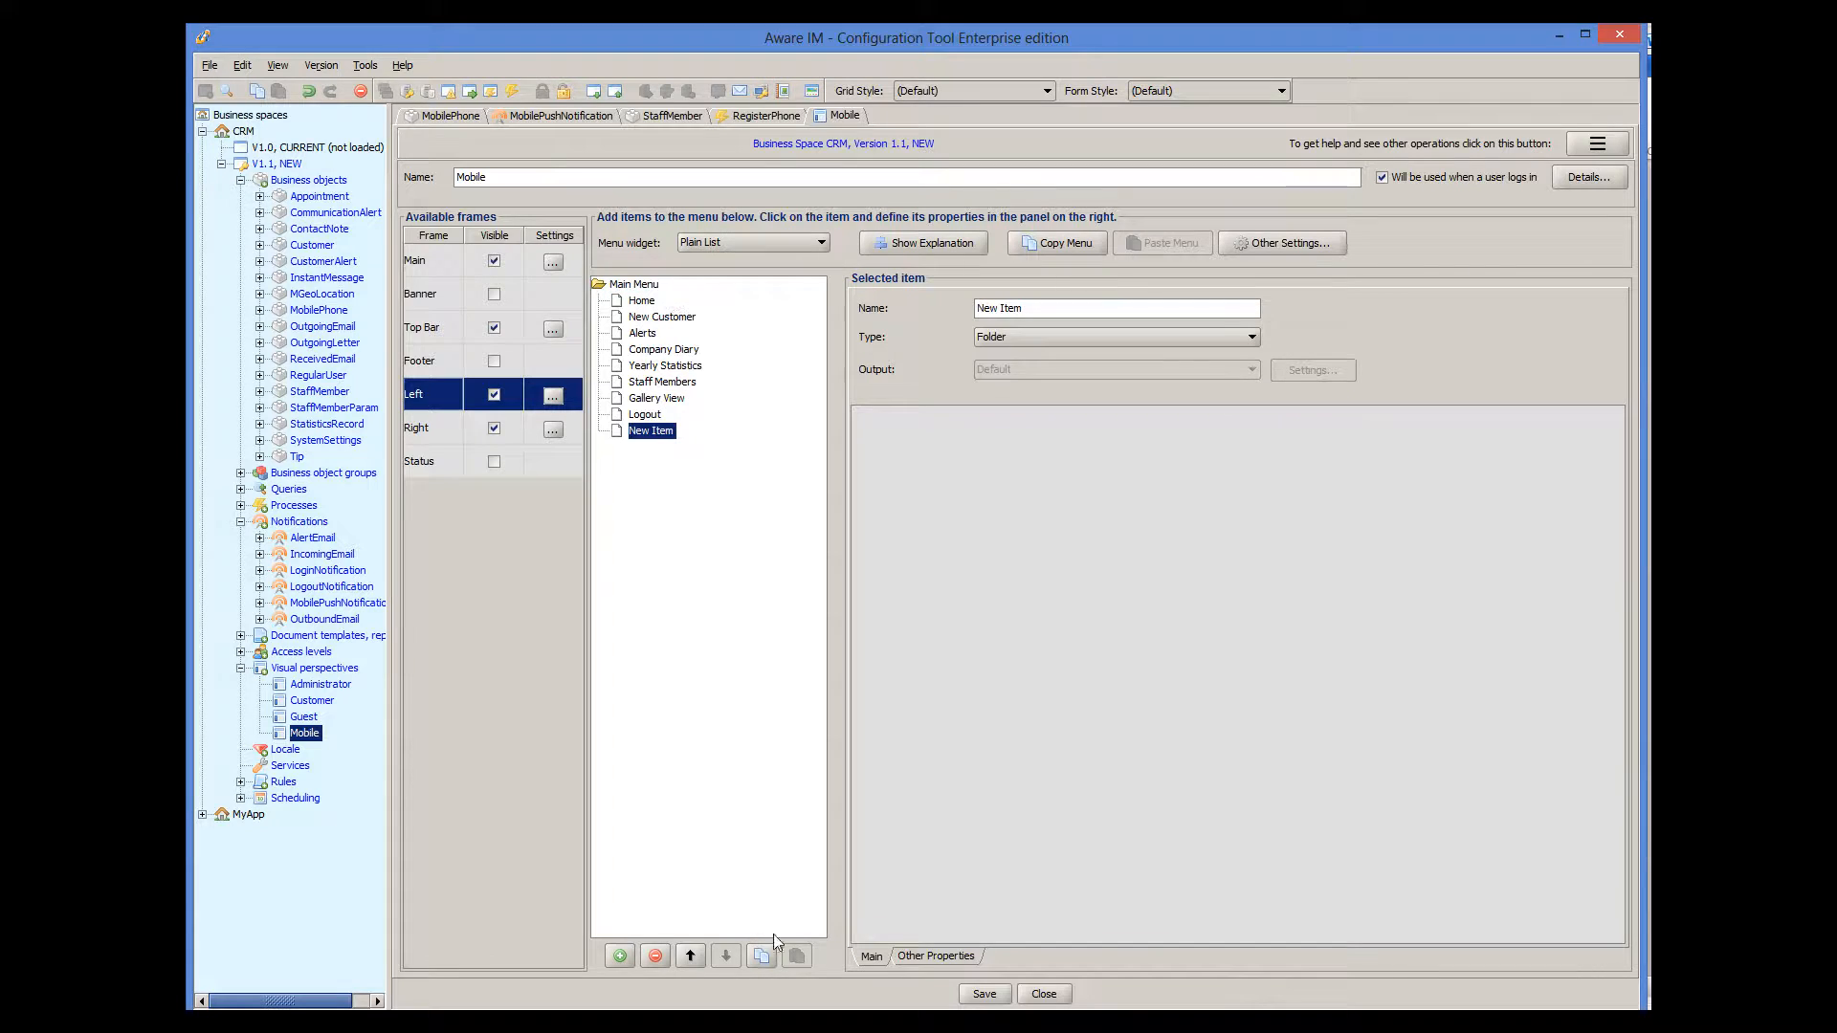
pyautogui.click(691, 955)
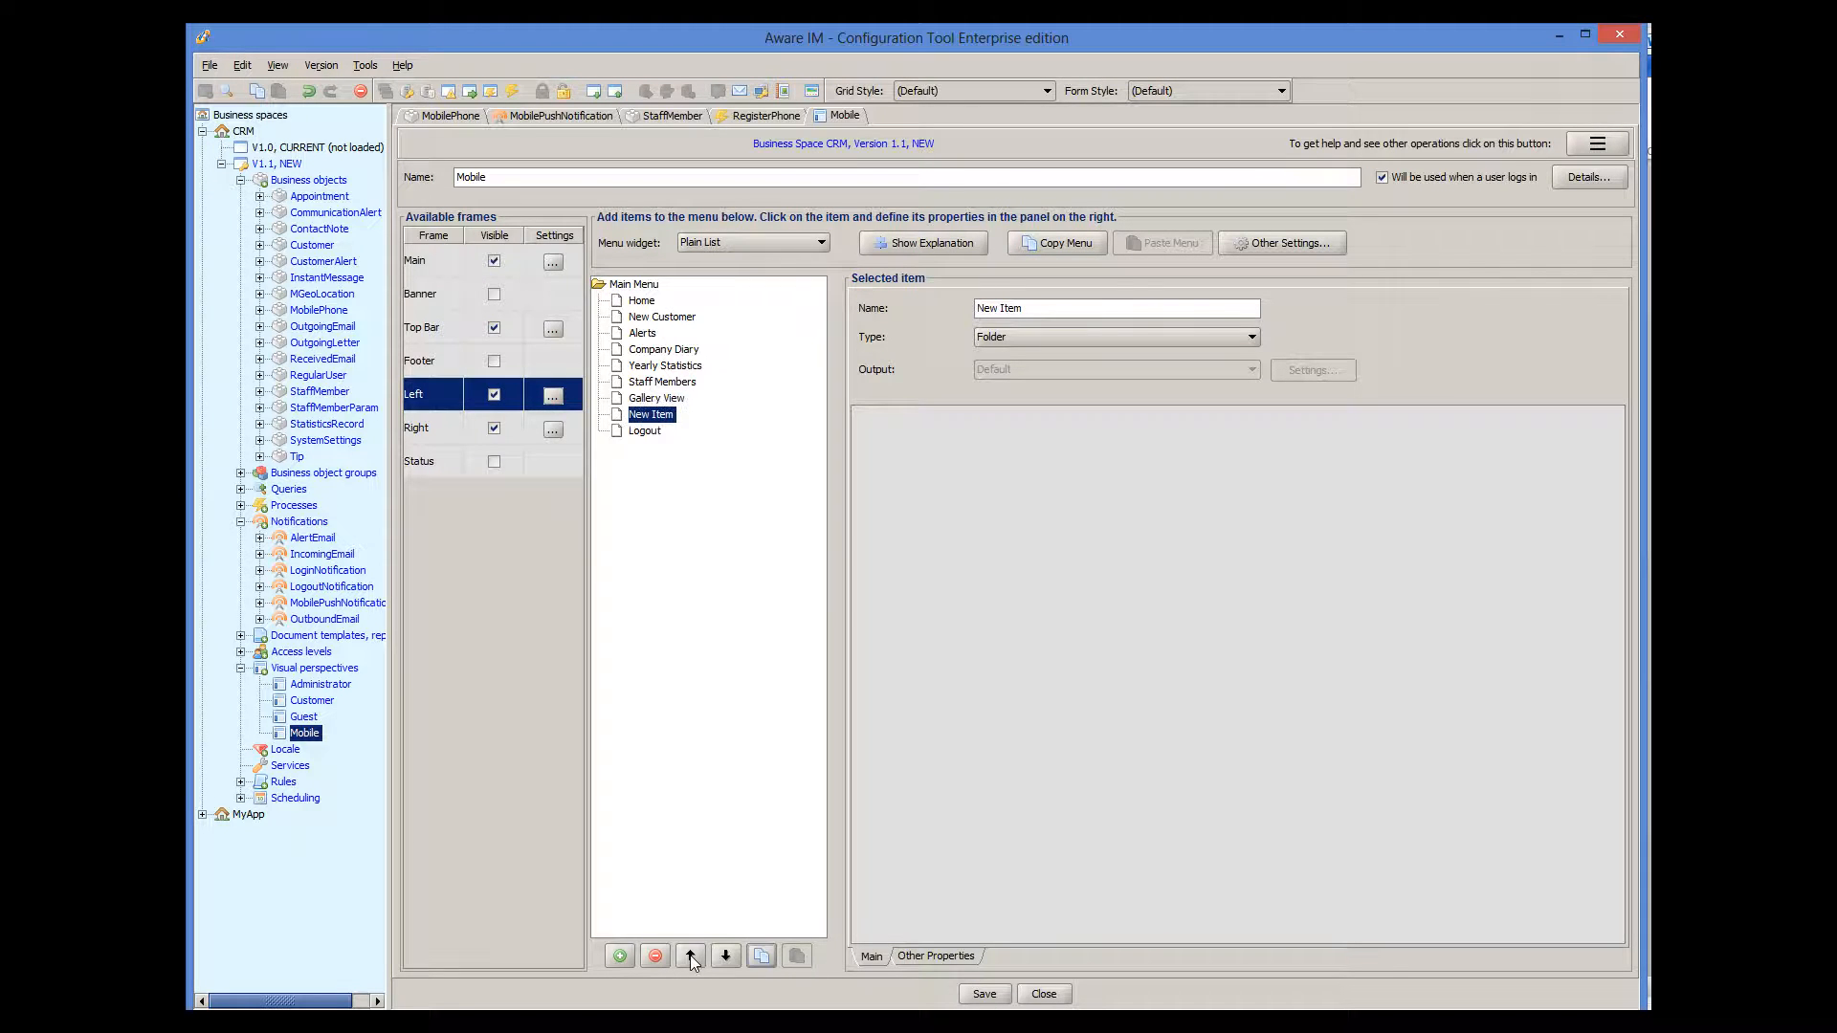
pyautogui.moveTo(1054, 317); pyautogui.dragTo(982, 315)
pyautogui.write('Register')
# Make Register a Start Process item running RegisterPhone and save the Mobile perspective.
pyautogui.click(1054, 338)
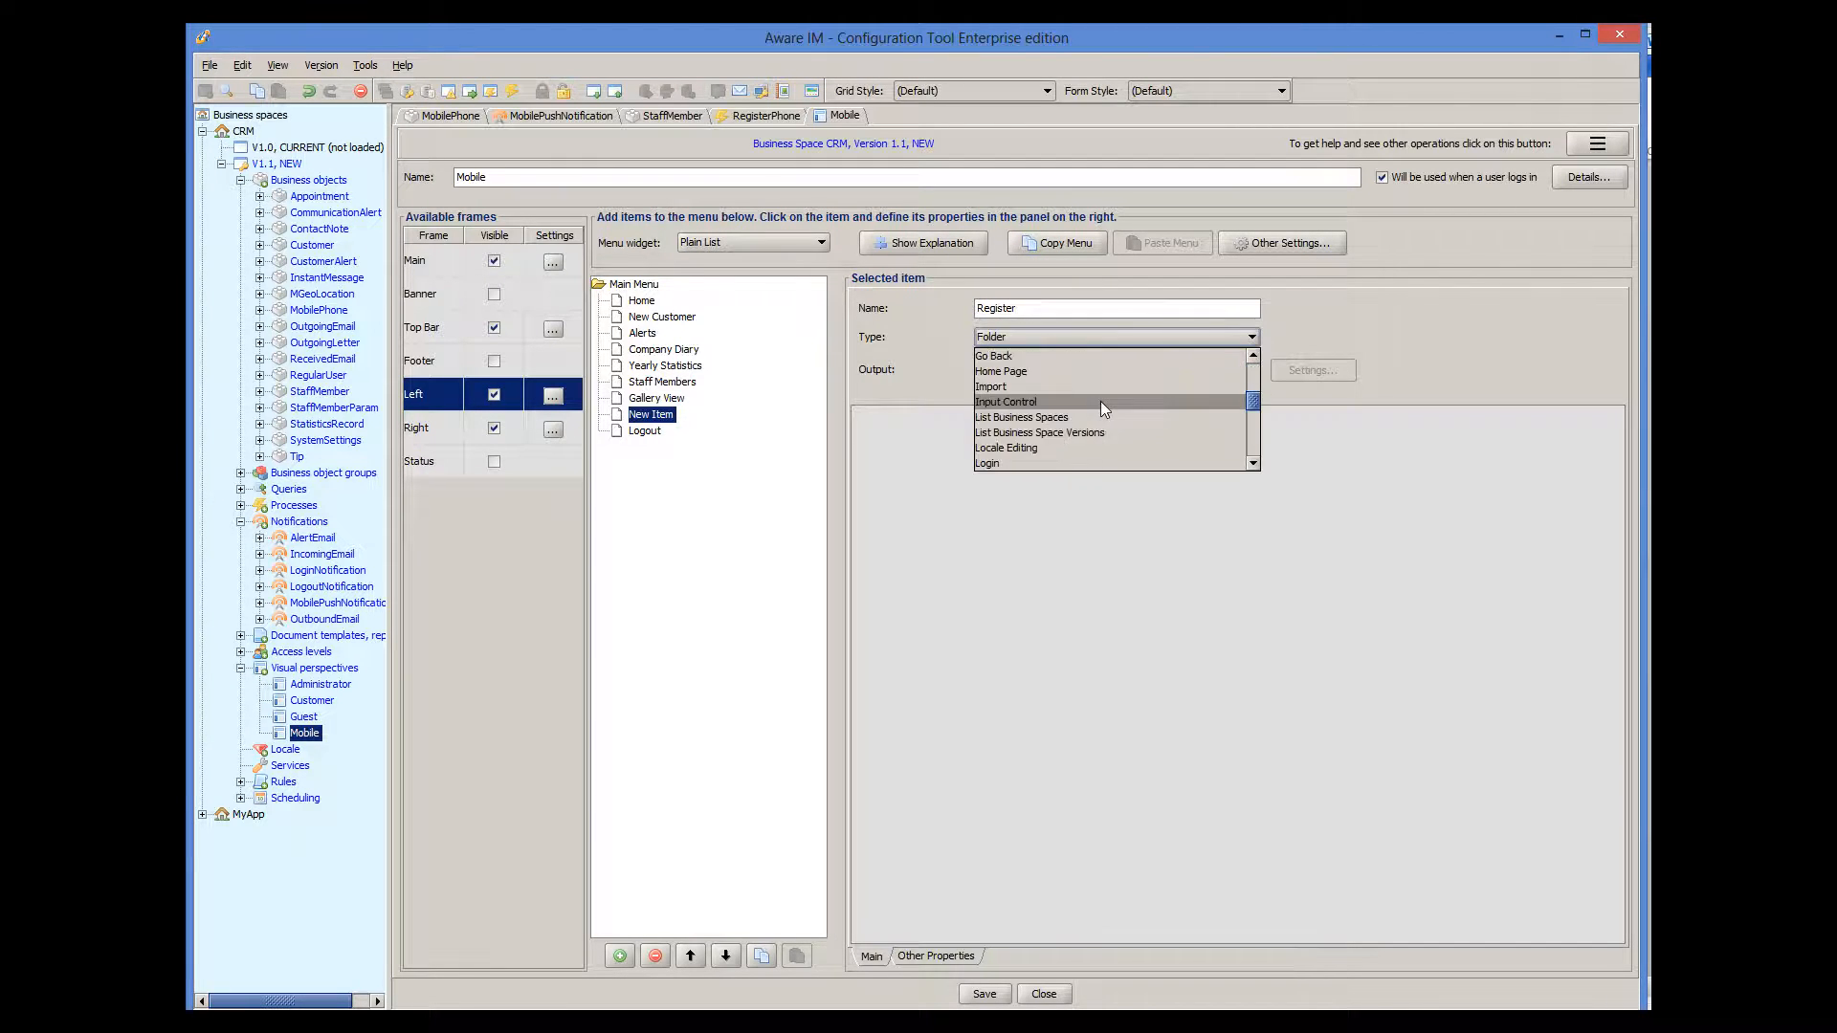
pyautogui.scroll(-5, 1100, 400)
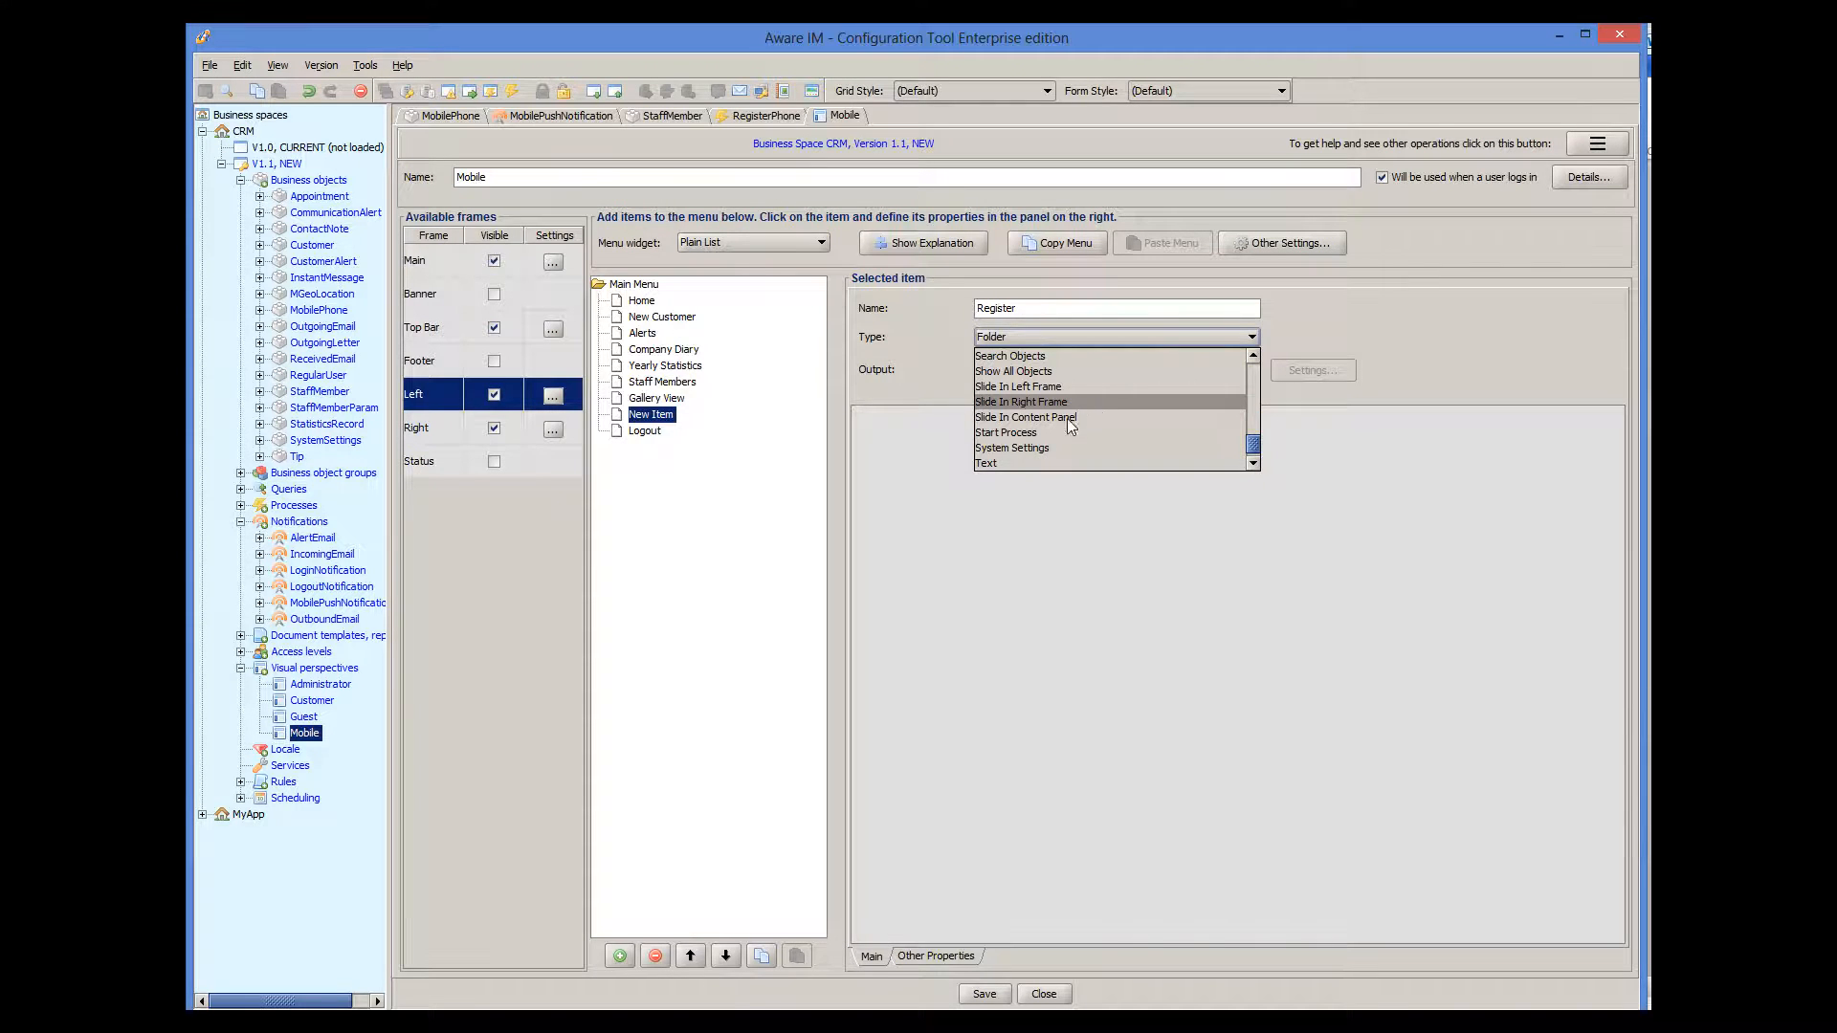
pyautogui.click(1042, 434)
pyautogui.scroll(-3, 1110, 617)
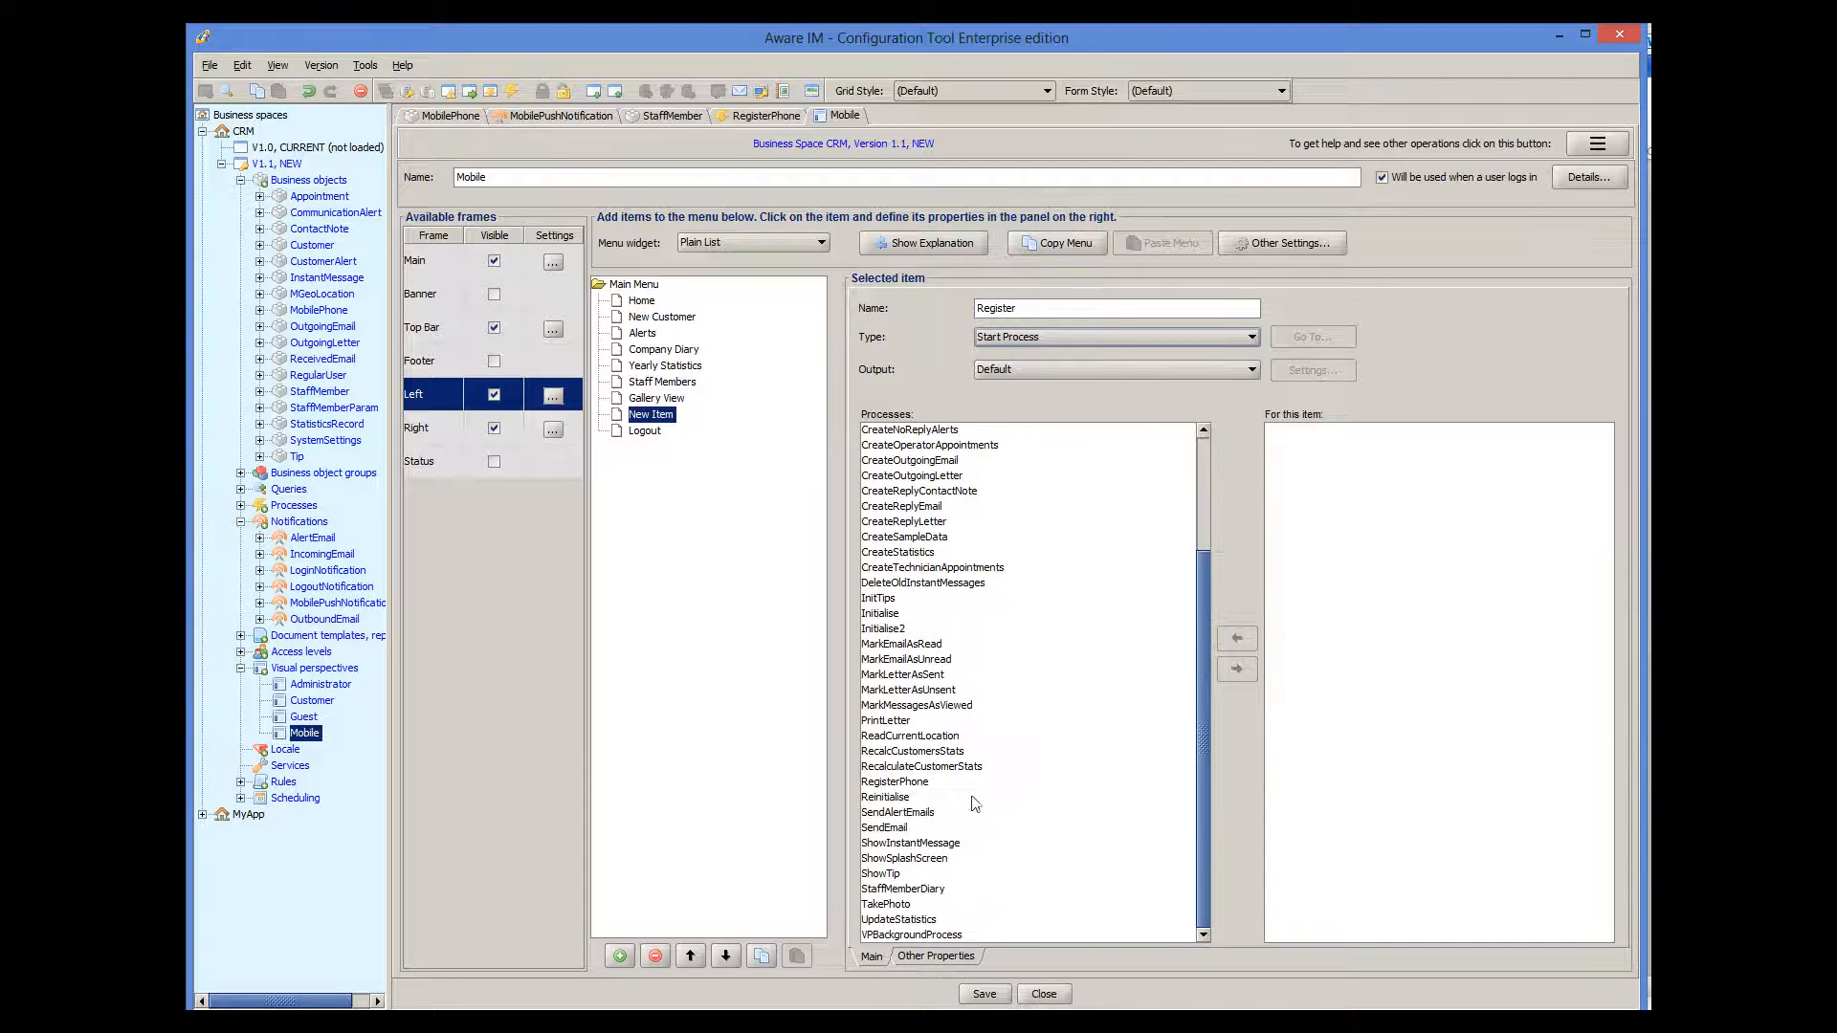
pyautogui.click(895, 782)
pyautogui.click(1237, 669)
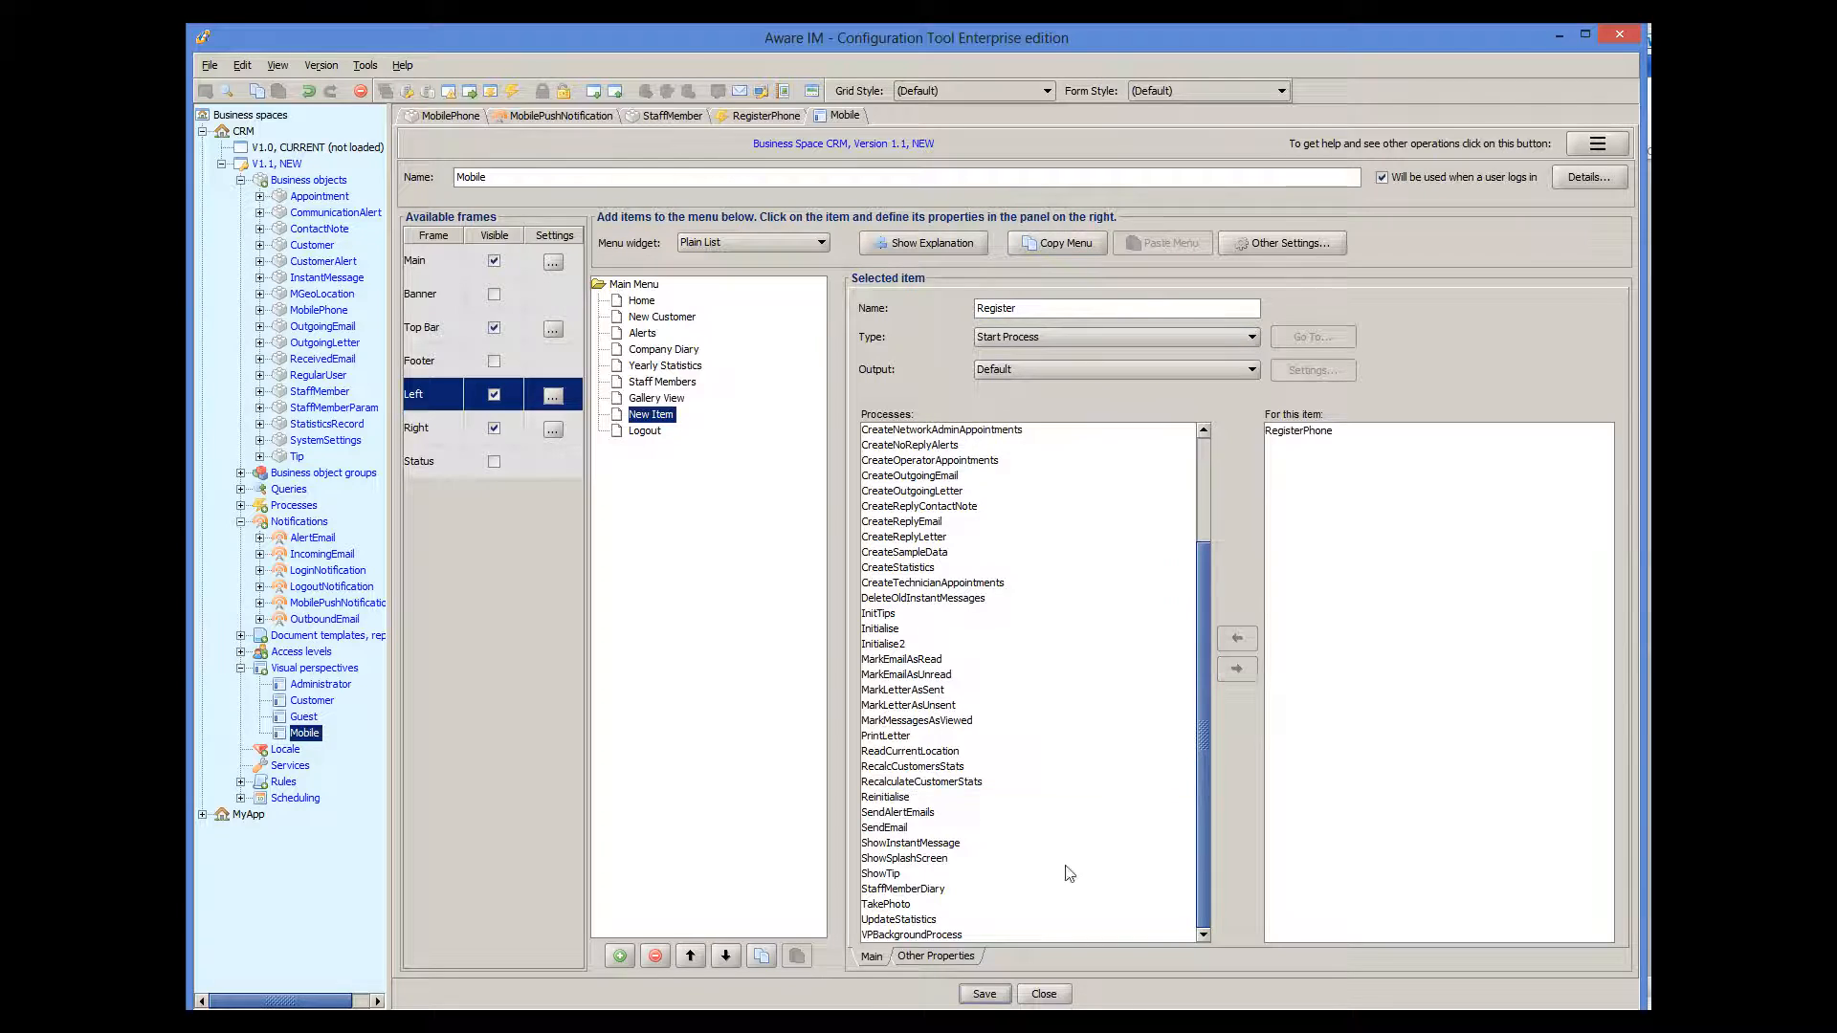
pyautogui.click(985, 994)
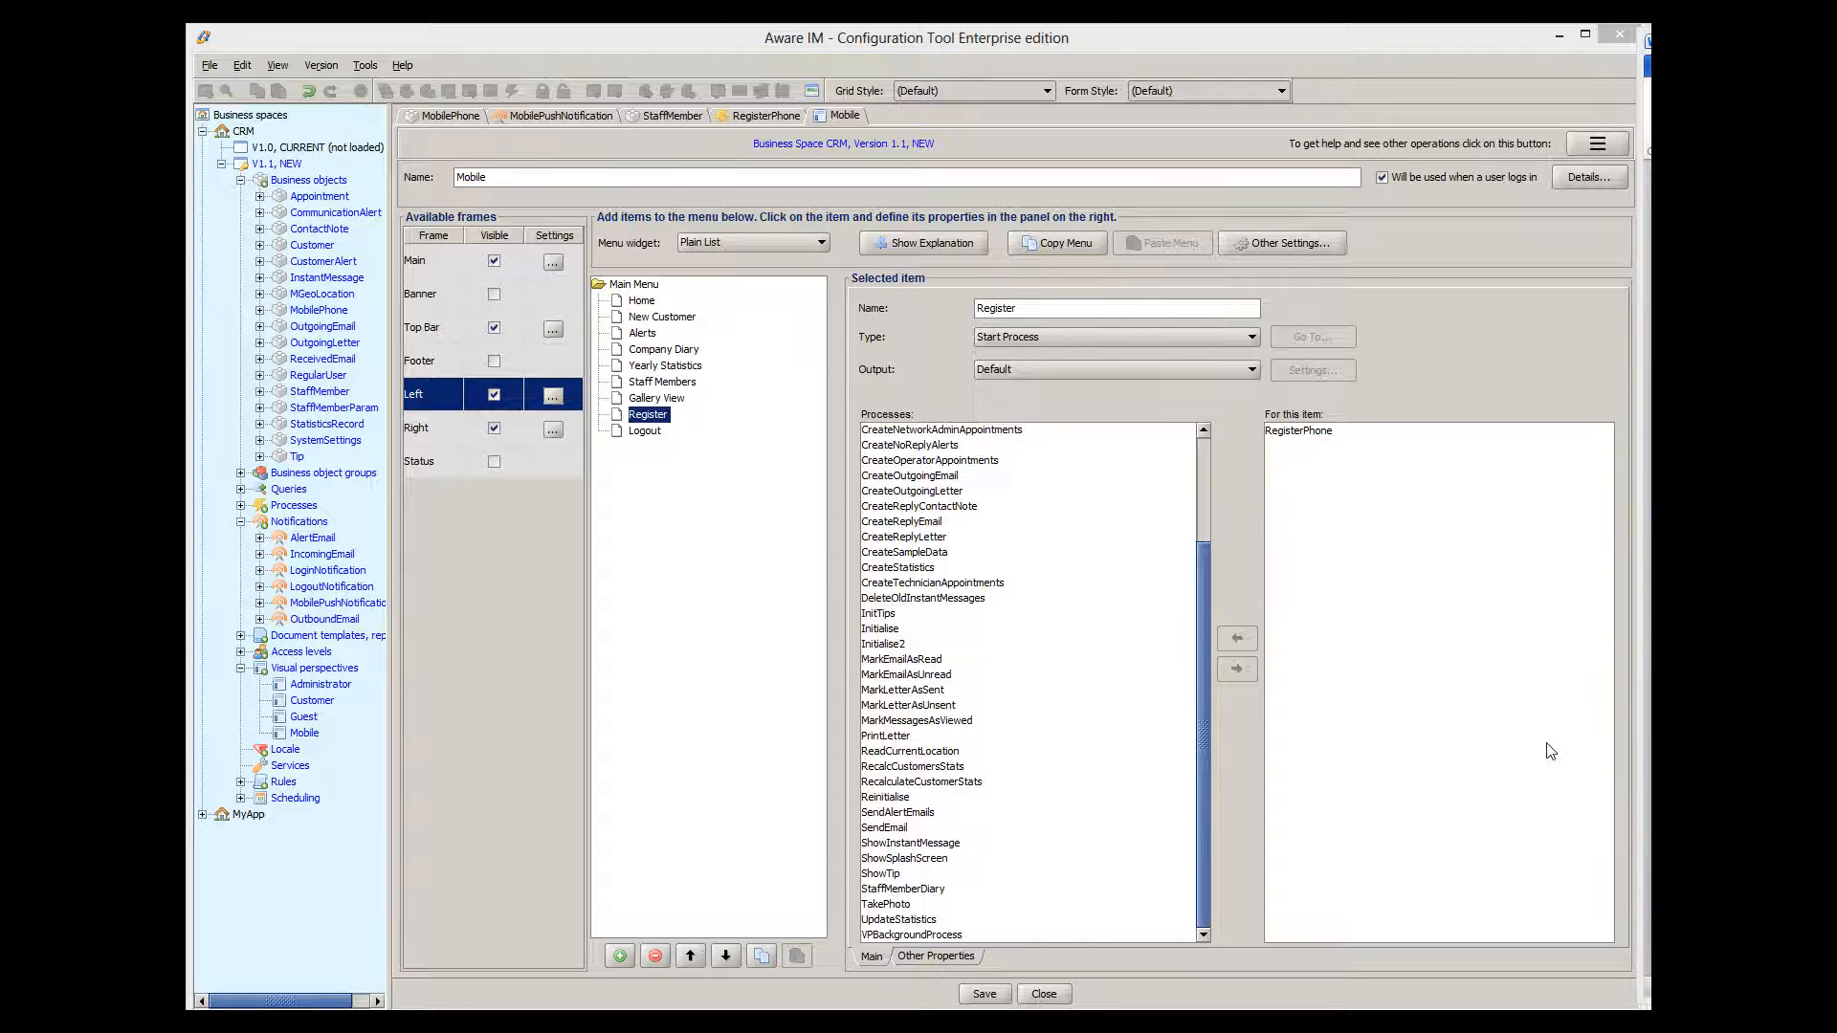
# Start a new process SendPushNotificationToStaffMember with StaffMember as input and show its textual rules.
pyautogui.rightClick(305, 512)
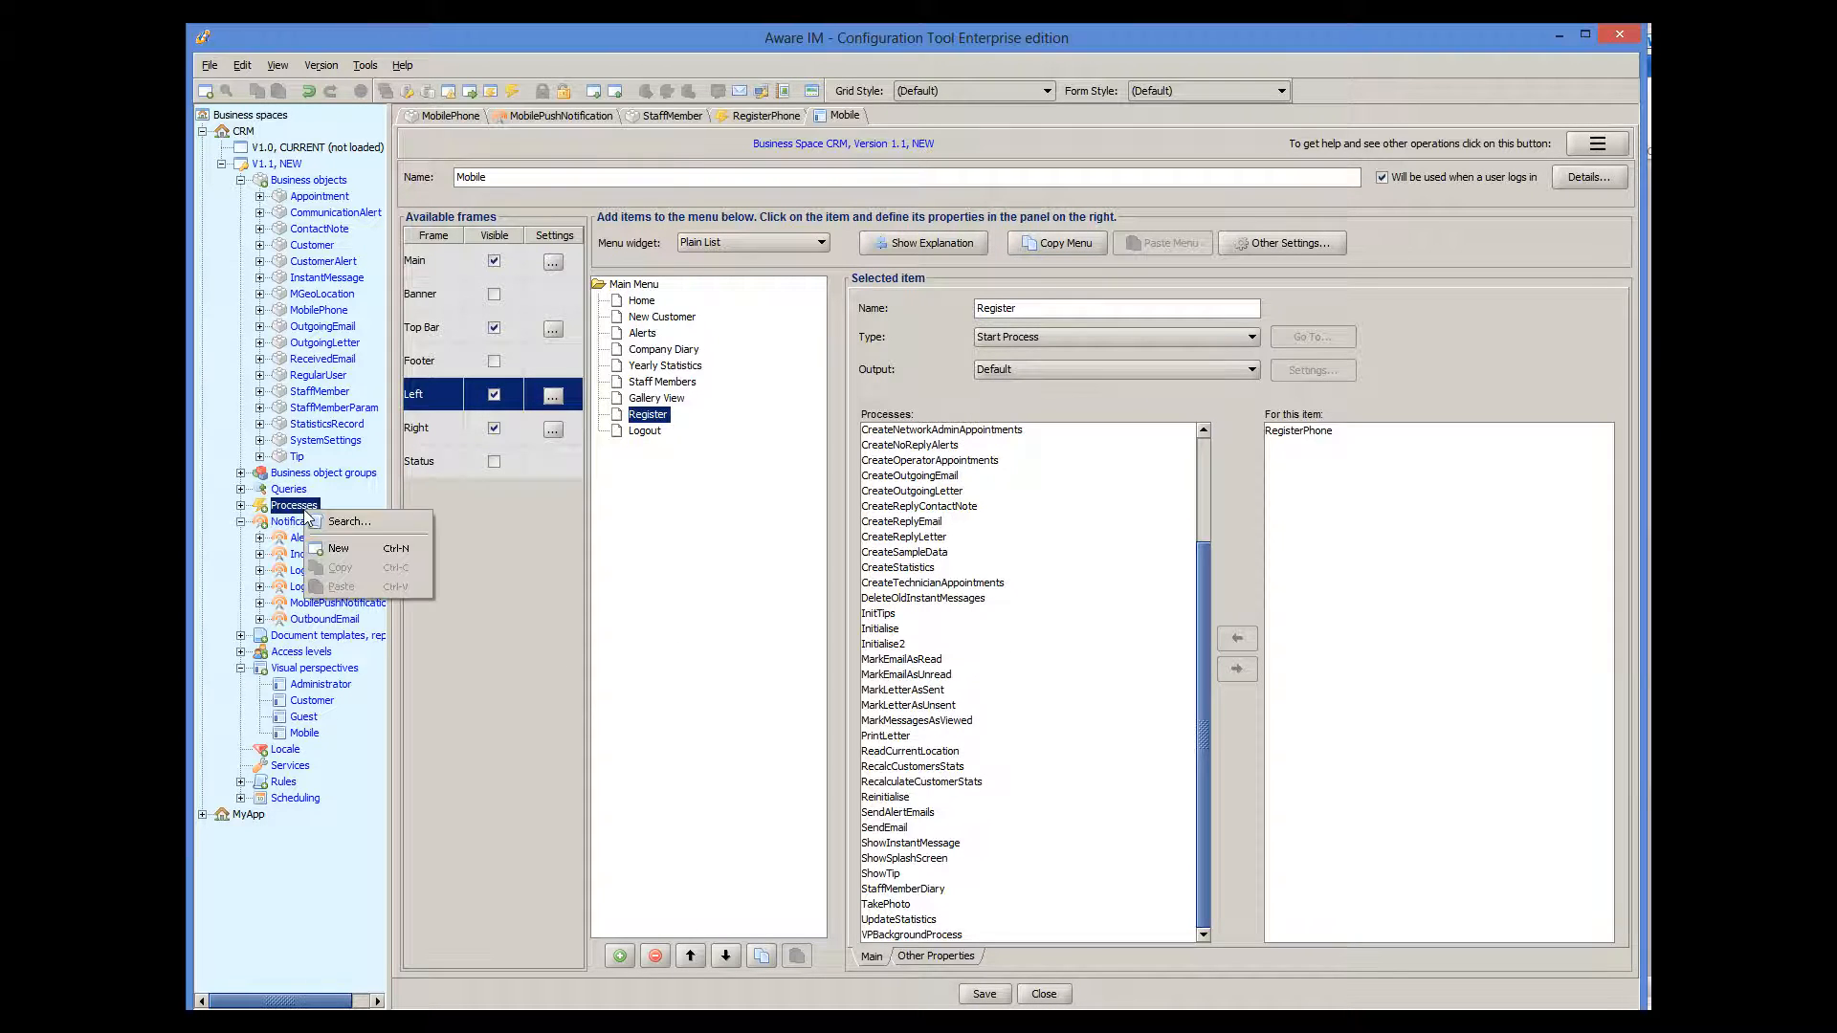
pyautogui.click(340, 549)
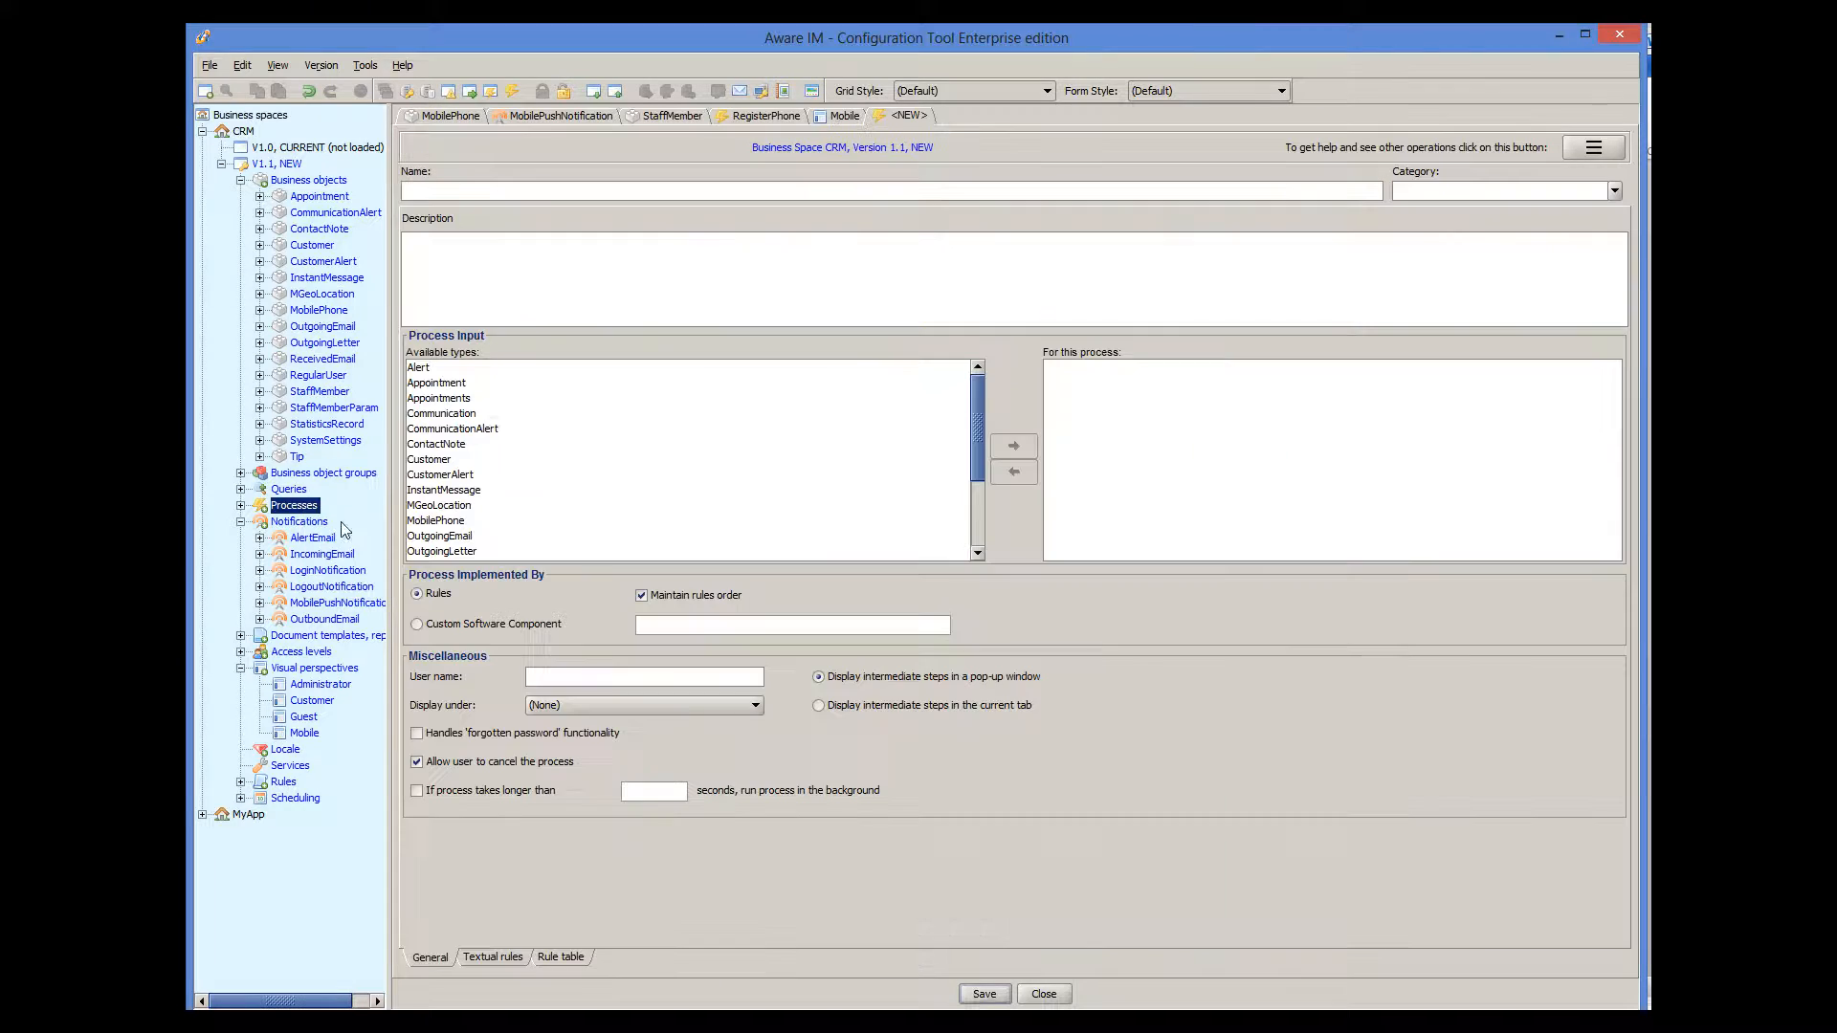
pyautogui.click(407, 189)
pyautogui.write('SendPushNotificationToStaffMember')
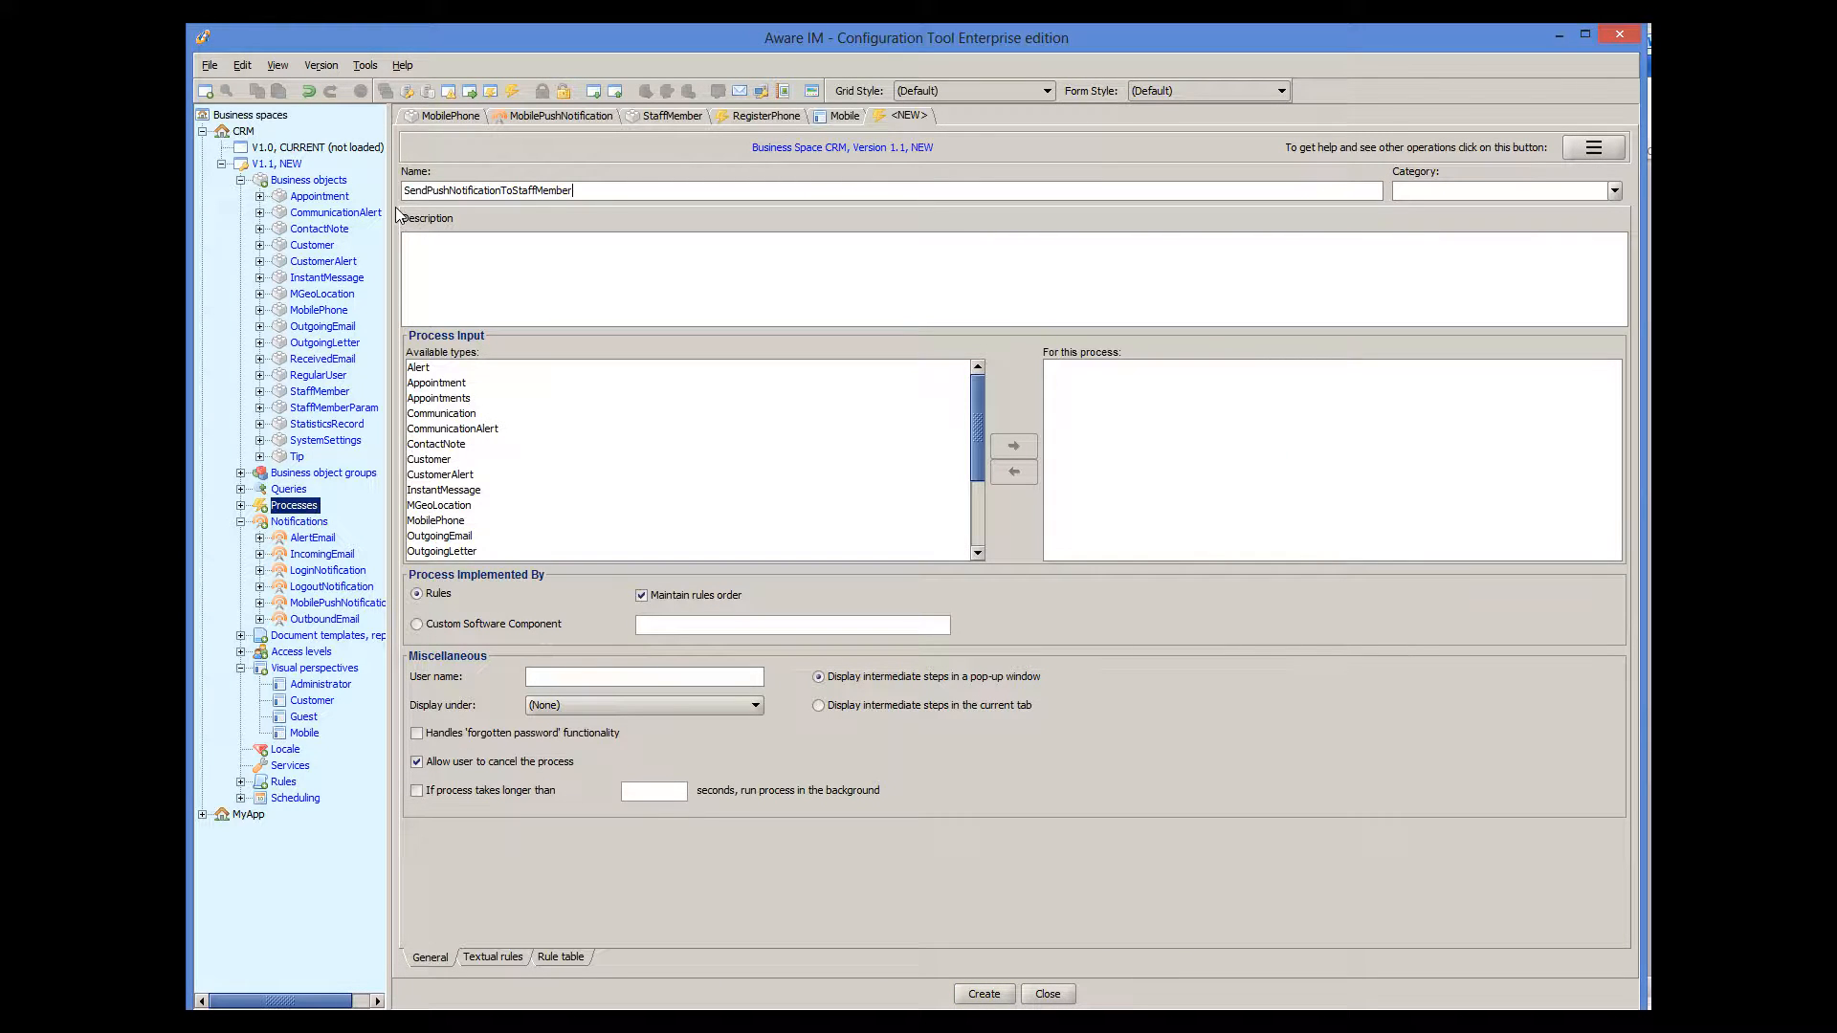
pyautogui.scroll(-2, 933, 442)
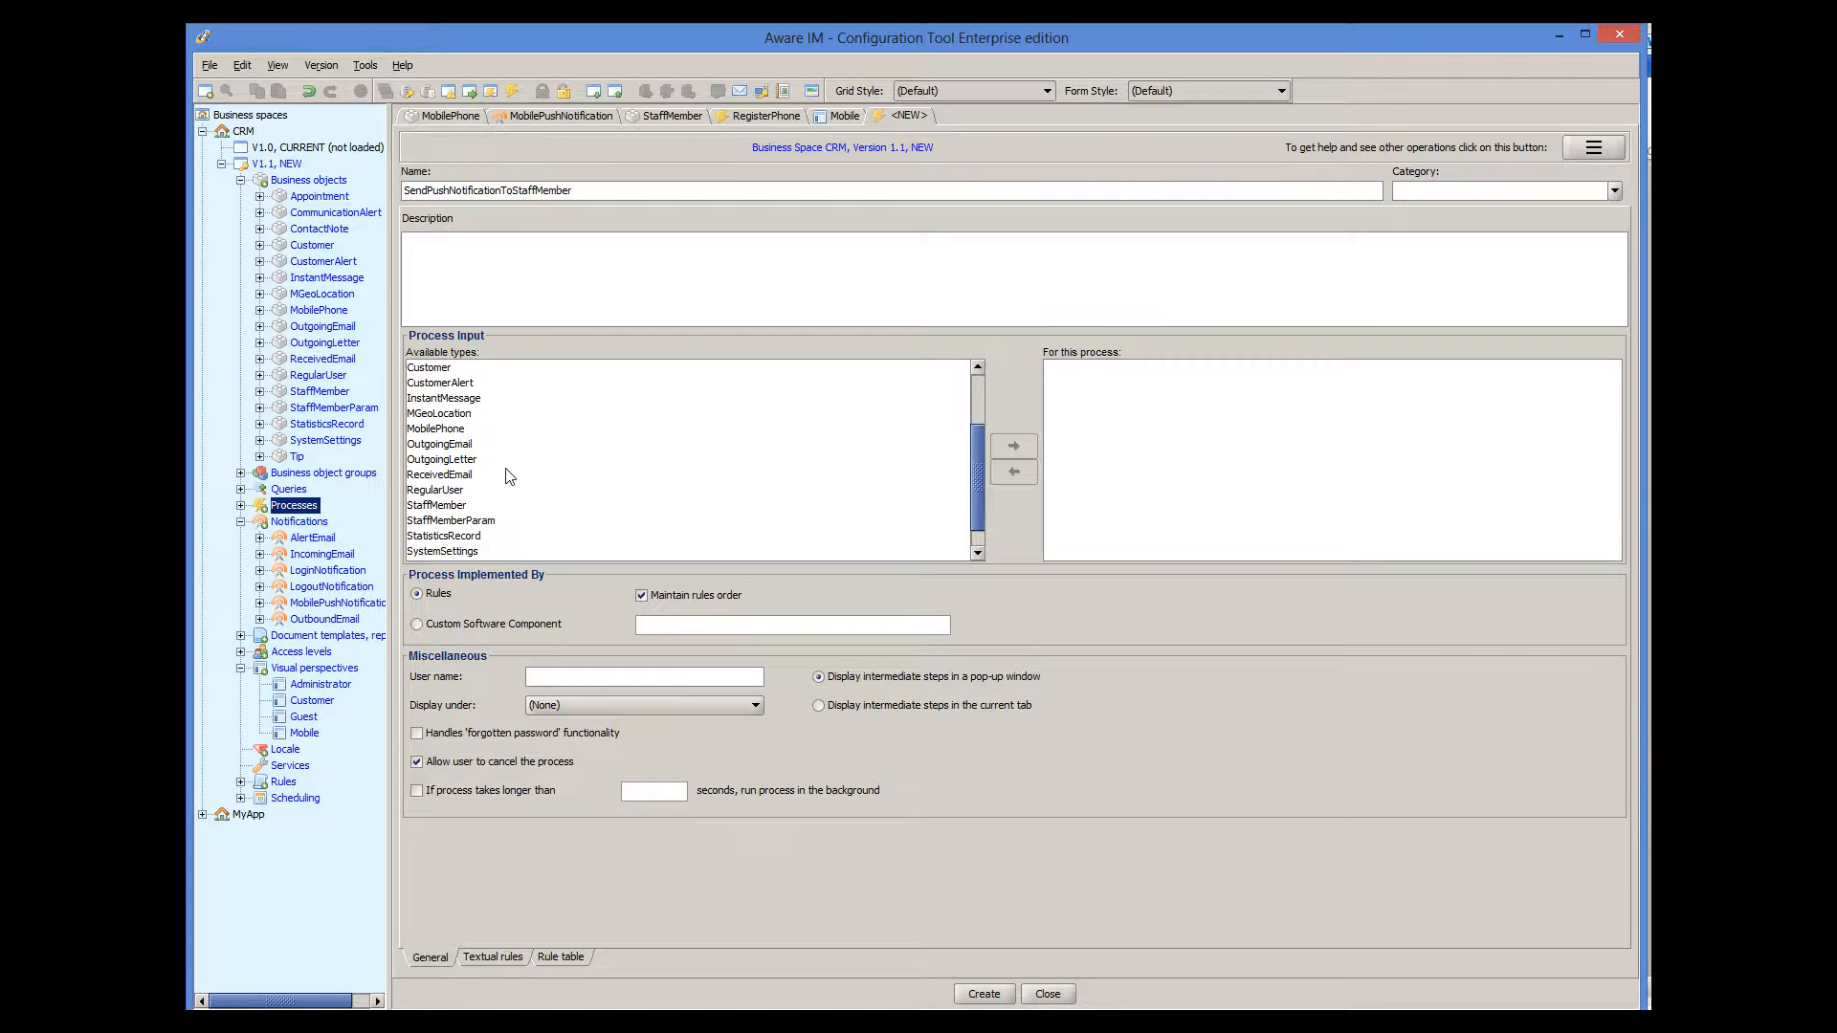
pyautogui.click(461, 506)
pyautogui.click(1015, 451)
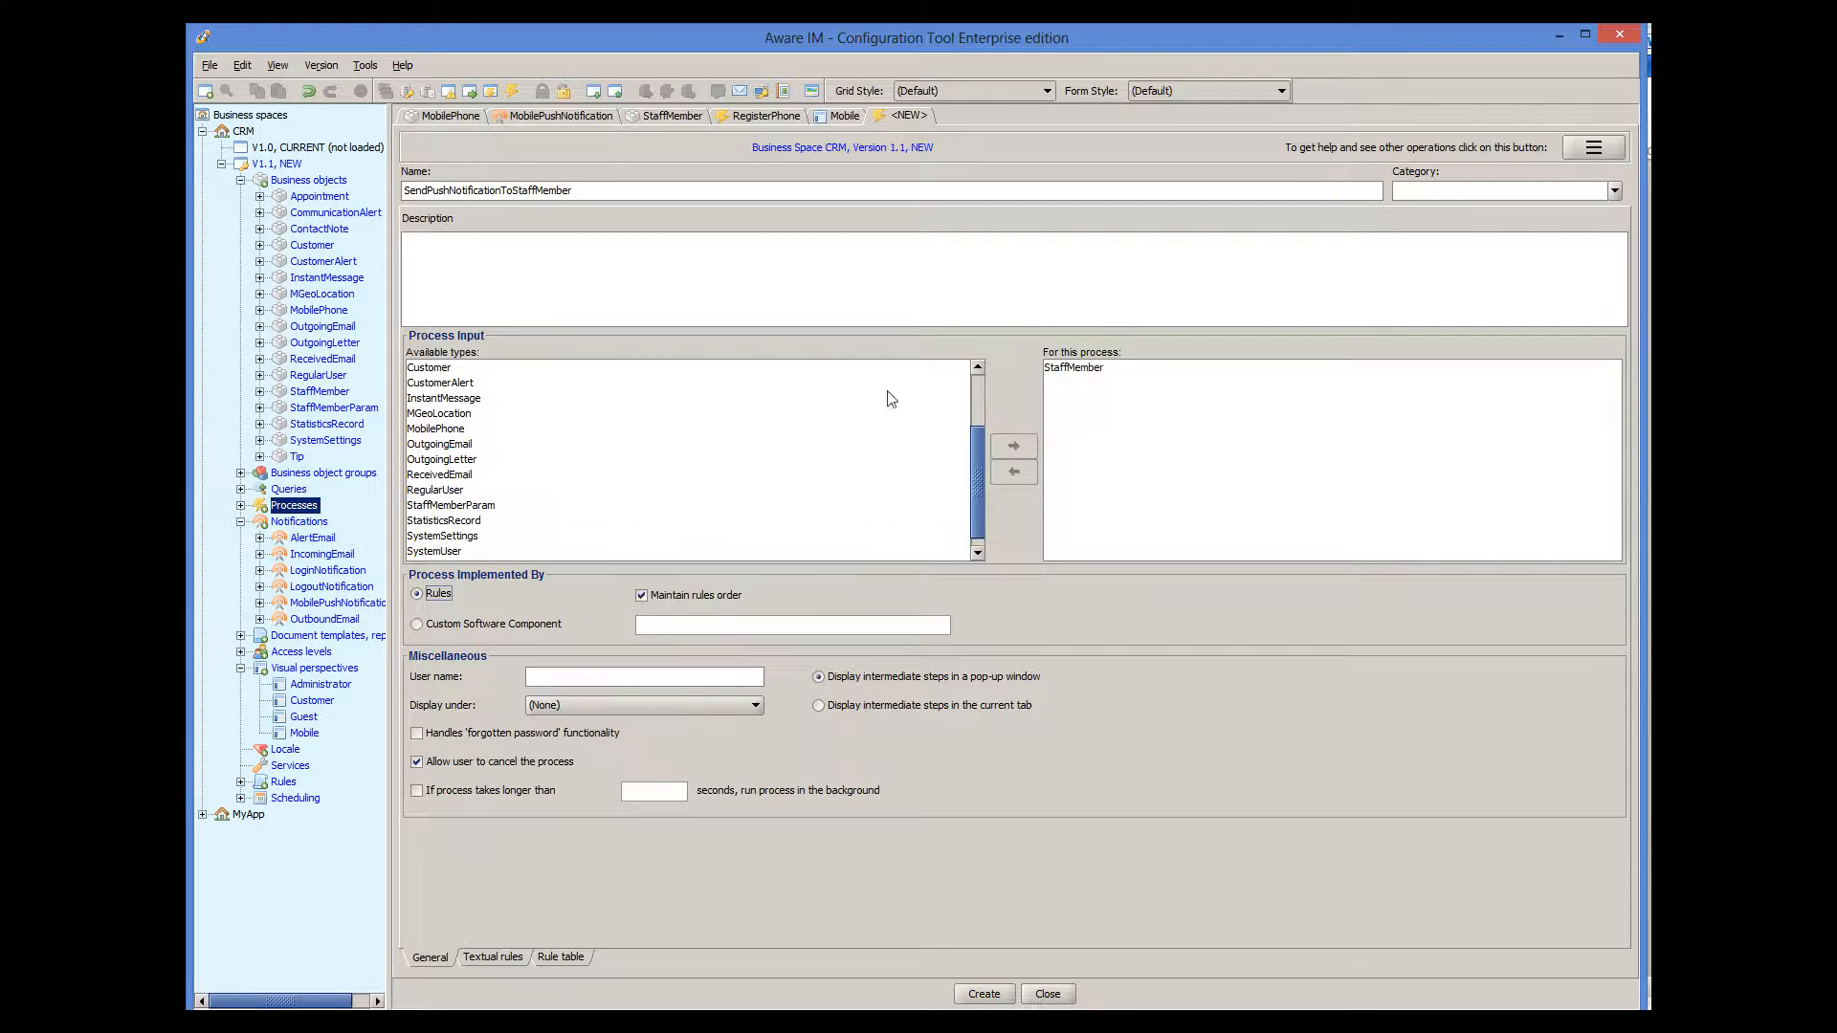
pyautogui.click(505, 957)
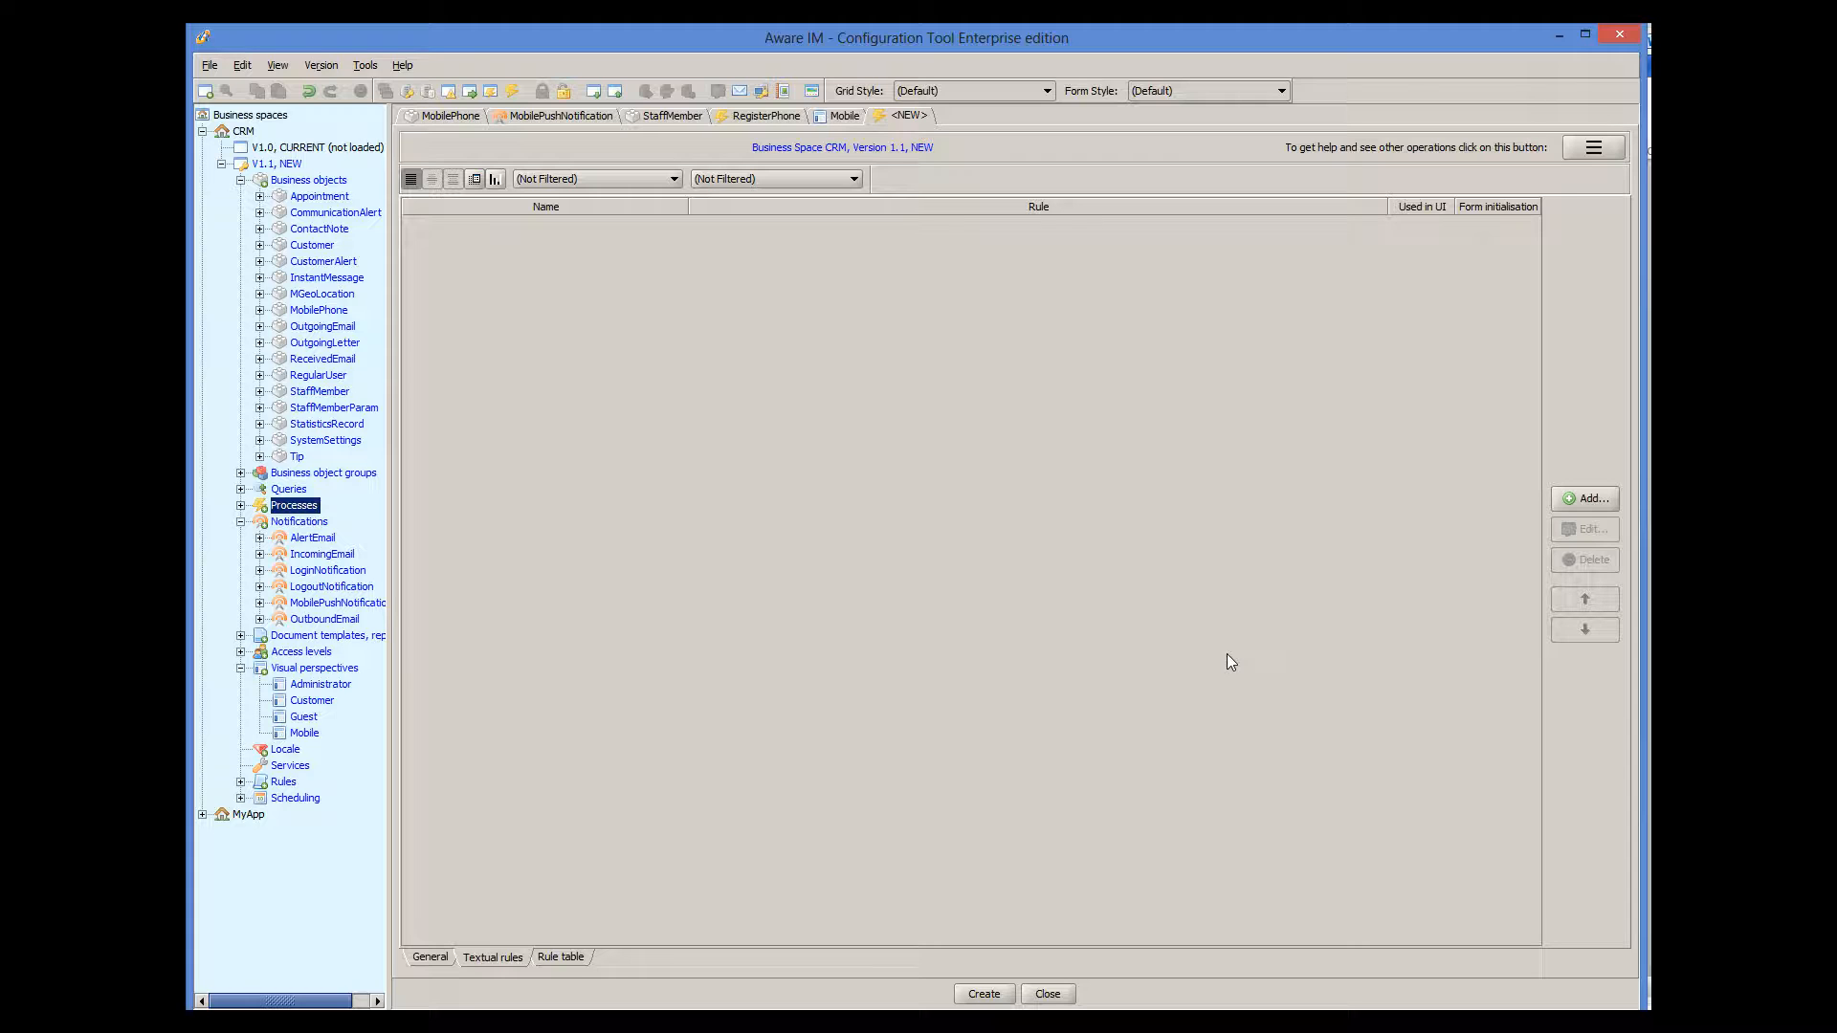
# Add rule 'Create push notification': CREATE MobilePushNotification WITH Title='Test', Body='You need to go to a meeting'.
pyautogui.click(1571, 501)
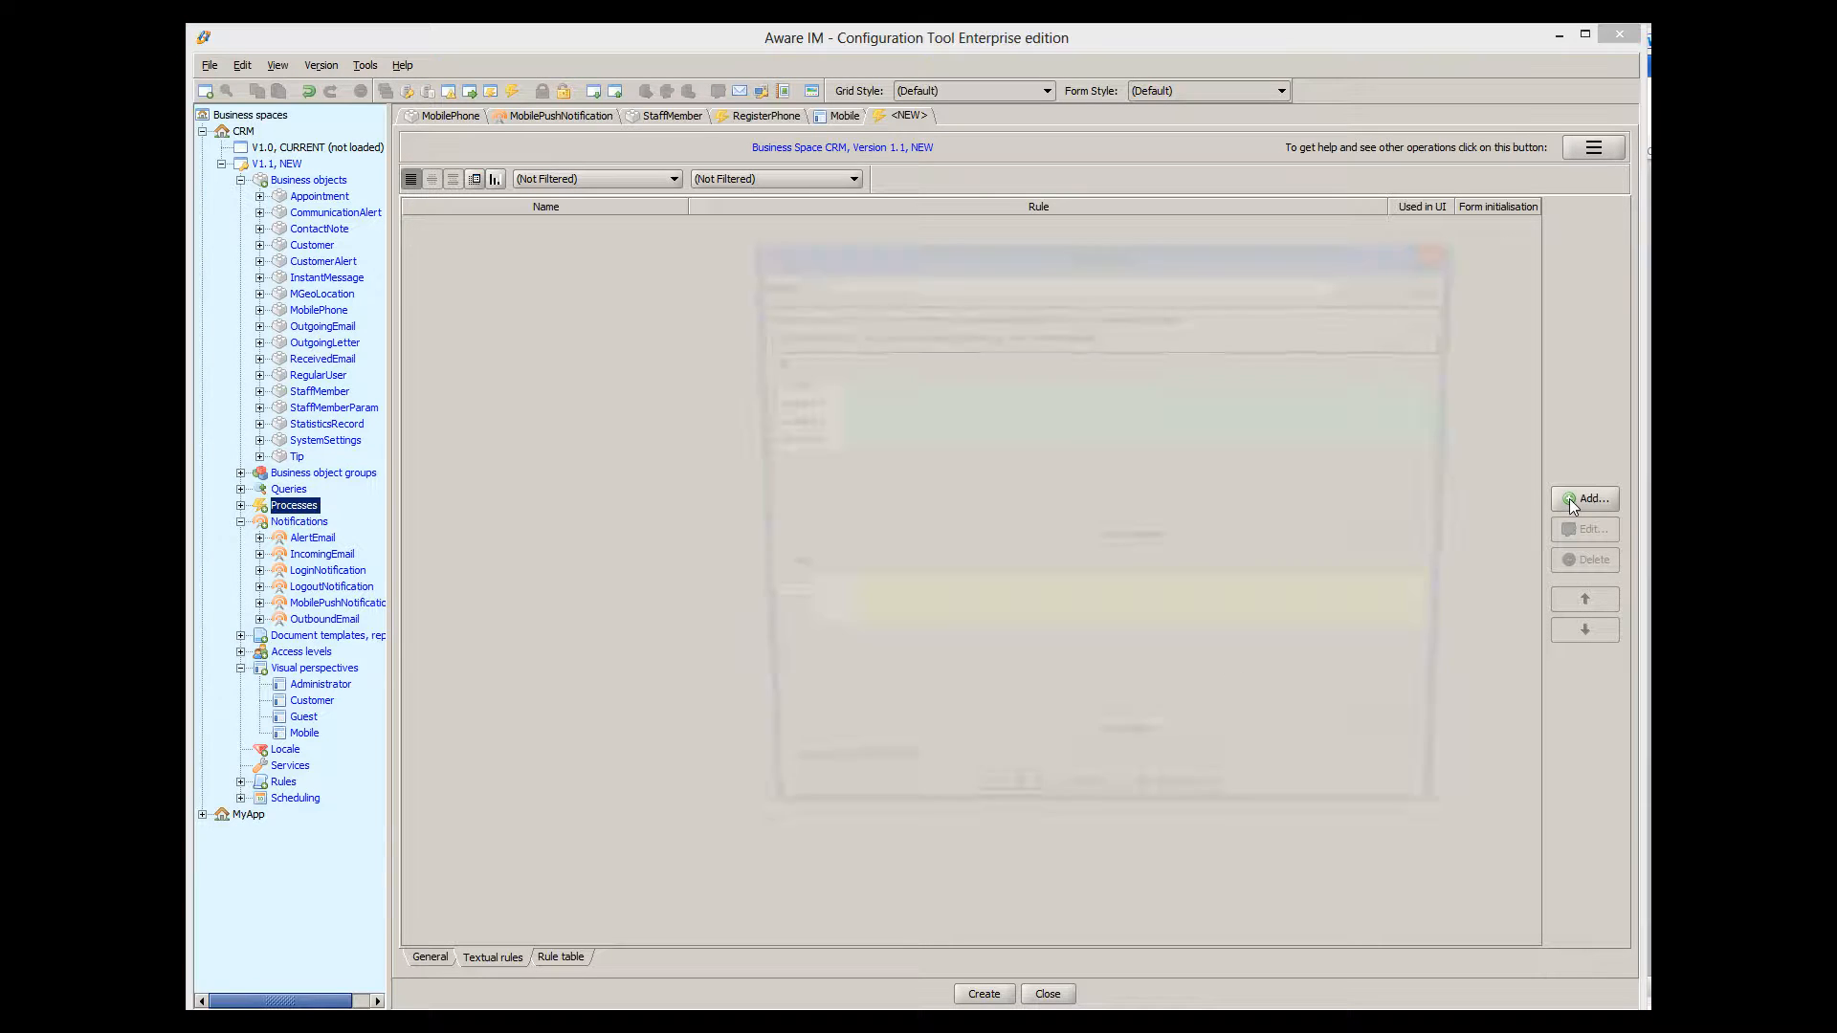
pyautogui.write('Create push notification')
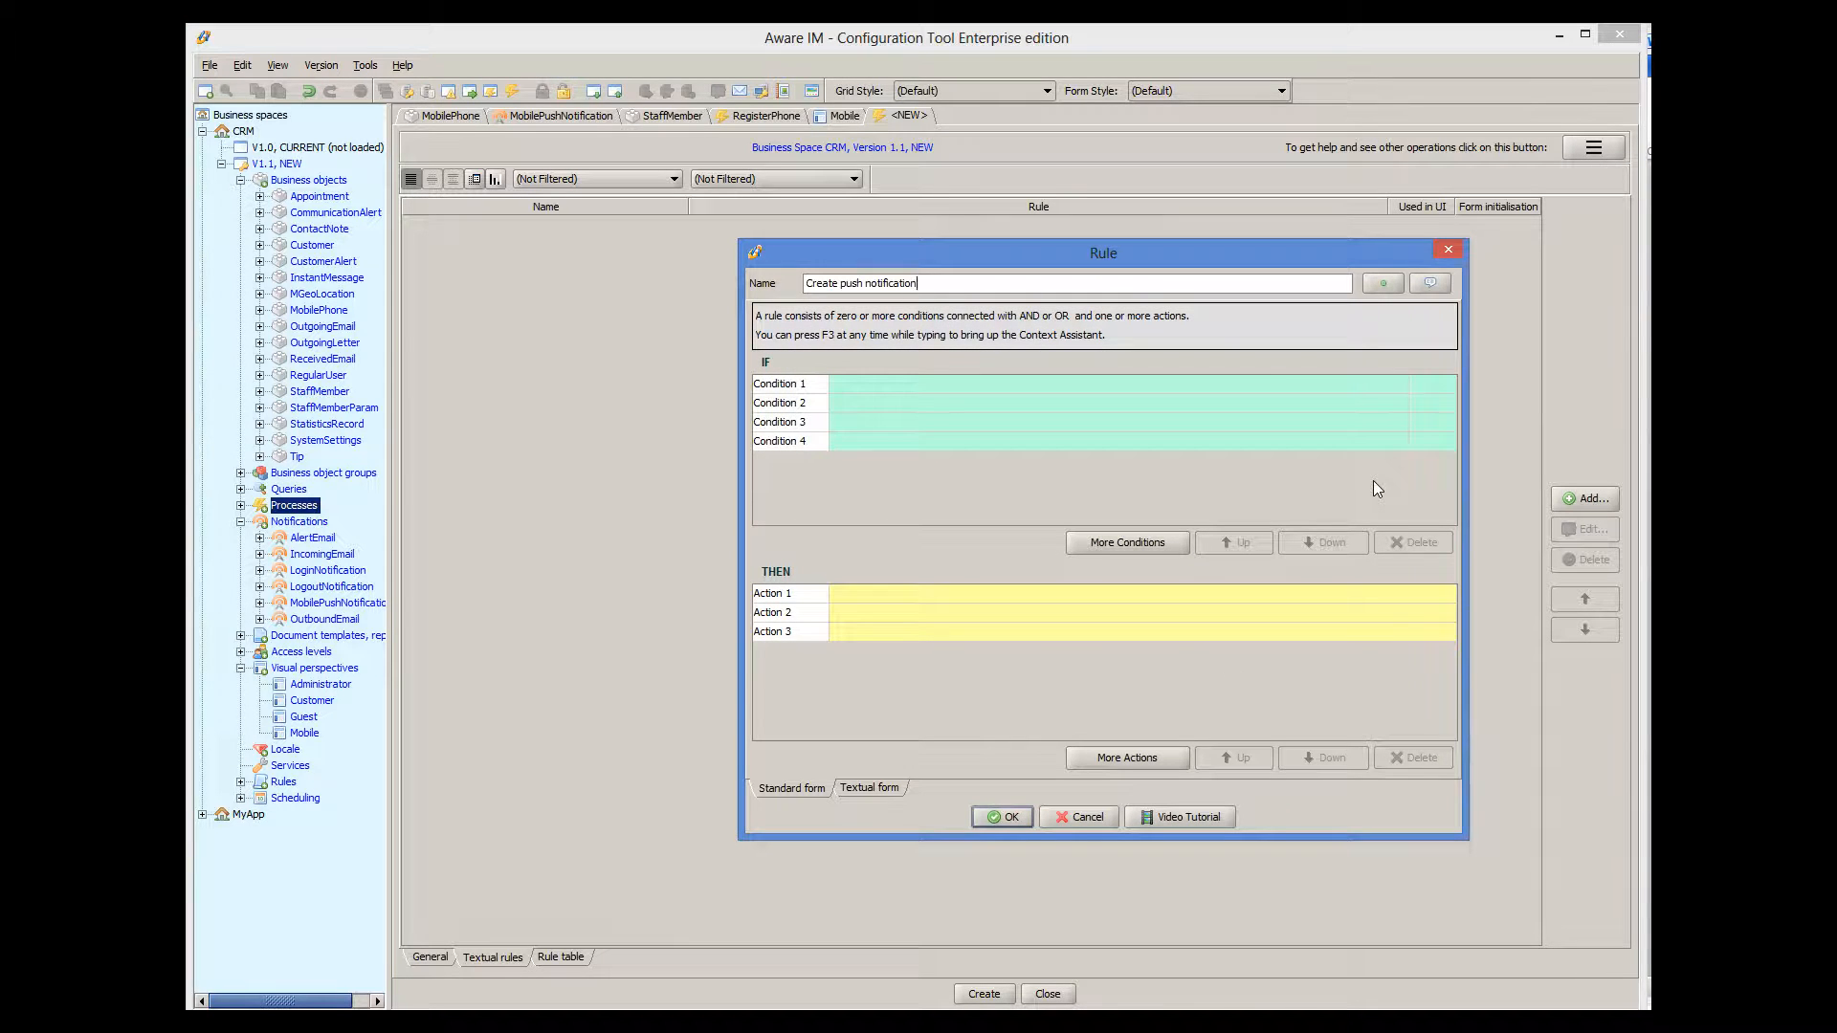
pyautogui.click(871, 595)
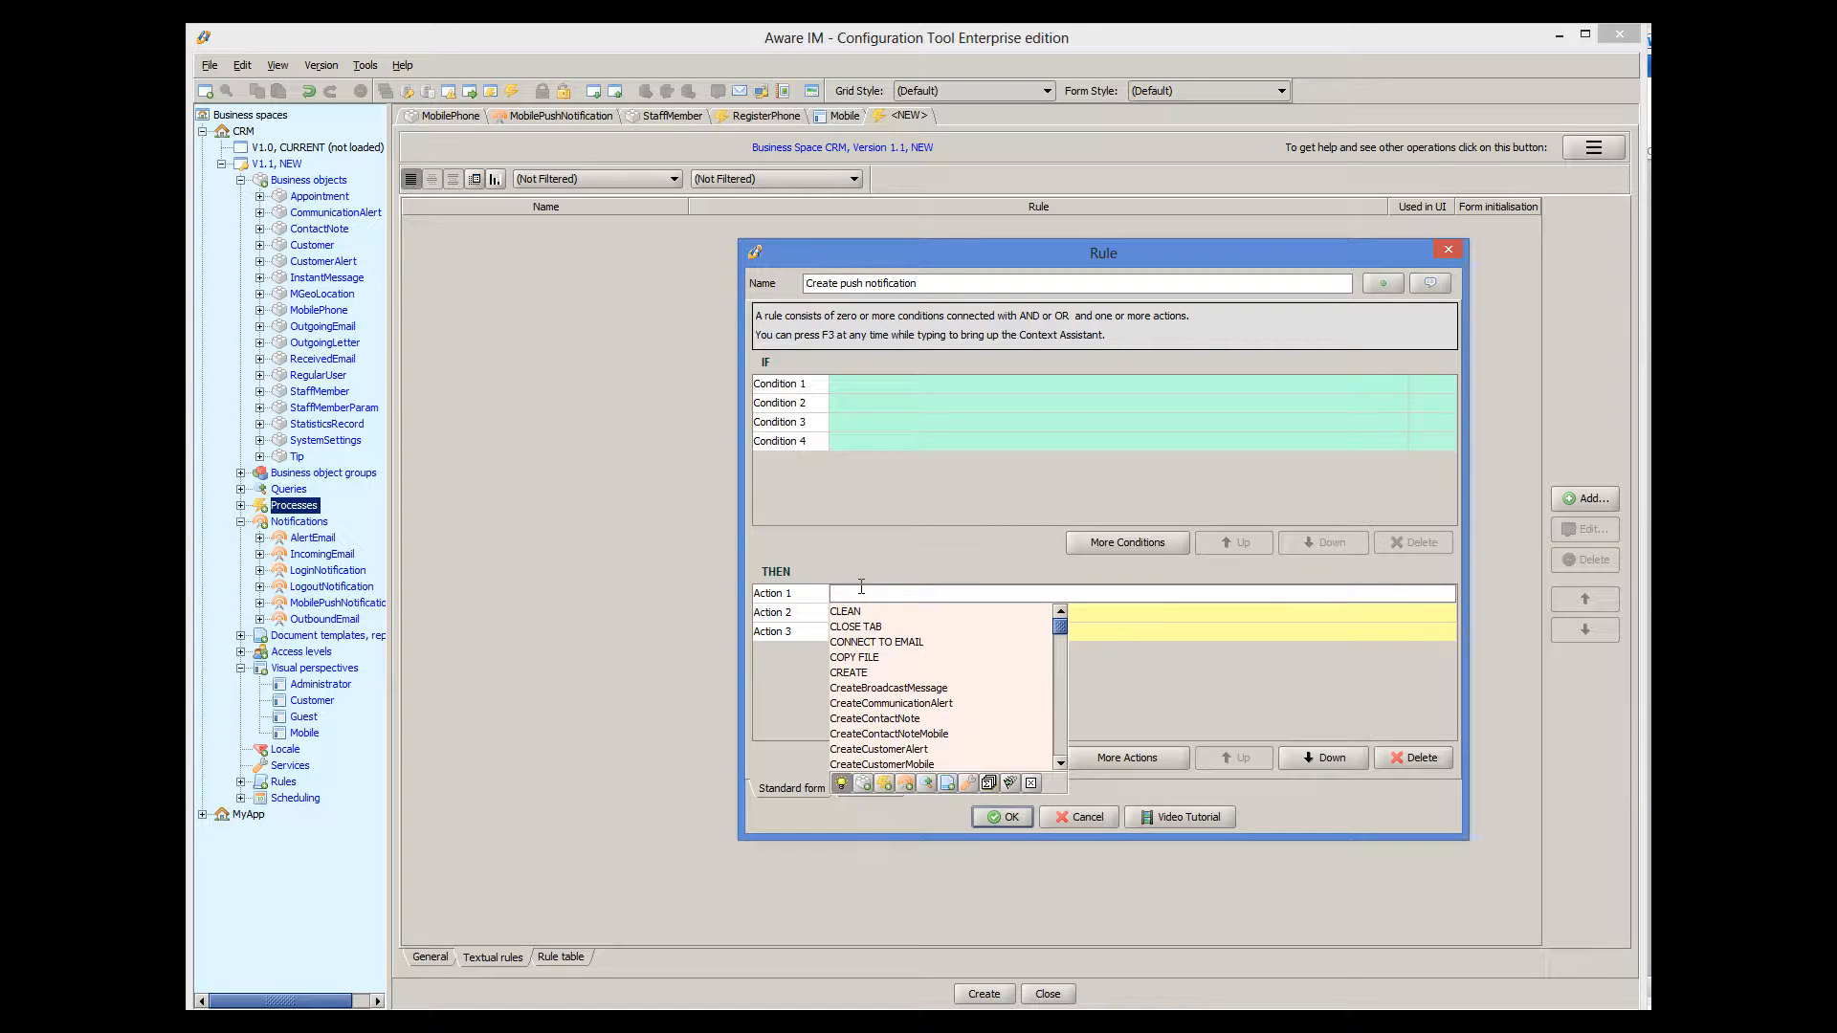
pyautogui.write('CREATE M')
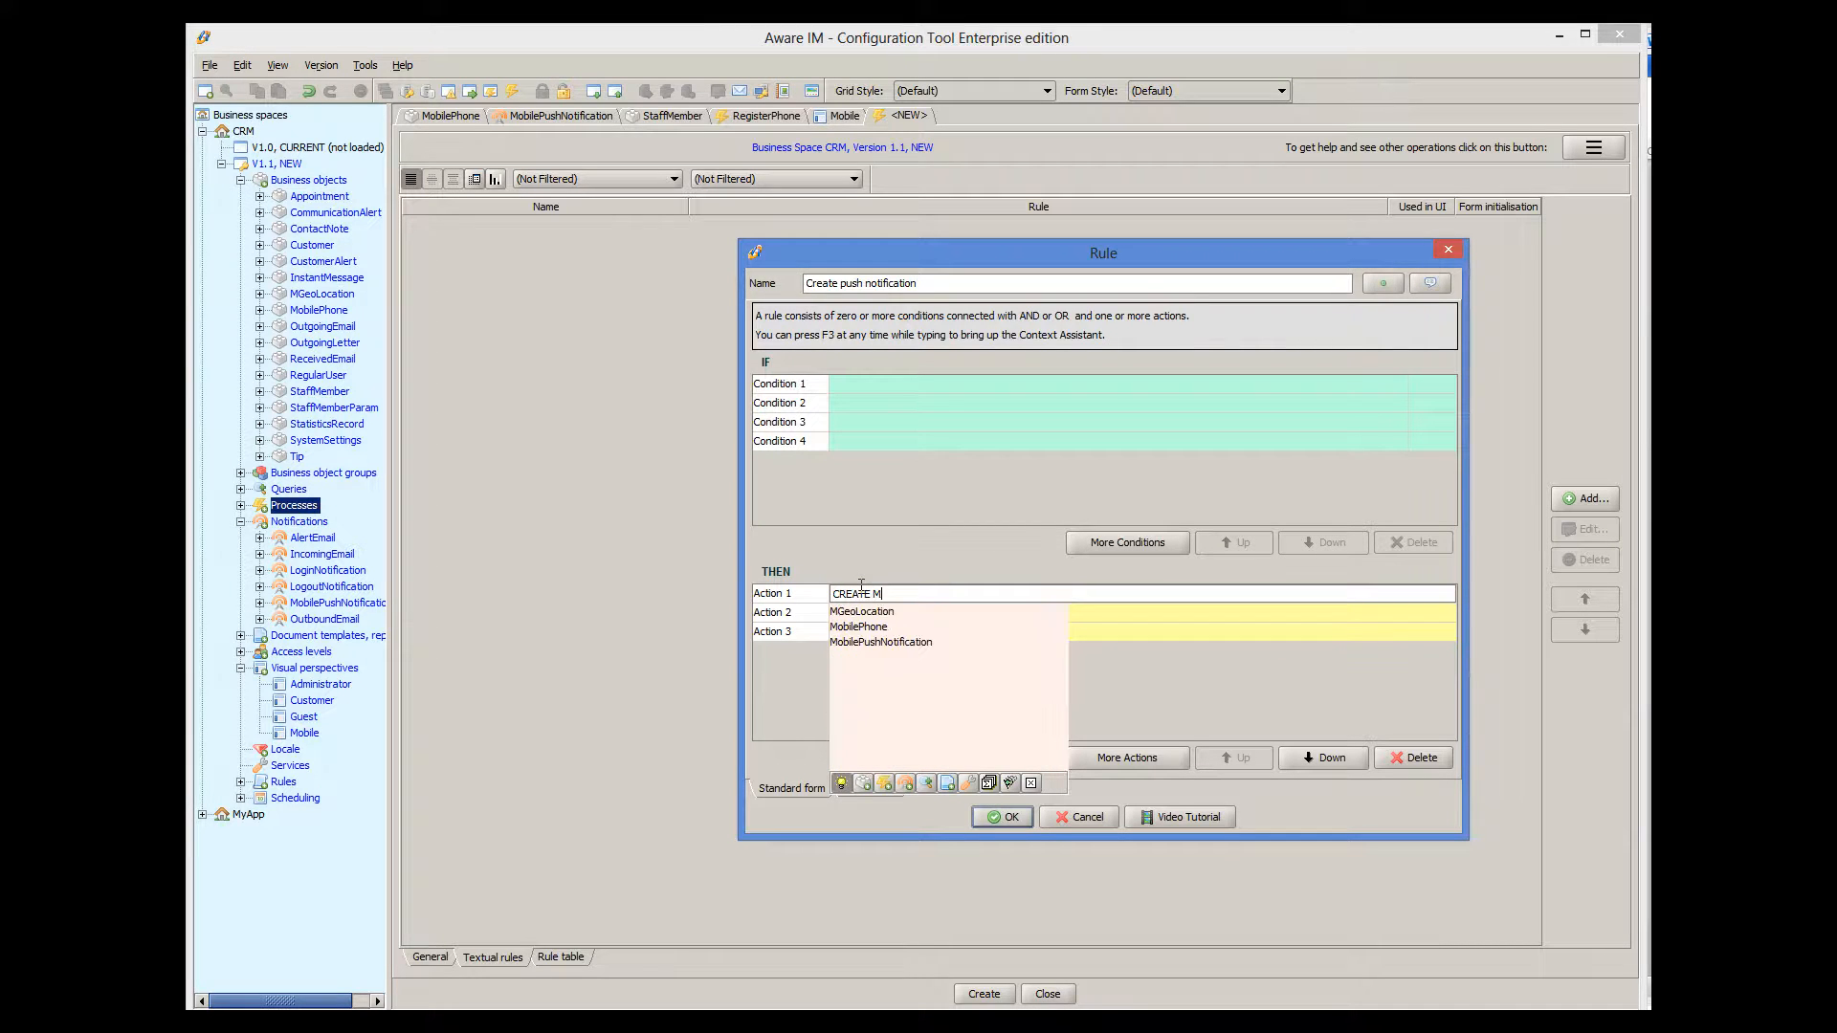
pyautogui.doubleClick(911, 644)
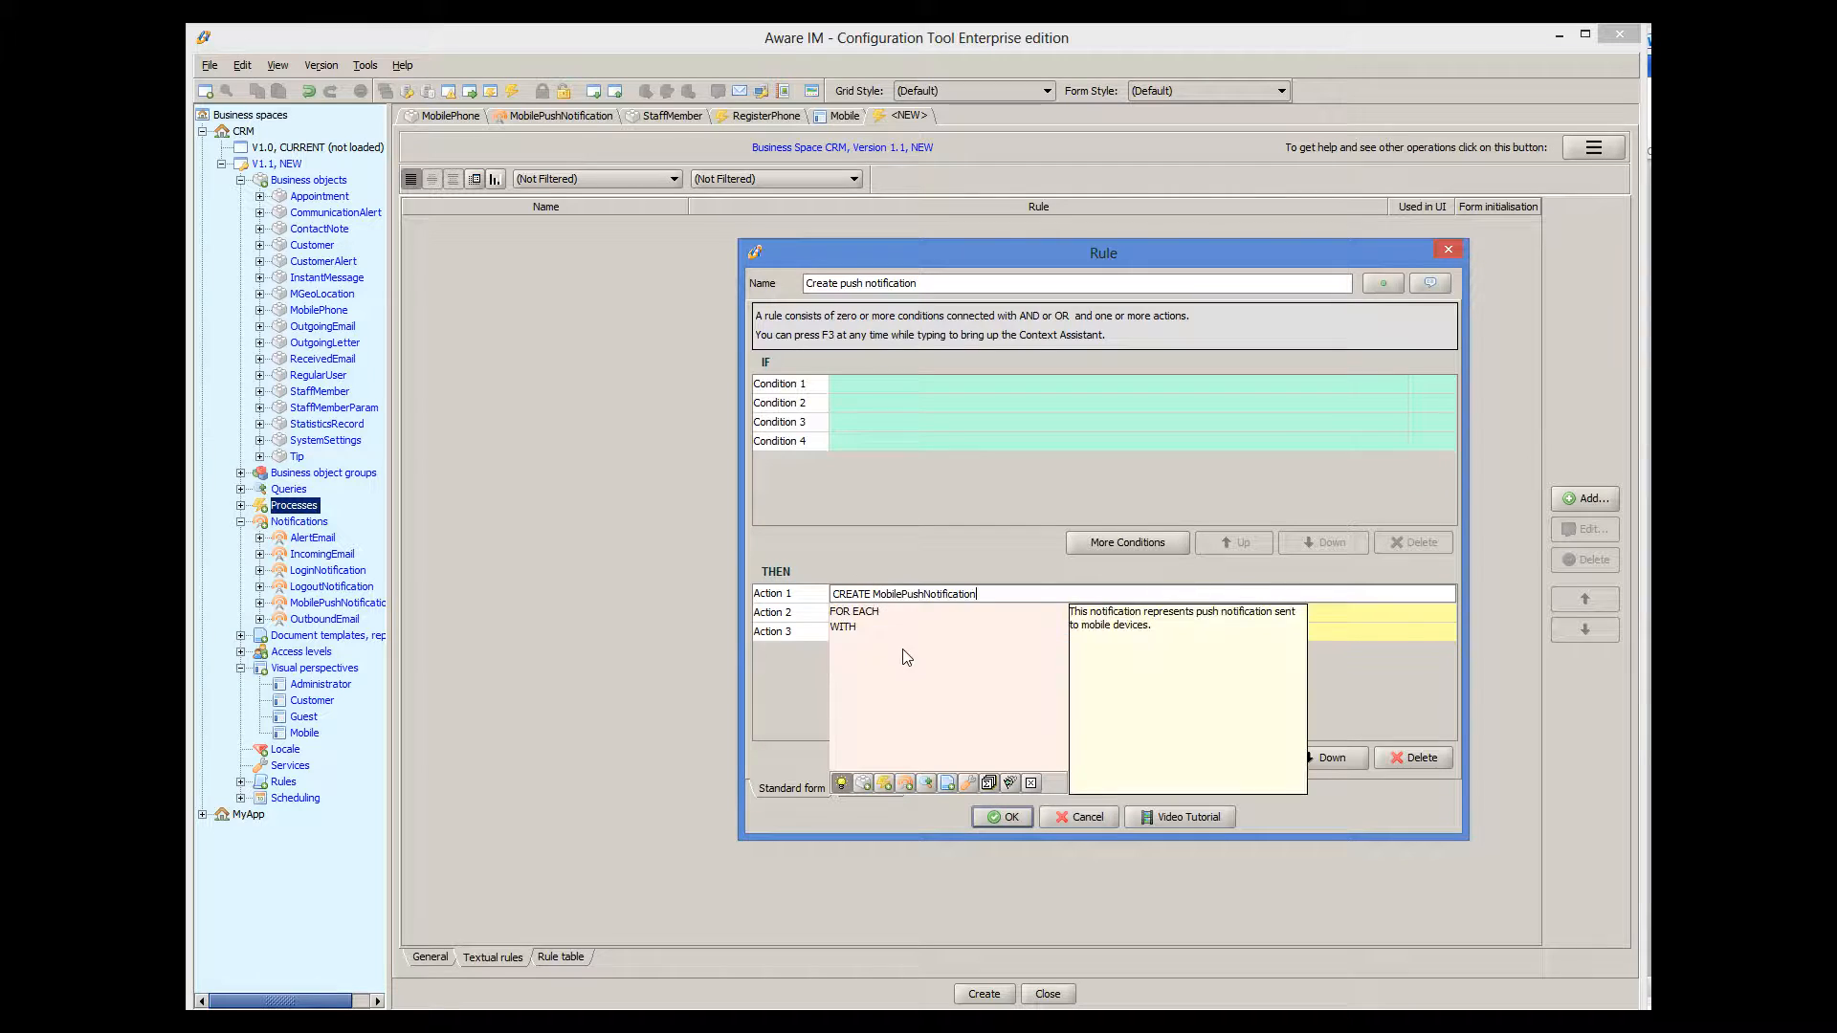
pyautogui.doubleClick(858, 628)
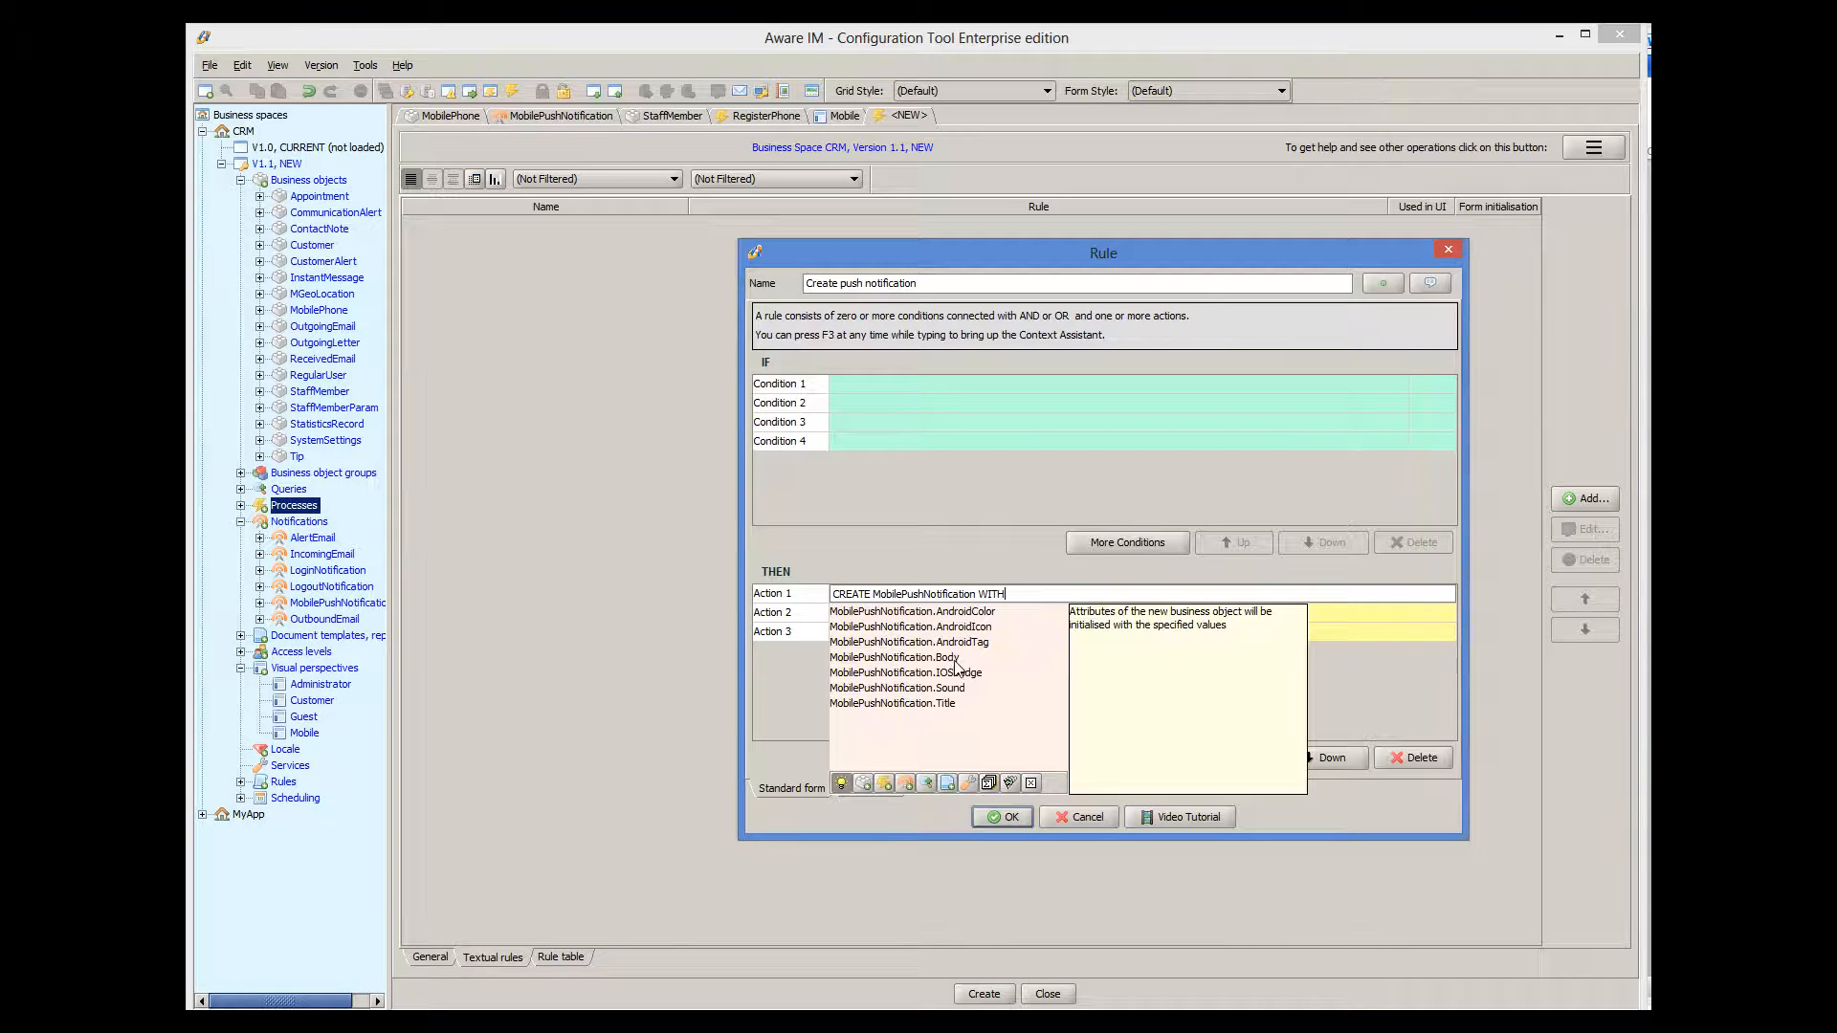
pyautogui.click(939, 705)
pyautogui.doubleClick(938, 705)
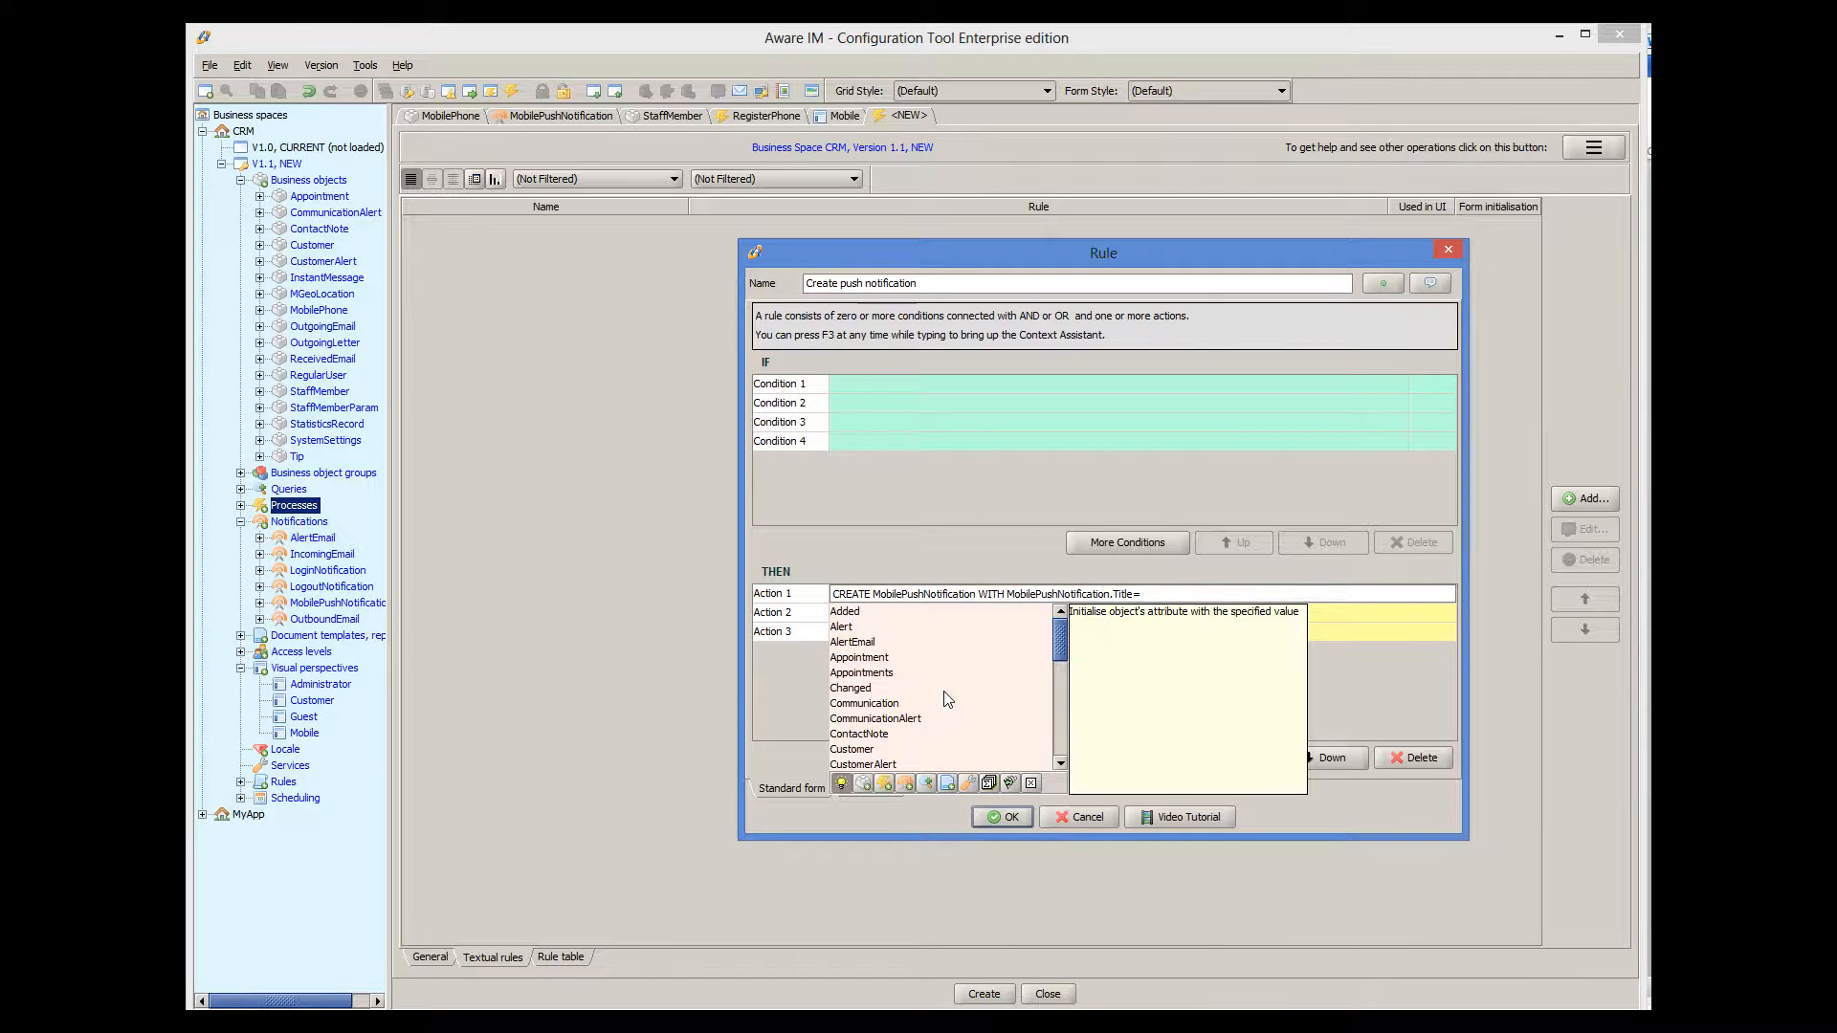
pyautogui.write("'Test")
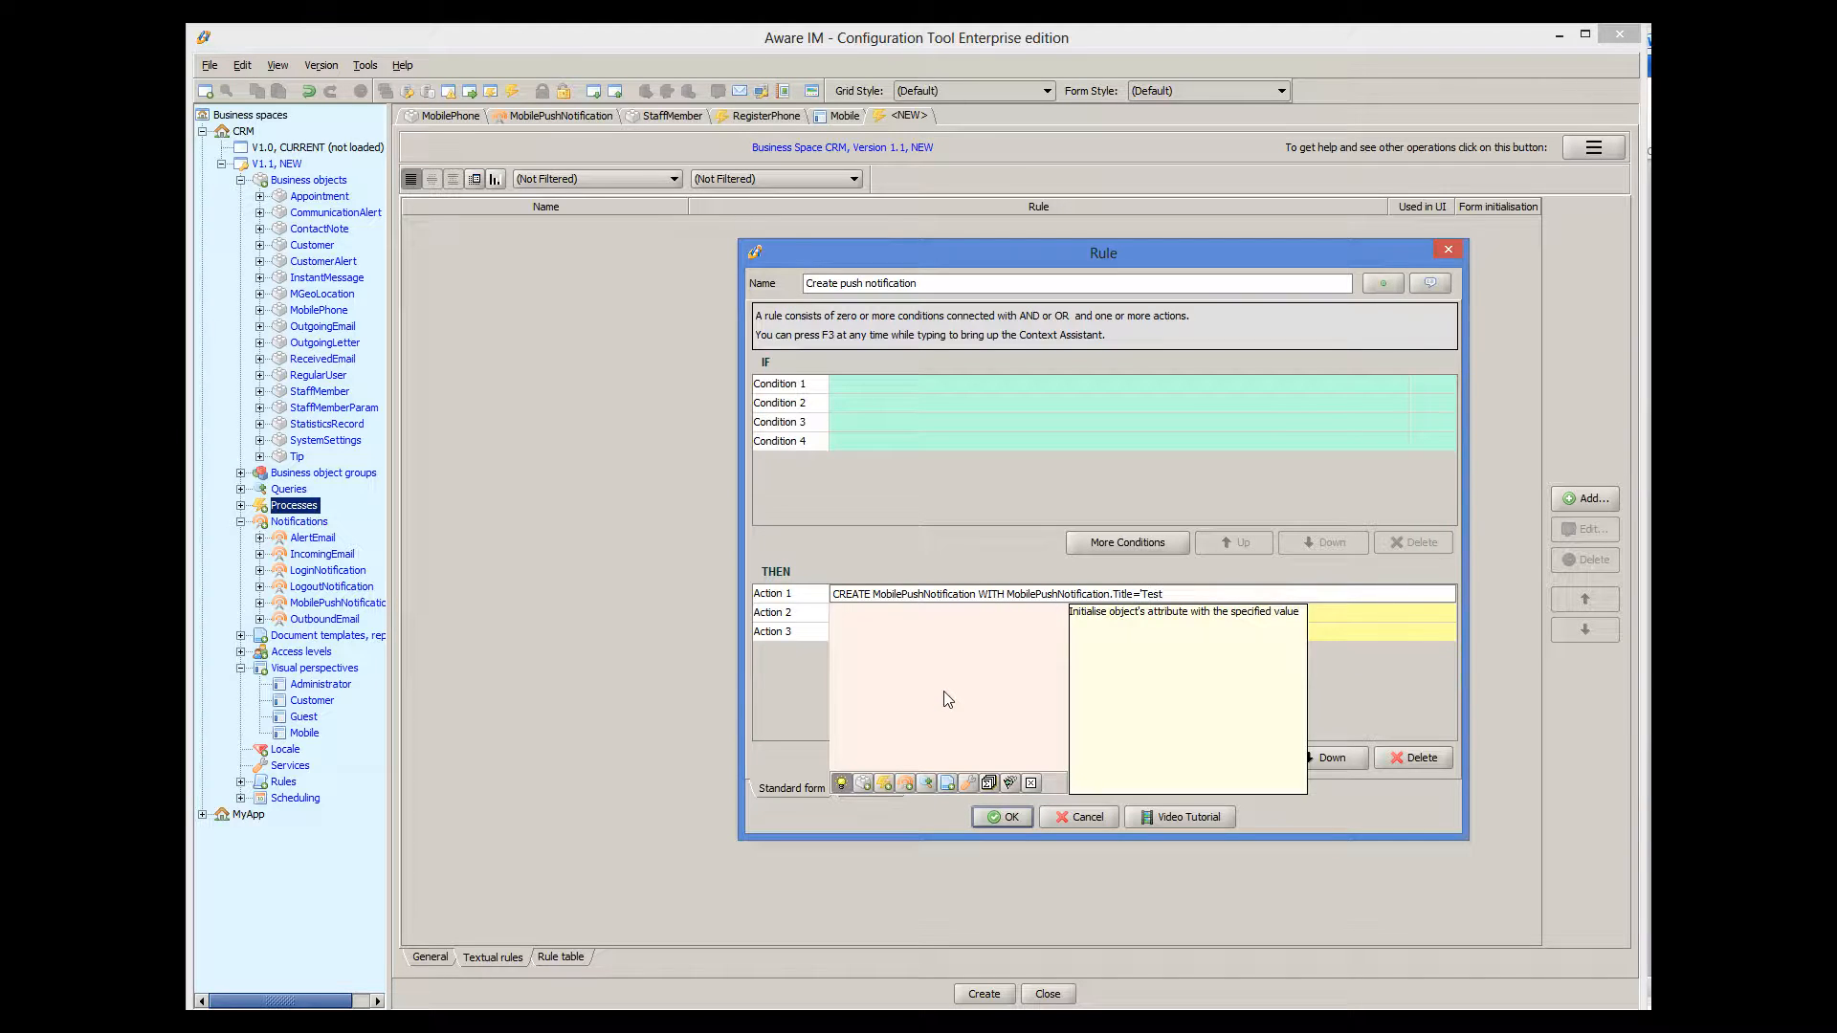
pyautogui.write("',")
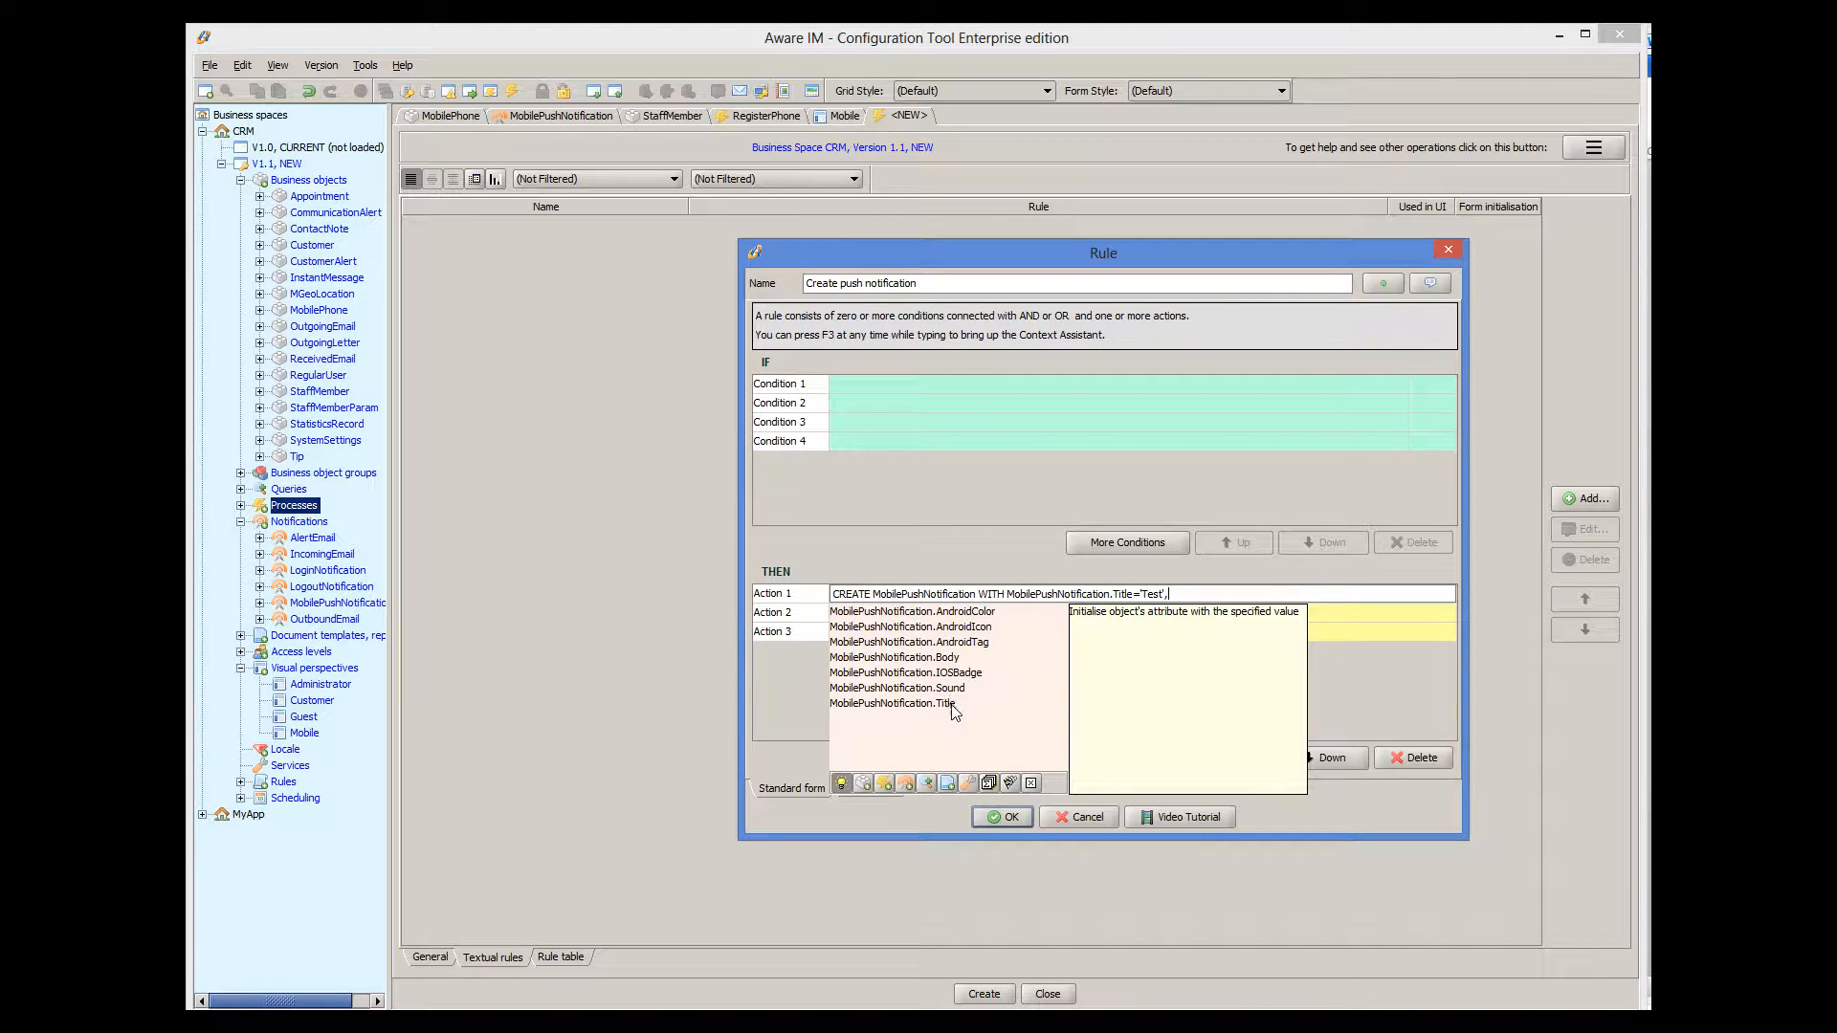
pyautogui.click(950, 658)
pyautogui.doubleClick(950, 658)
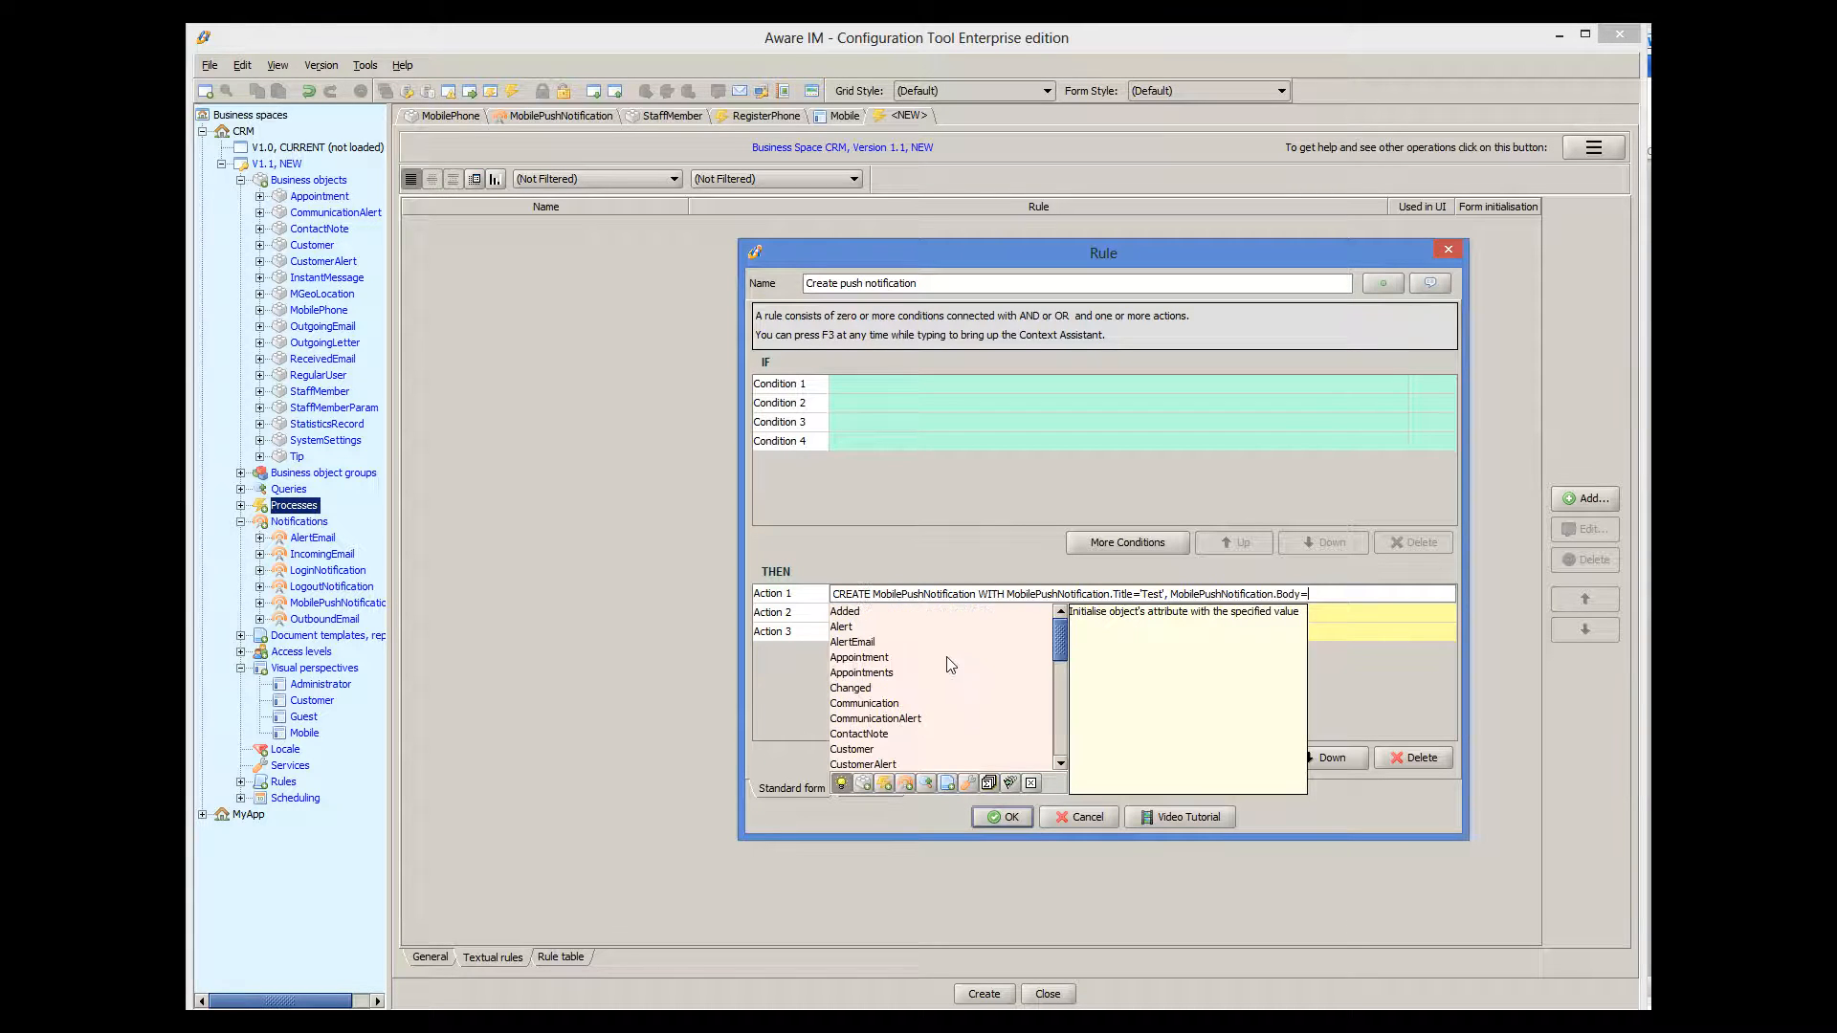
pyautogui.write("'")
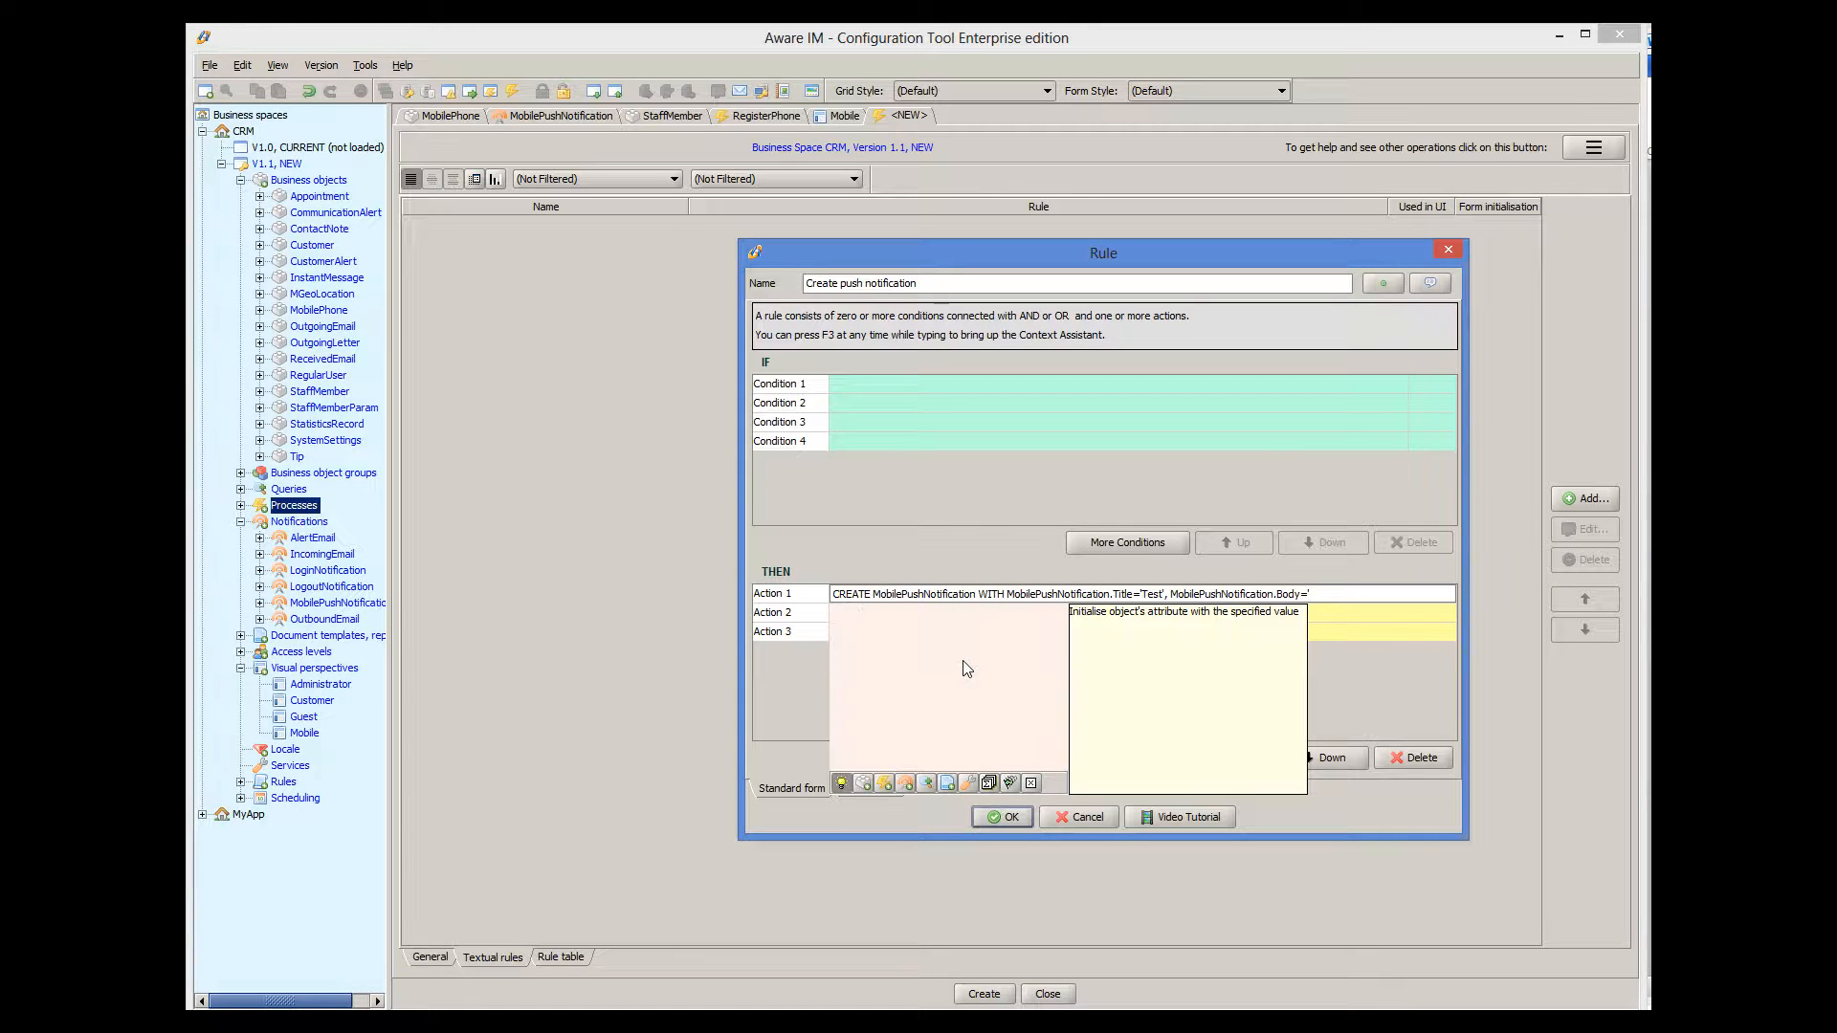
pyautogui.write("You need to go to a meeting'")
pyautogui.press('Return')
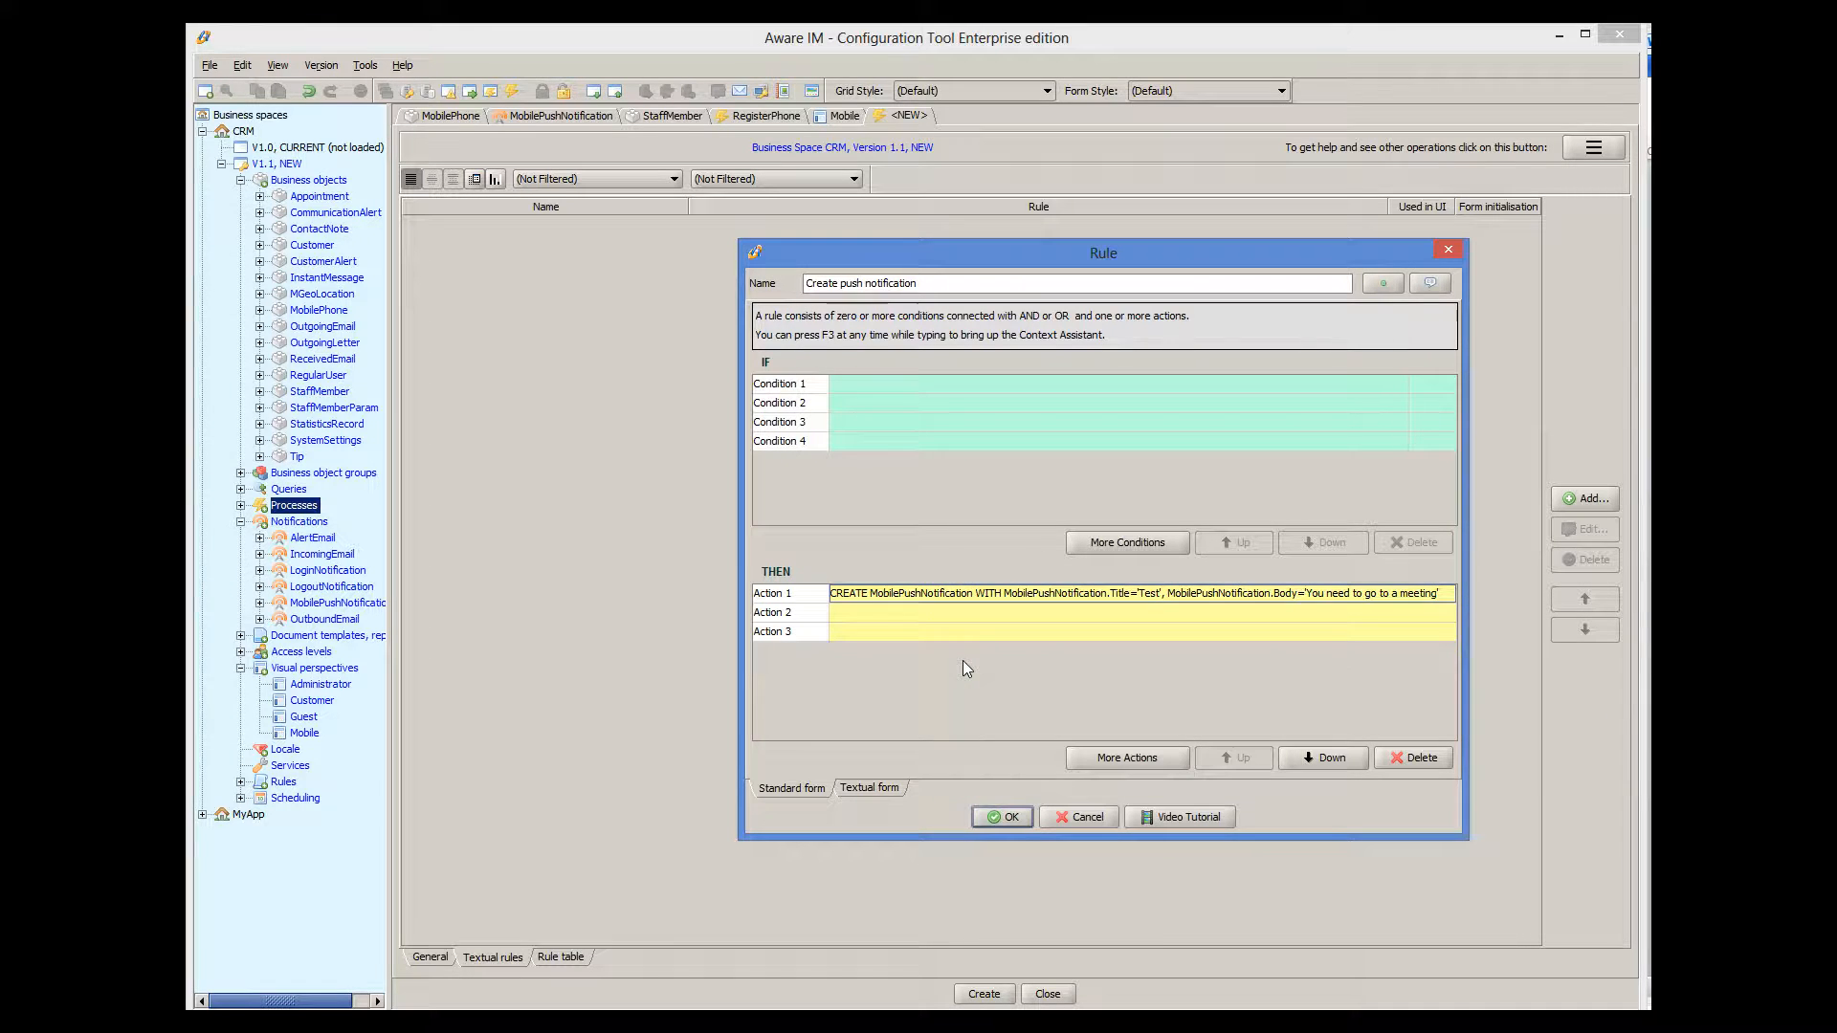
# Save the Create push notification rule and reopen it from the rules list.
pyautogui.click(1006, 817)
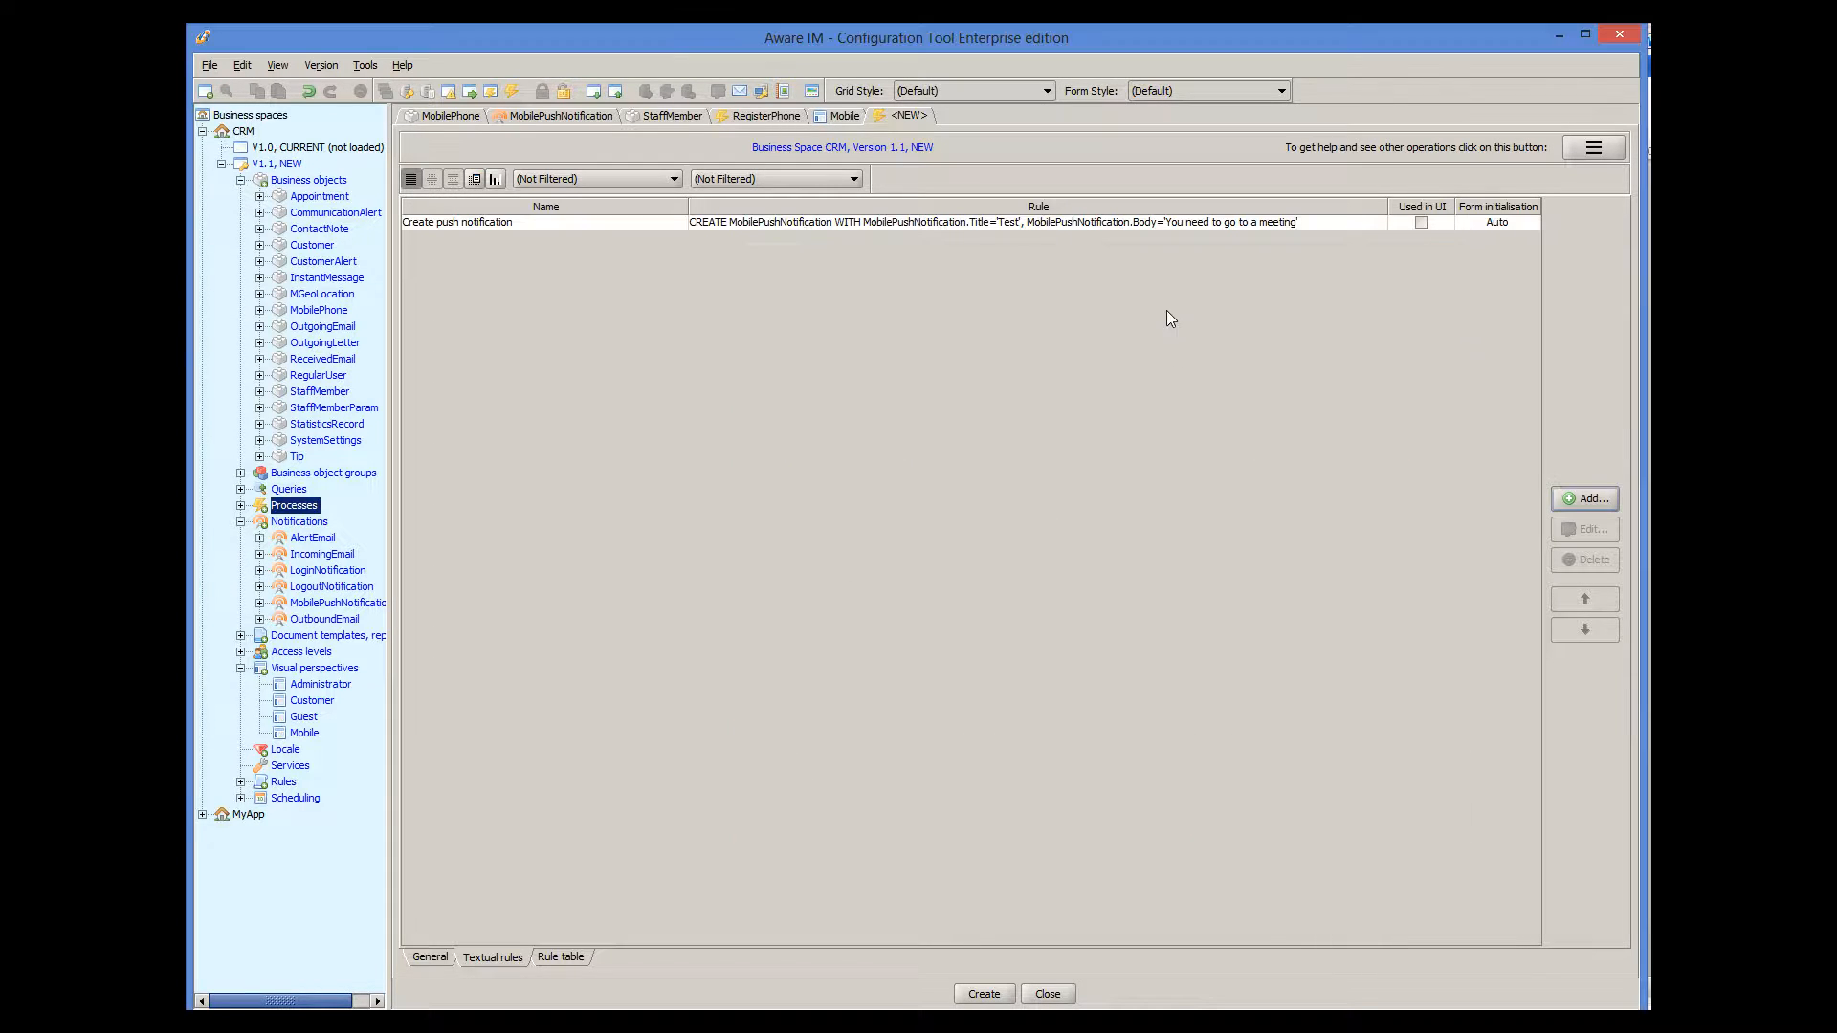
pyautogui.doubleClick(1163, 224)
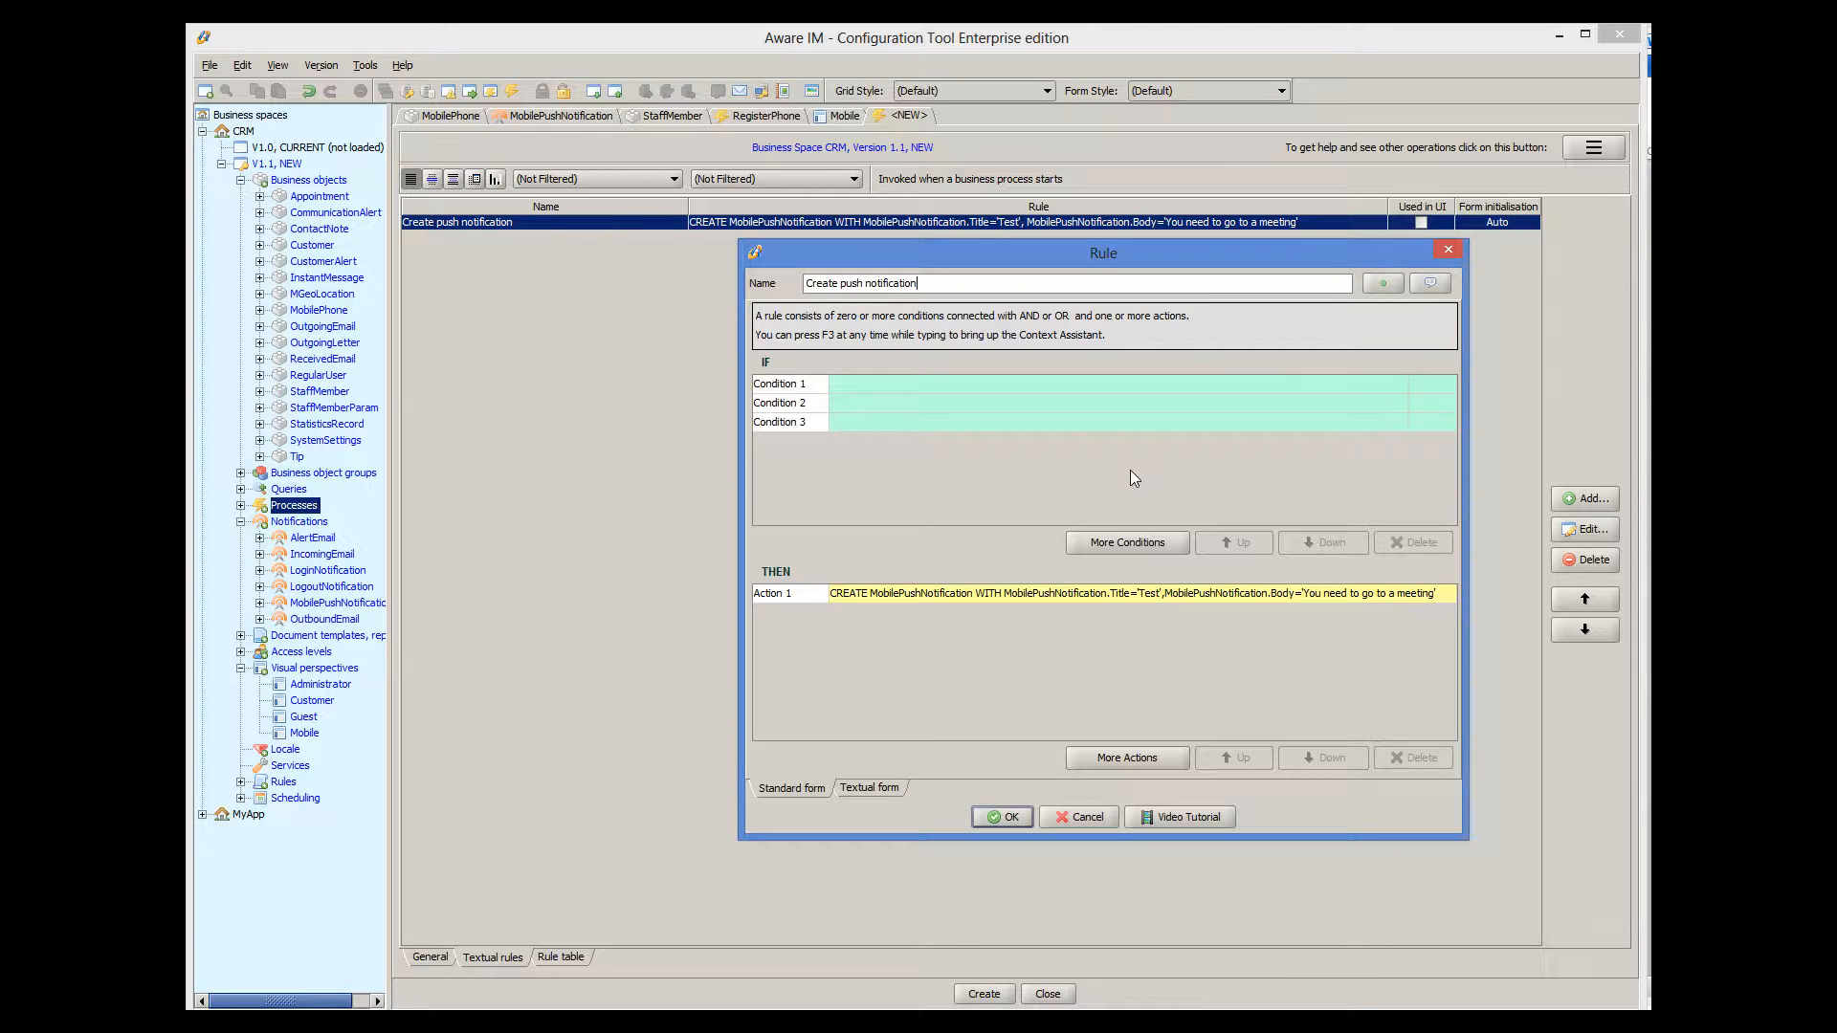
# Close the rule unchanged, review MobilePushNotification's attributes, and return to the <NEW> process tab.
pyautogui.click(1082, 816)
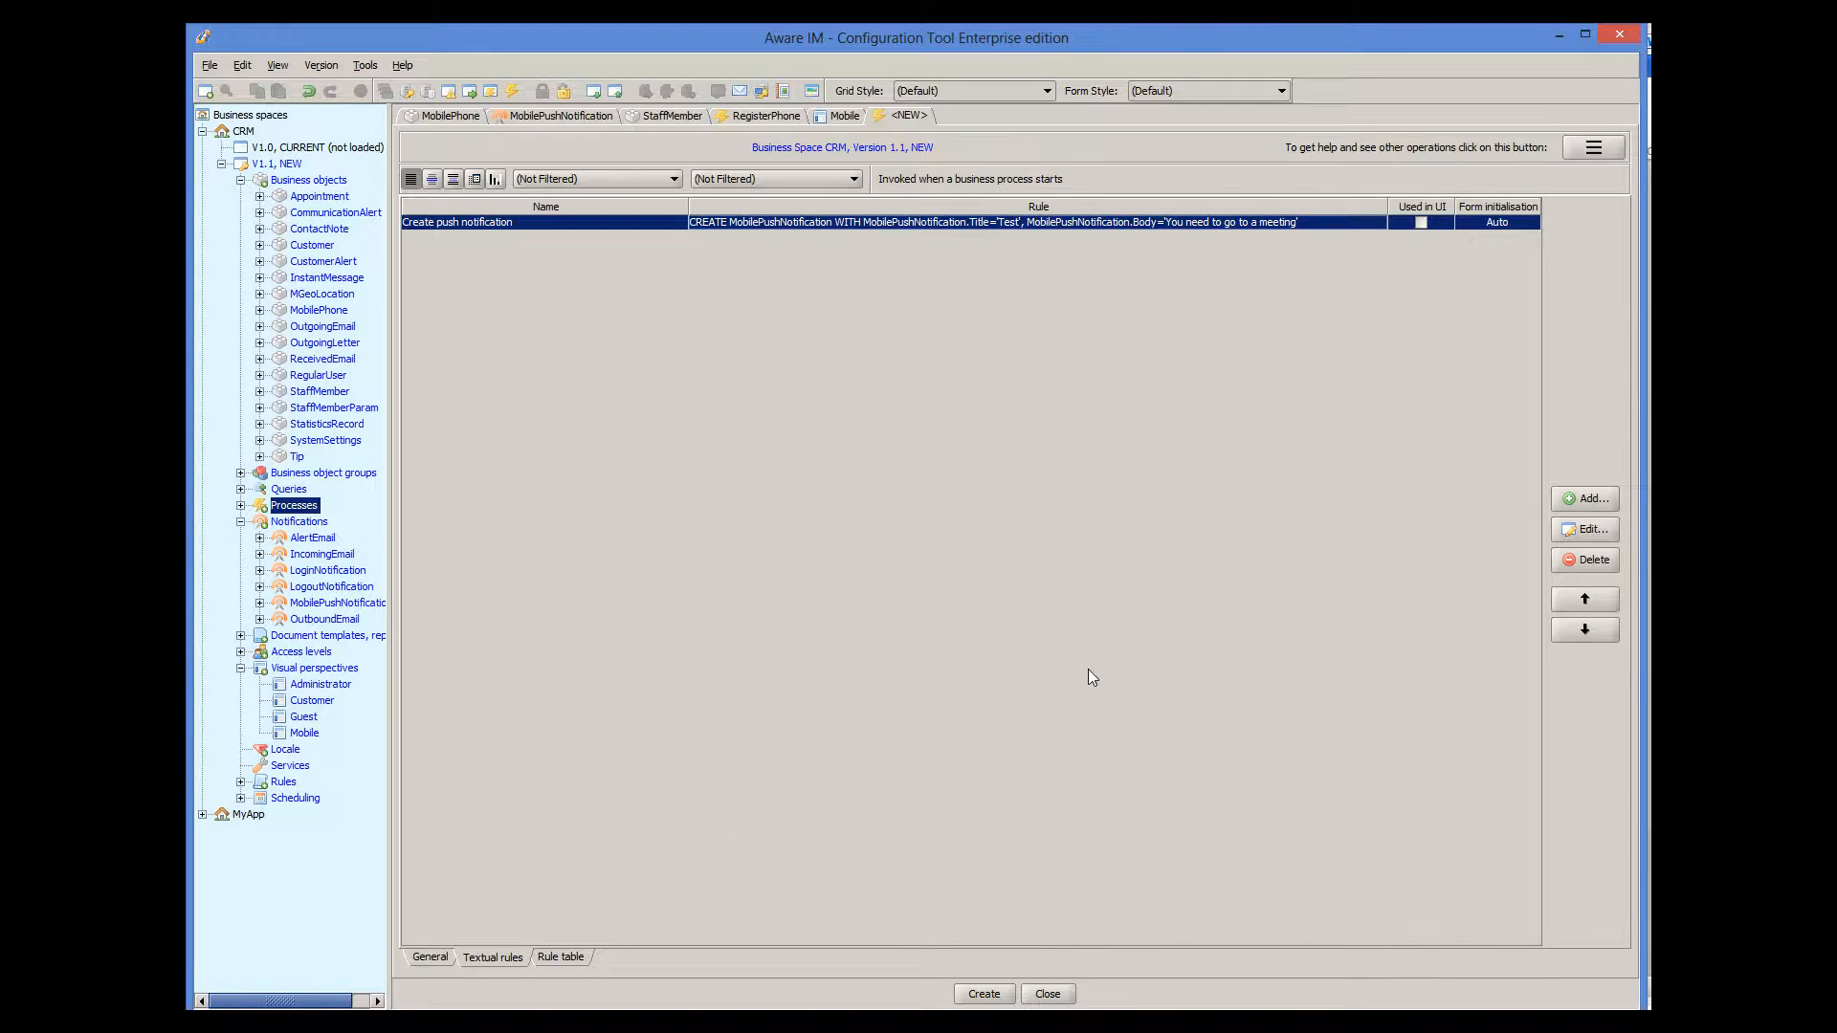
pyautogui.click(514, 111)
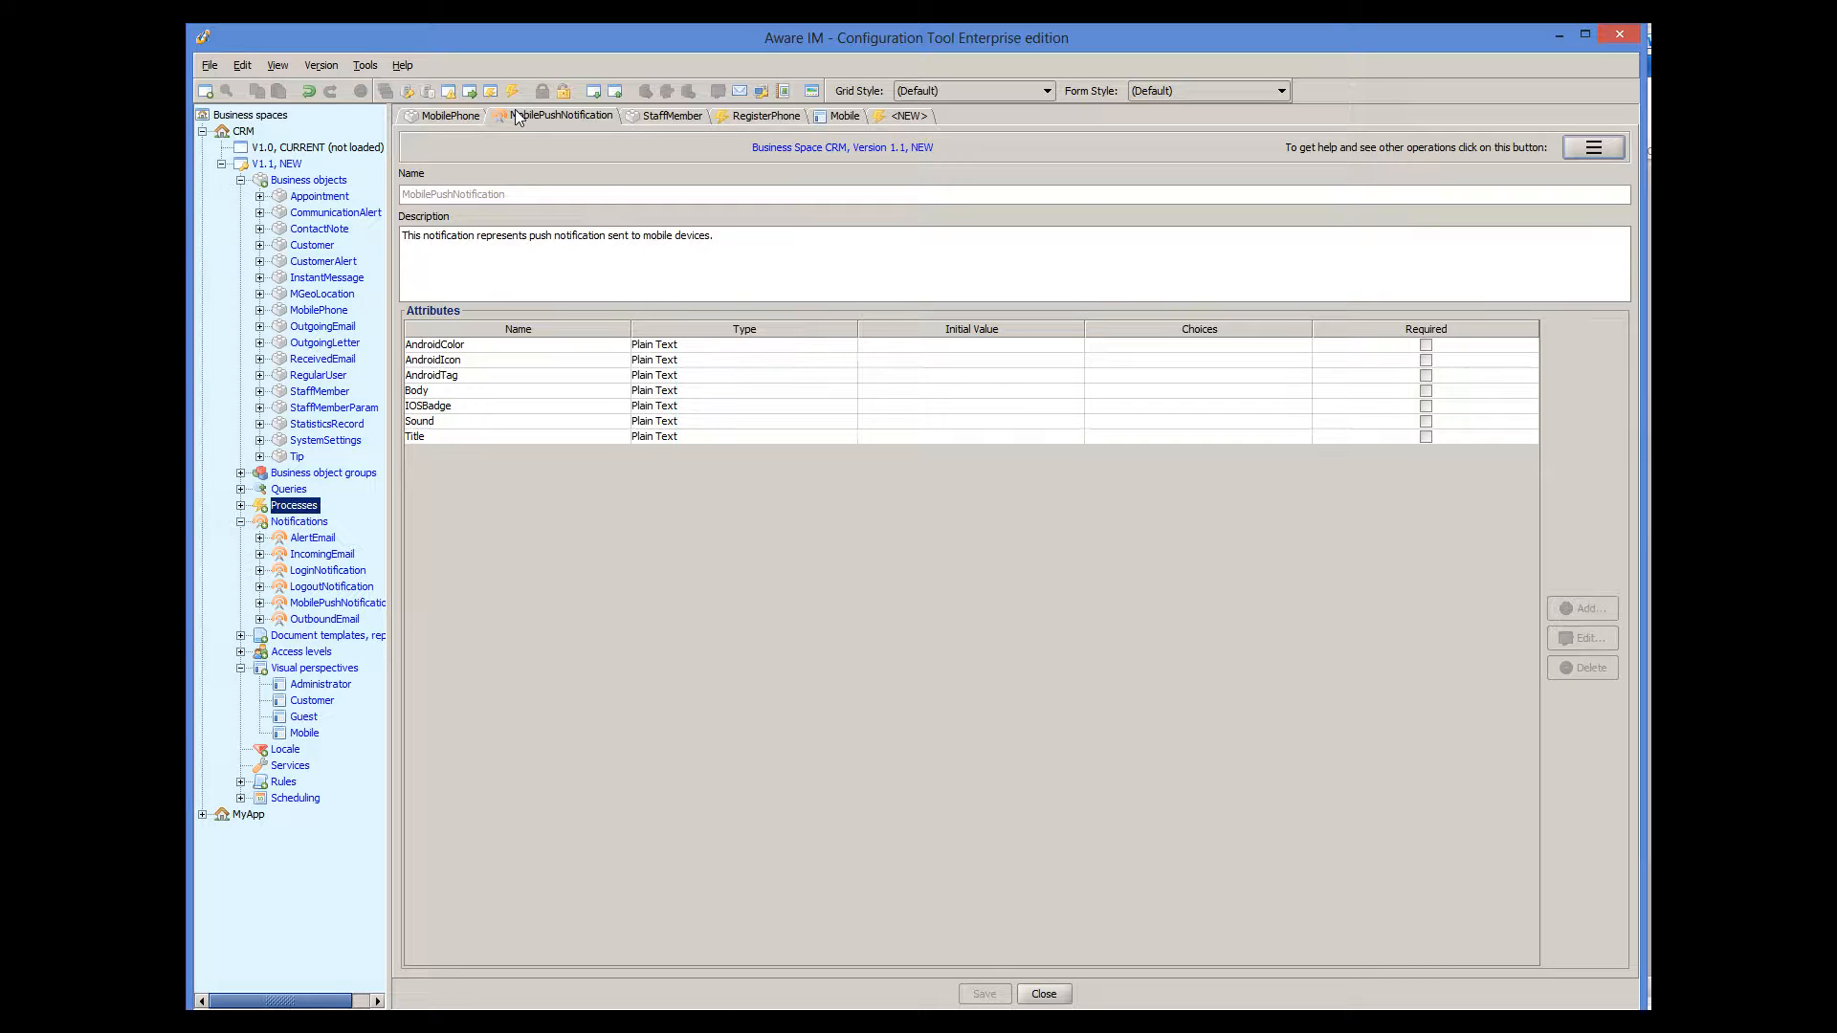
pyautogui.click(888, 118)
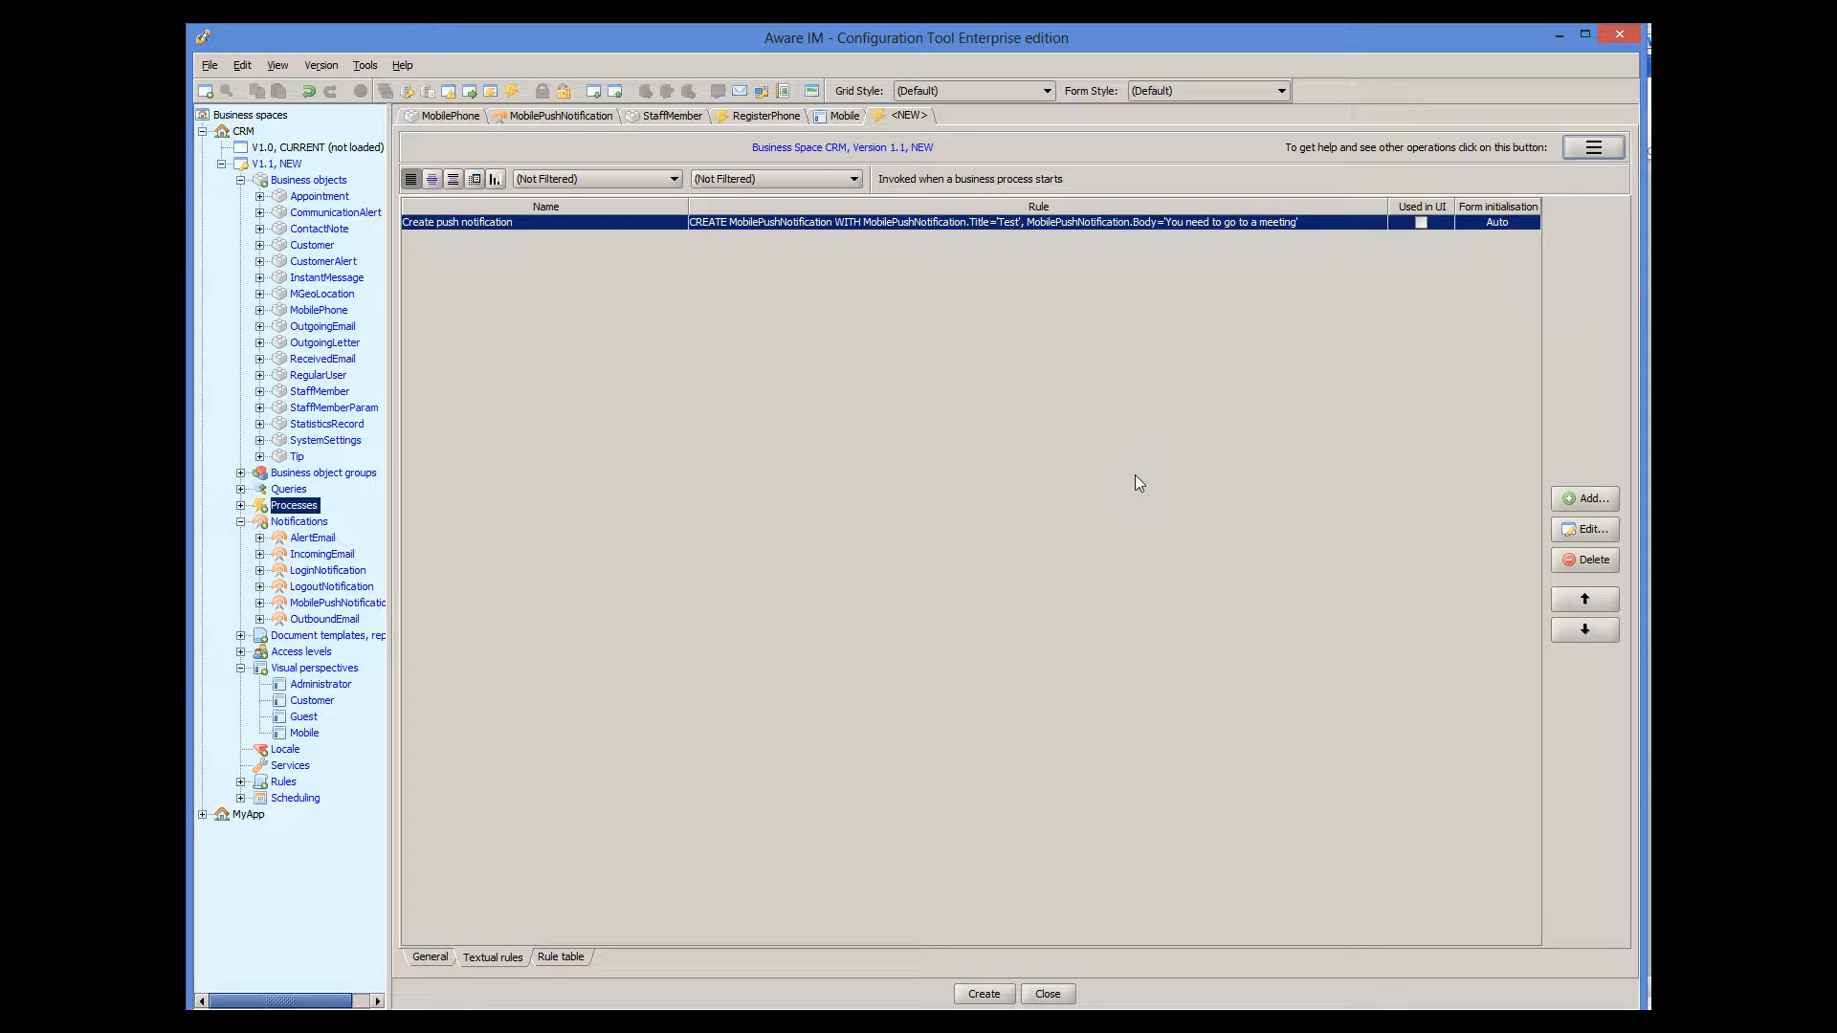
# Add and save rule 'Put phones in context': FIND MobilePhone WHERE MobilePhone IN StaffMember.Phones.
pyautogui.click(1585, 499)
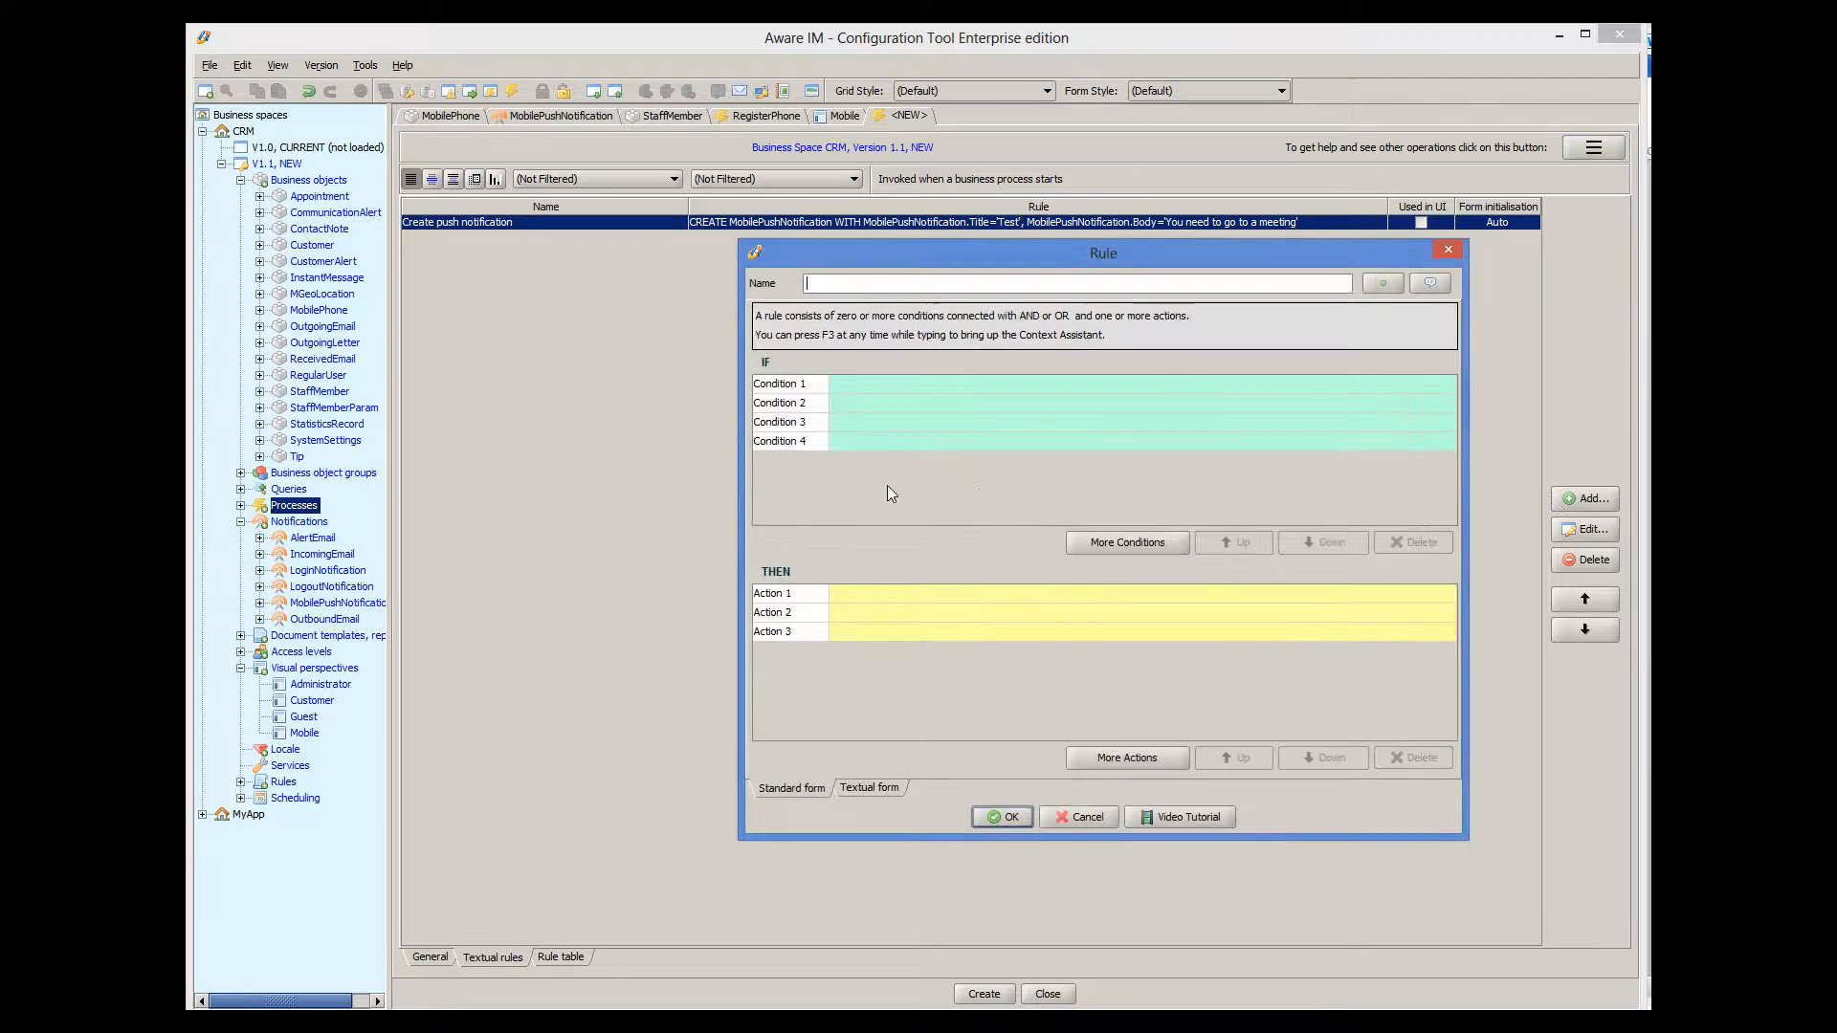
pyautogui.write('Put phones in context')
pyautogui.click(854, 592)
pyautogui.write('FIND')
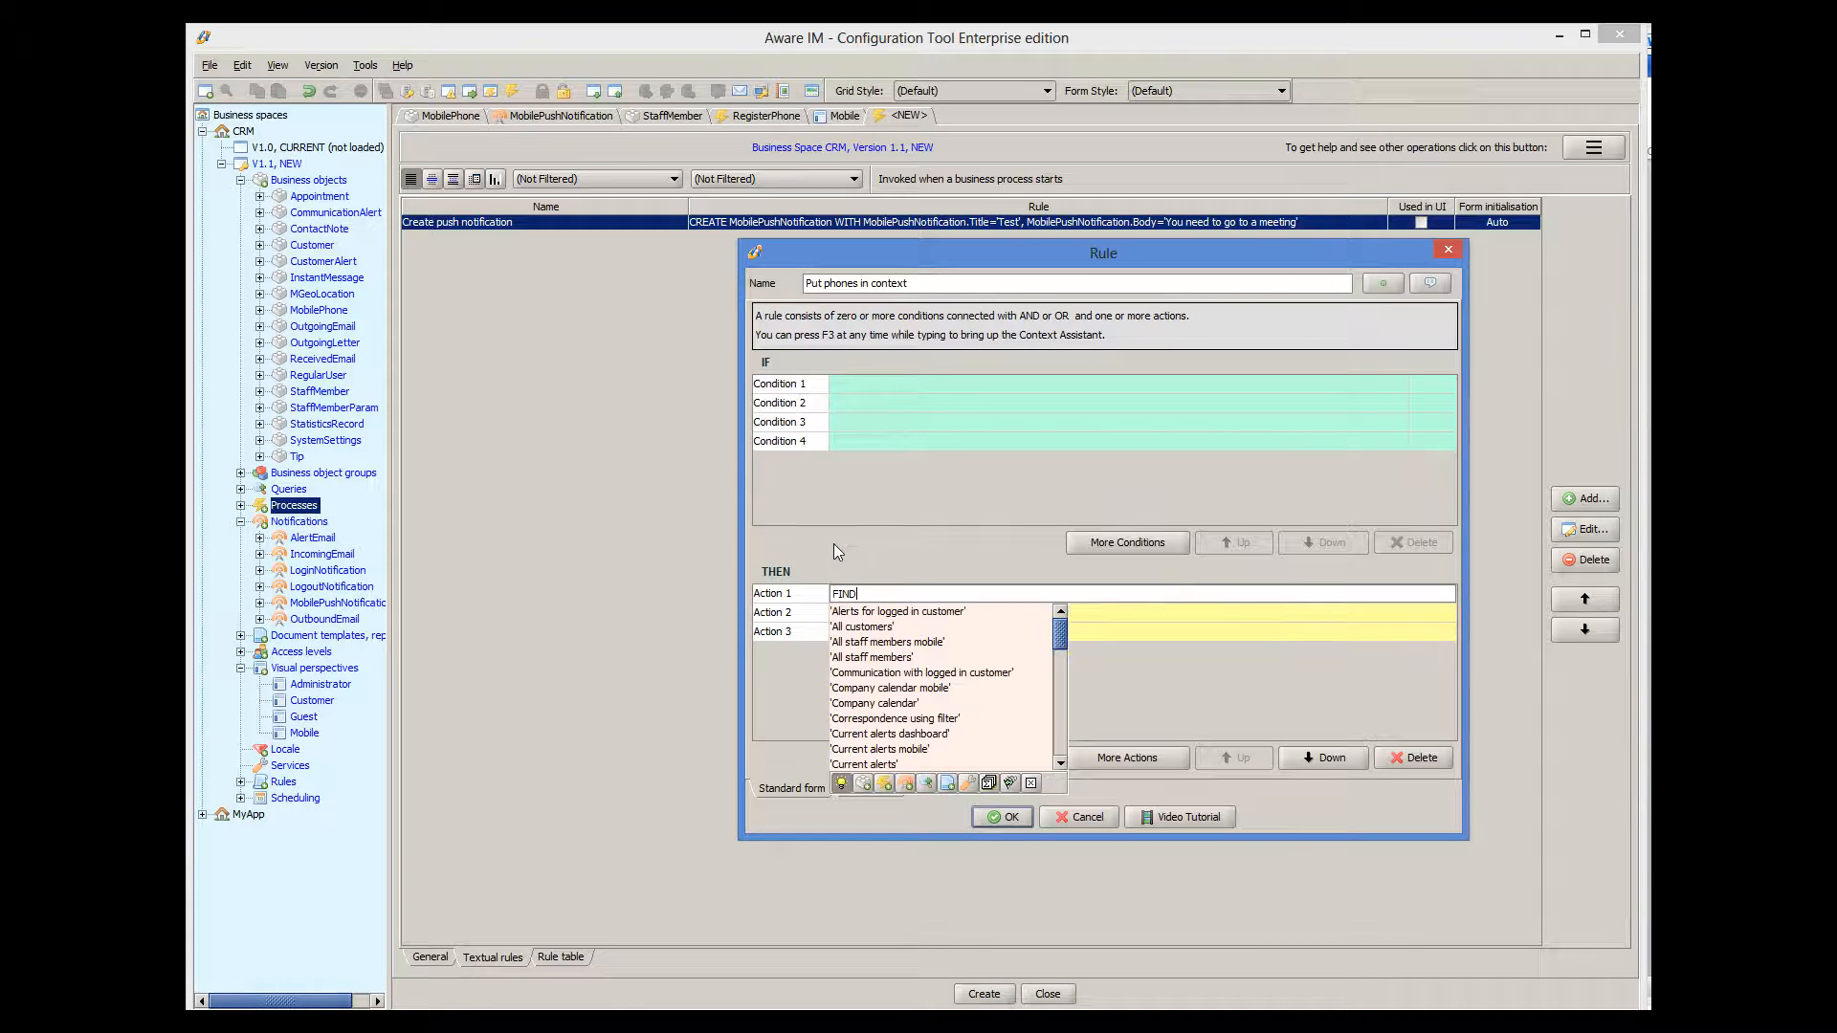
pyautogui.write(' Mo')
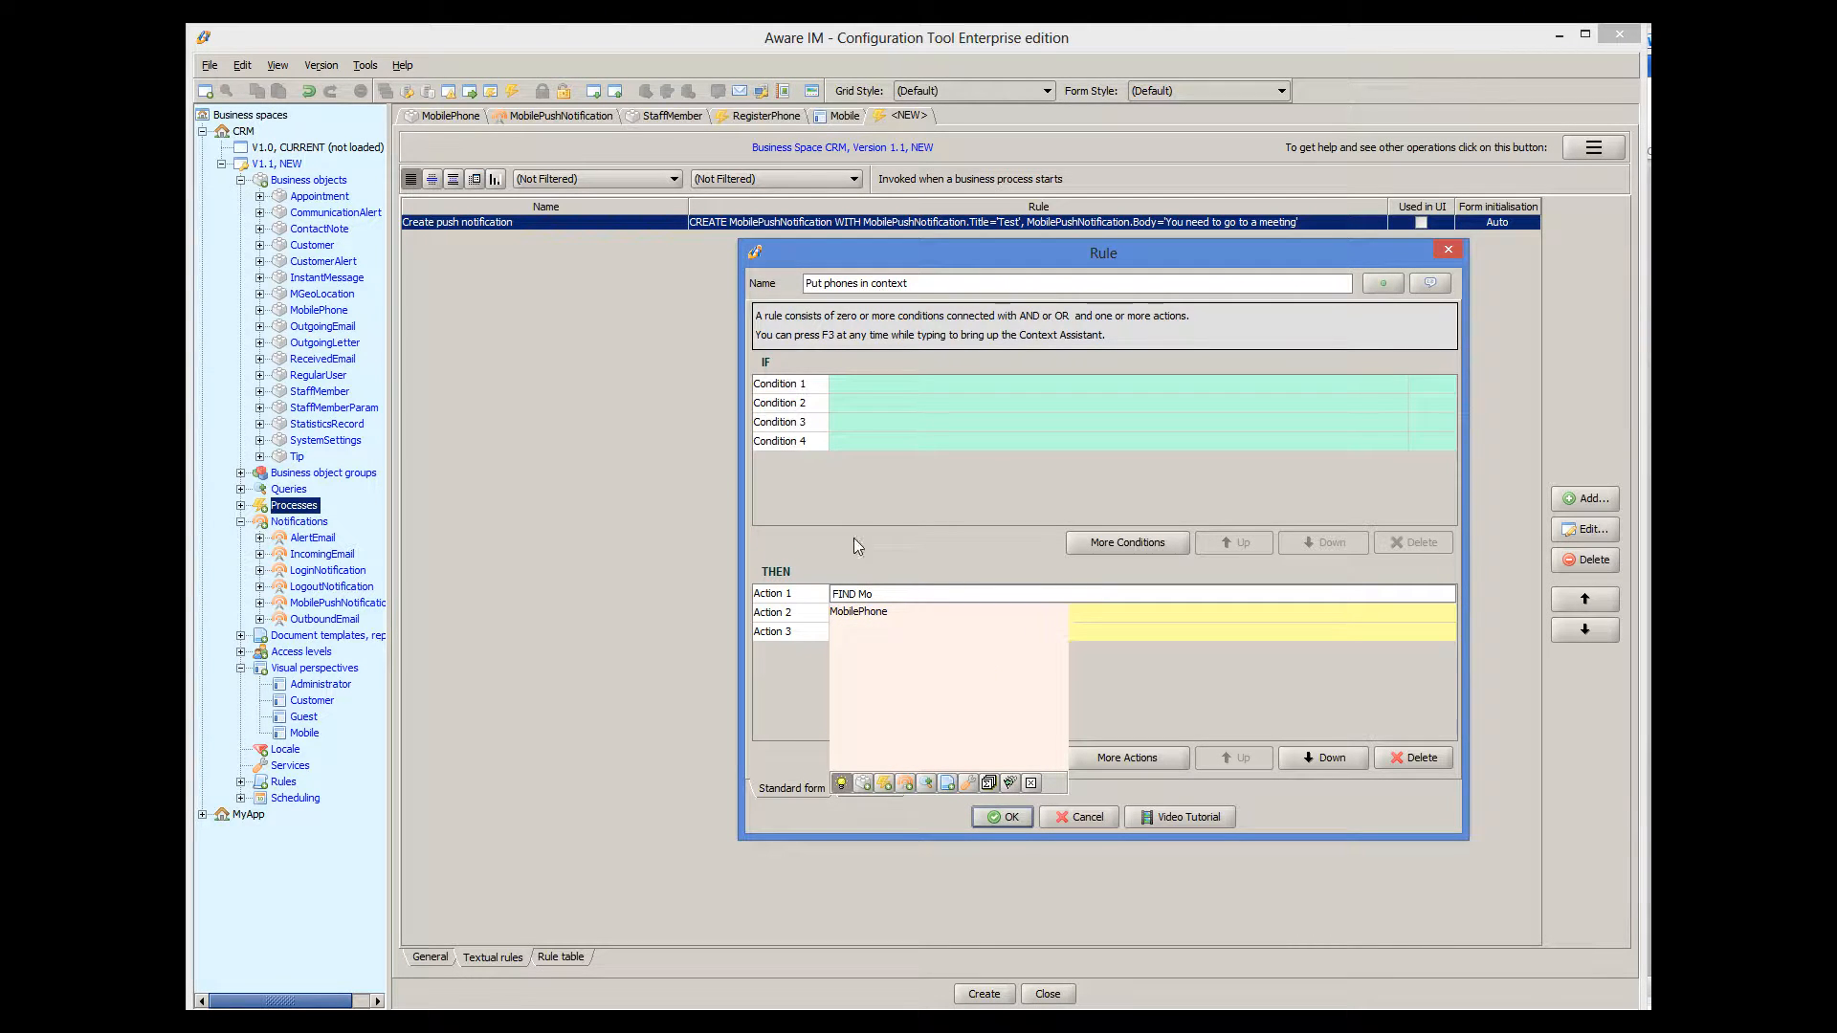
pyautogui.click(869, 612)
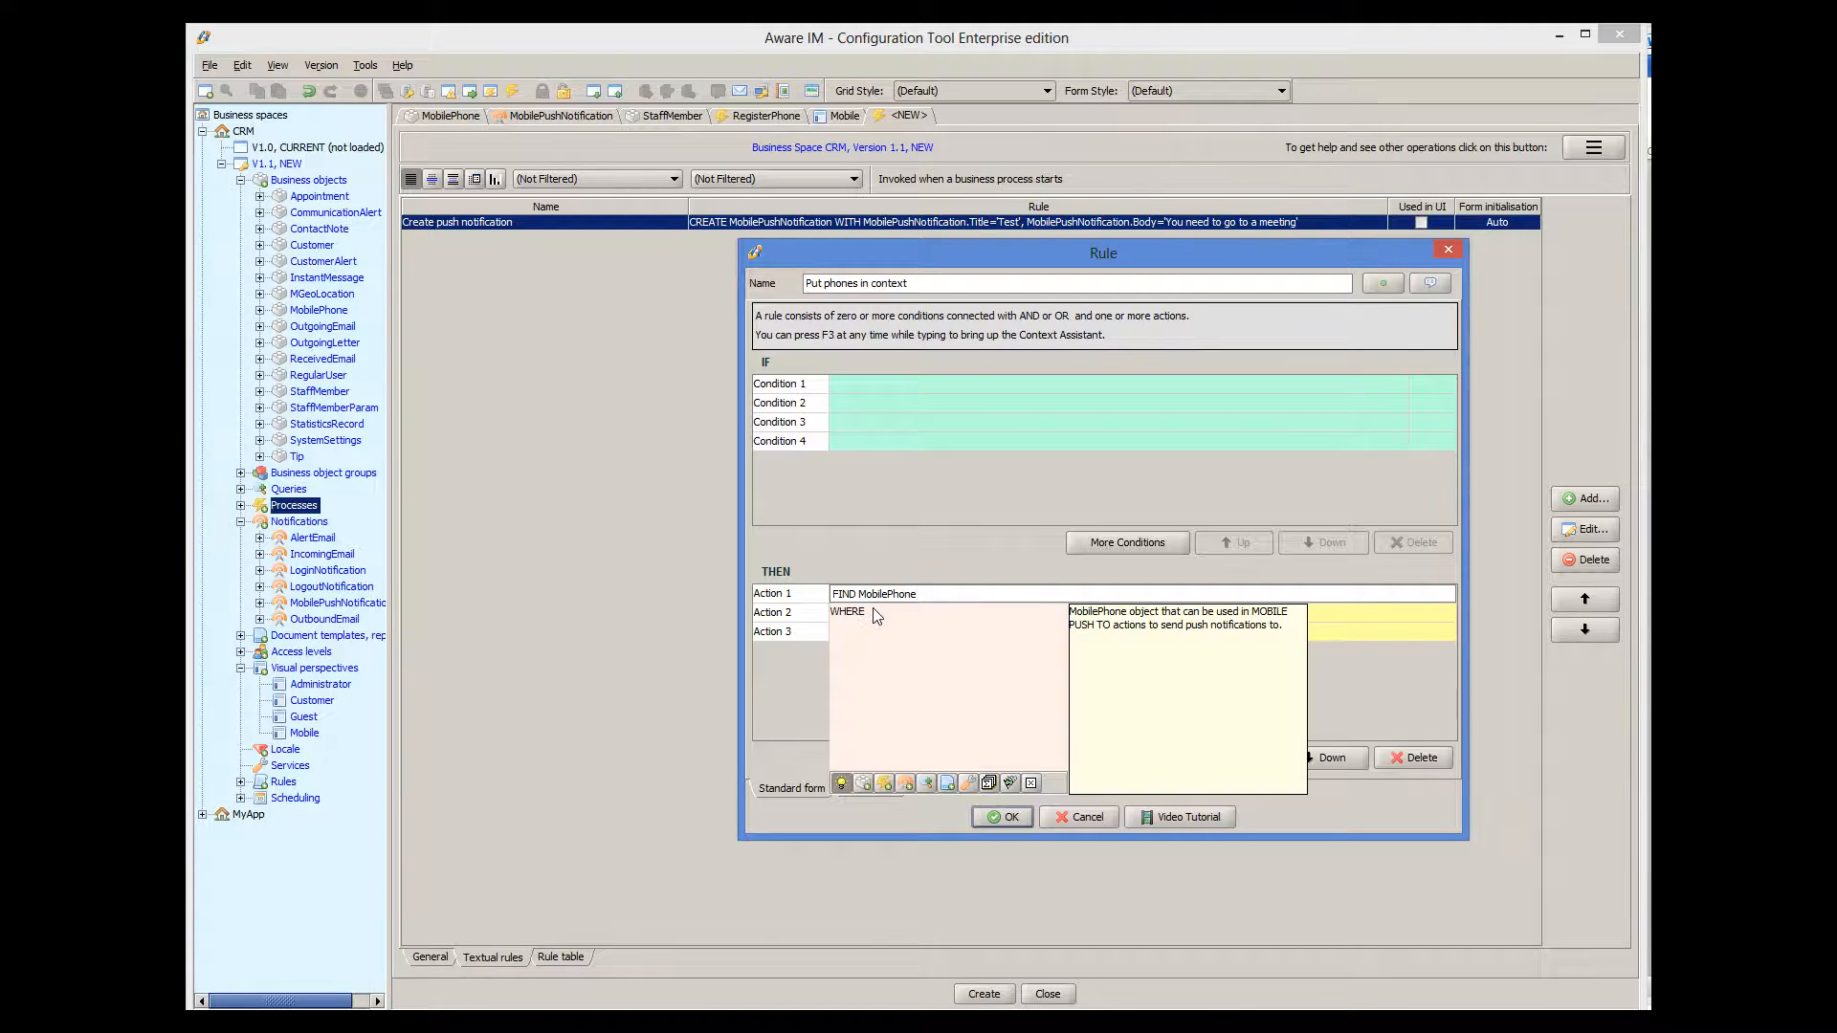
pyautogui.click(876, 612)
pyautogui.write('Mob')
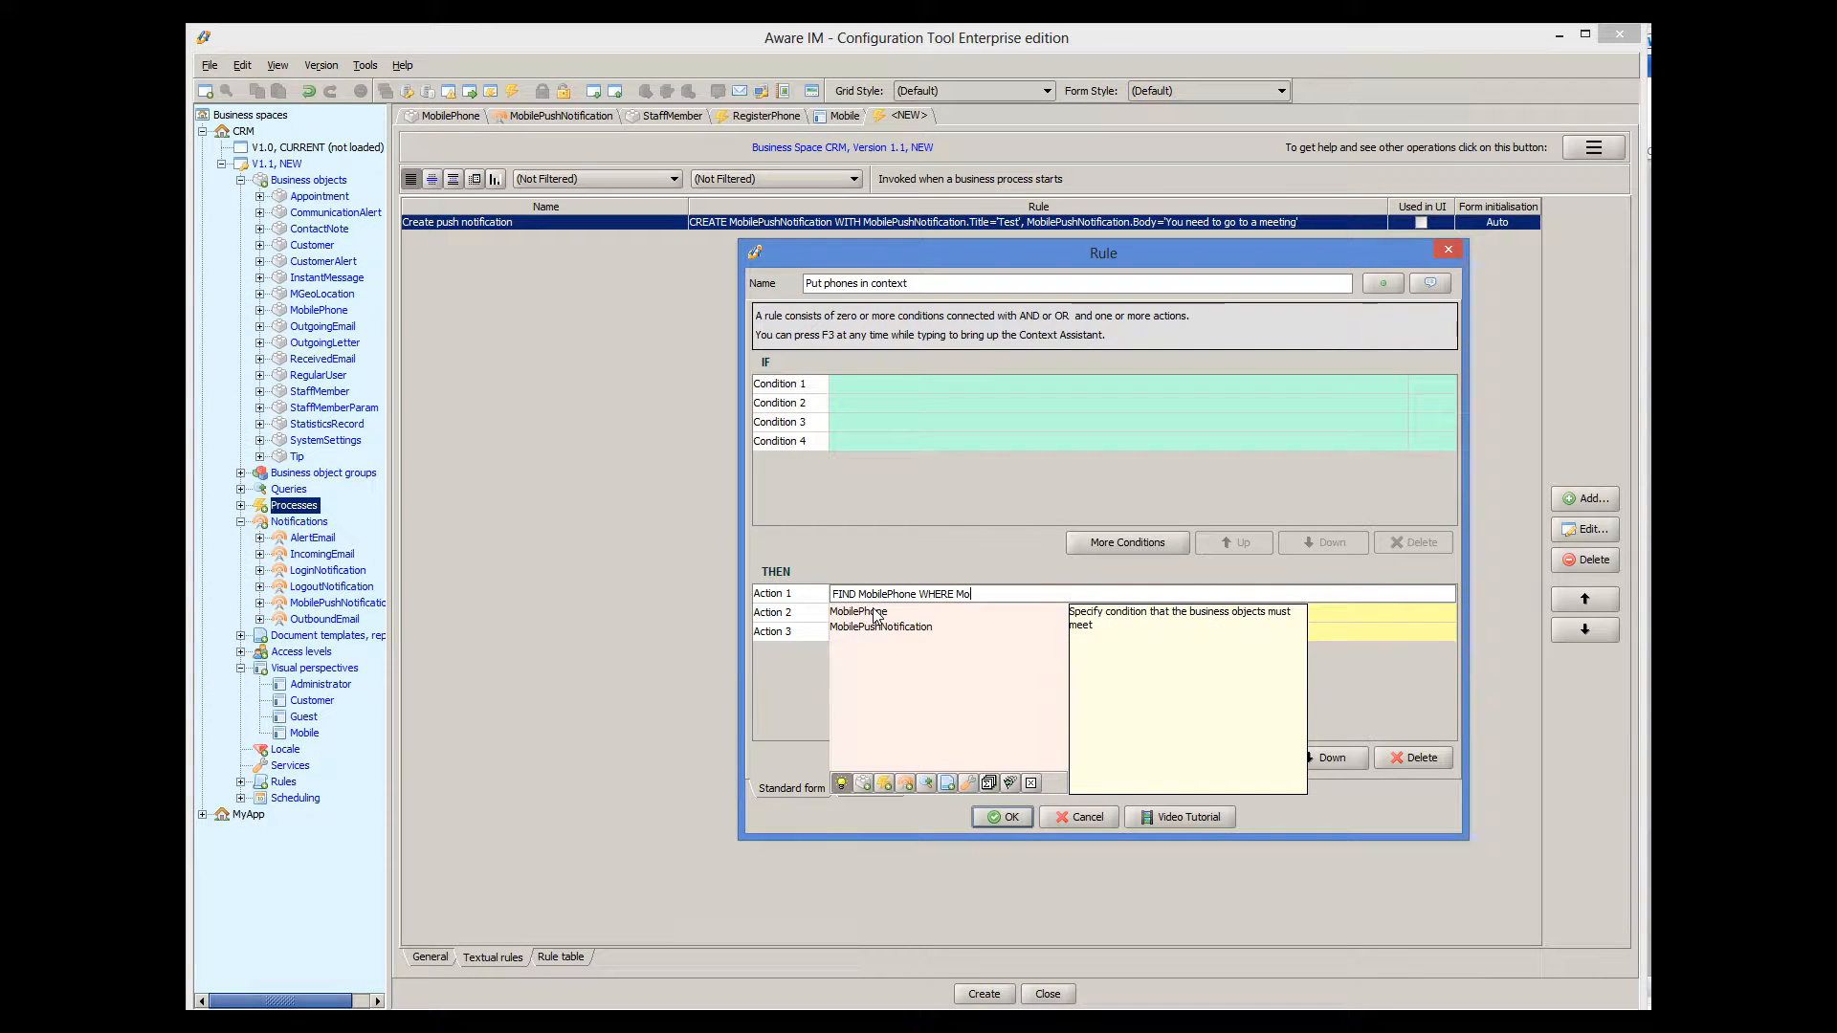
pyautogui.click(876, 613)
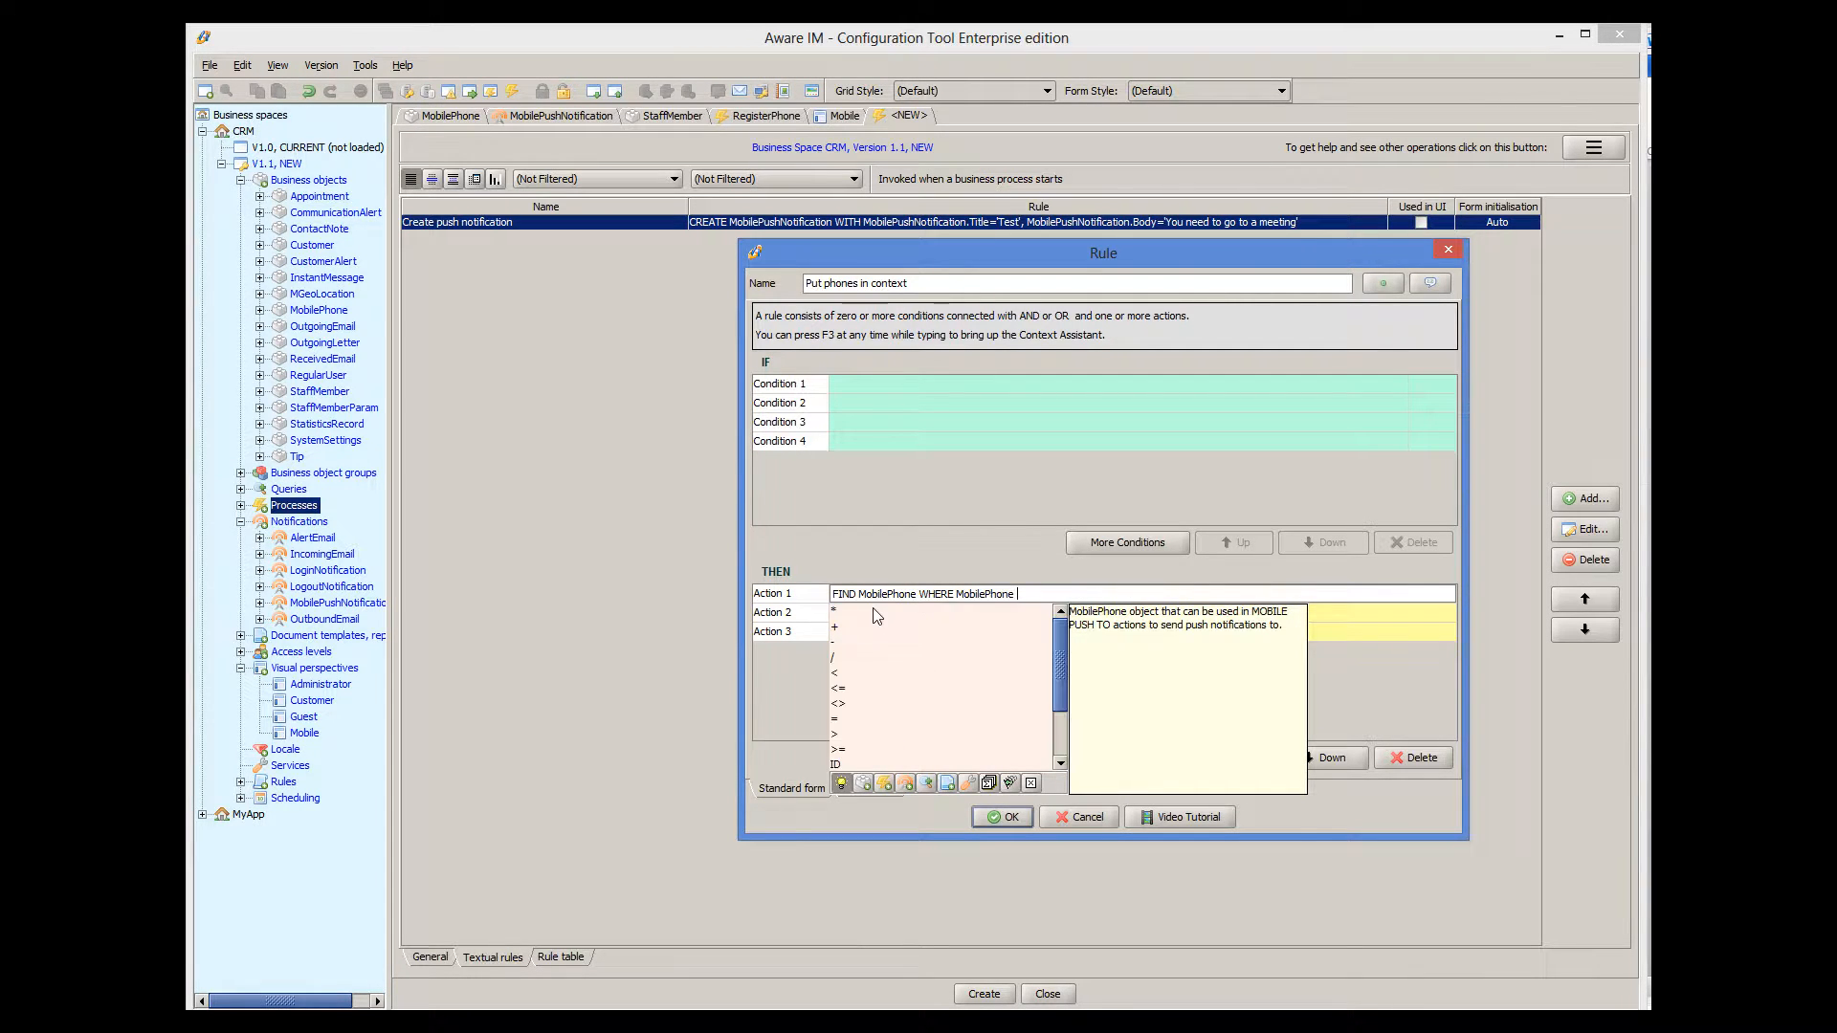
pyautogui.write('IN St')
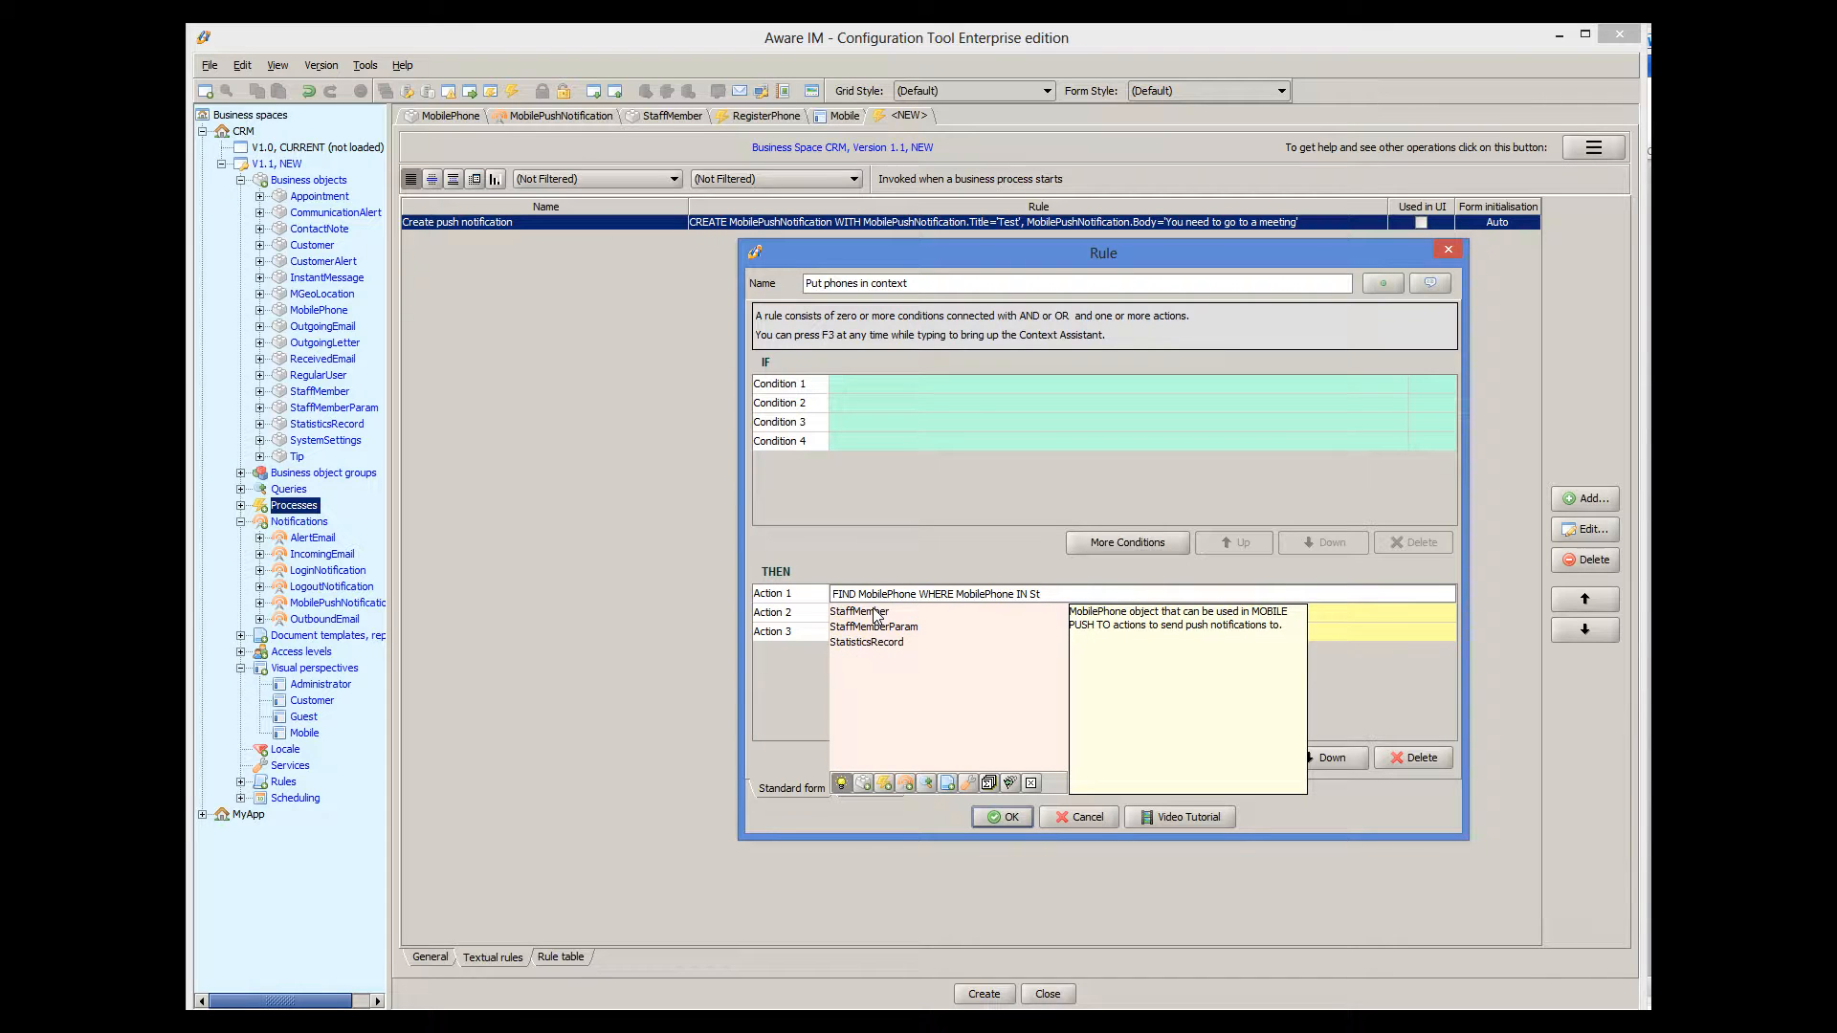
pyautogui.click(877, 613)
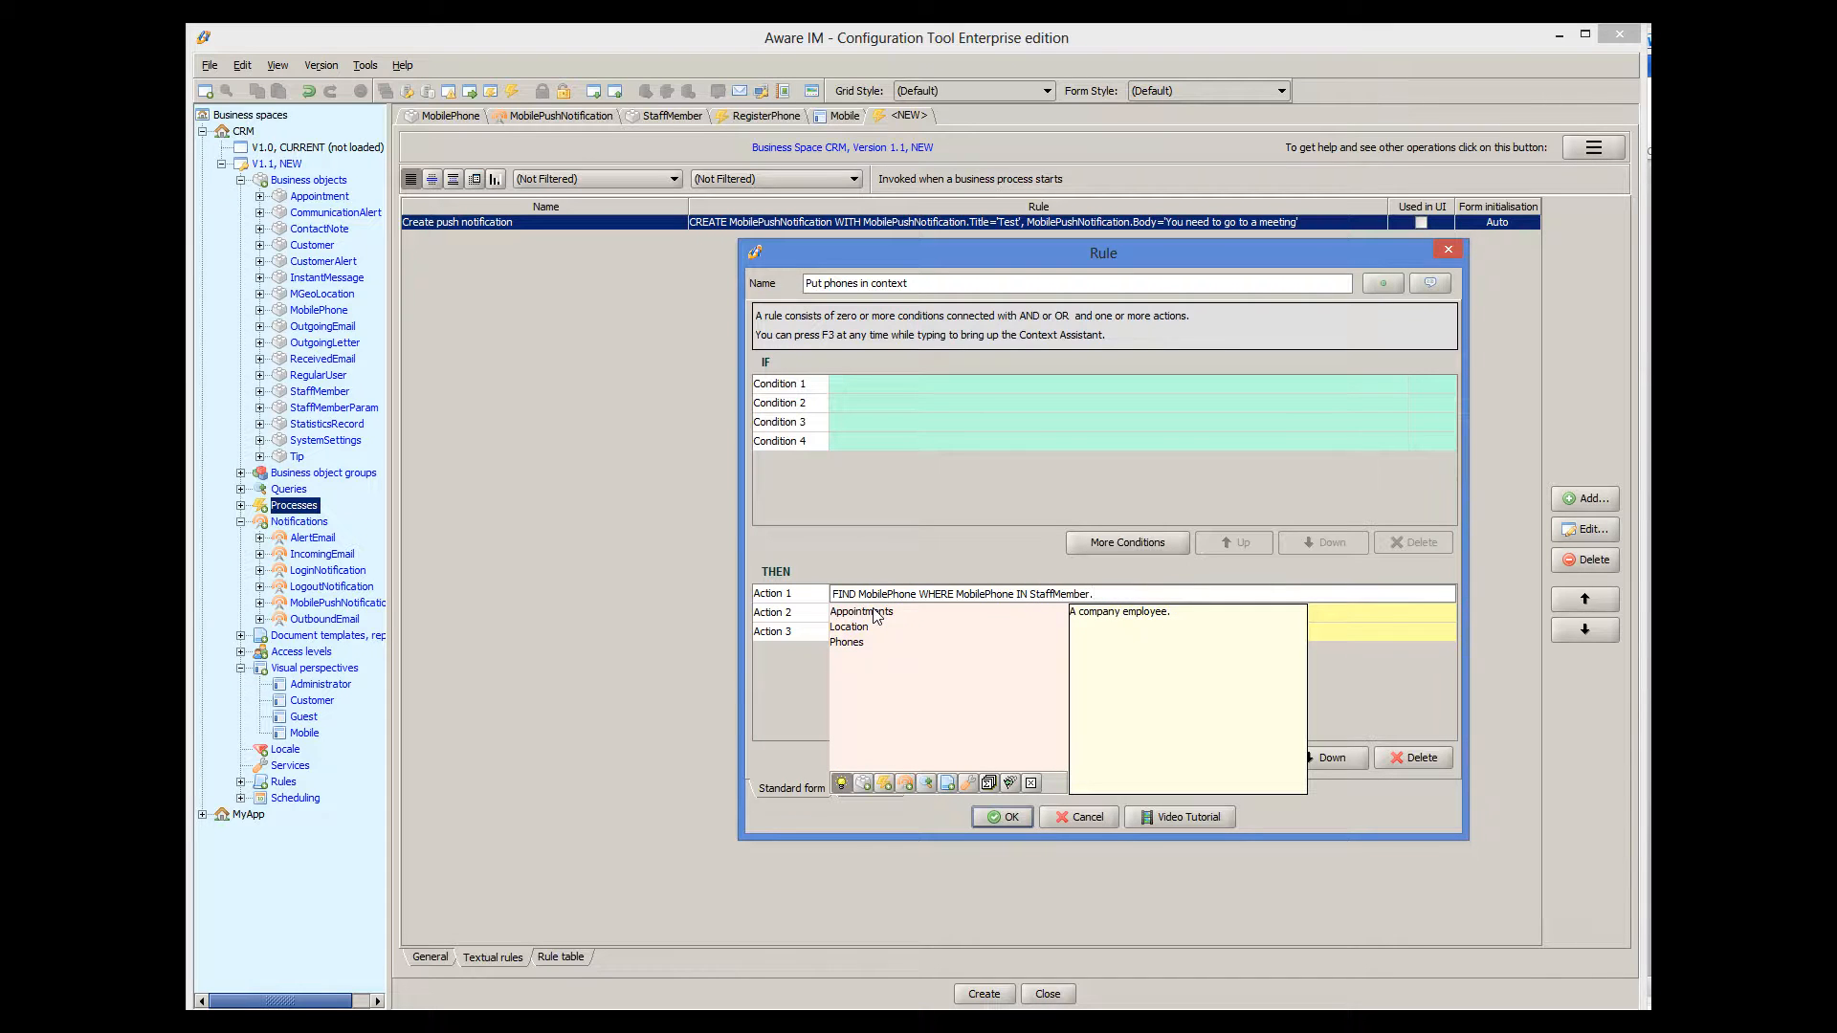
pyautogui.click(843, 644)
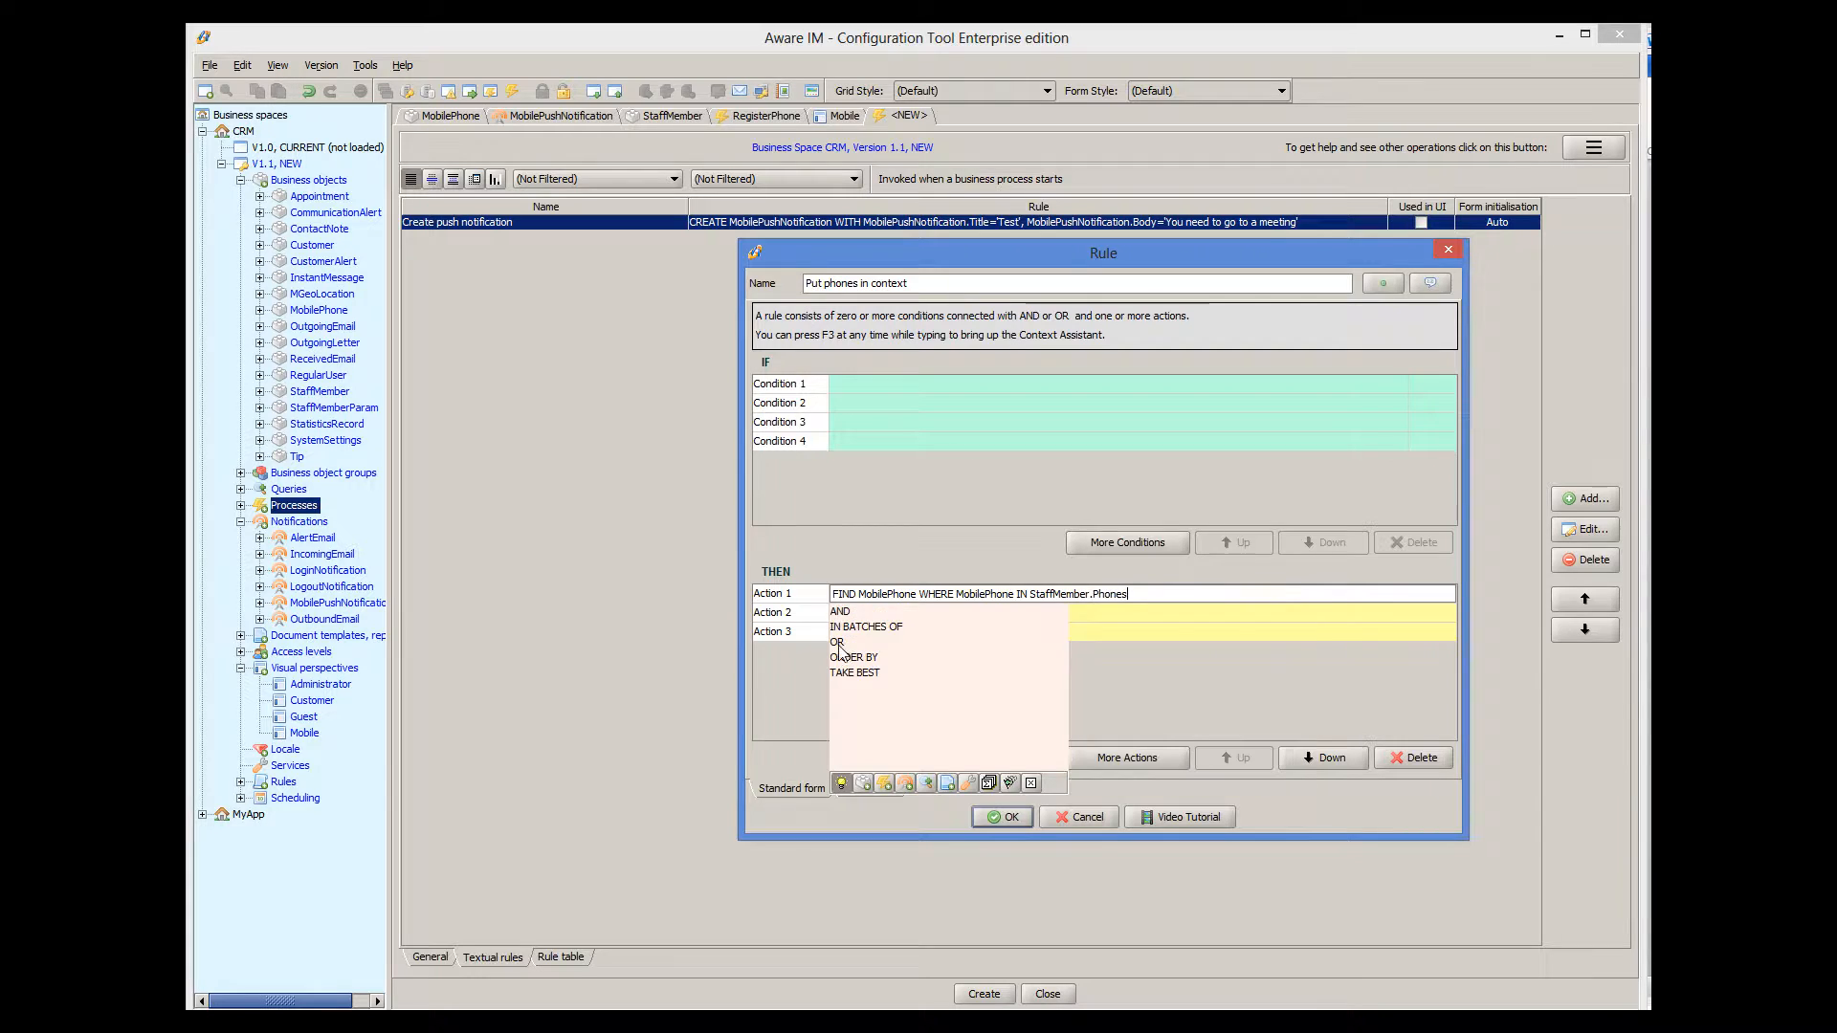
pyautogui.press('Return')
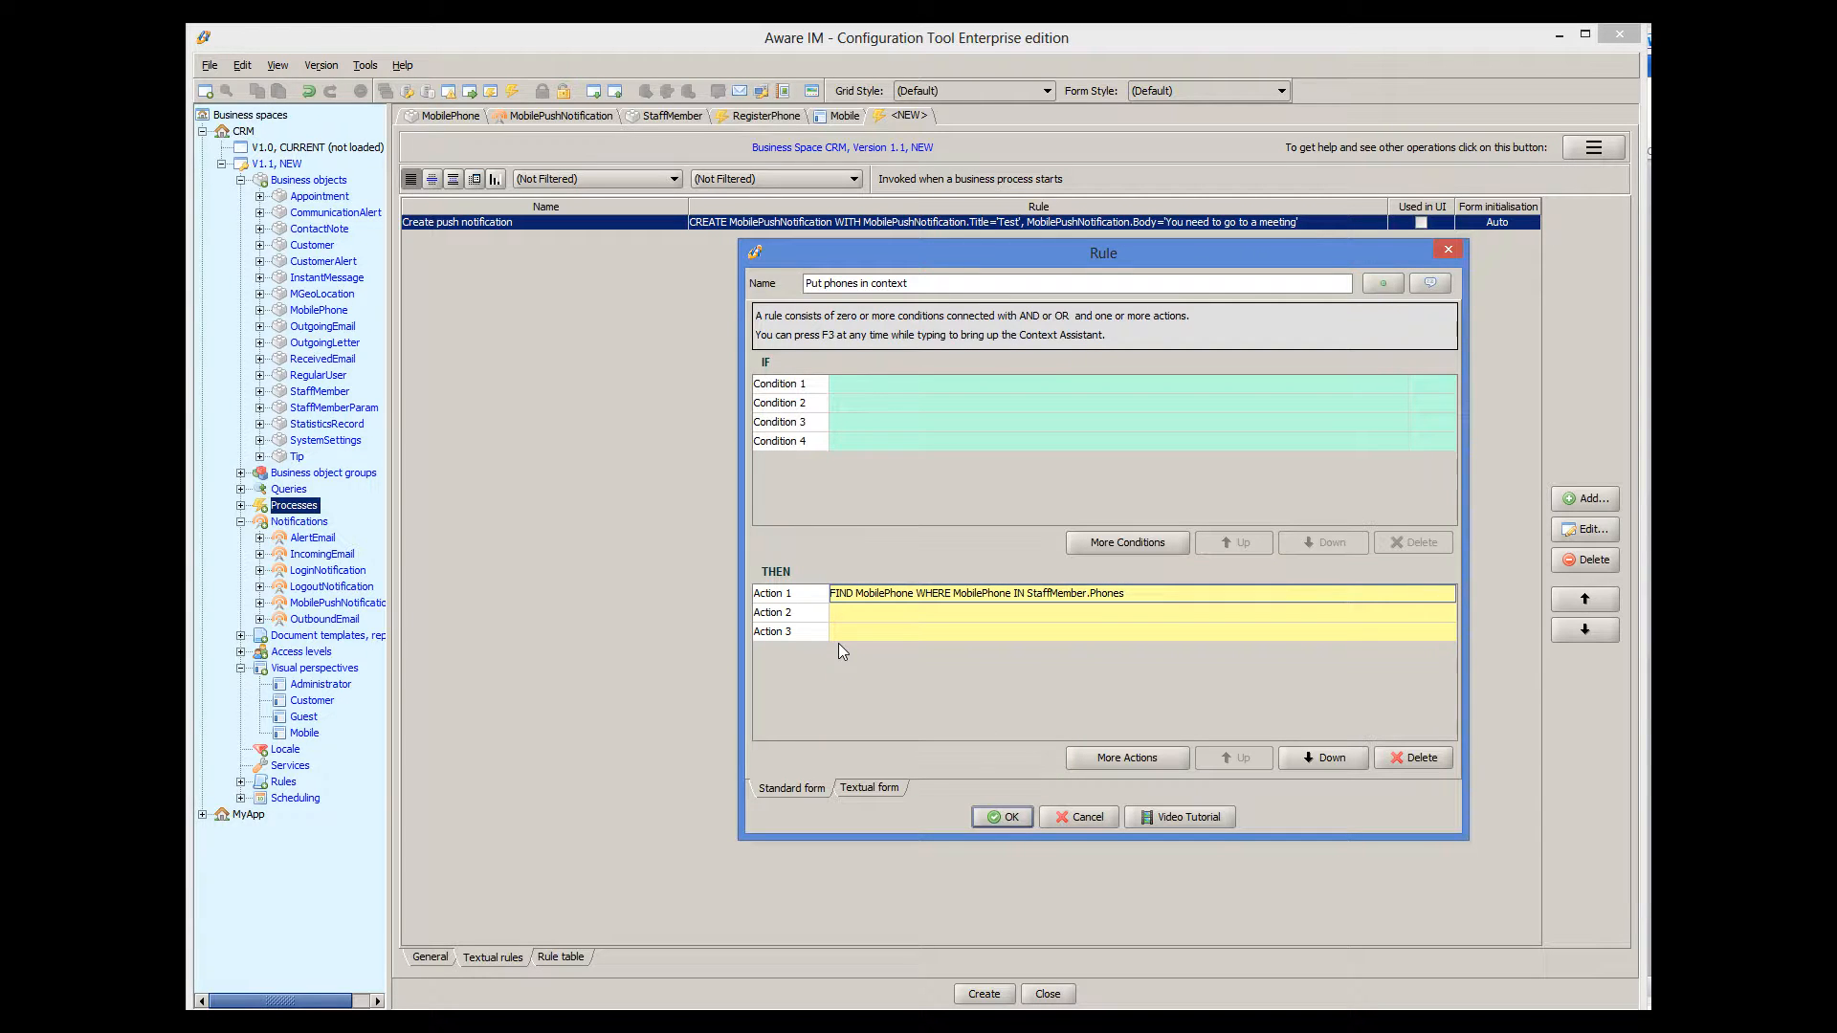
pyautogui.click(1009, 814)
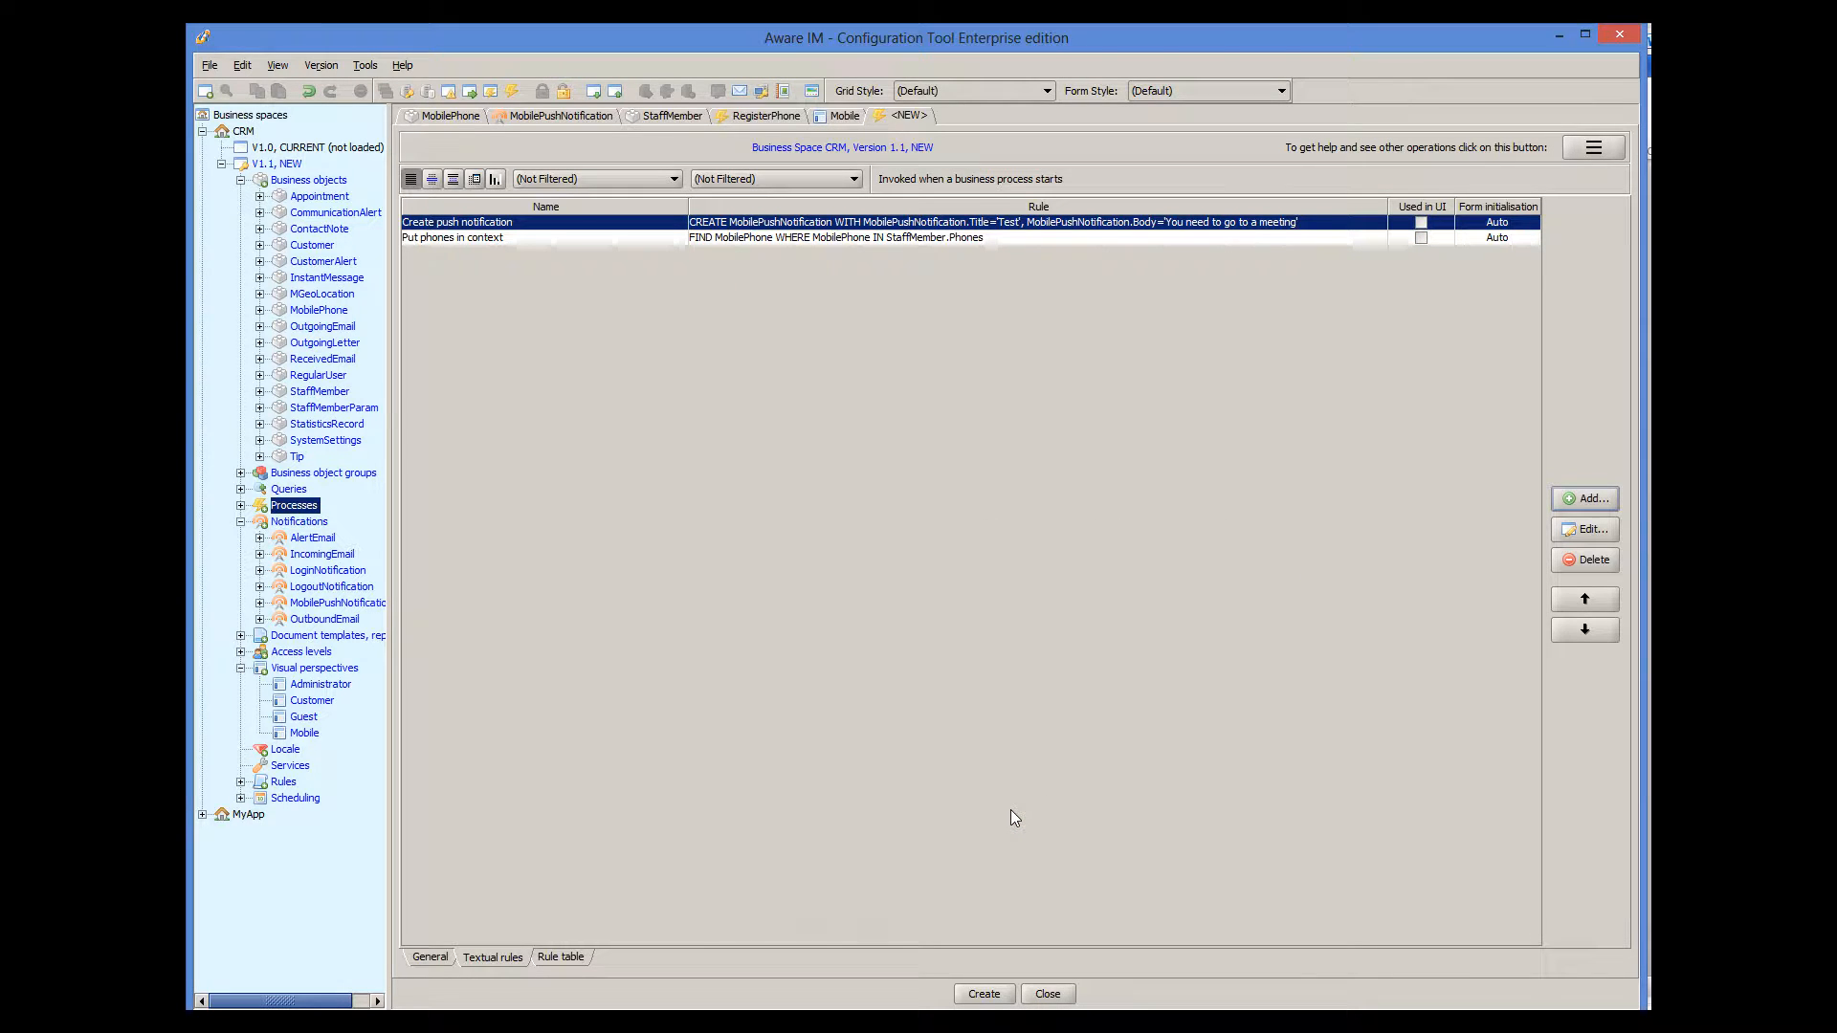
# Add rule 'Send' with MOBILE PUSH MobilePushNotification TO MobilePhone, then create the process.
pyautogui.click(1564, 502)
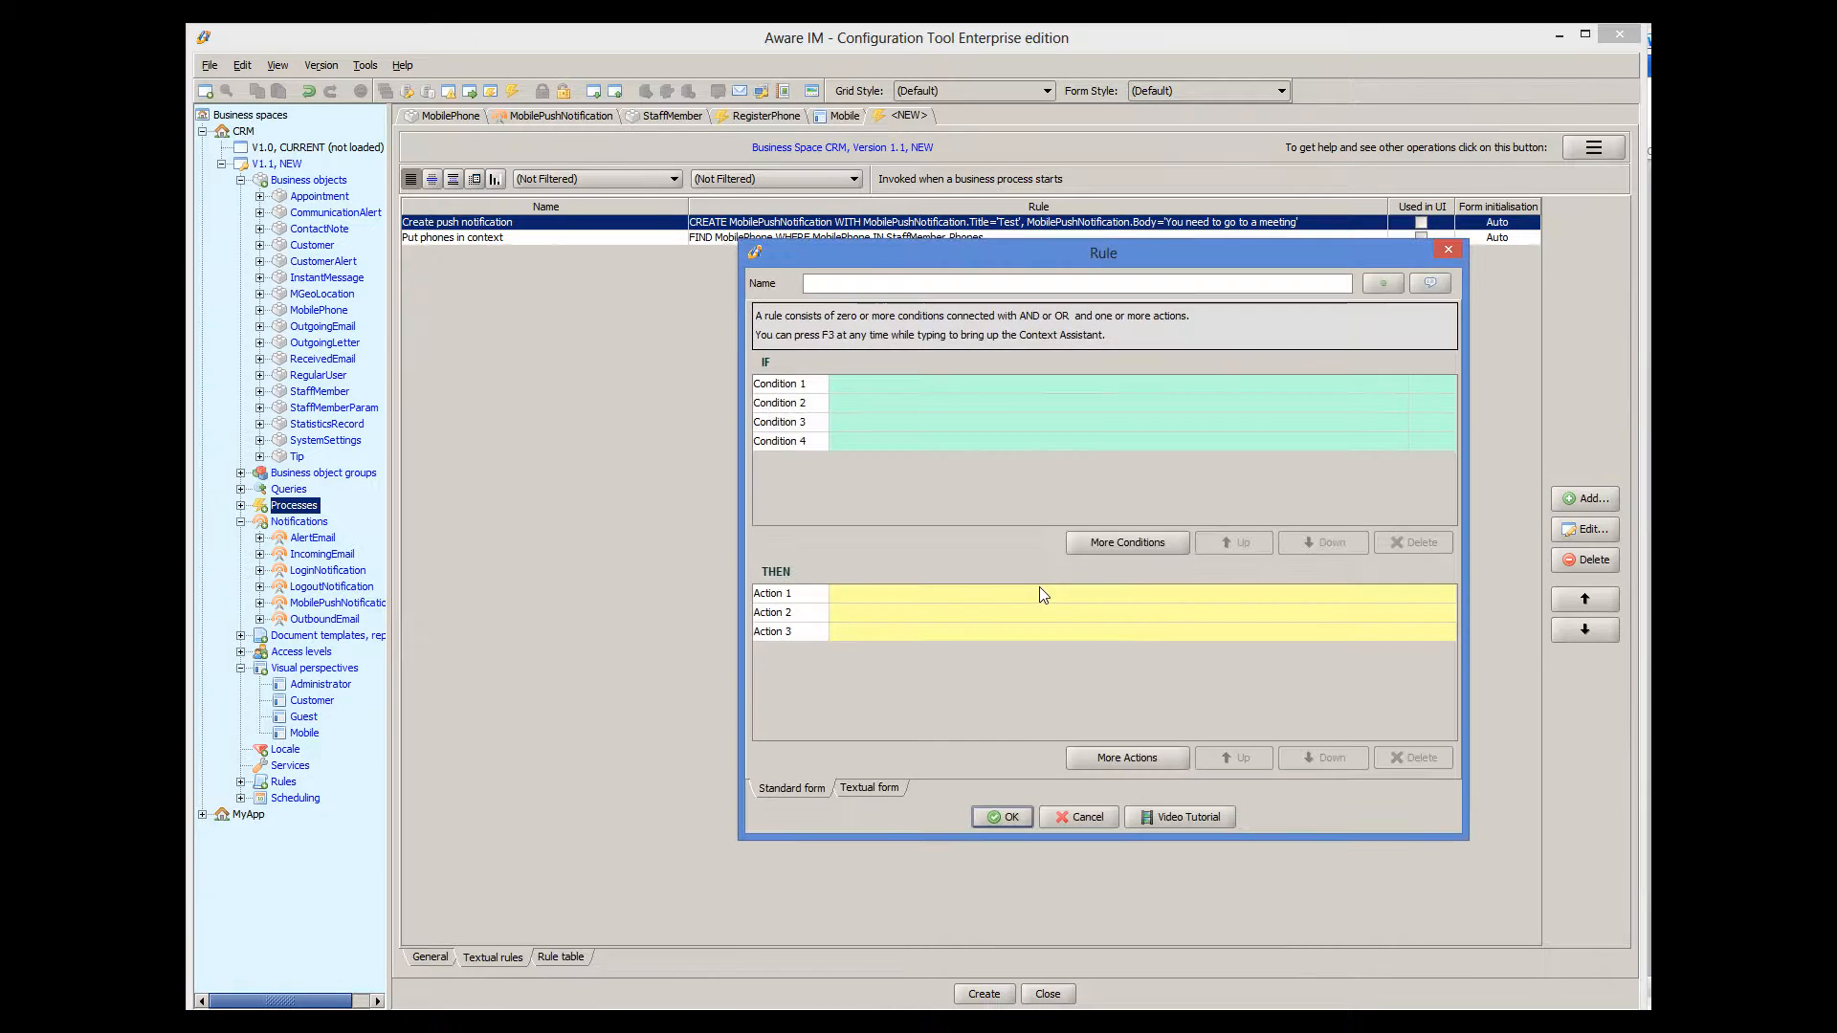
pyautogui.write('Send')
pyautogui.click(895, 593)
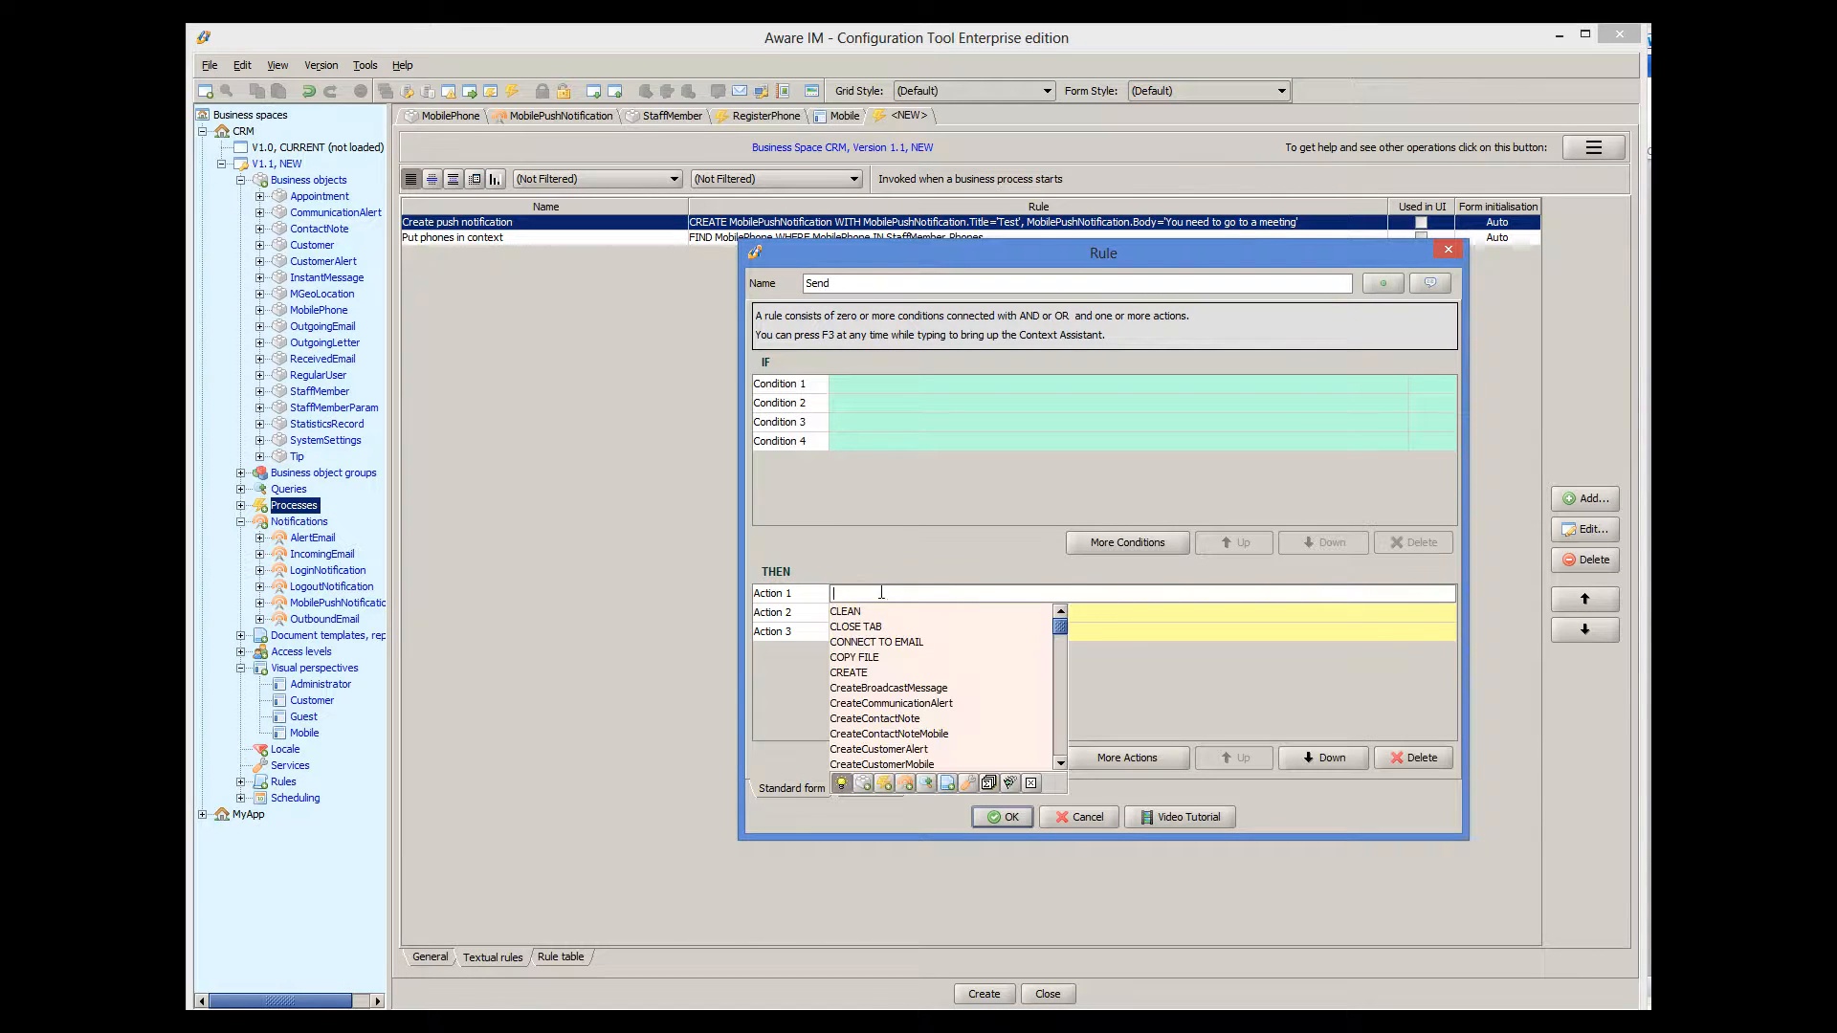
pyautogui.write('MOB')
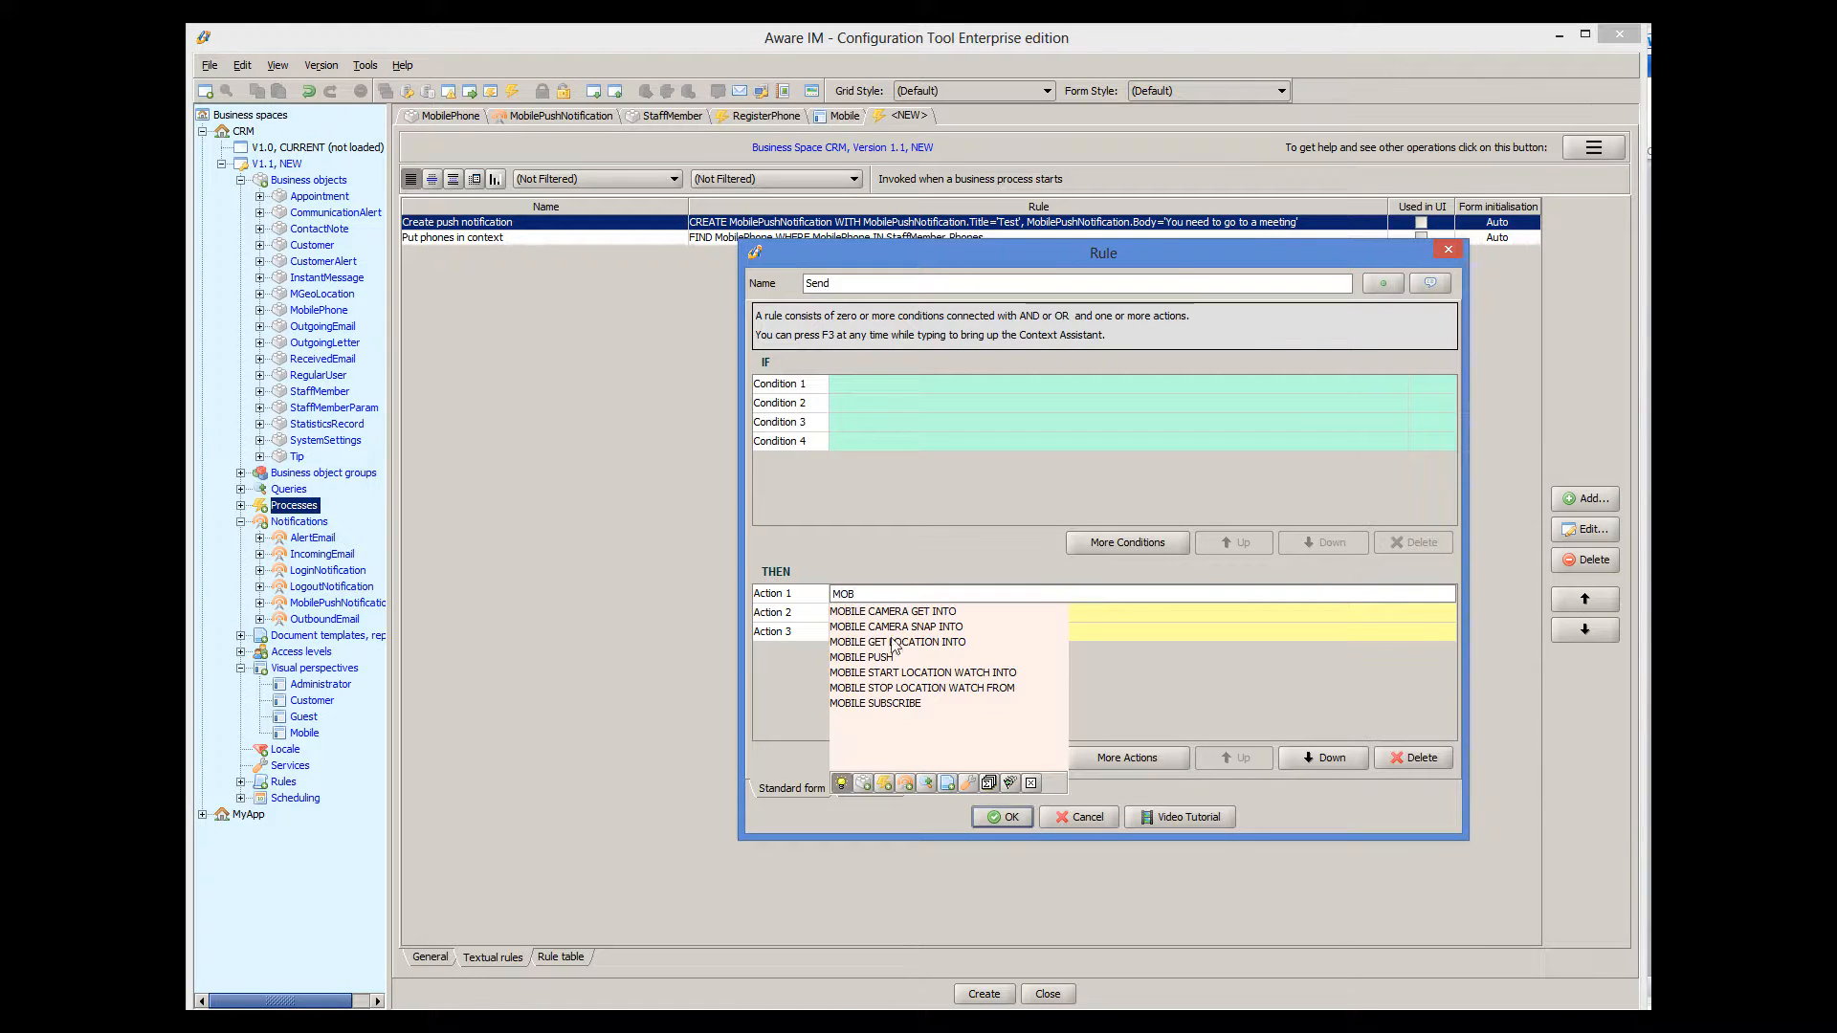
pyautogui.click(888, 658)
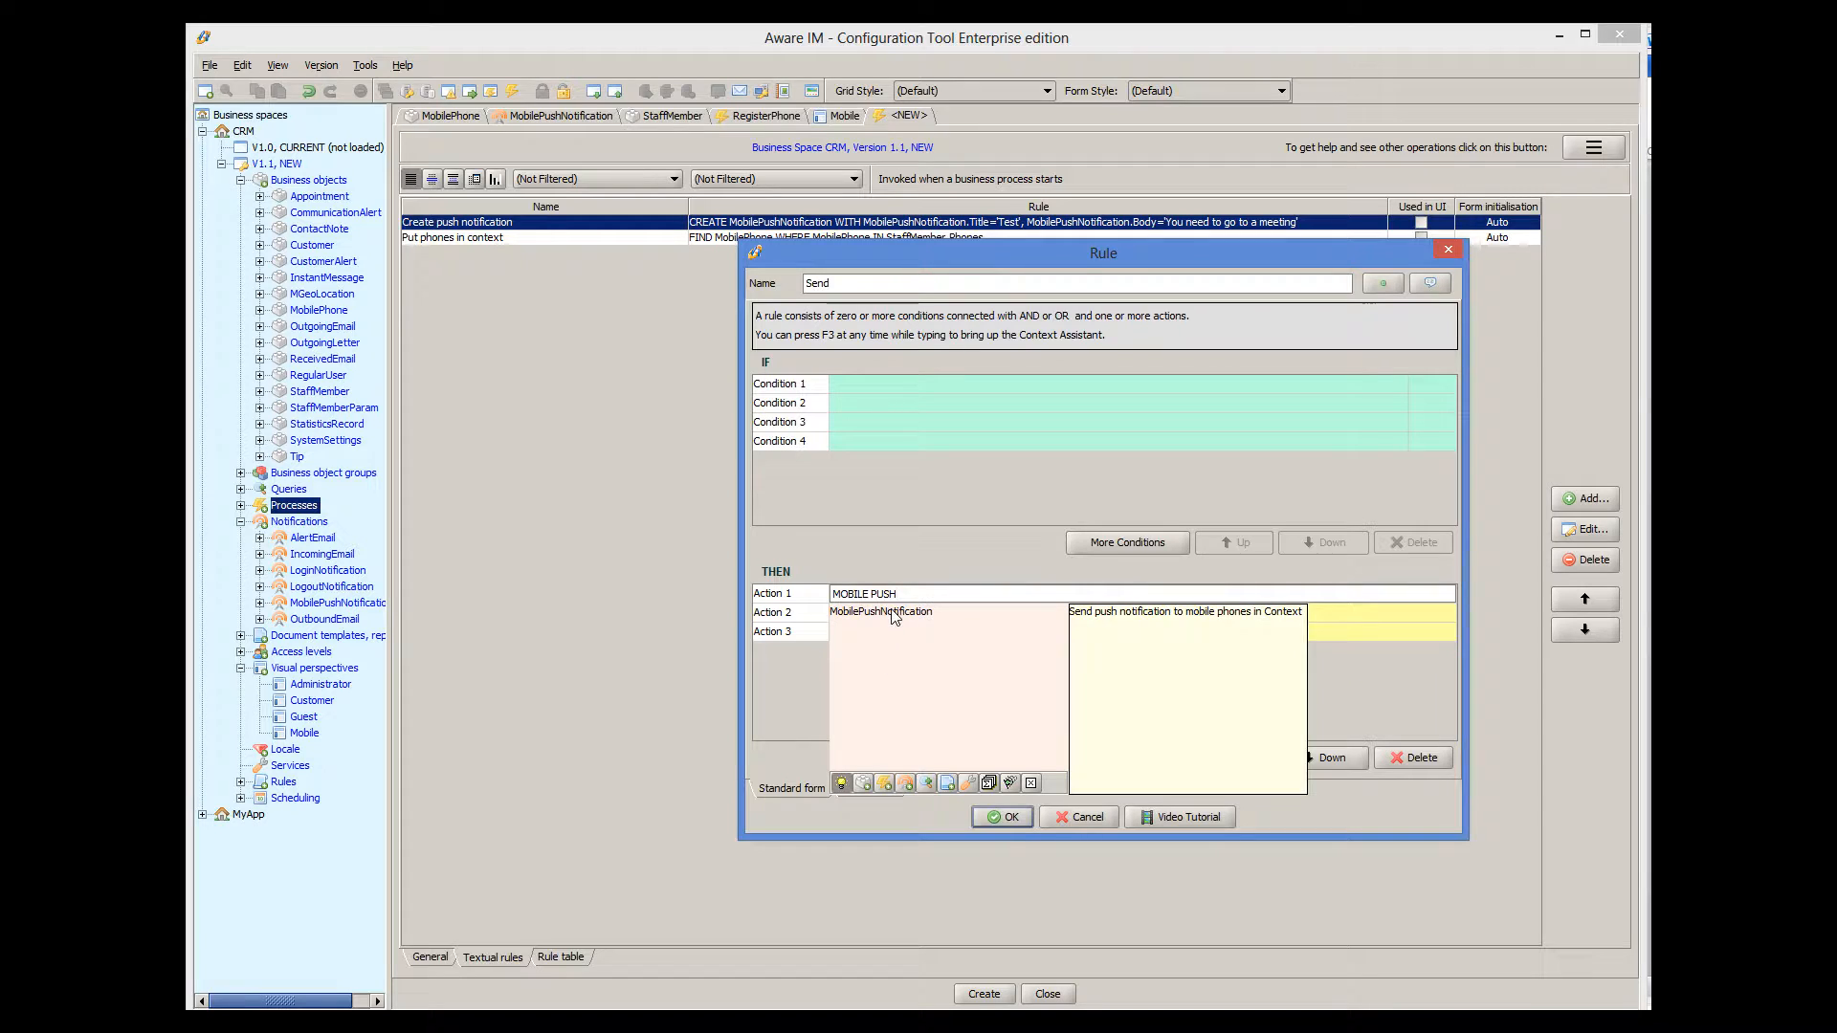
pyautogui.click(891, 616)
pyautogui.click(858, 616)
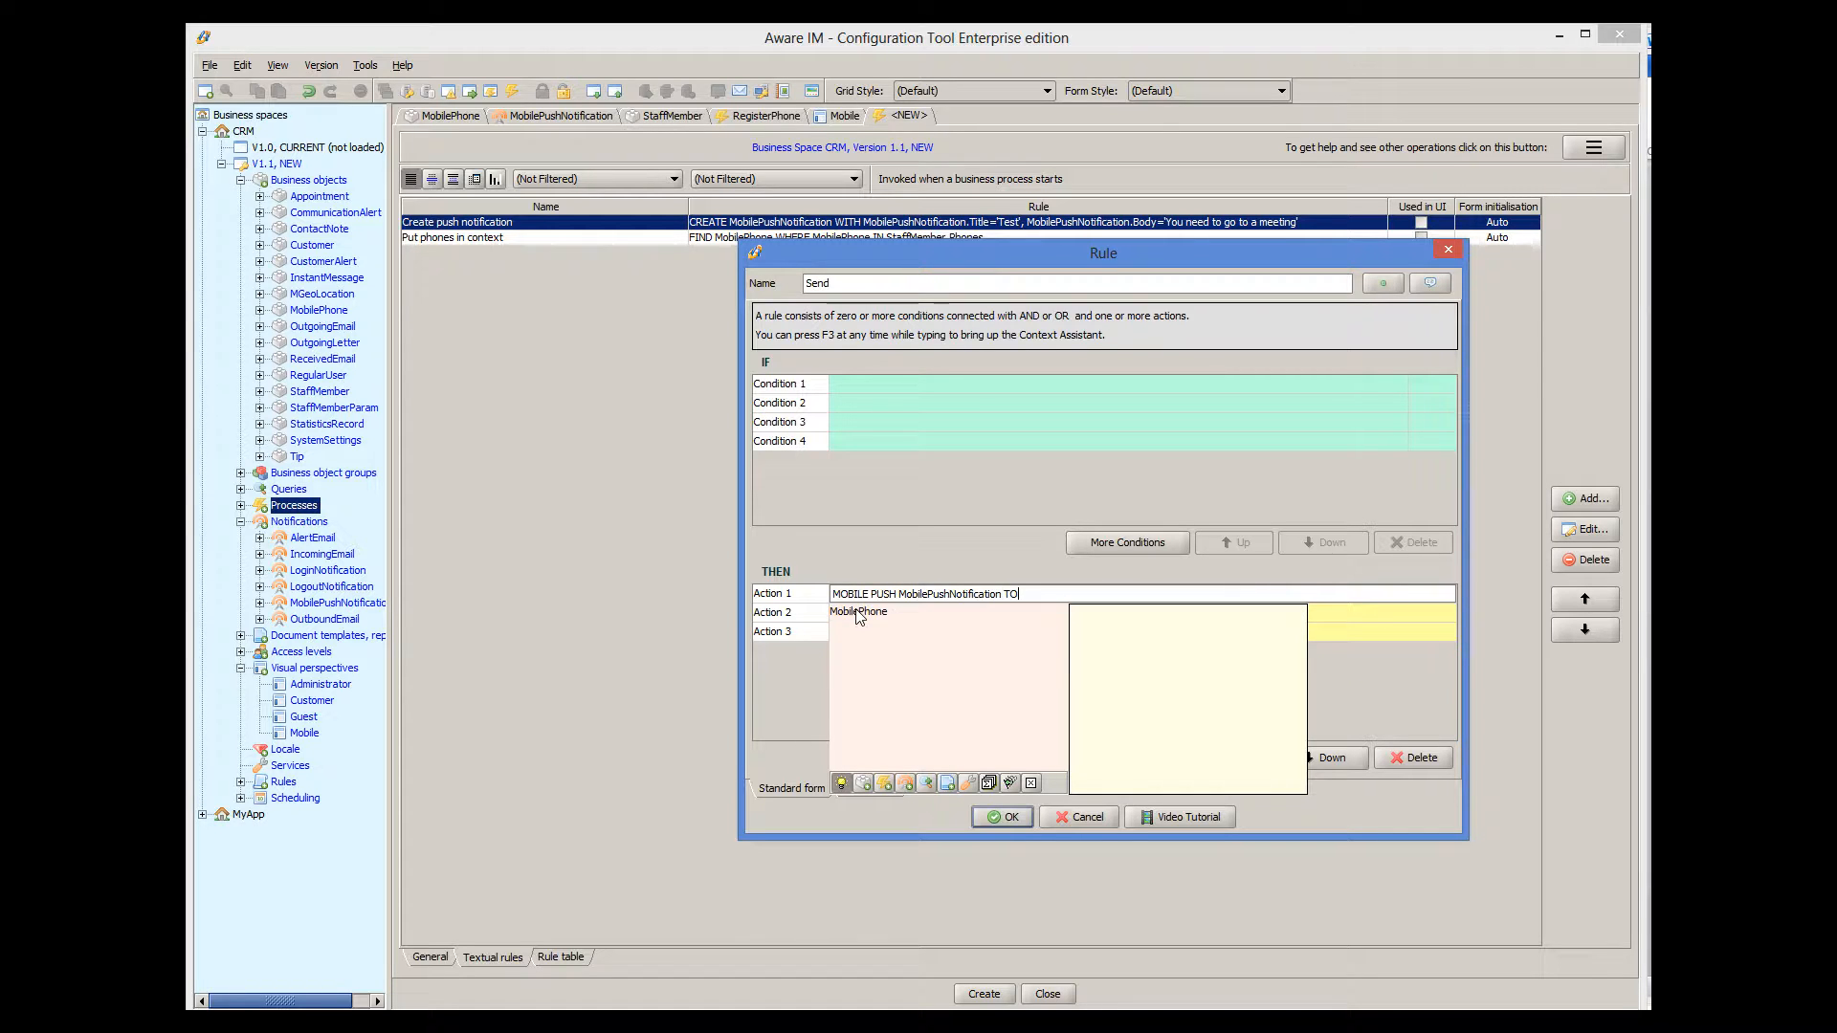
pyautogui.click(858, 613)
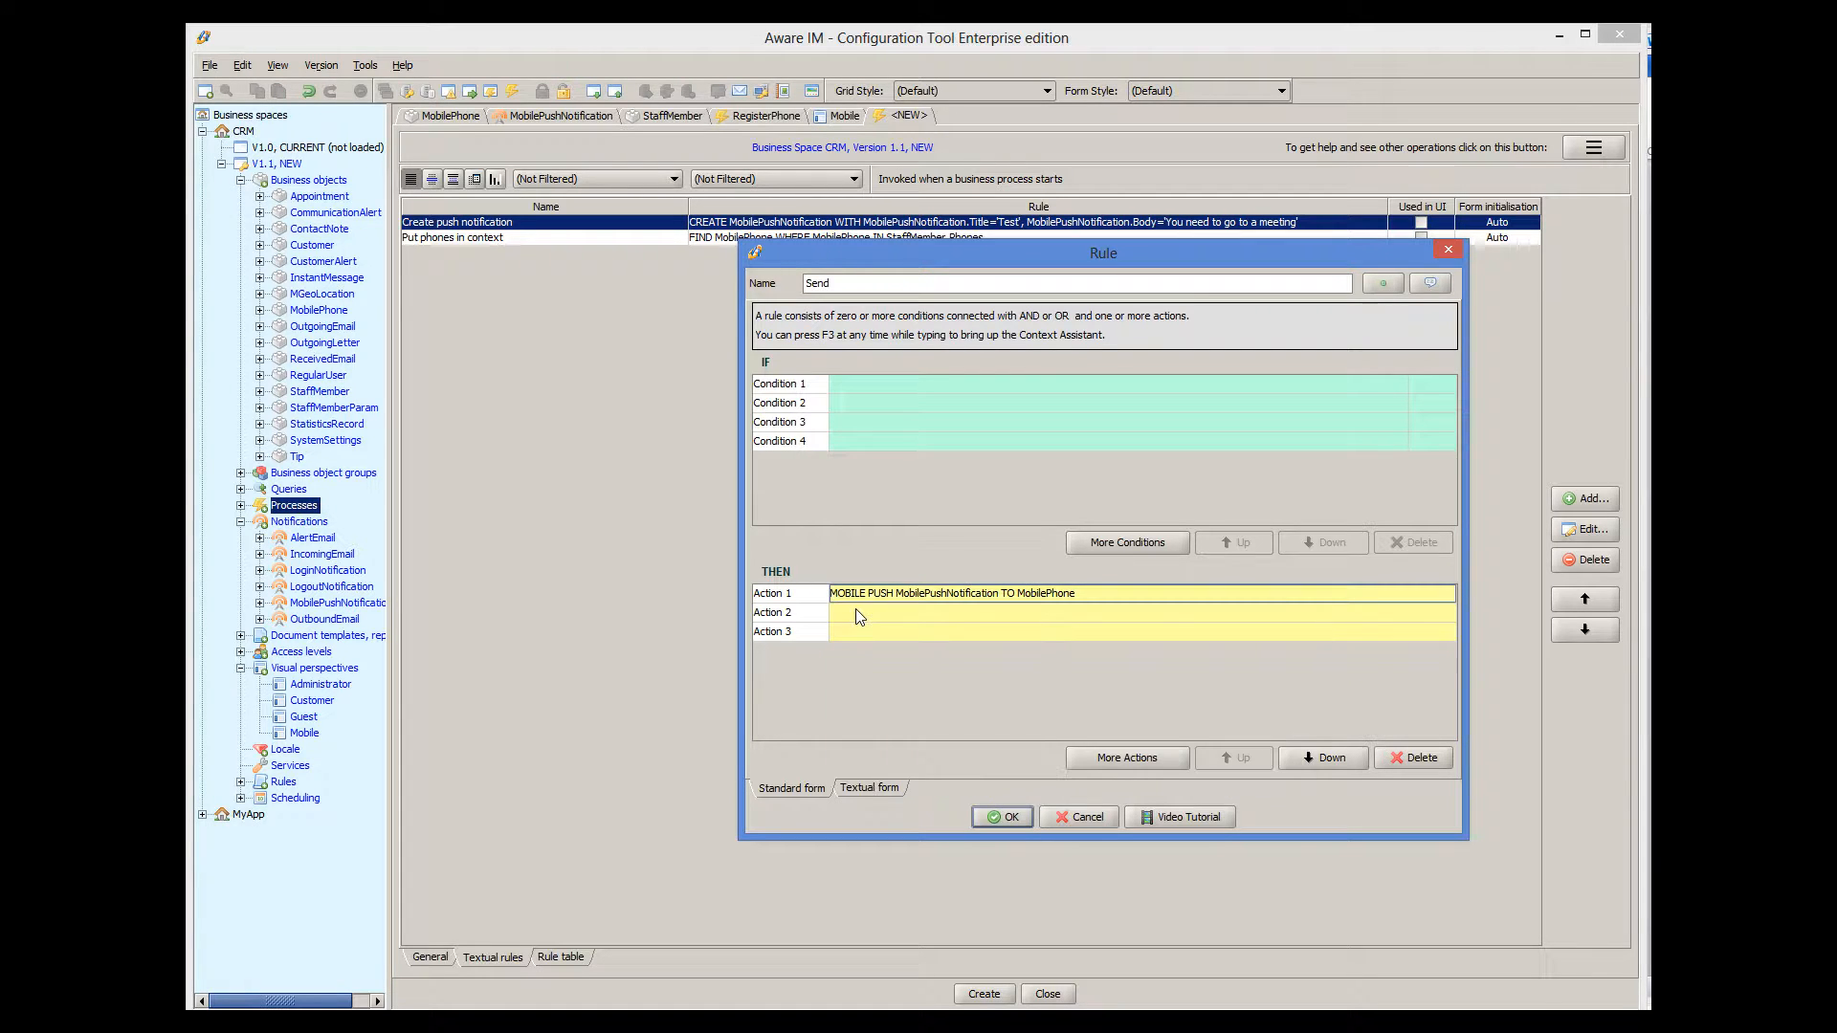
pyautogui.click(1008, 817)
pyautogui.click(985, 994)
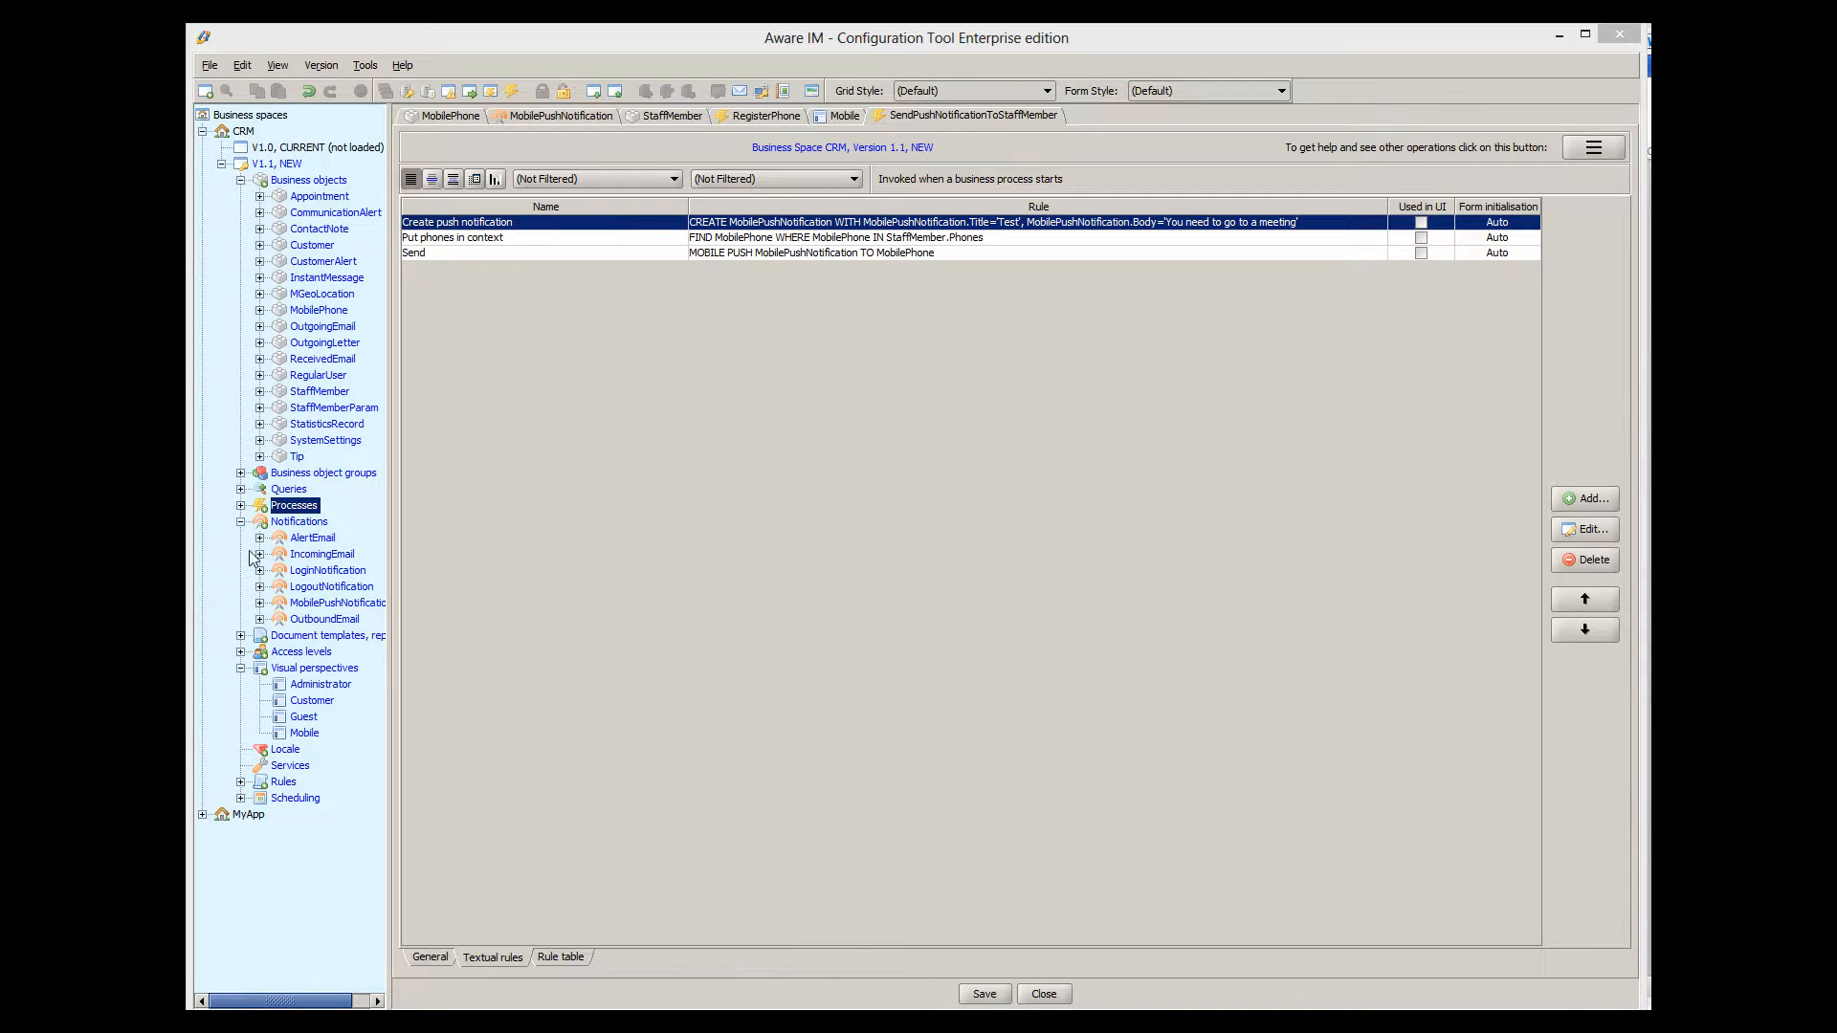
# Copy the SendPushNotificationToStaffMember process and paste it into the Processes group.
pyautogui.click(241, 505)
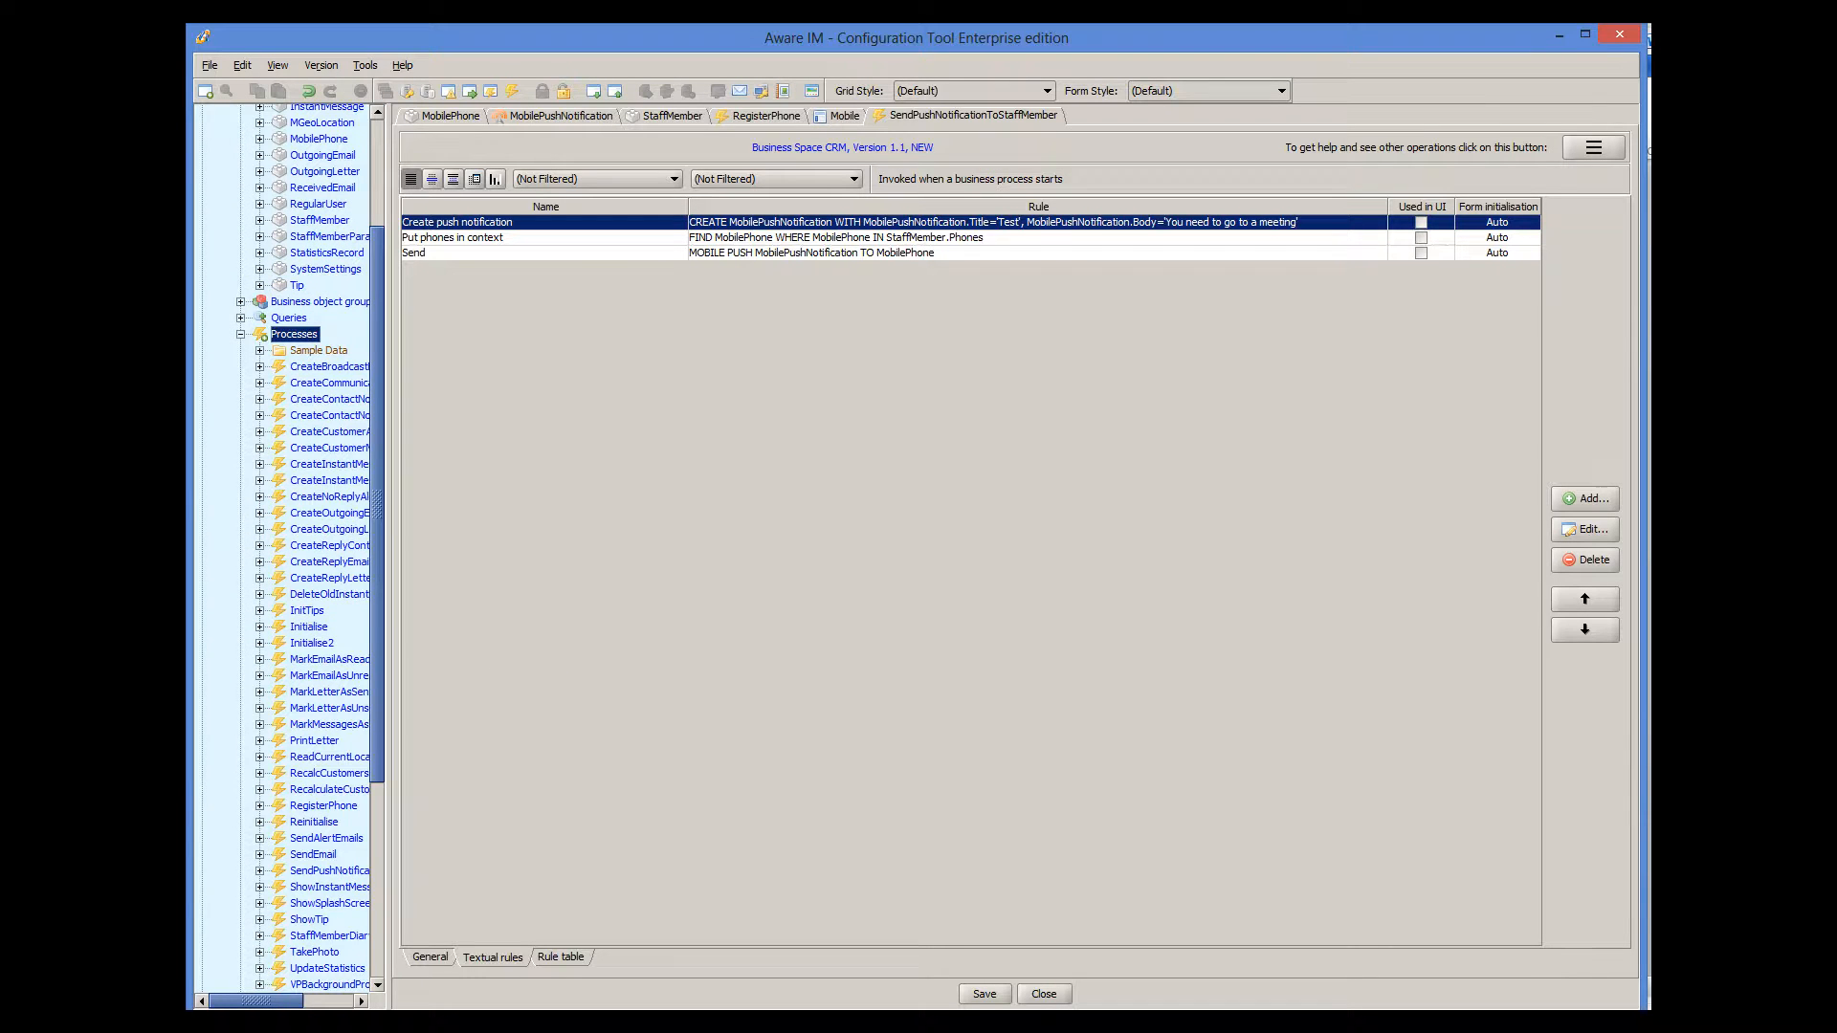
pyautogui.moveTo(269, 1001); pyautogui.dragTo(286, 1001)
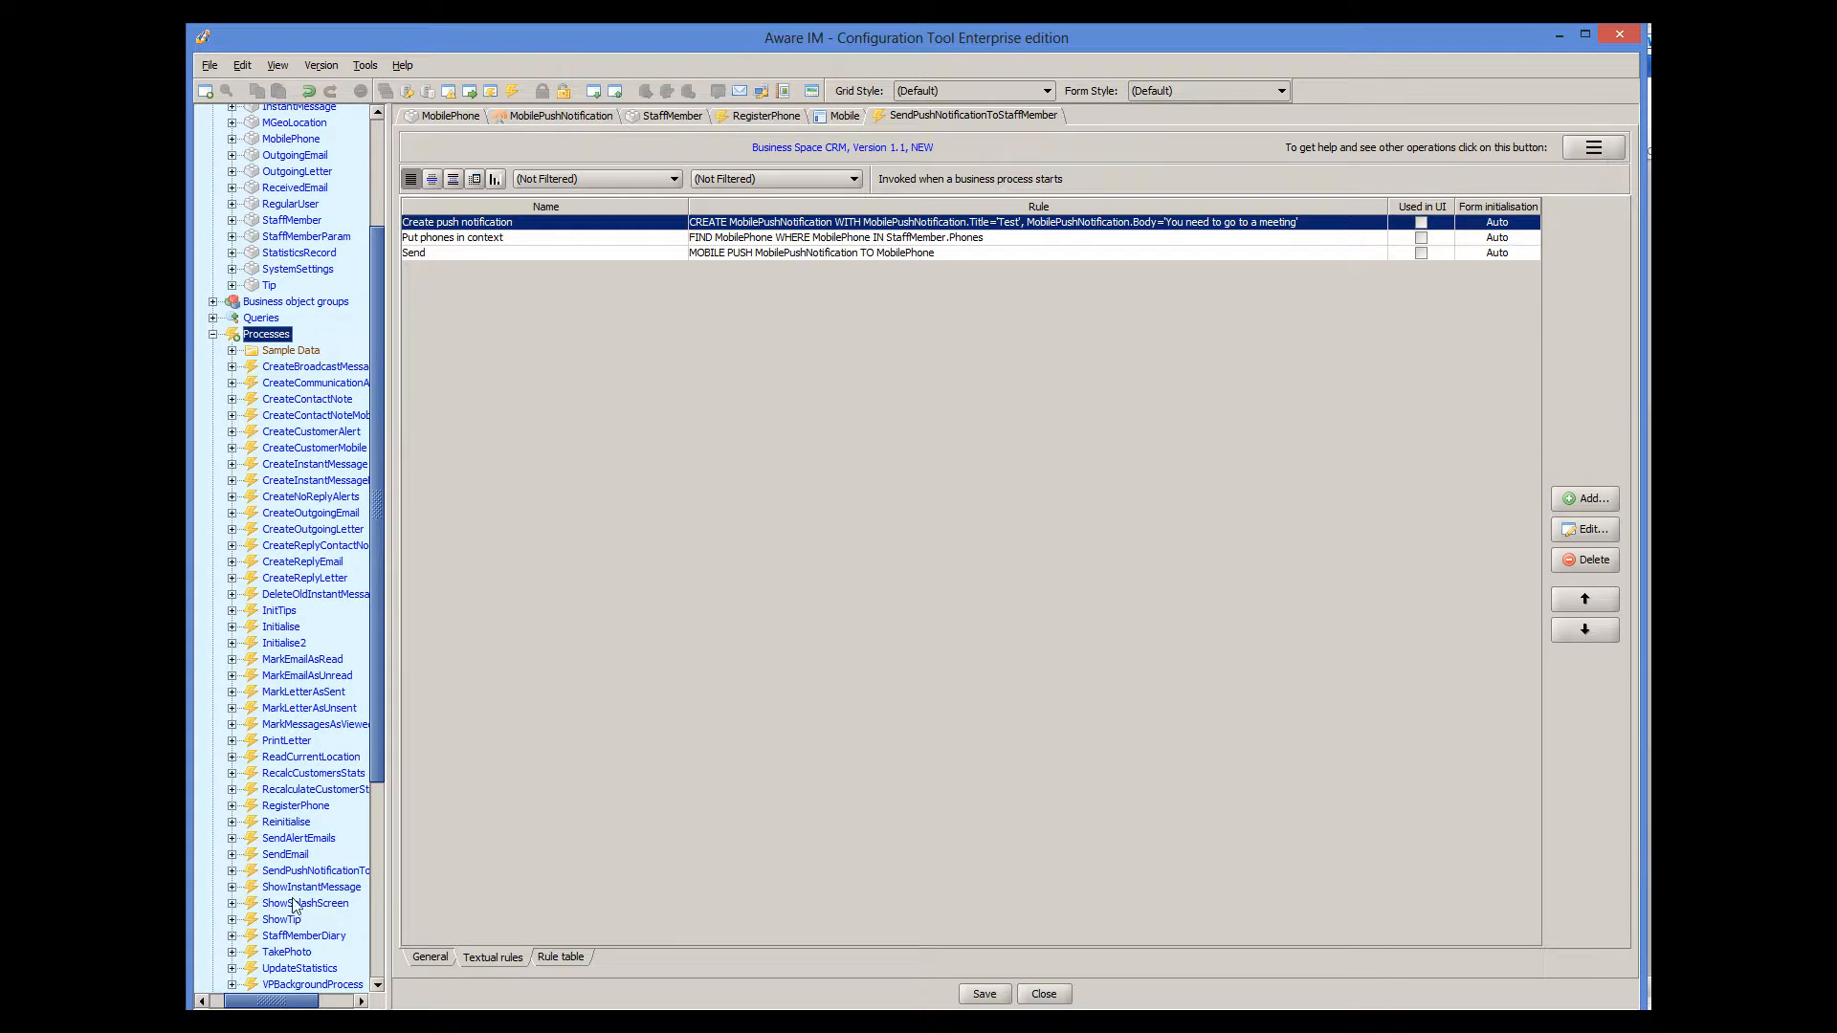
pyautogui.rightClick(308, 872)
pyautogui.click(339, 919)
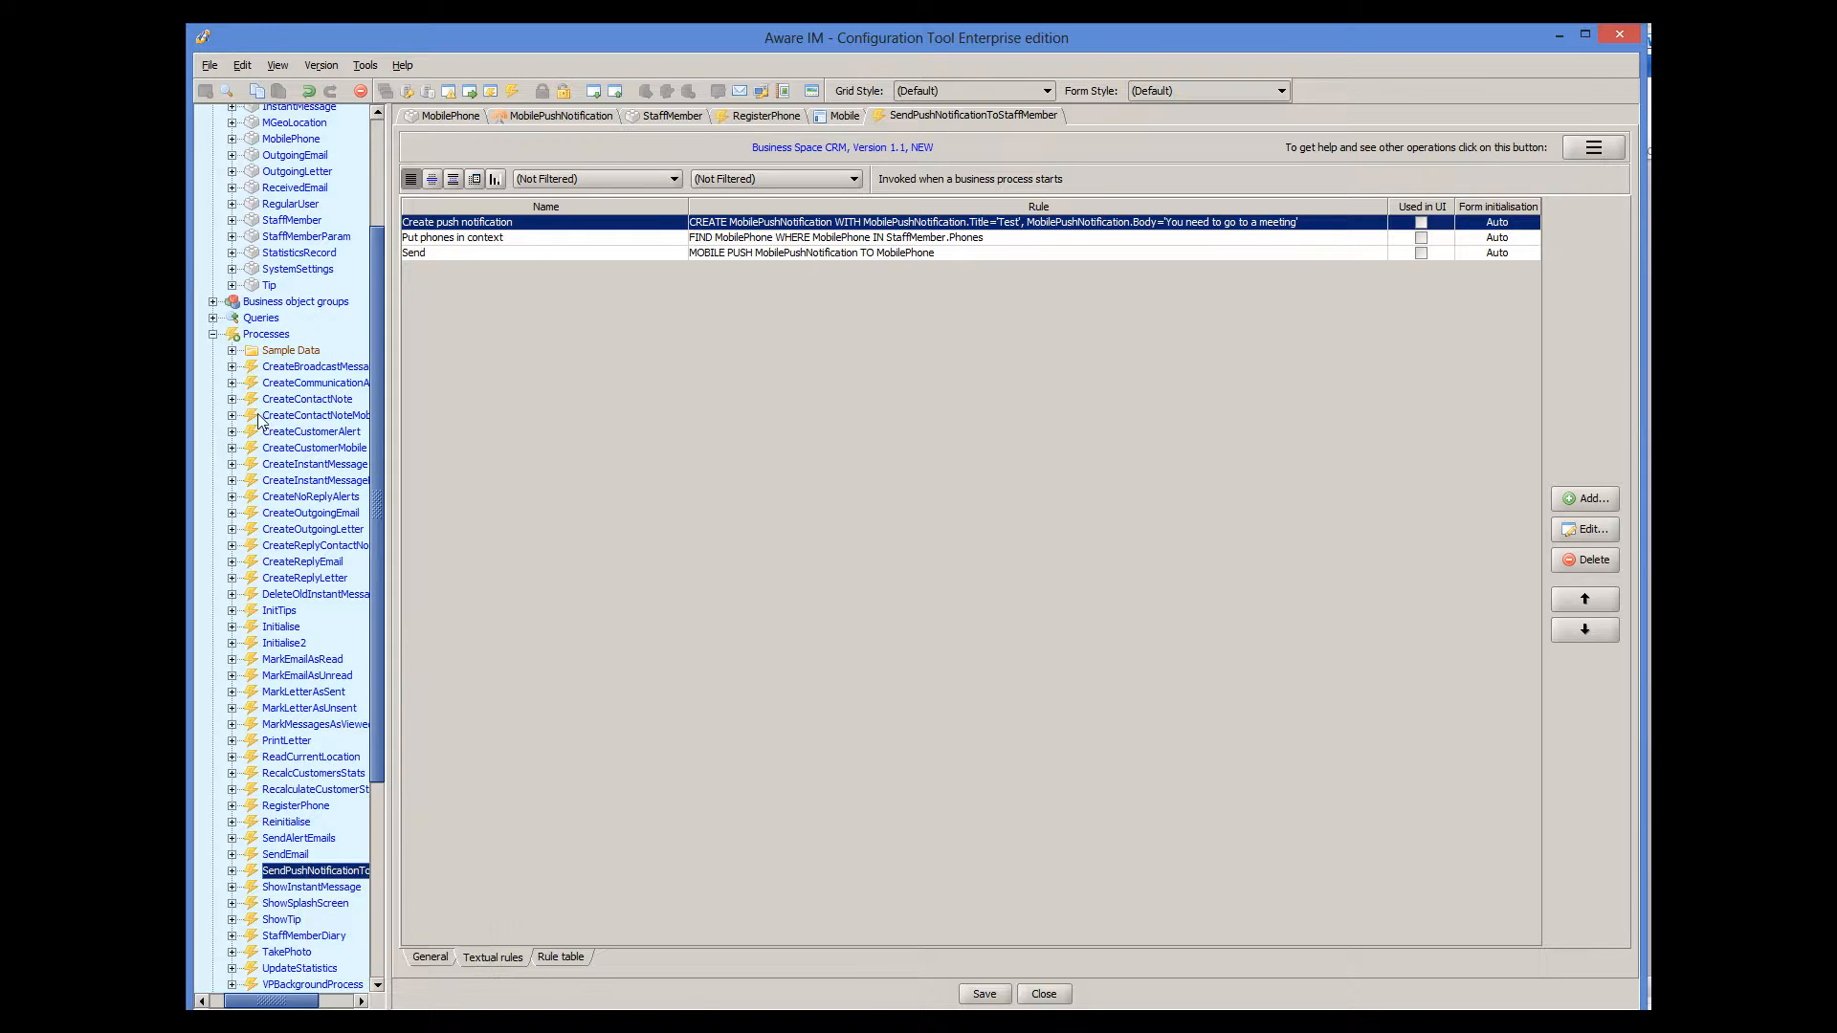
pyautogui.rightClick(277, 336)
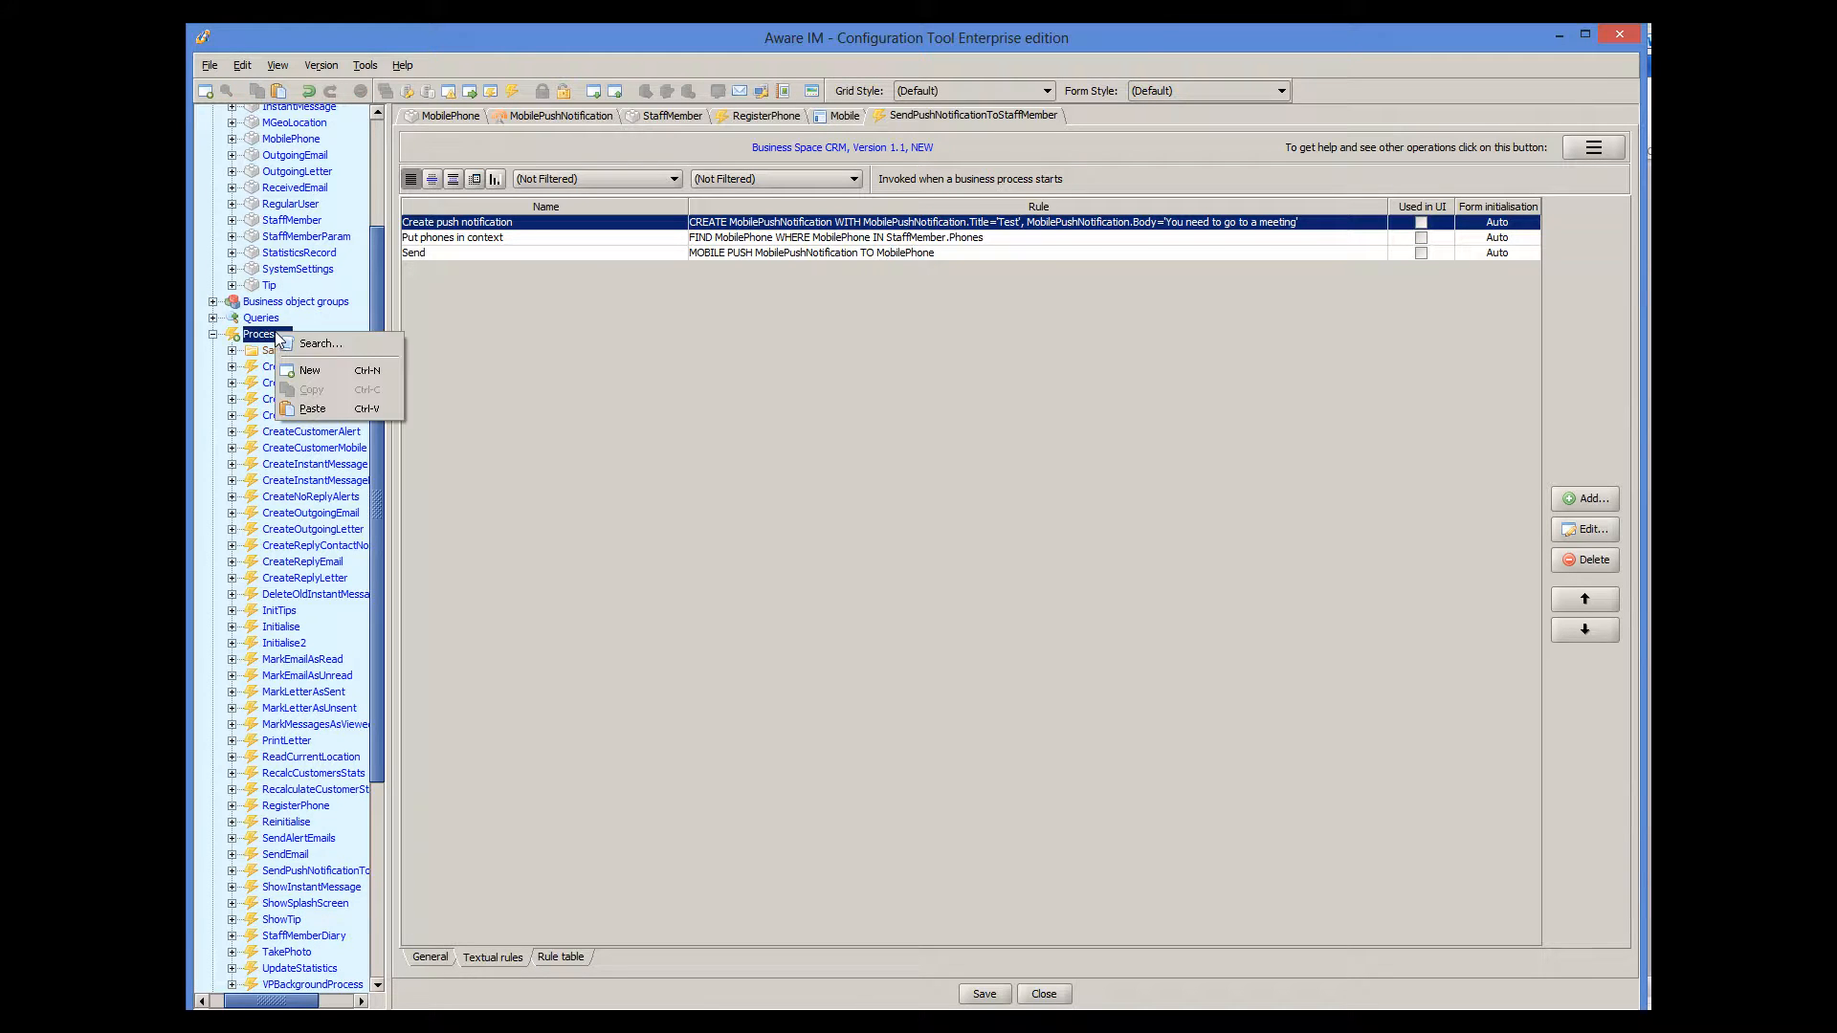
pyautogui.click(313, 411)
# Rename the copy SendPushNotificationToAllPhones, remove its StaffMember input, and show its rules.
pyautogui.doubleClick(356, 888)
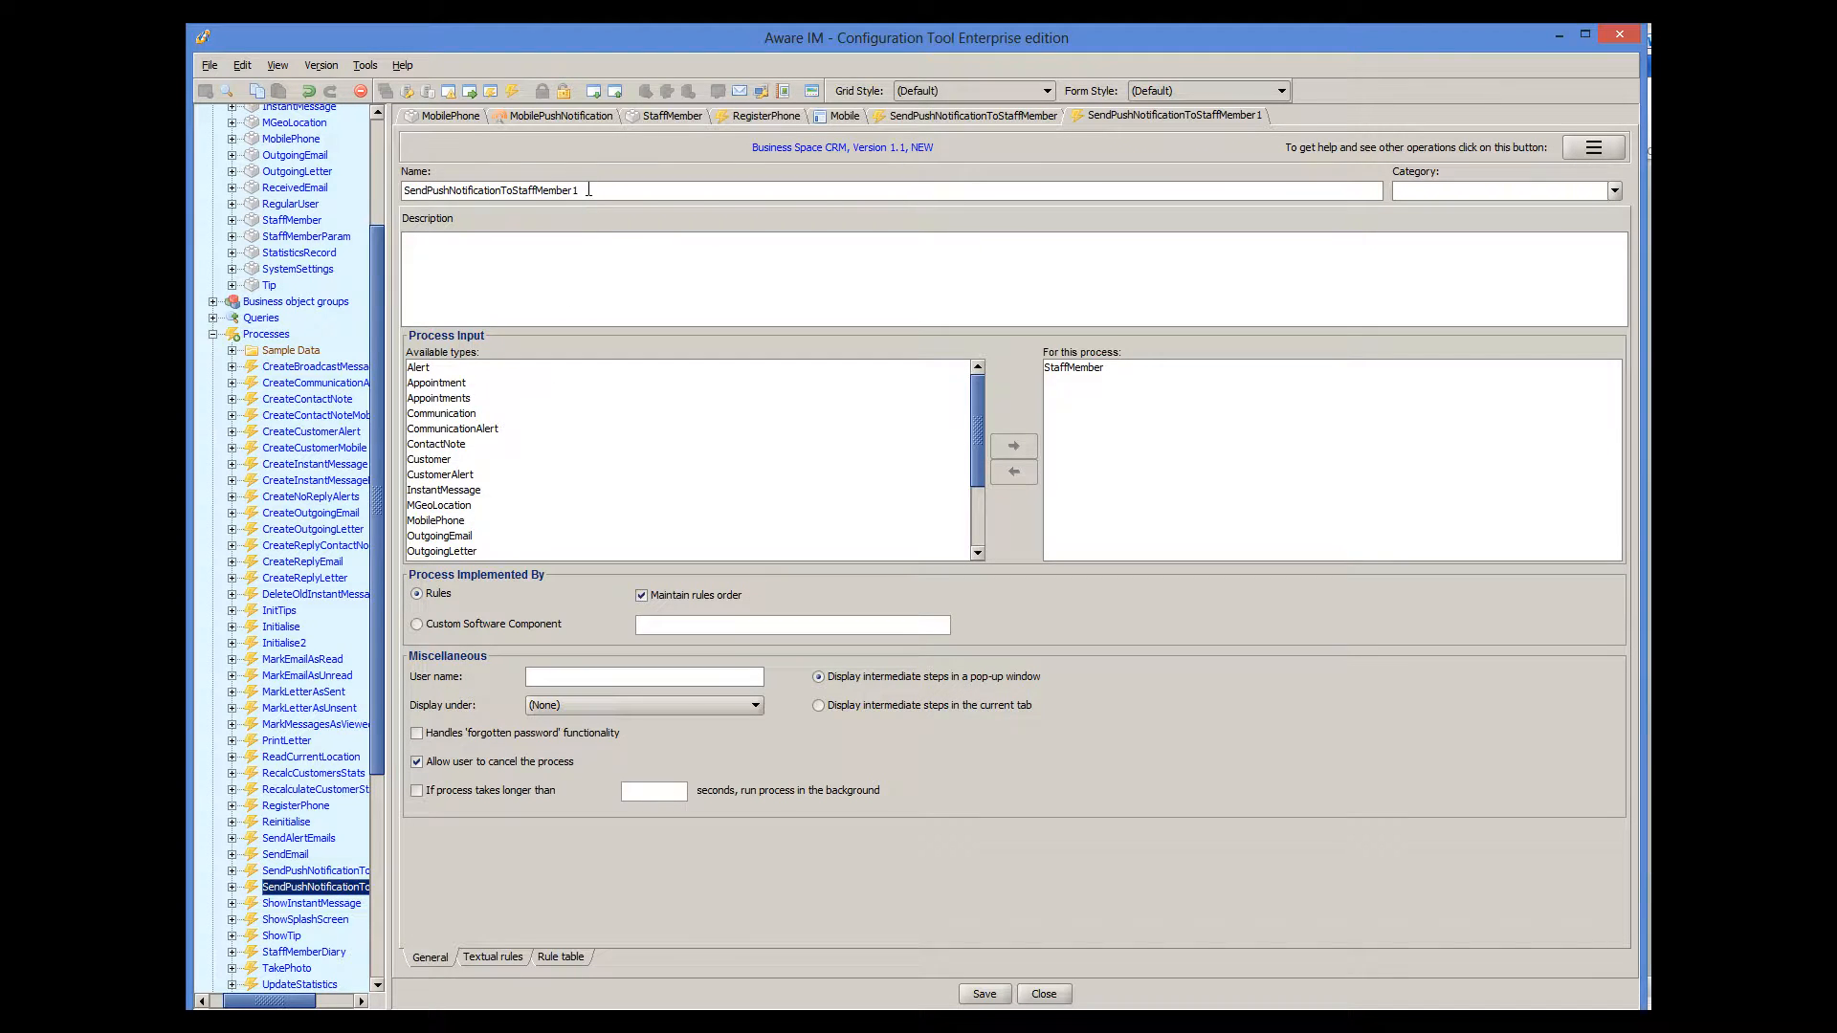
pyautogui.moveTo(588, 189); pyautogui.dragTo(517, 198)
pyautogui.click(1074, 368)
pyautogui.click(1016, 473)
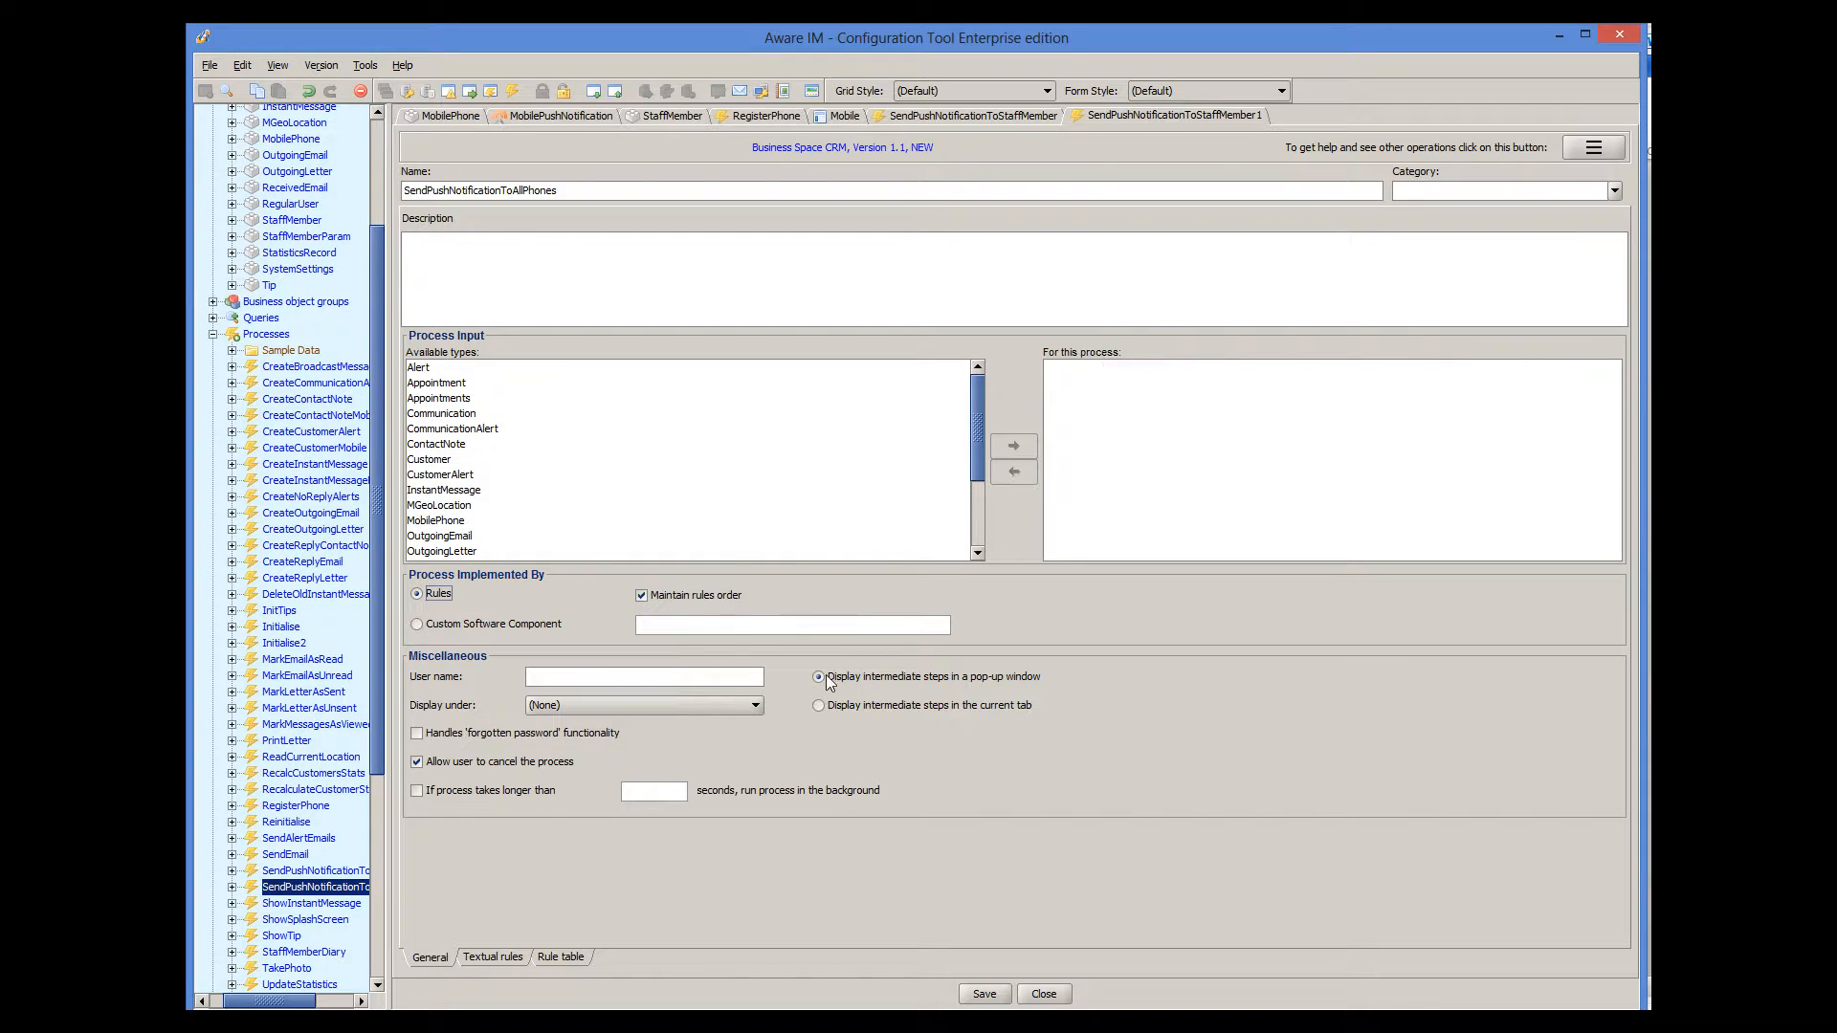
pyautogui.click(501, 954)
pyautogui.click(747, 225)
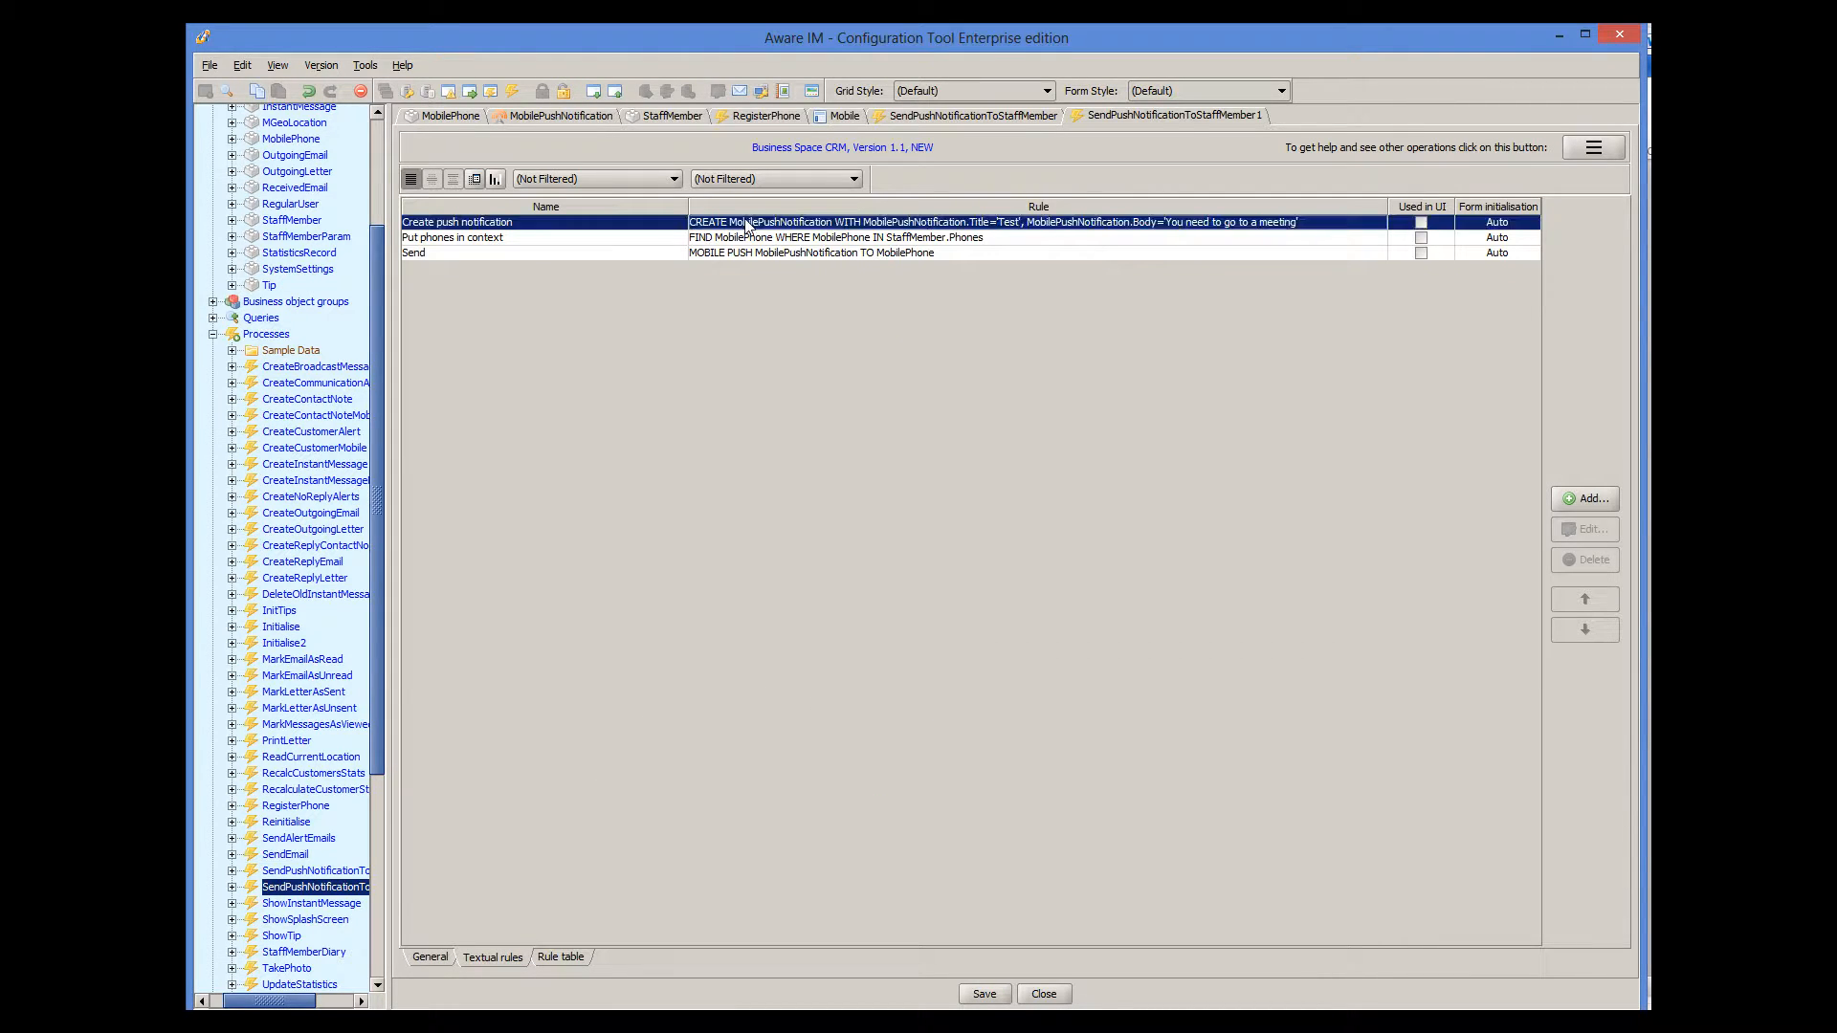
# Change the Create push notification body to 'System will not be available on Sunday'.
pyautogui.doubleClick(747, 225)
pyautogui.click(1362, 598)
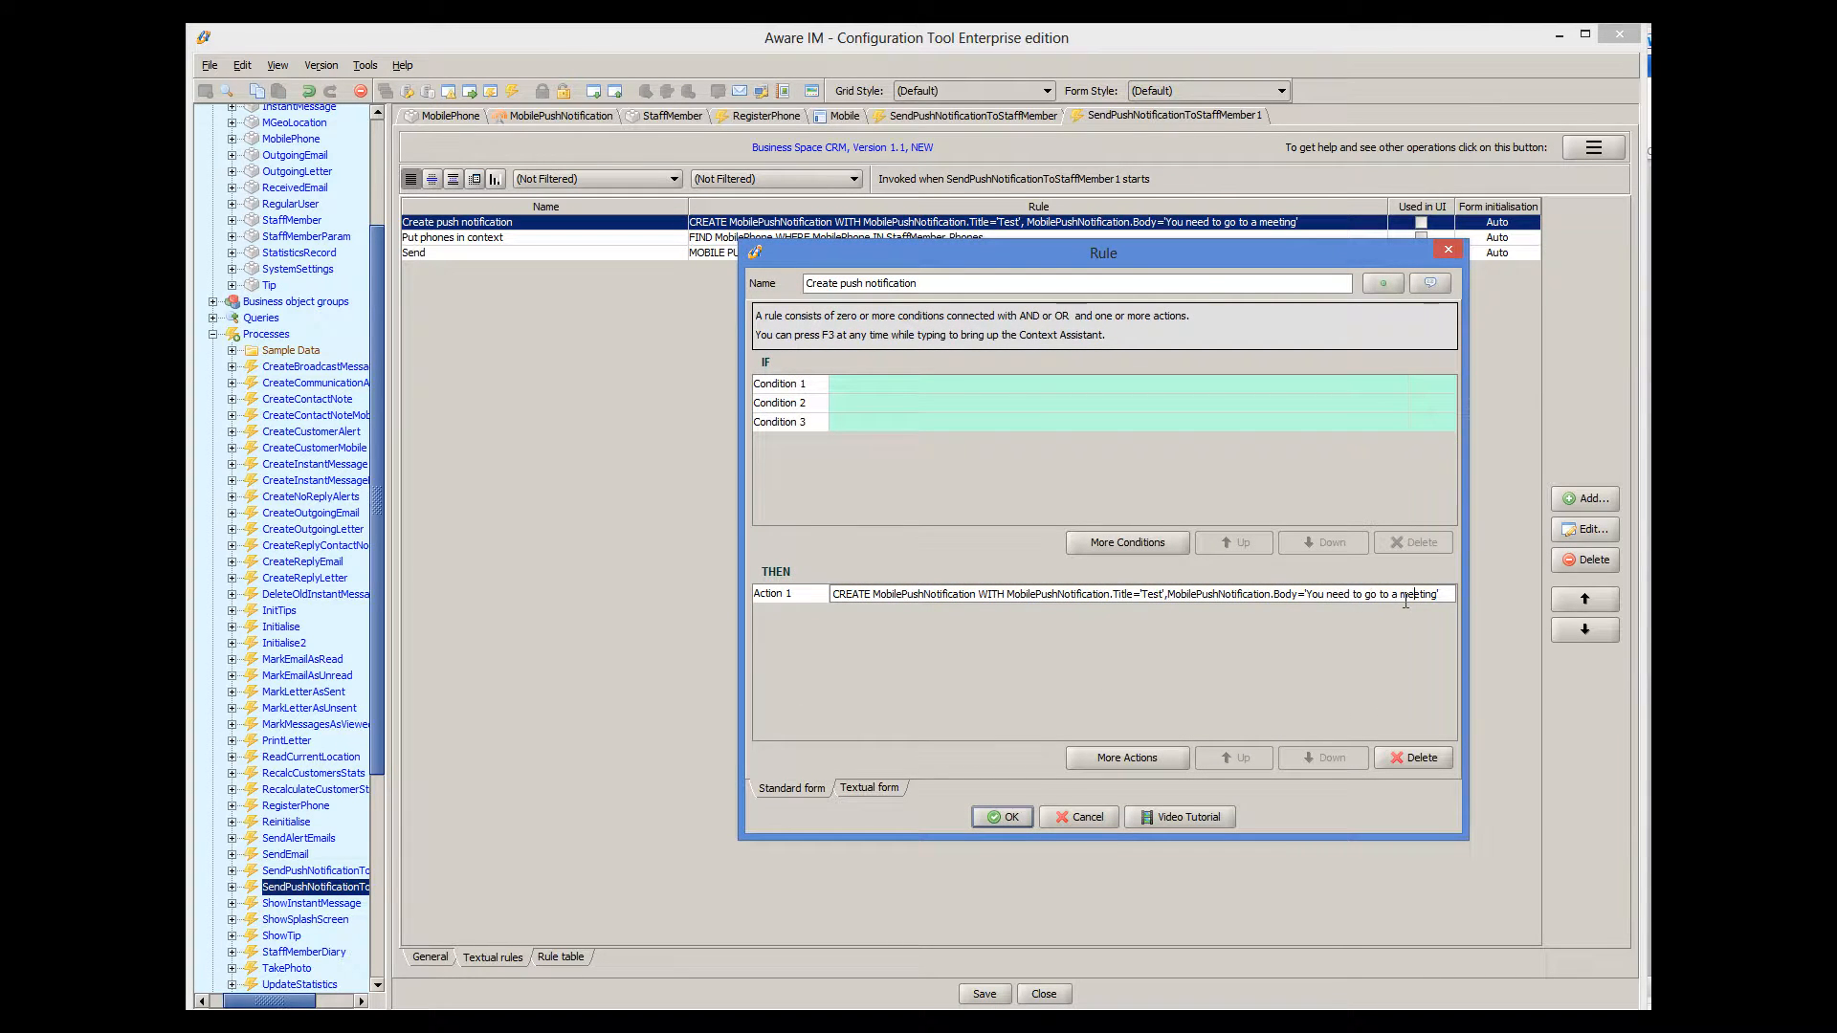
pyautogui.press('BackSpace')
pyautogui.press('BackSpace')
pyautogui.press('BackSpace')
pyautogui.press('BackSpace')
pyautogui.press('BackSpace')
pyautogui.press('BackSpace')
pyautogui.press('BackSpace')
pyautogui.press('BackSpace')
pyautogui.press('BackSpace')
pyautogui.press('BackSpace')
pyautogui.press('BackSpace')
pyautogui.press('BackSpace')
pyautogui.press('BackSpace')
pyautogui.press('BackSpace')
pyautogui.press('BackSpace')
pyautogui.press('BackSpace')
pyautogui.press('BackSpace')
pyautogui.press('BackSpace')
pyautogui.press('BackSpace')
pyautogui.press('BackSpace')
pyautogui.press('BackSpace')
pyautogui.write('System will not be available on Sunday')
pyautogui.press('Return')
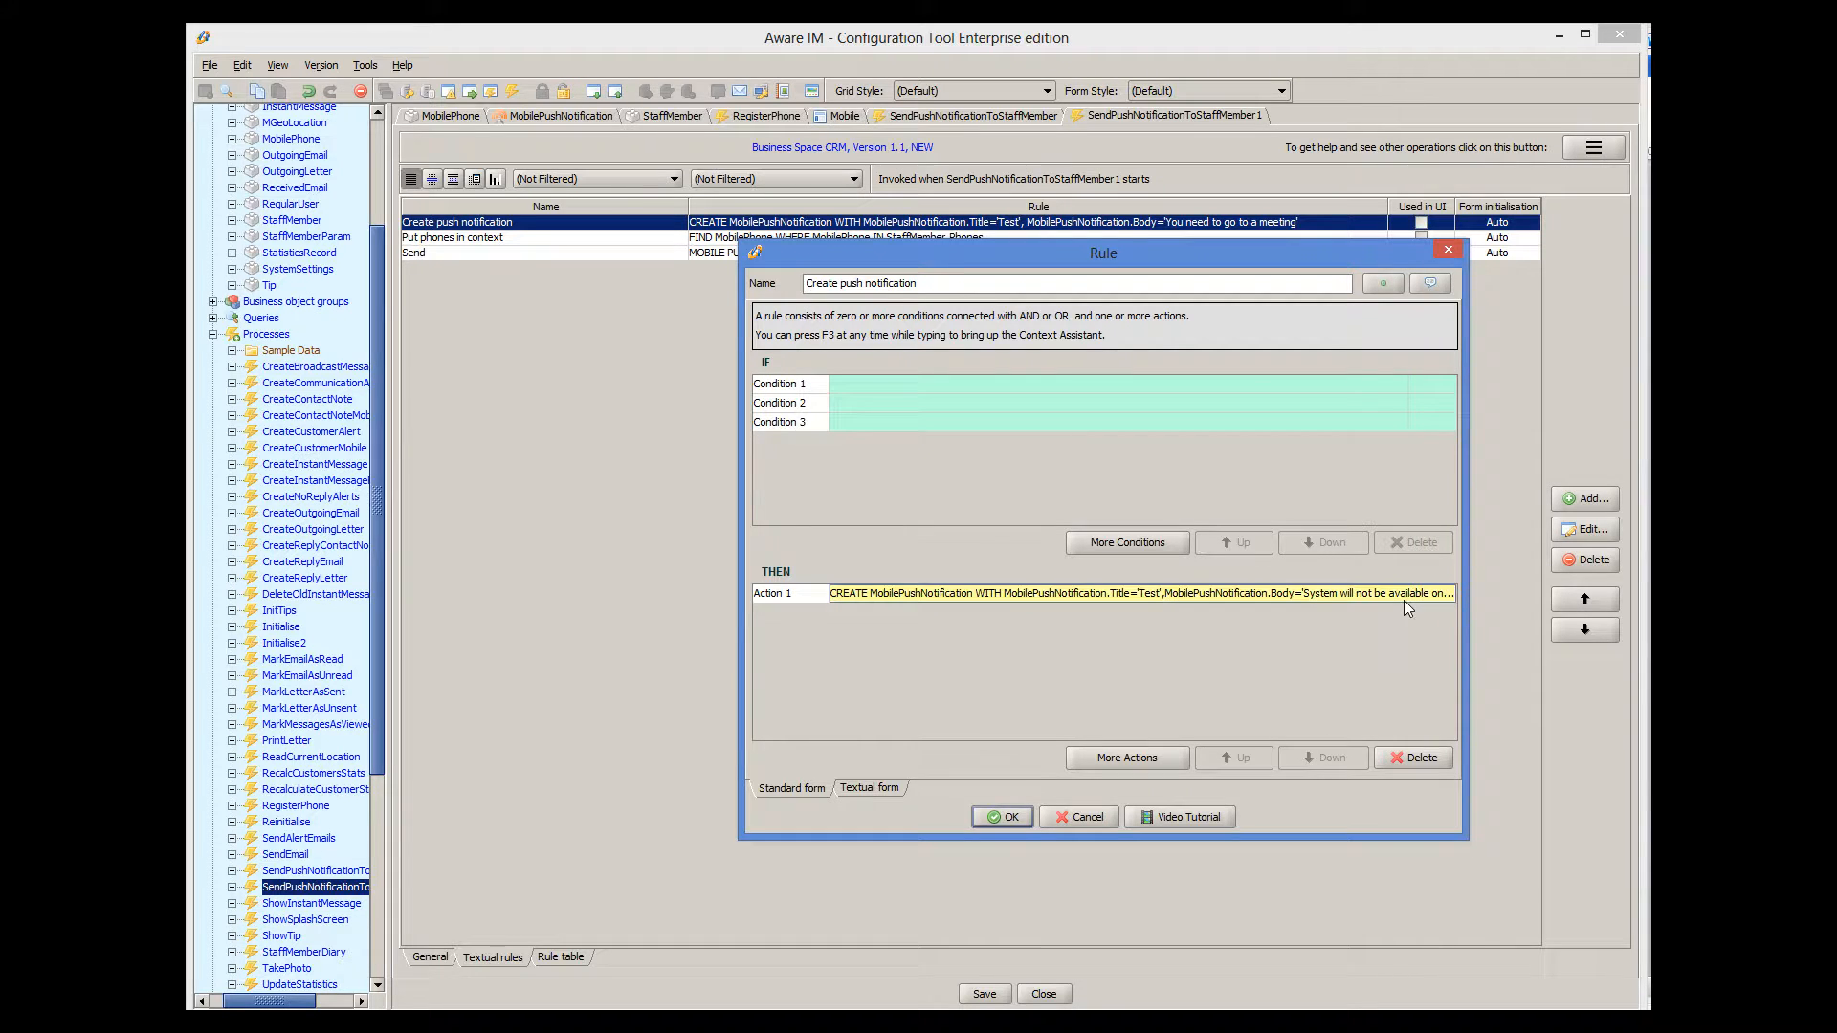
pyautogui.click(1005, 818)
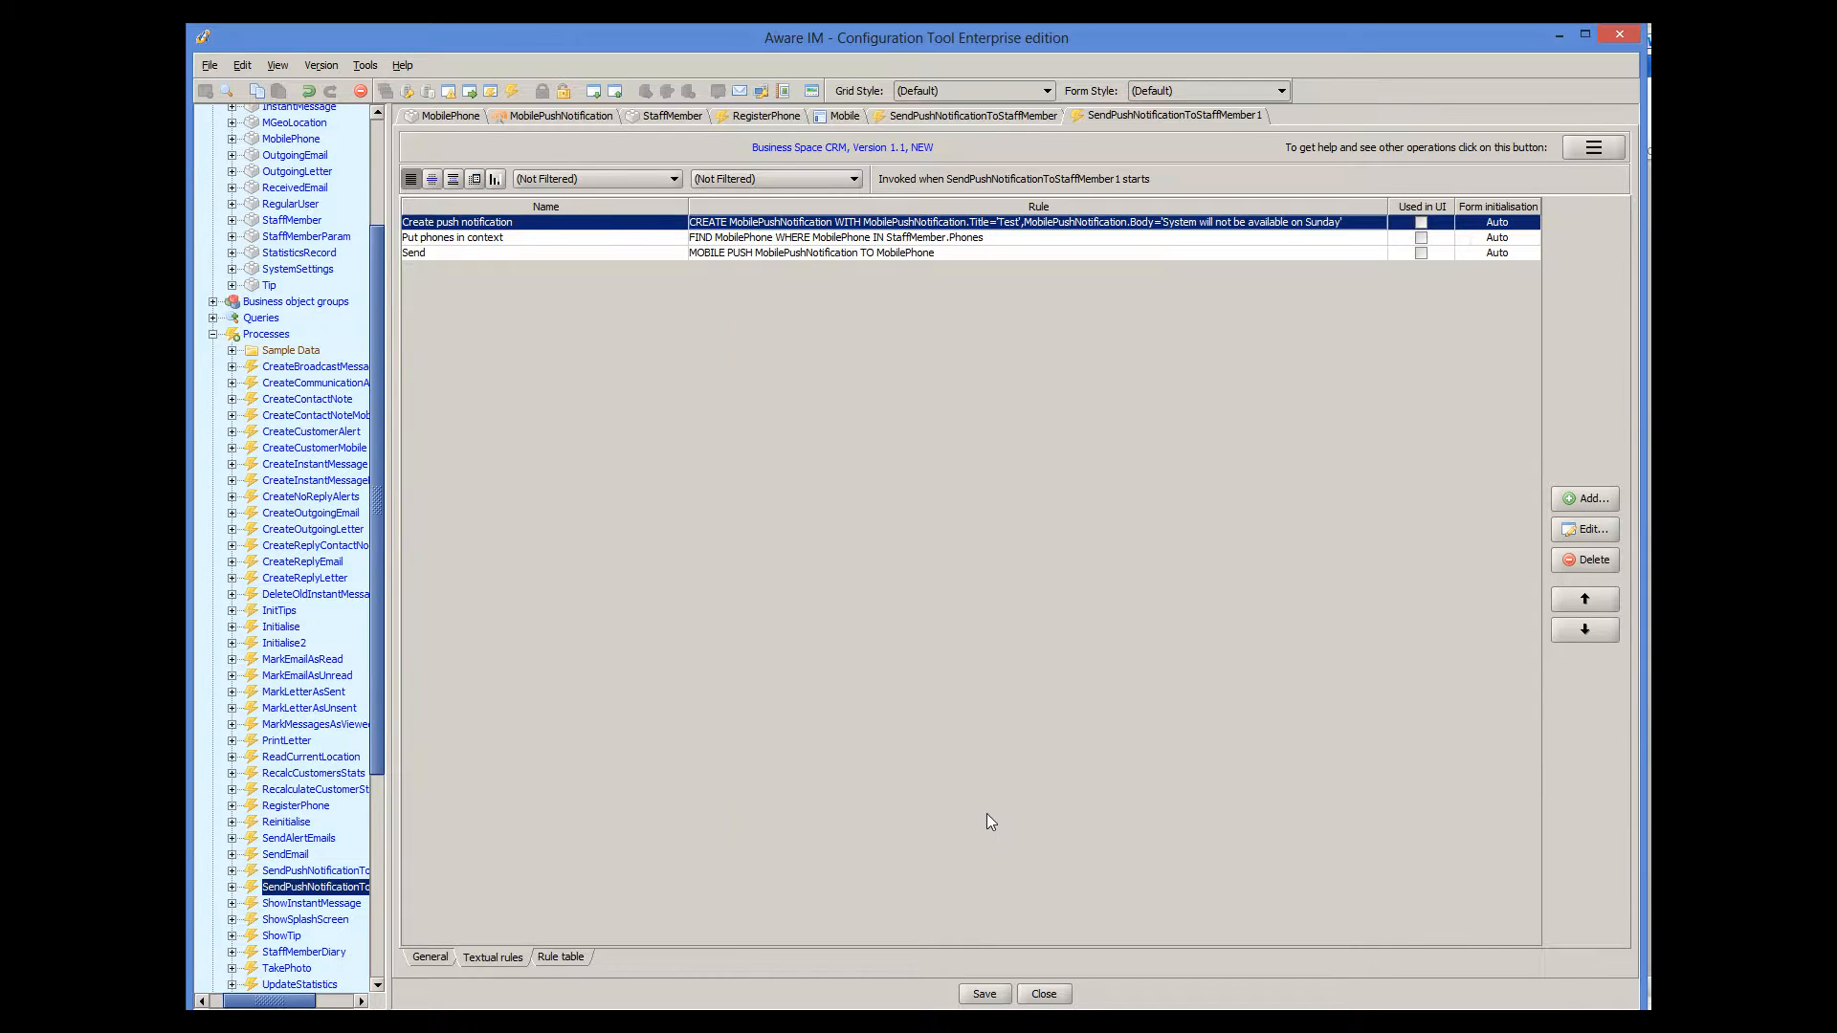
# Change the Put phones in context action to FIND ALL MobilePhone and save the process.
pyautogui.click(776, 243)
pyautogui.doubleClick(776, 241)
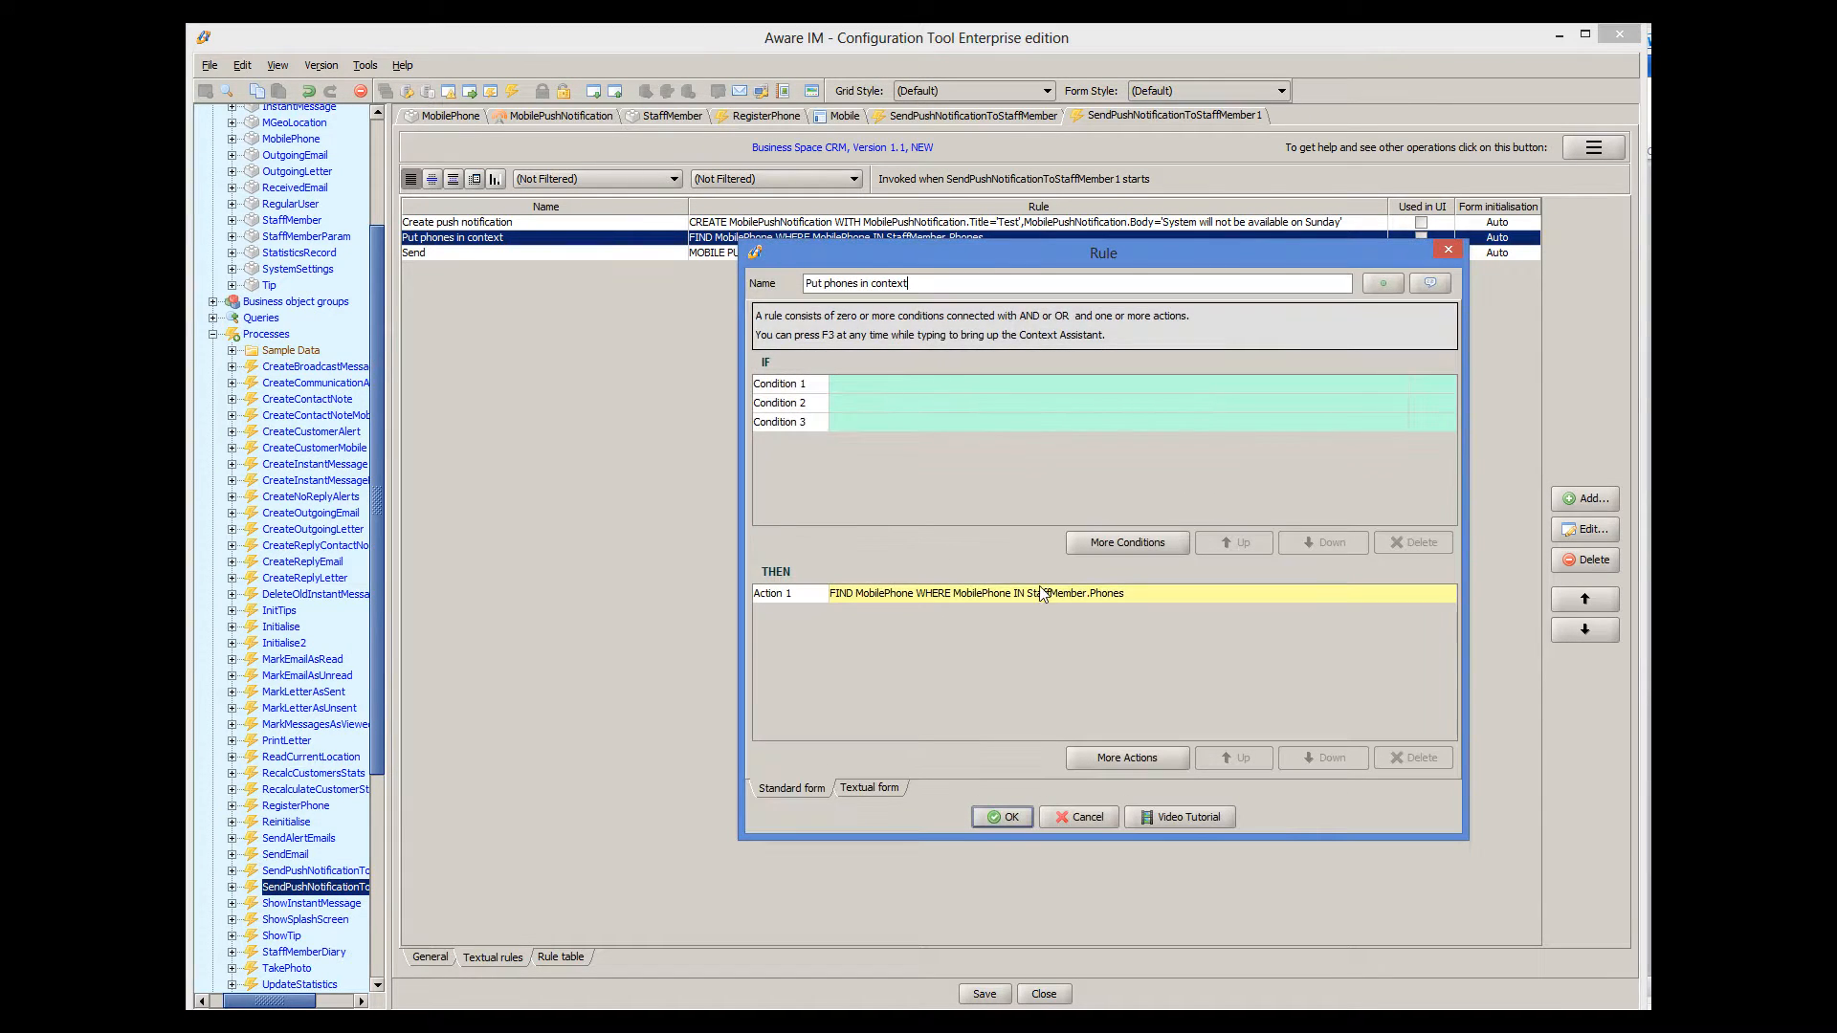
pyautogui.click(859, 594)
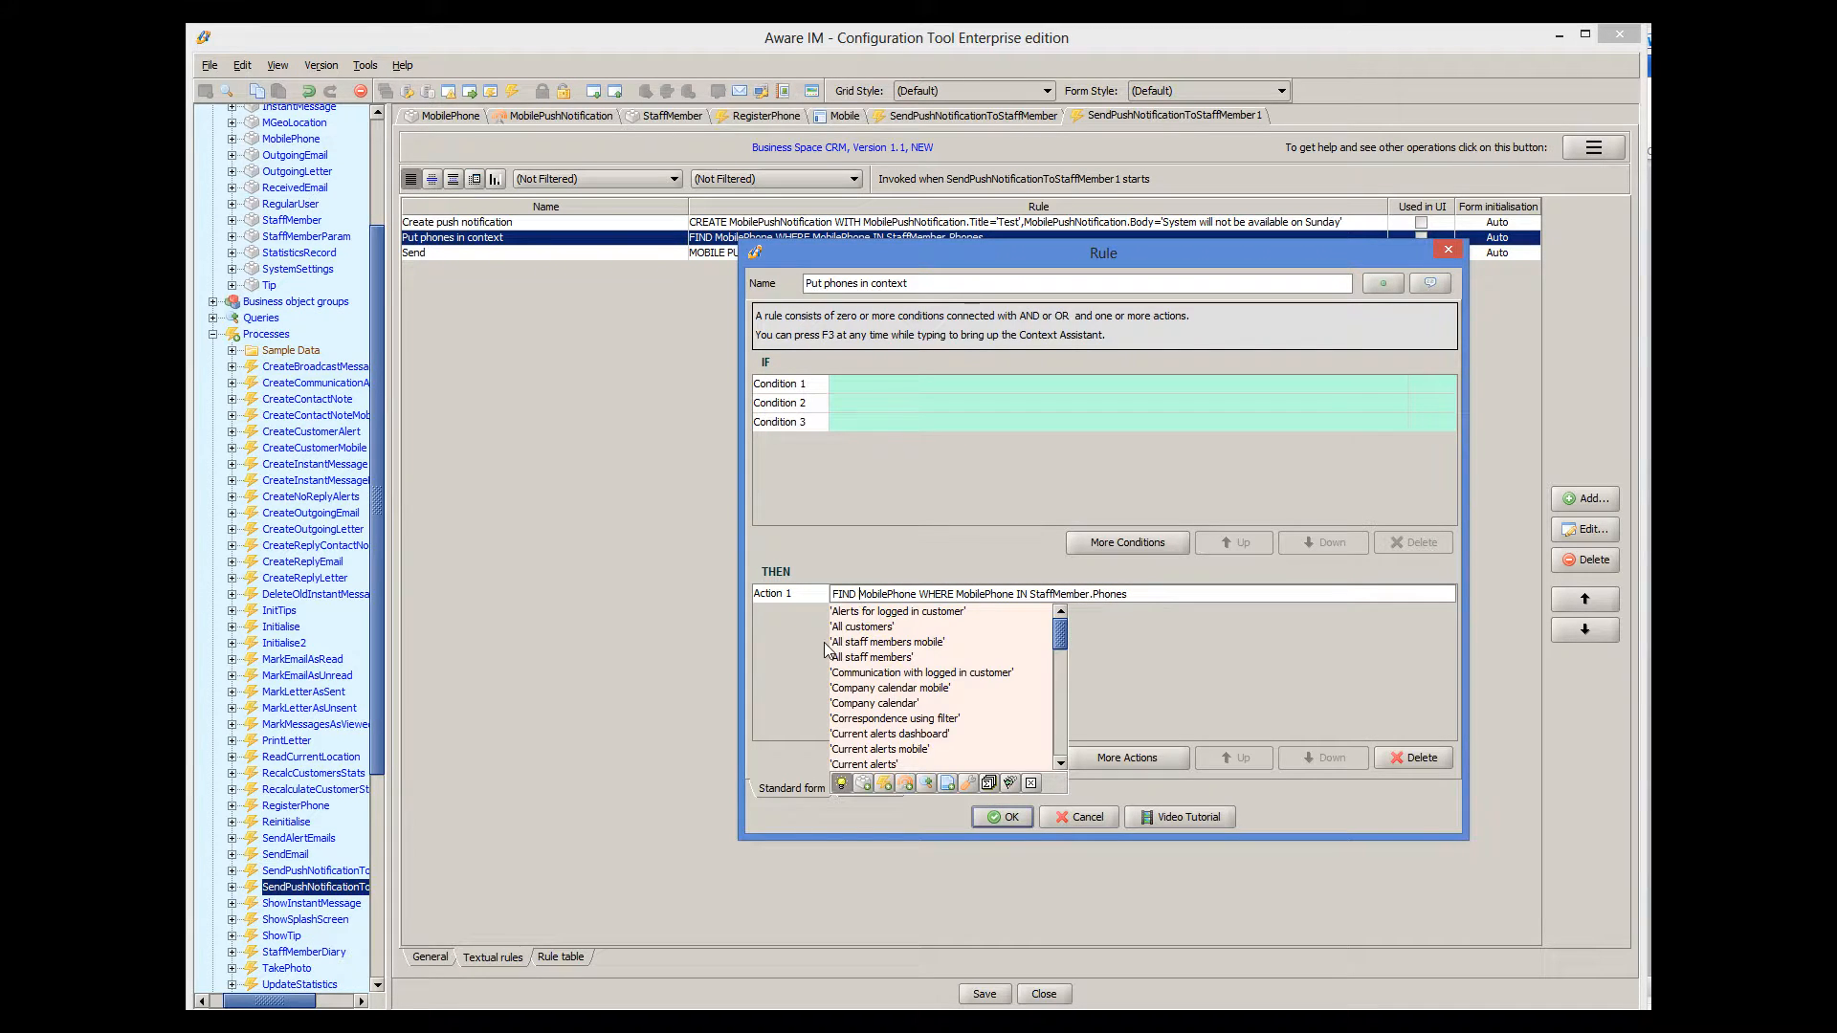
pyautogui.write('ALL')
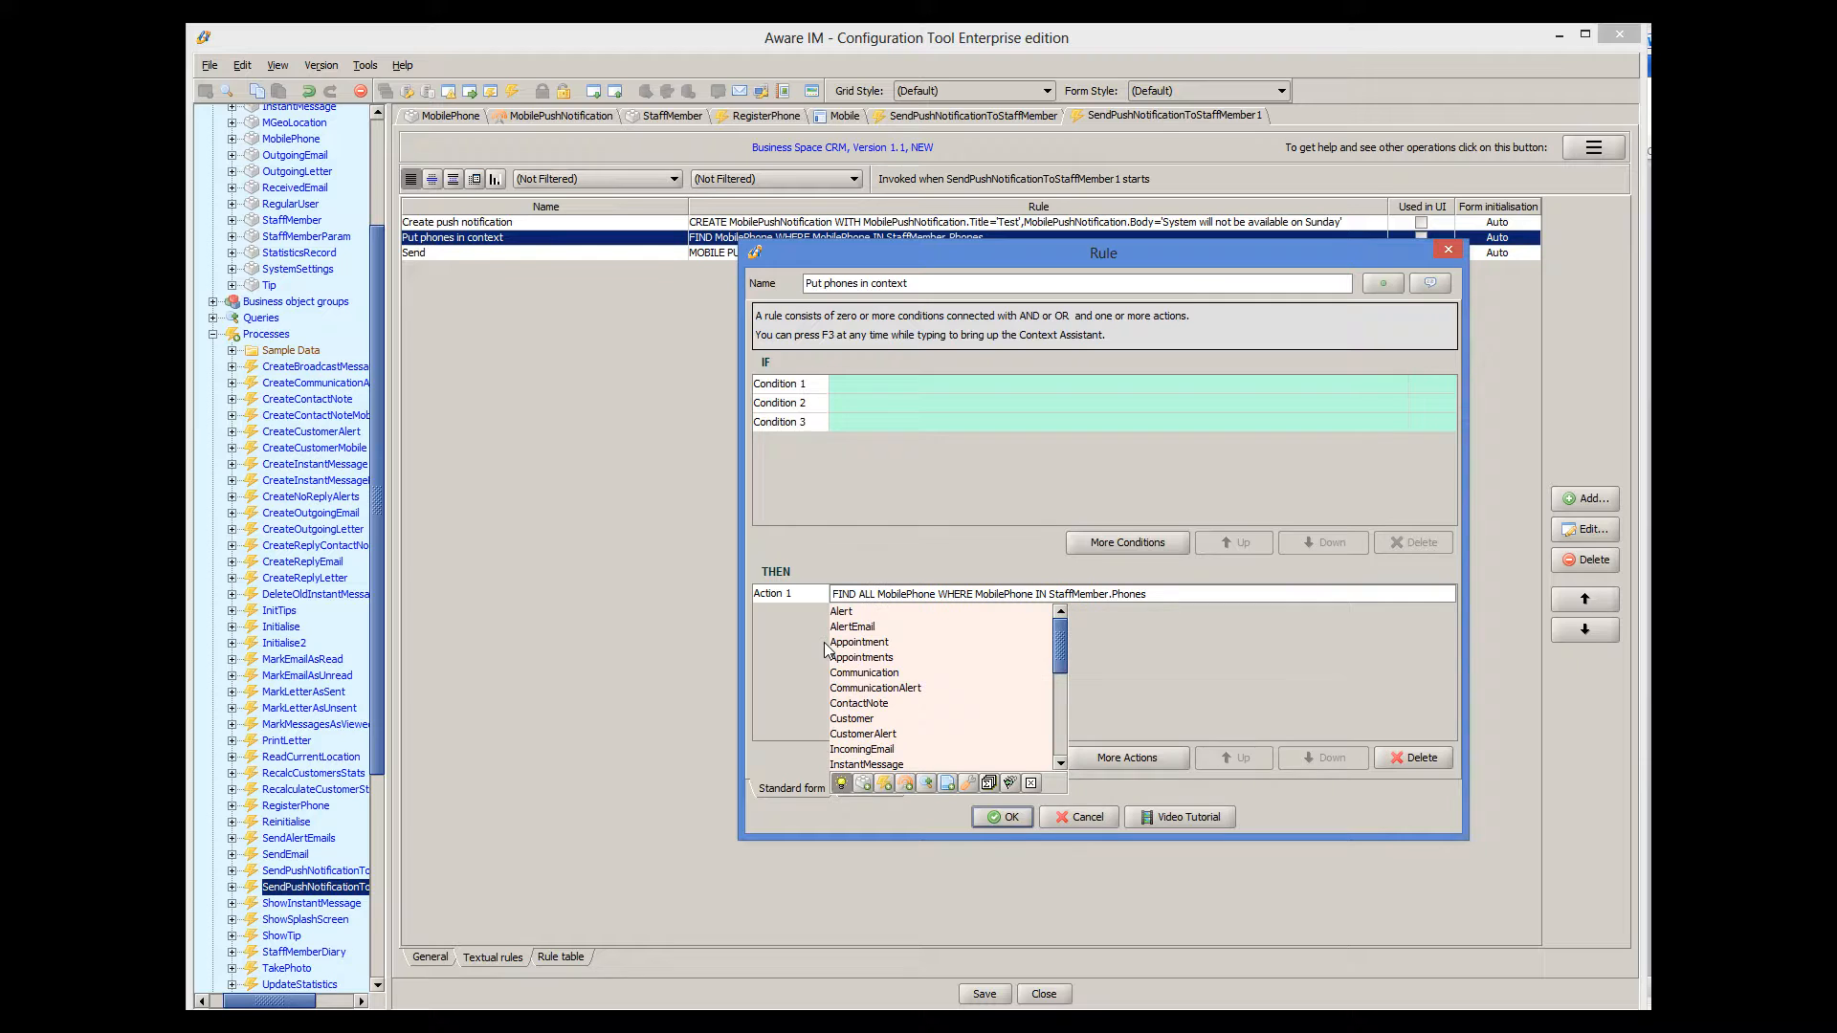
pyautogui.press('End')
pyautogui.press('BackSpace')
pyautogui.press('BackSpace')
pyautogui.press('BackSpace')
pyautogui.press('BackSpace')
pyautogui.press('BackSpace')
pyautogui.press('BackSpace')
pyautogui.press('BackSpace')
pyautogui.press('BackSpace')
pyautogui.press('BackSpace')
pyautogui.press('BackSpace')
pyautogui.press('BackSpace')
pyautogui.press('BackSpace')
pyautogui.press('BackSpace')
pyautogui.press('BackSpace')
pyautogui.press('BackSpace')
pyautogui.press('BackSpace')
pyautogui.press('BackSpace')
pyautogui.press('BackSpace')
pyautogui.press('BackSpace')
pyautogui.press('BackSpace')
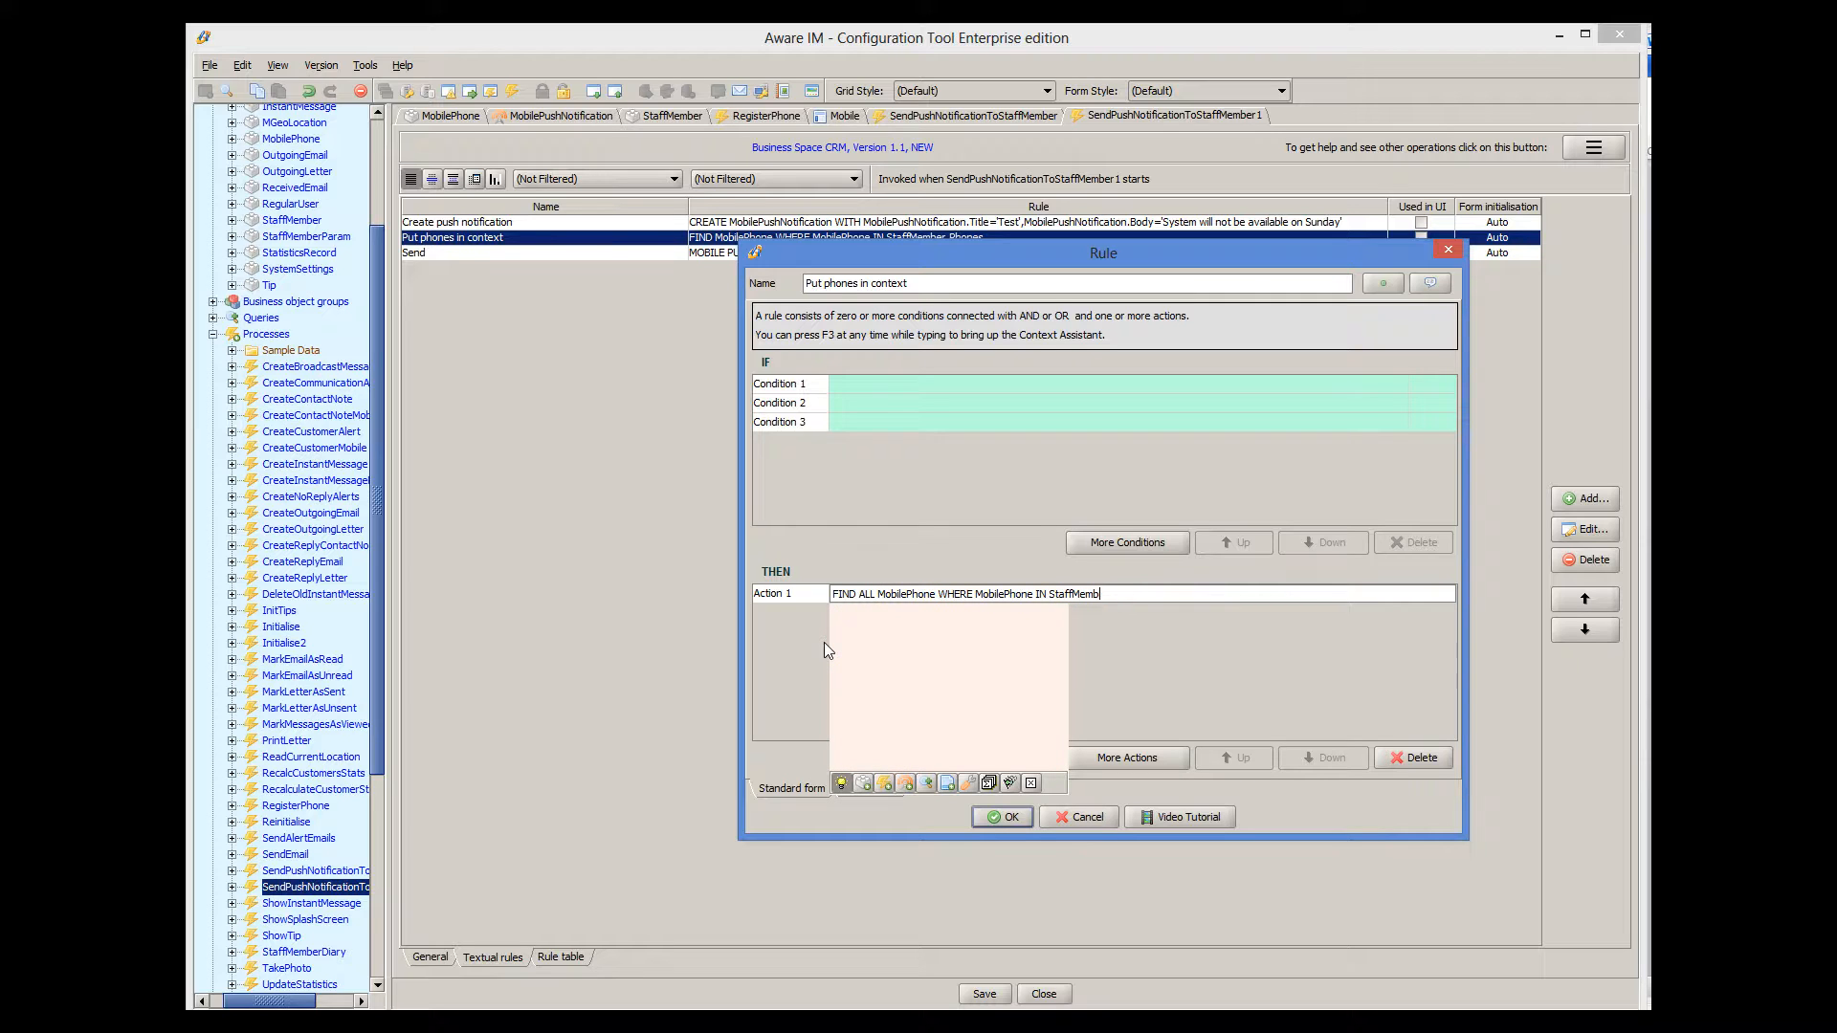
pyautogui.press('BackSpace')
pyautogui.press('BackSpace')
pyautogui.press('BackSpace')
pyautogui.press('BackSpace')
pyautogui.press('BackSpace')
pyautogui.press('BackSpace')
pyautogui.press('BackSpace')
pyautogui.press('BackSpace')
pyautogui.press('BackSpace')
pyautogui.press('BackSpace')
pyautogui.press('BackSpace')
pyautogui.press('BackSpace')
pyautogui.press('BackSpace')
pyautogui.press('BackSpace')
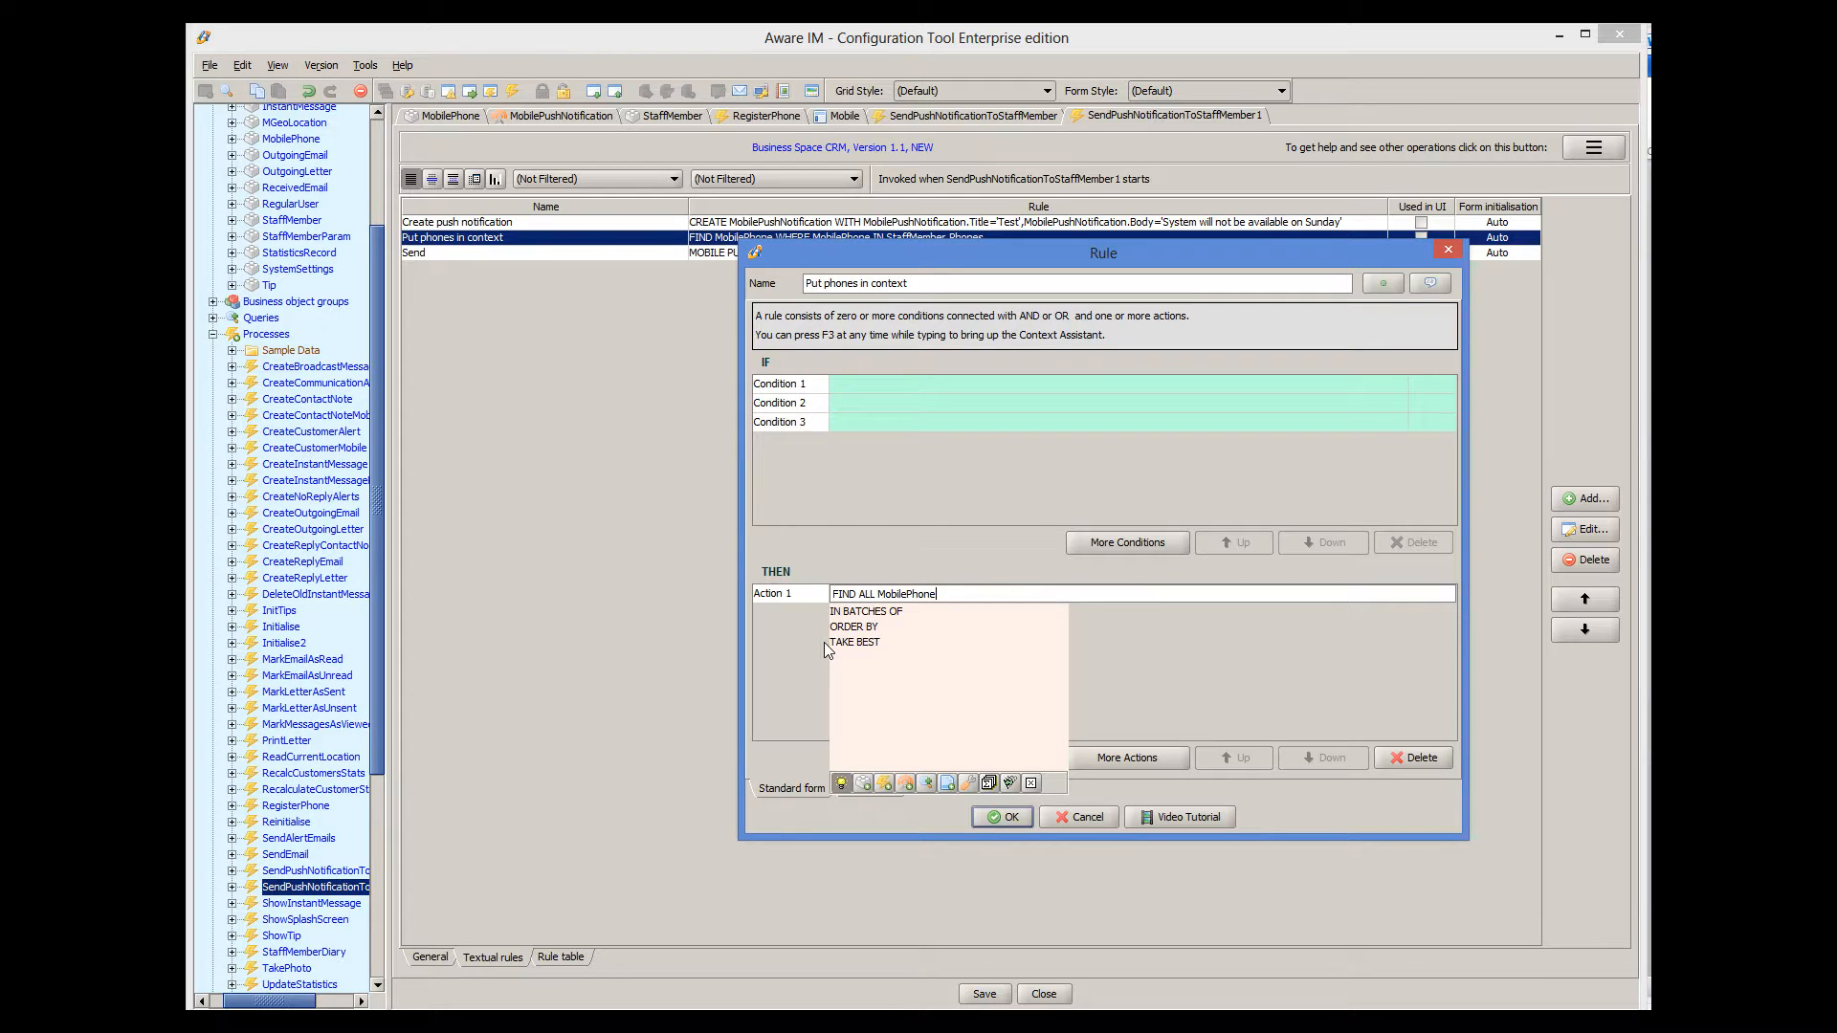
pyautogui.press('Return')
pyautogui.click(1008, 821)
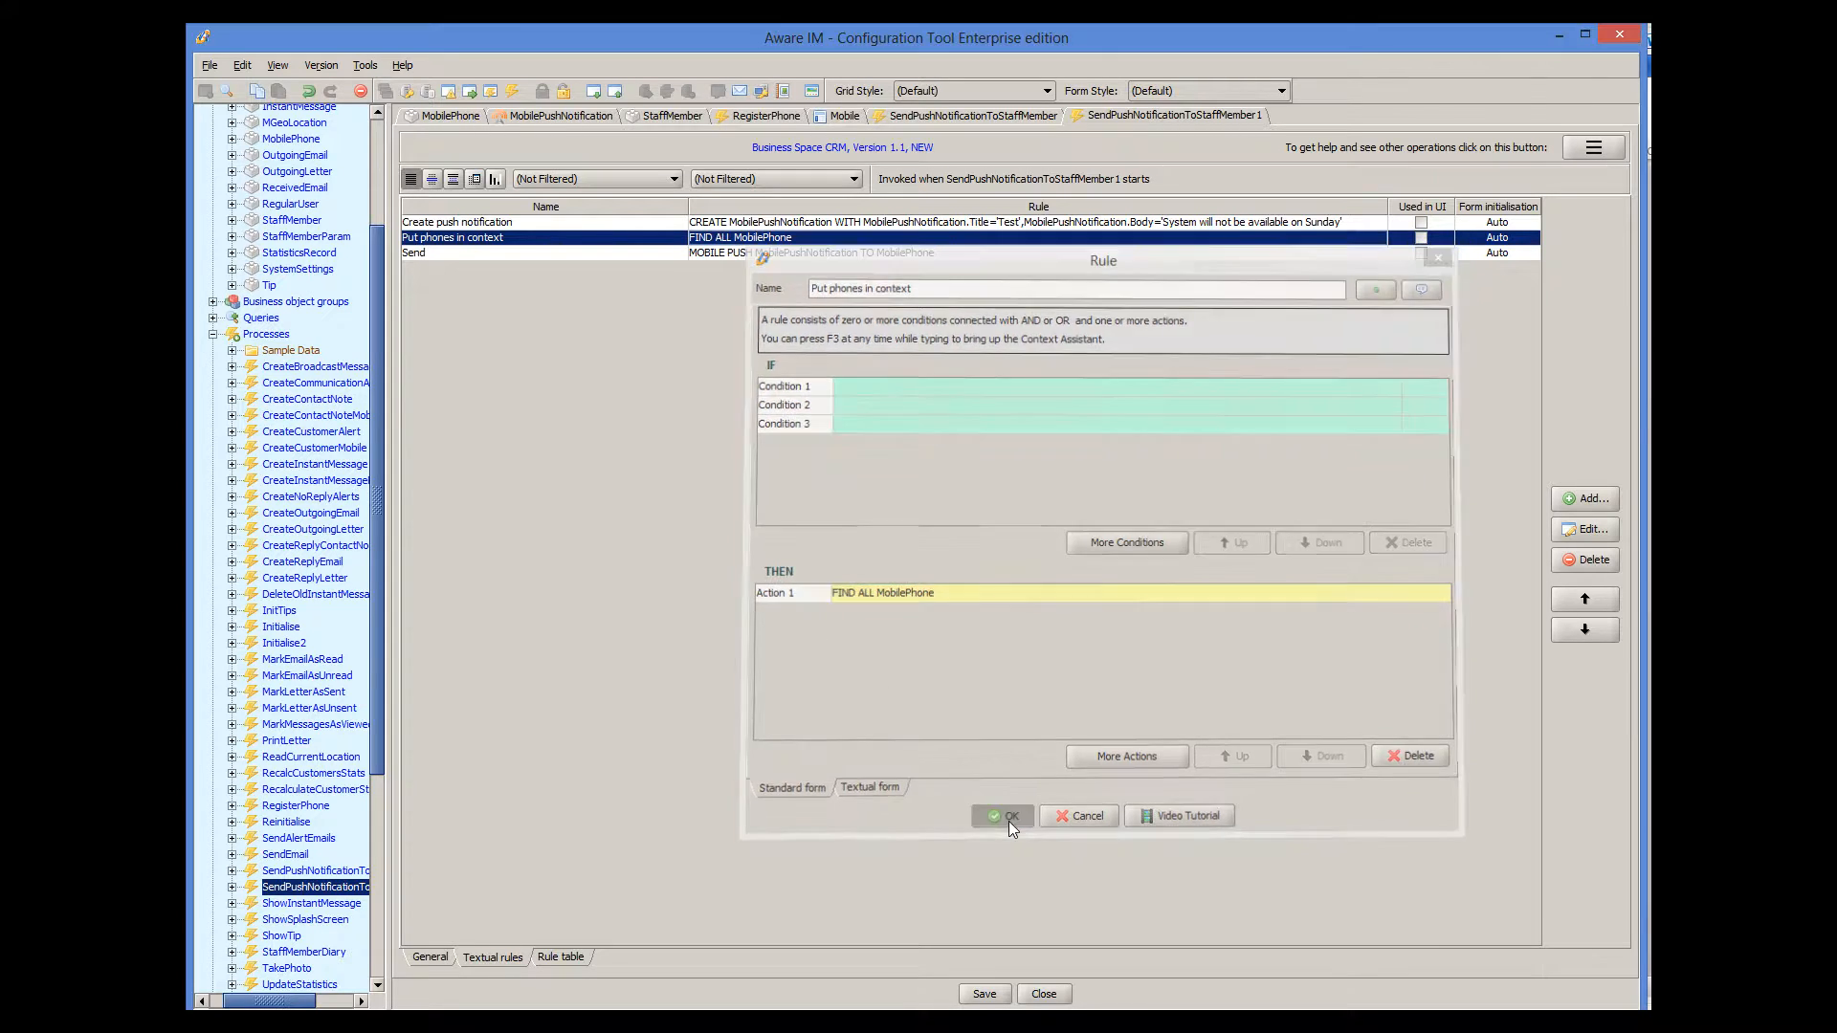
pyautogui.click(984, 993)
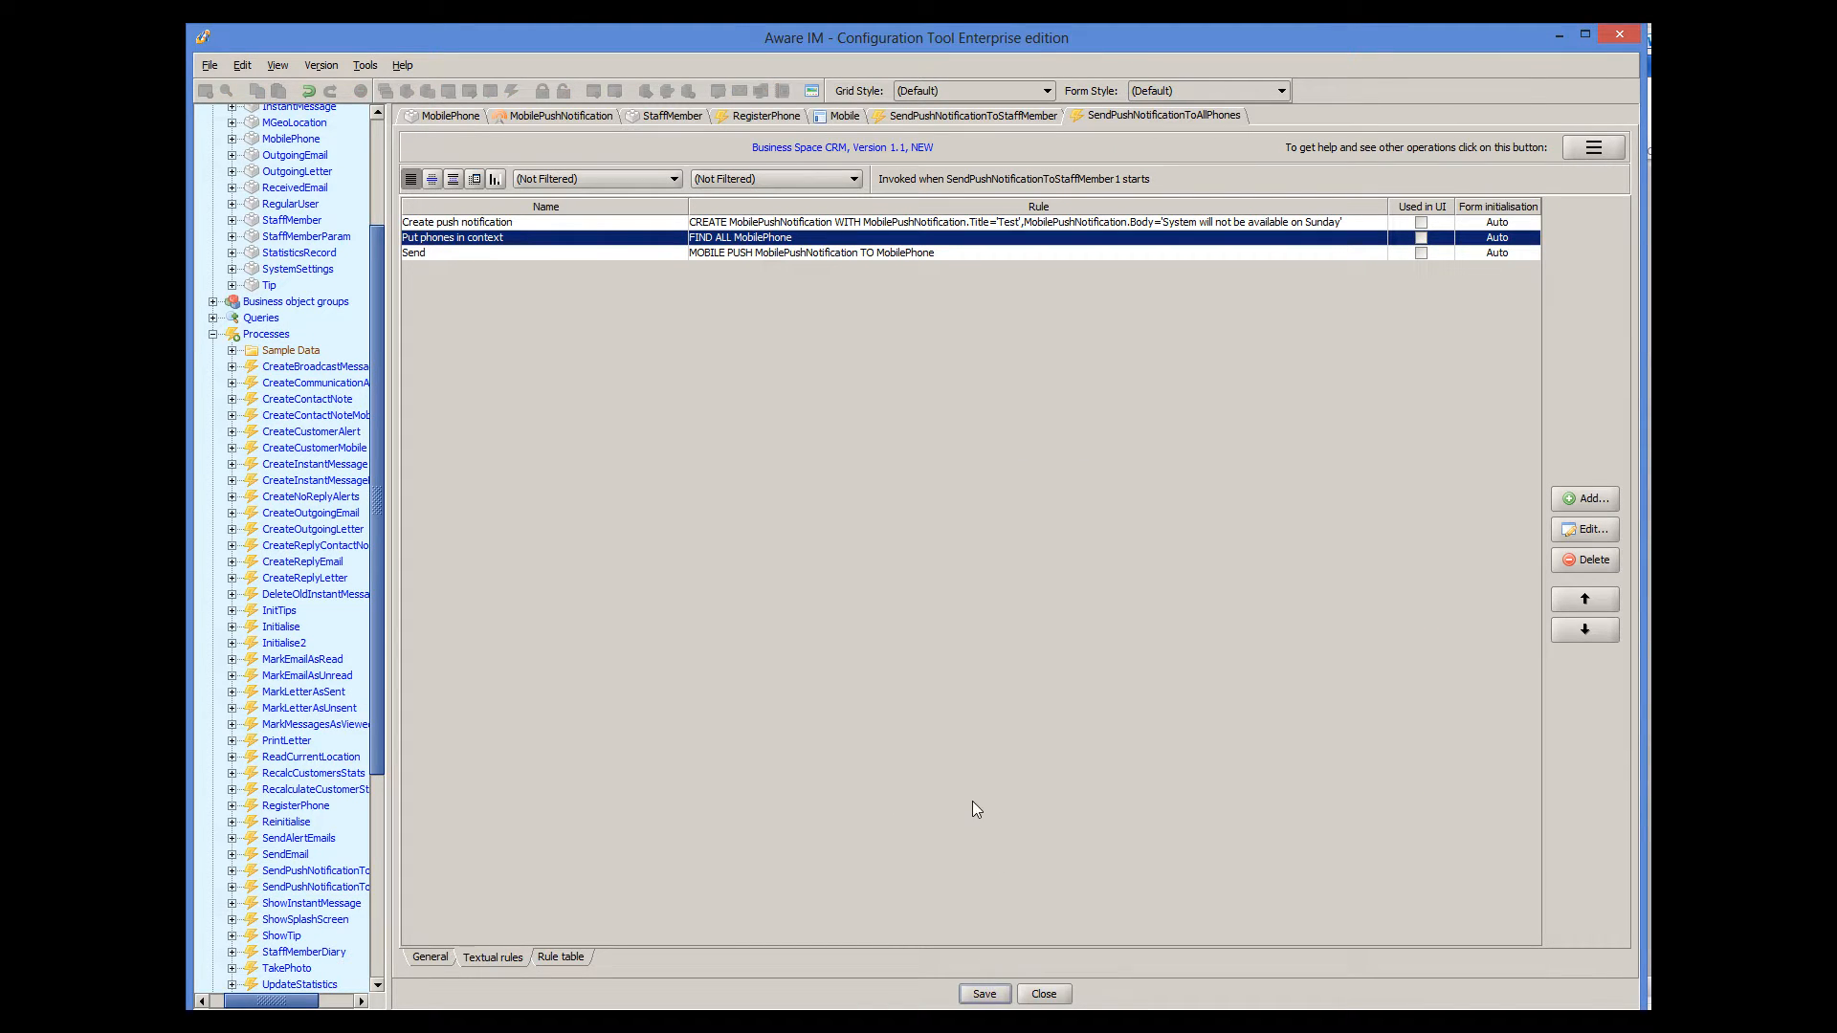